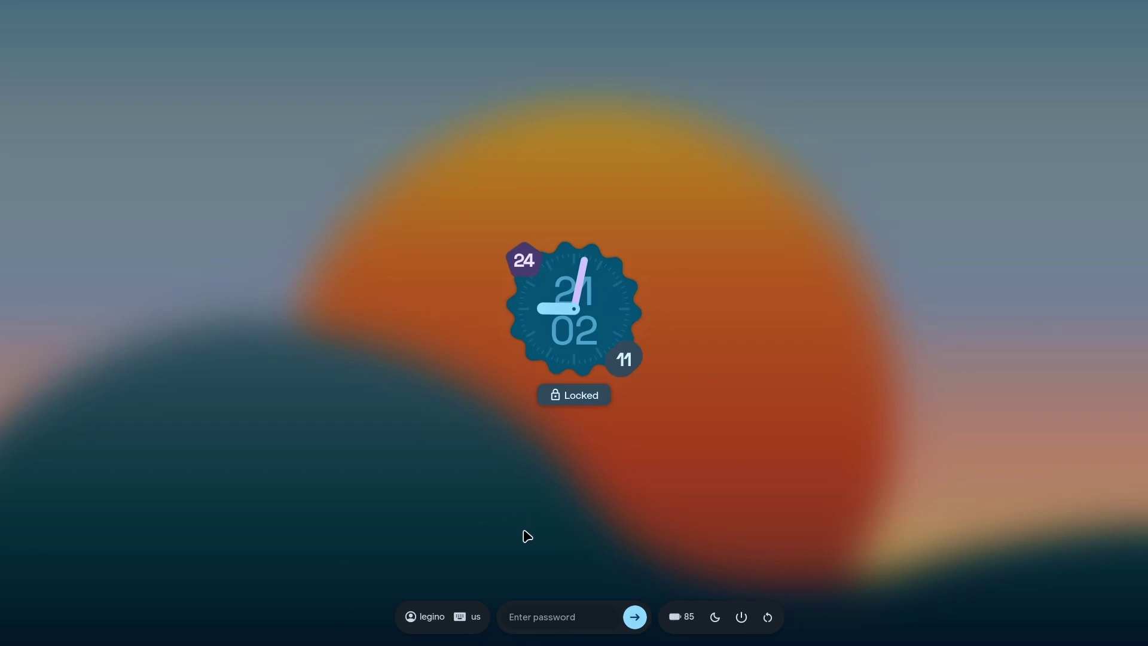
Enter the account password on the lock screen to return to the Workspace 3 desktop.
type("****")
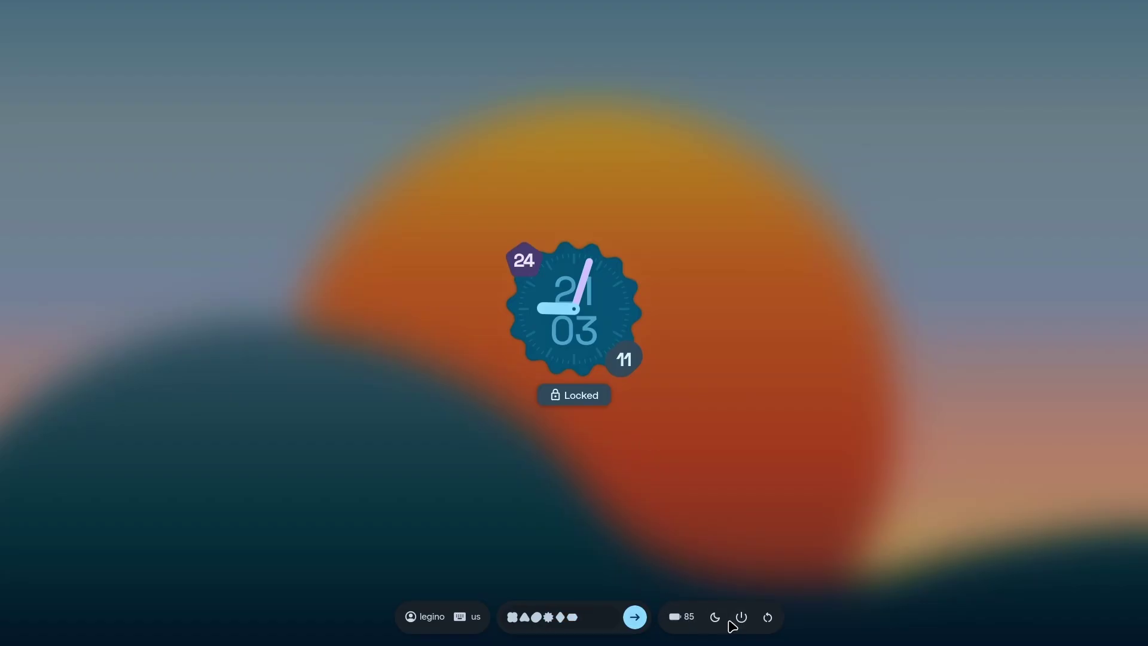
key("Return")
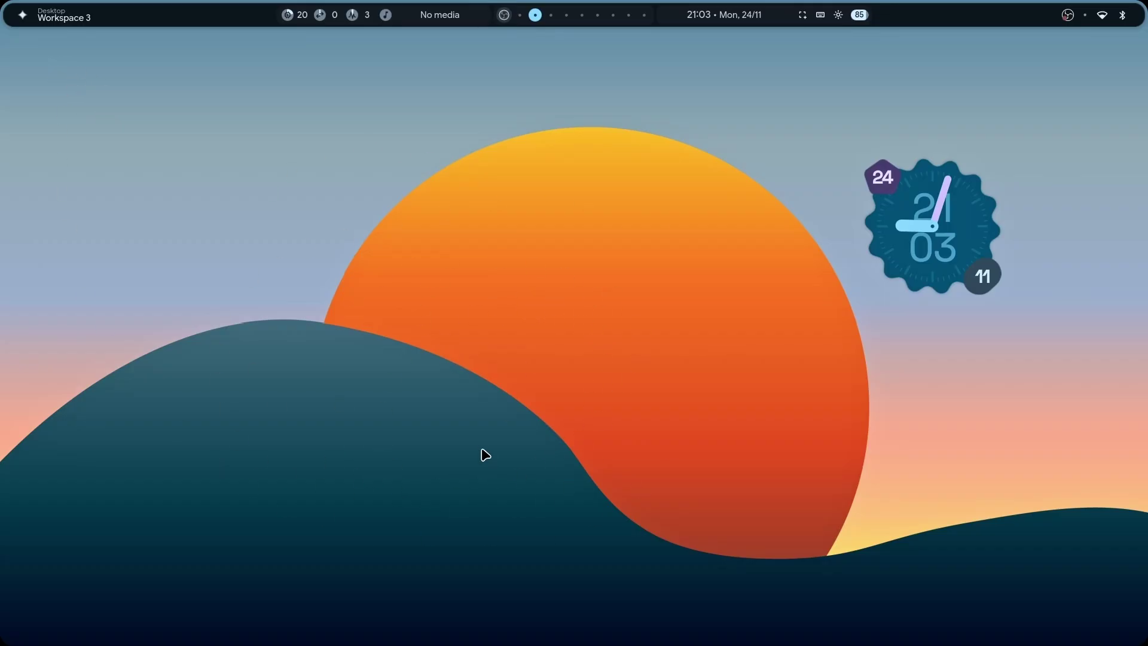
left_click(1123, 16)
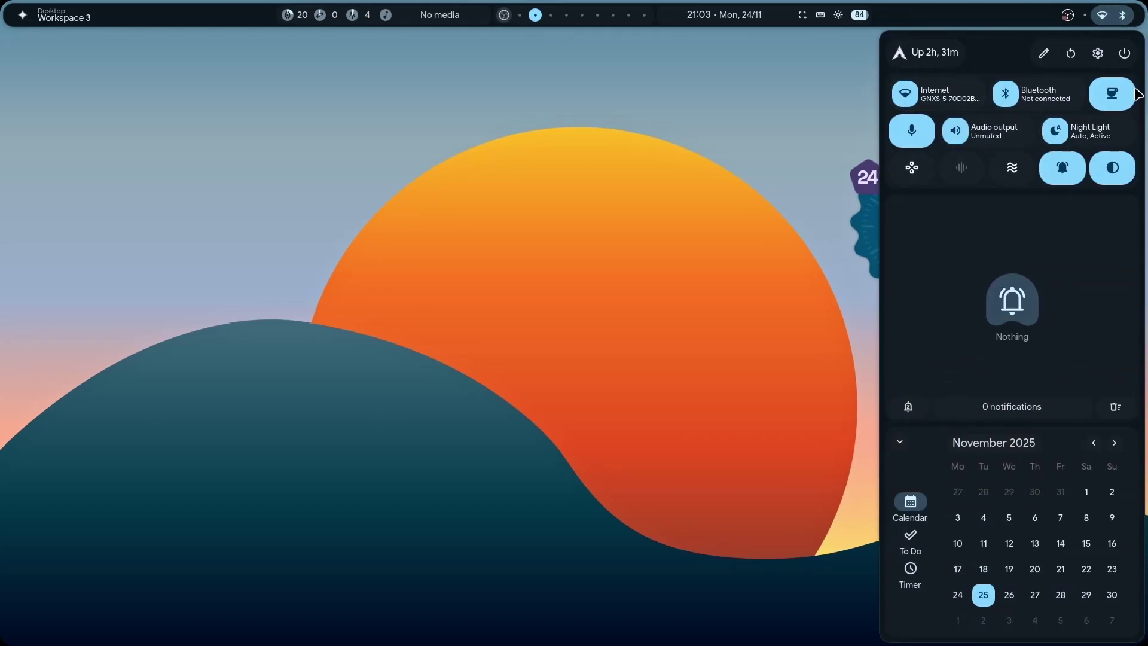
left_click(910, 538)
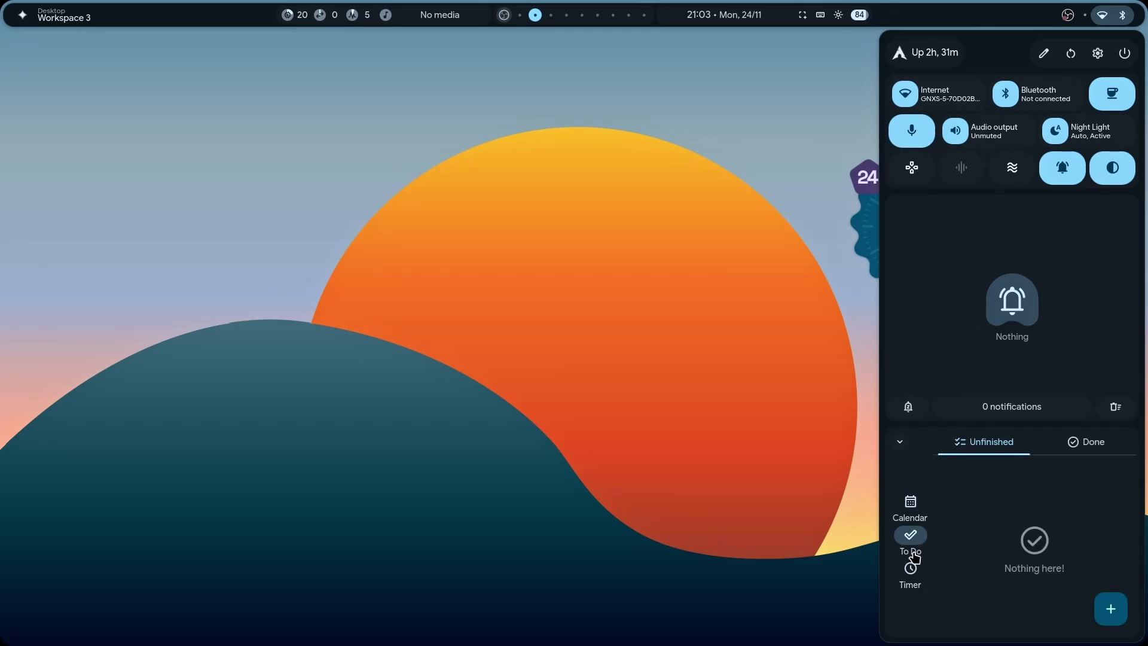
left_click(911, 581)
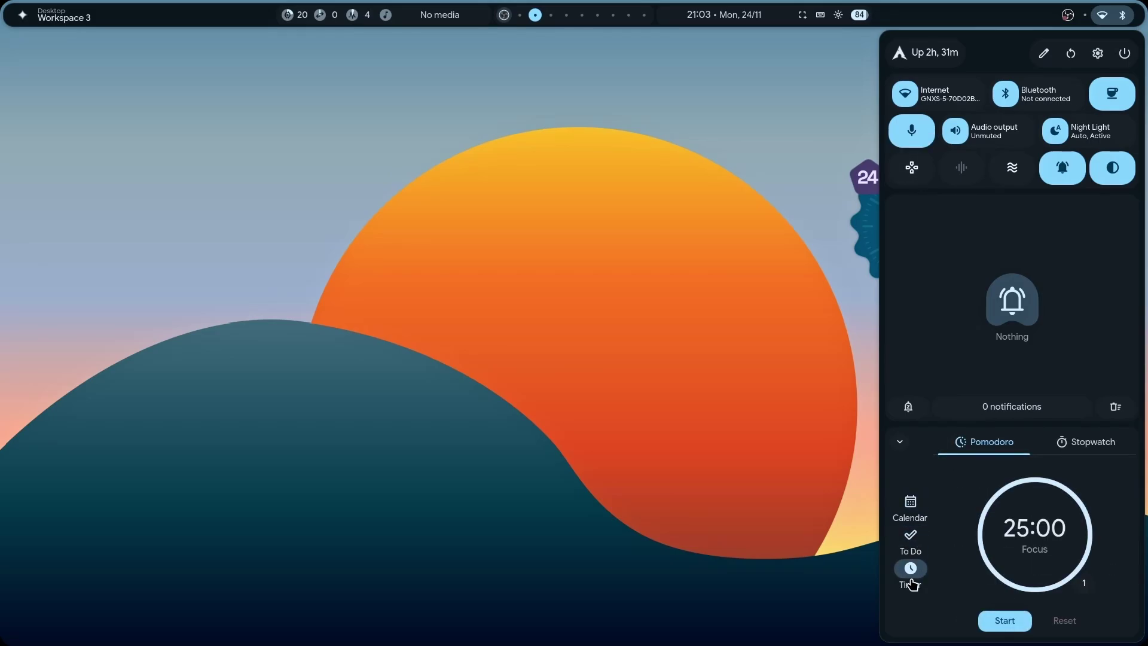
left_click(911, 502)
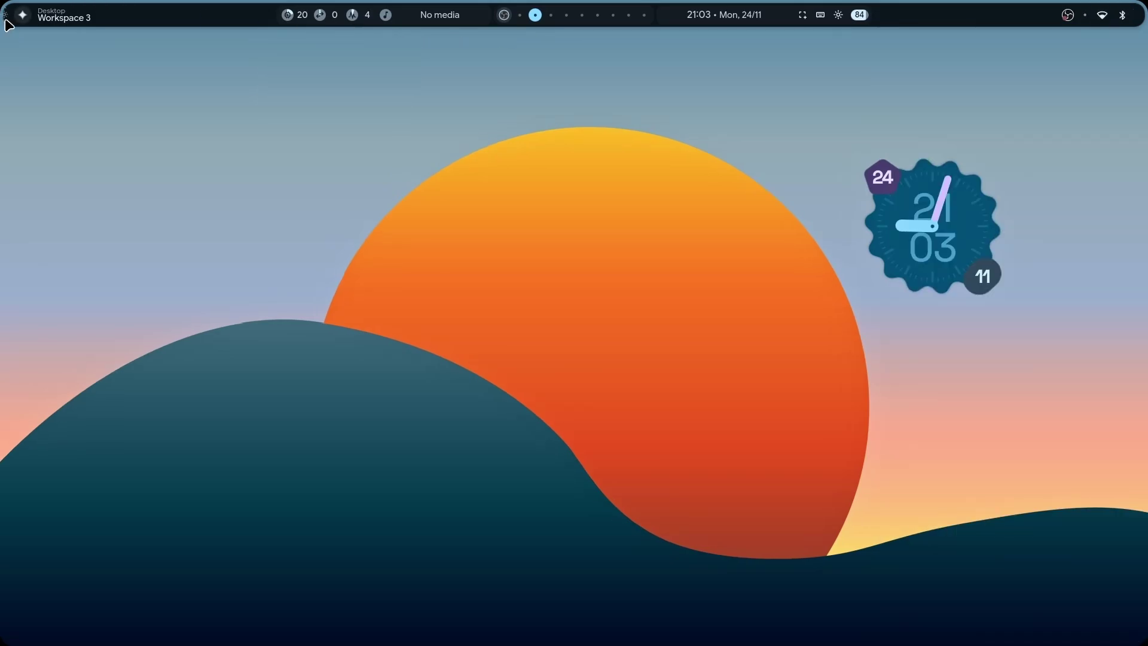
left_click(22, 15)
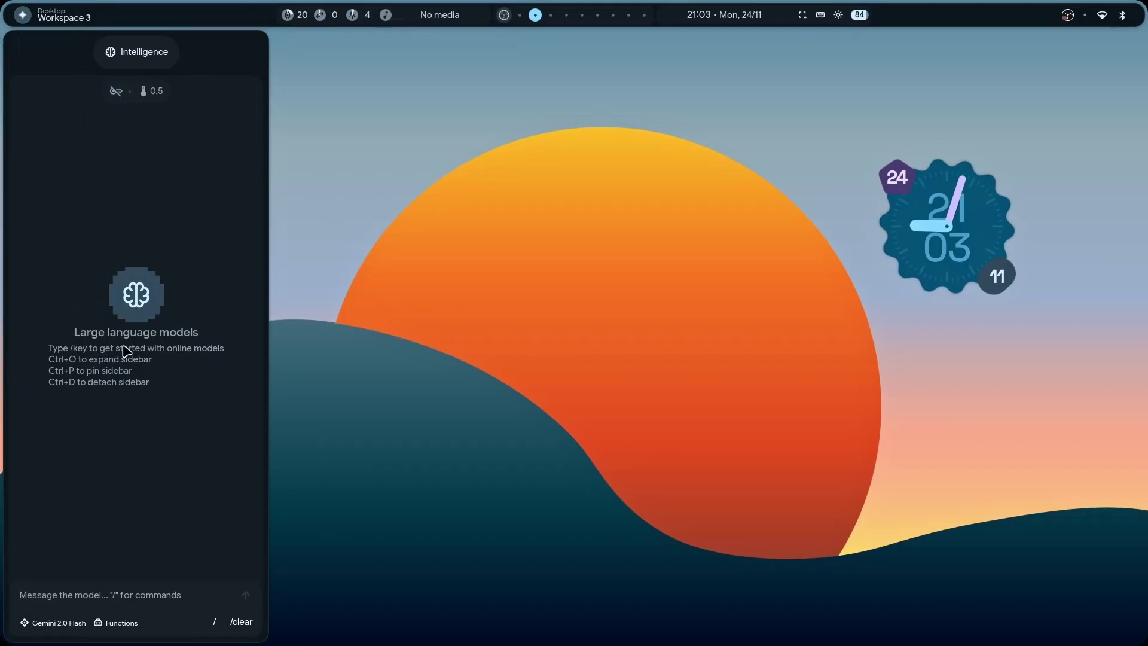
key("super")
type("obs")
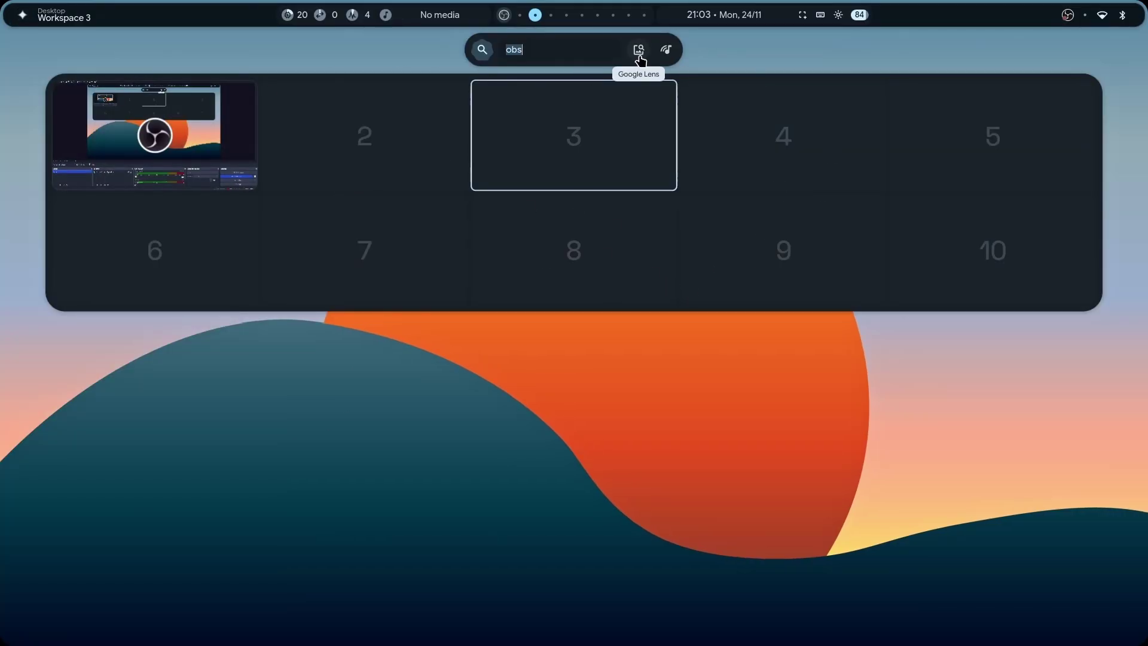
left_click(671, 57)
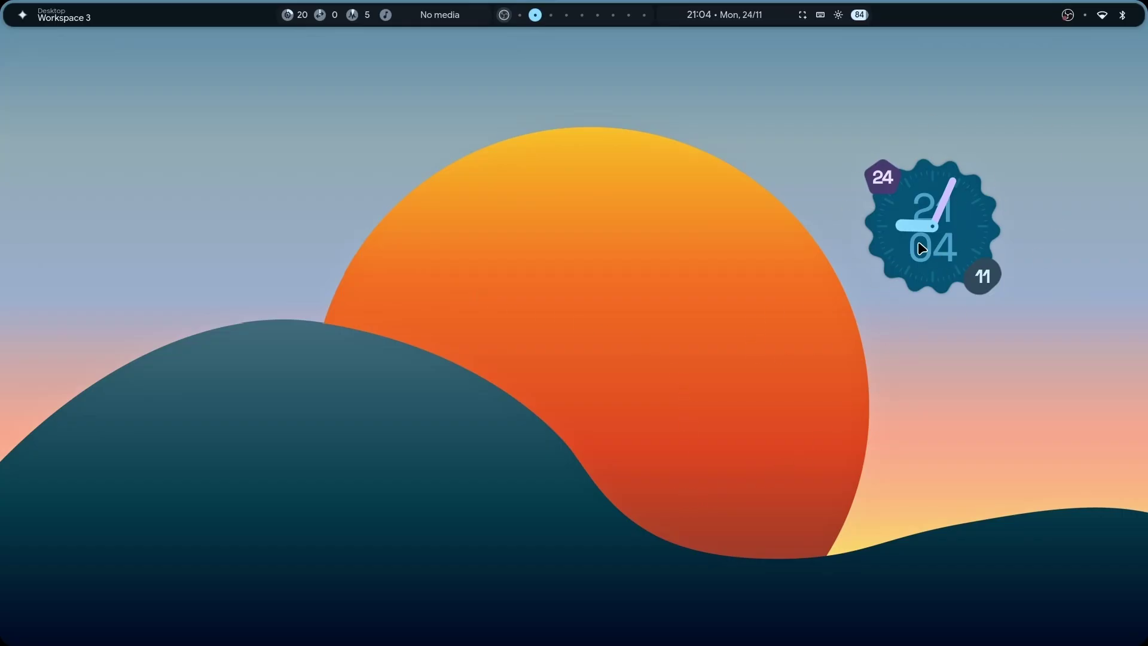
Move through the workspaces to Workspace 2 and bring up the wallpaper picker with Ctrl+Super+T.
key("super+6")
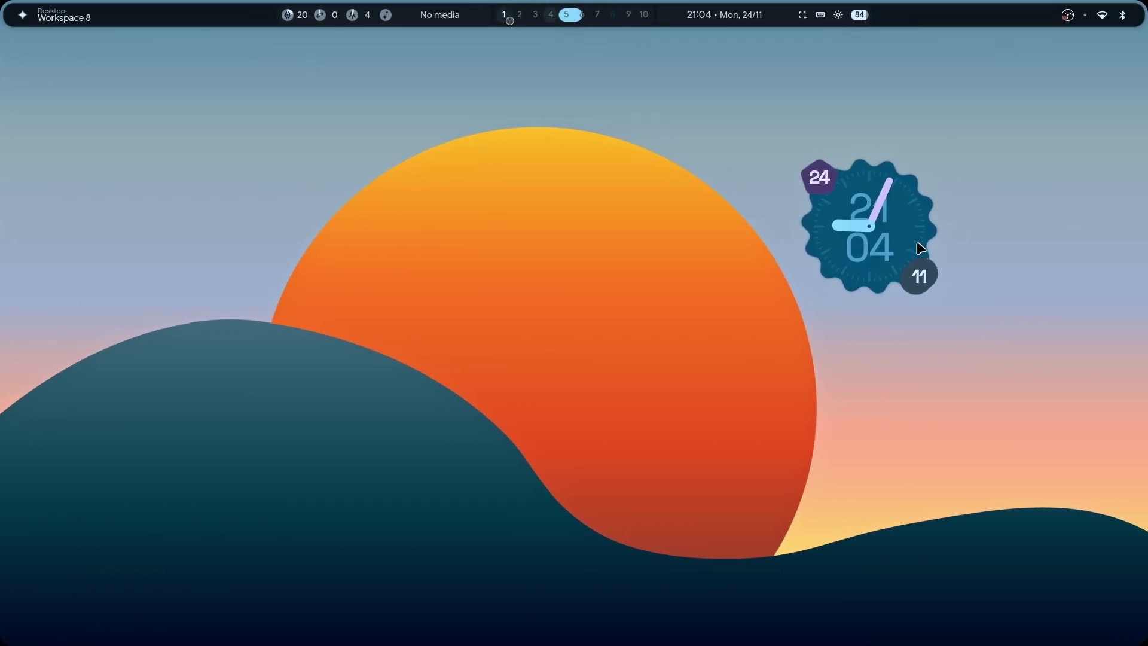
left_click(520, 14)
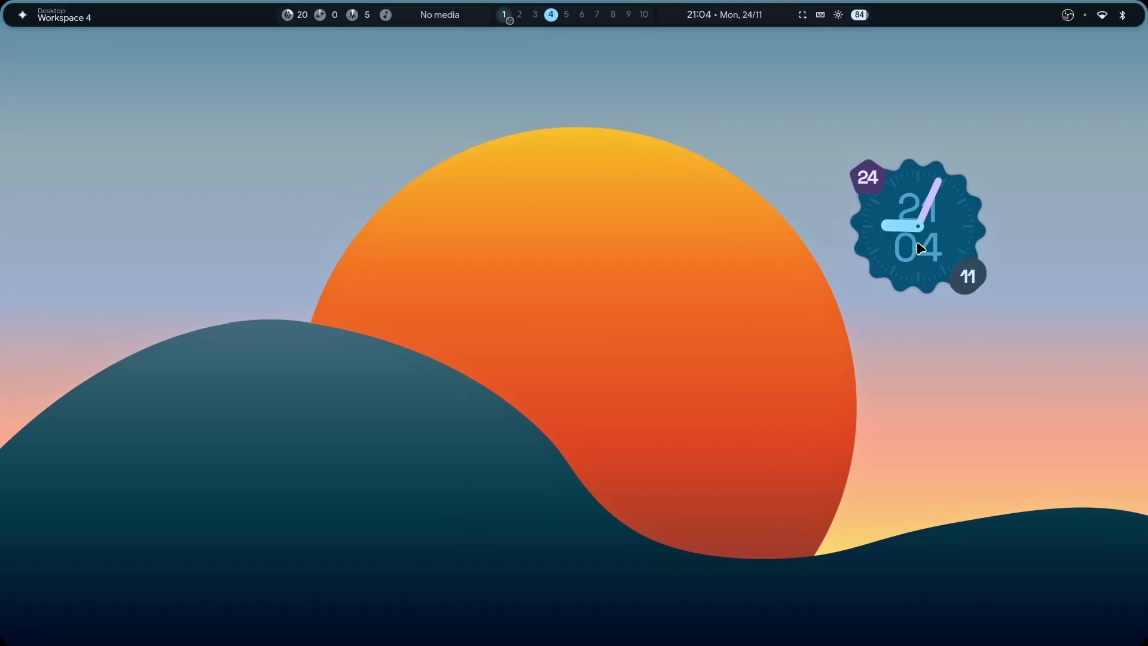
mouse_move(363, 27)
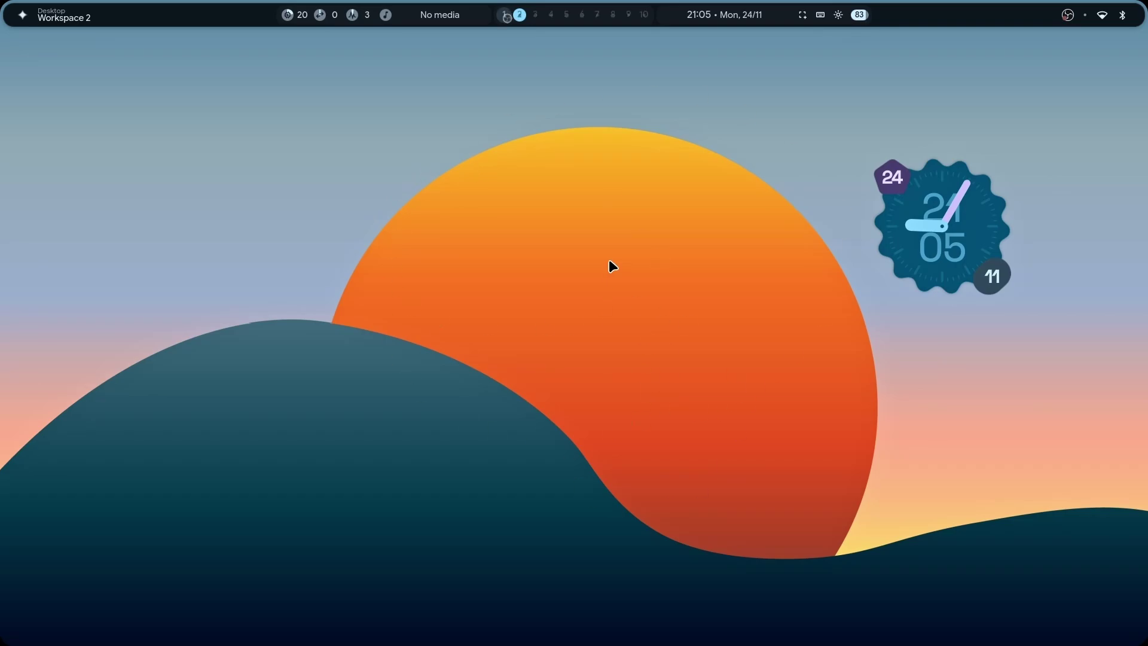
key("ctrl+super+t")
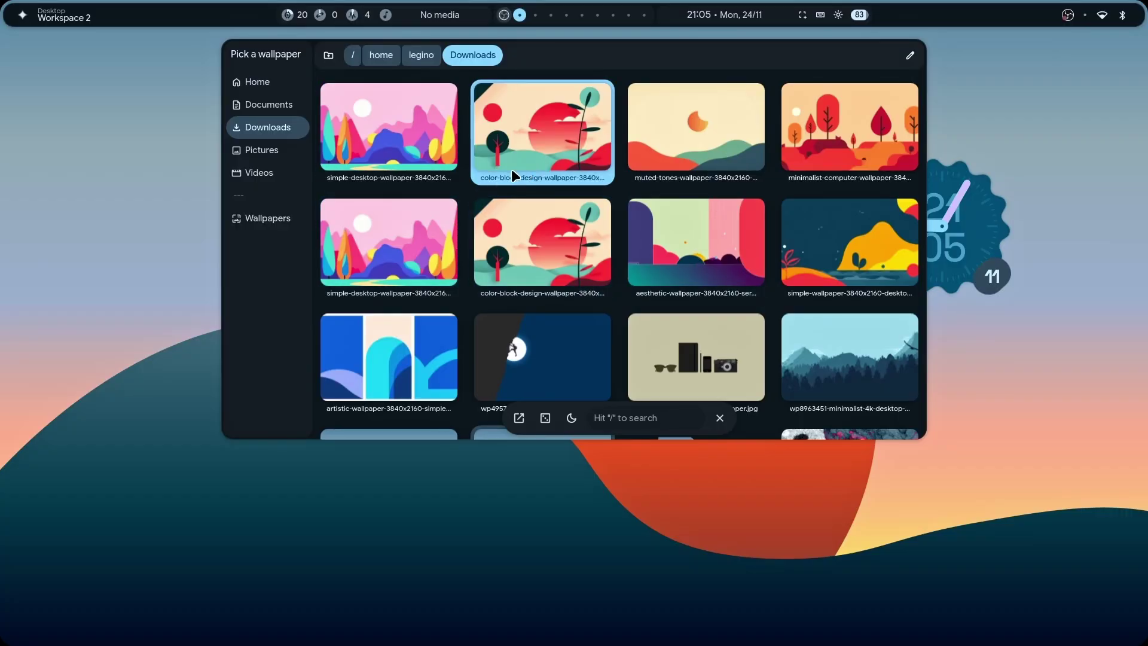
Apply the yellow and blue wallpaper from the picker and switch workspaces.
scroll(741, 282, "down", 3)
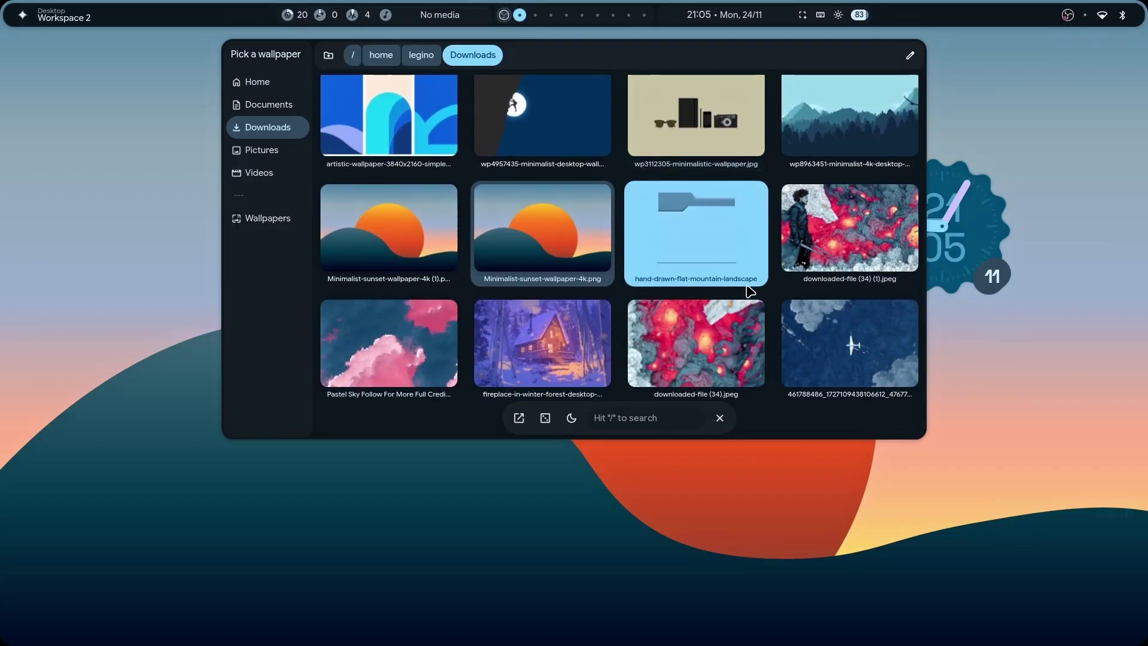
scroll(748, 283, "up", 3)
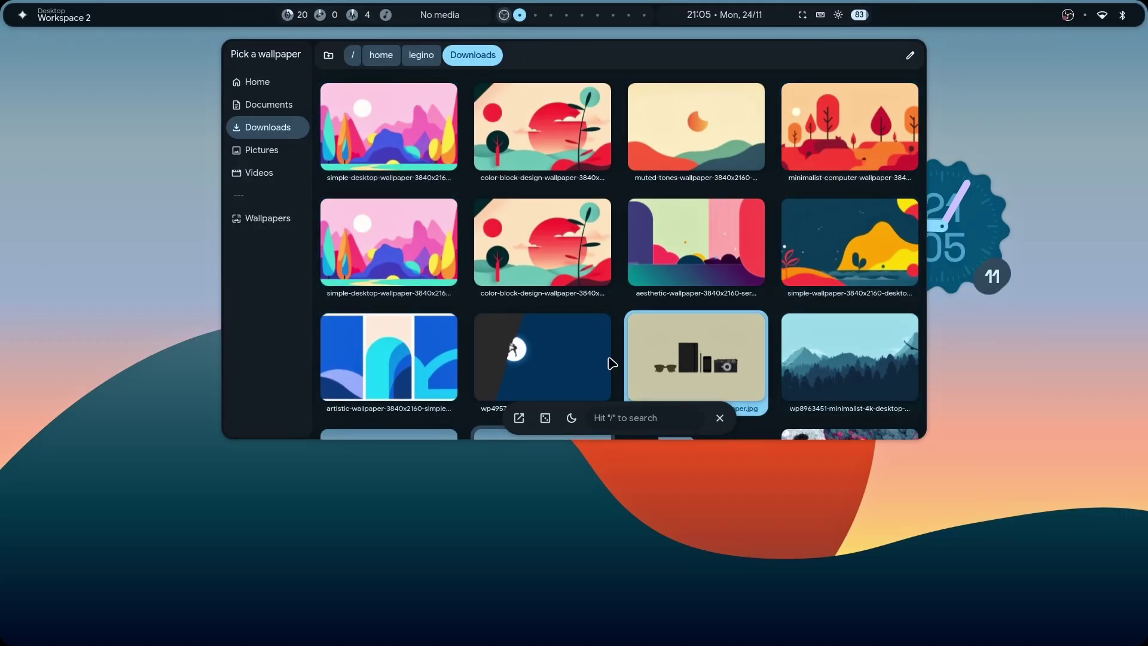
left_click(582, 159)
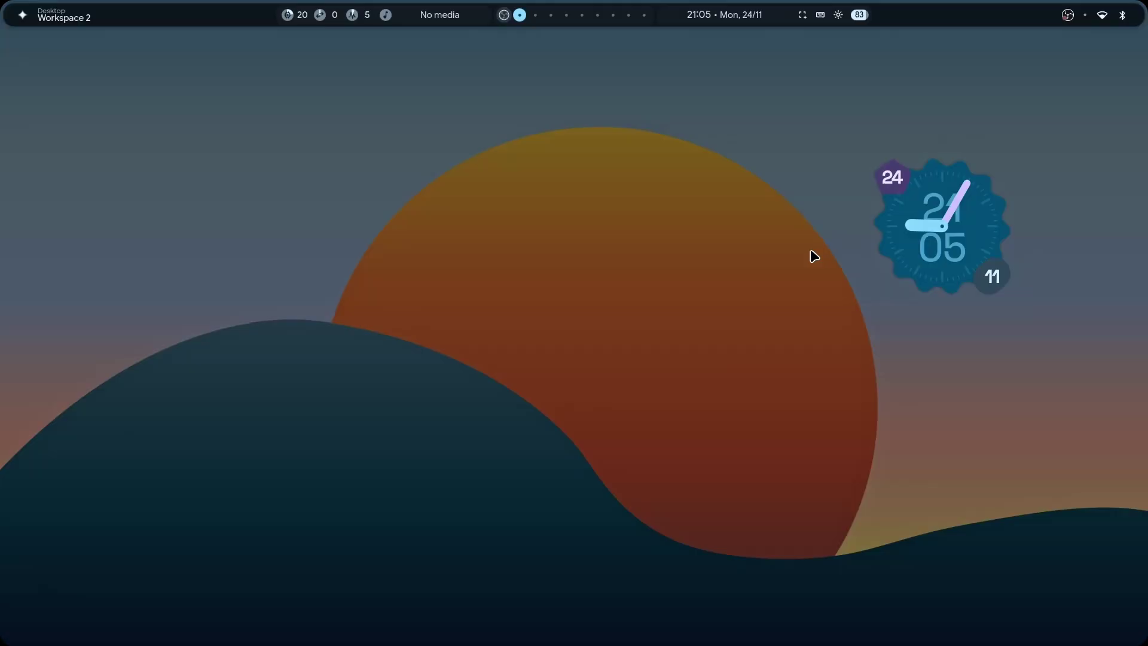
key("super+5")
key("ctrl+super+Right")
key("ctrl+super+Right")
key("ctrl+super+Right")
key("ctrl+super+Right")
key("ctrl+super+Right")
key("ctrl+super+Right")
key("ctrl+super+Right")
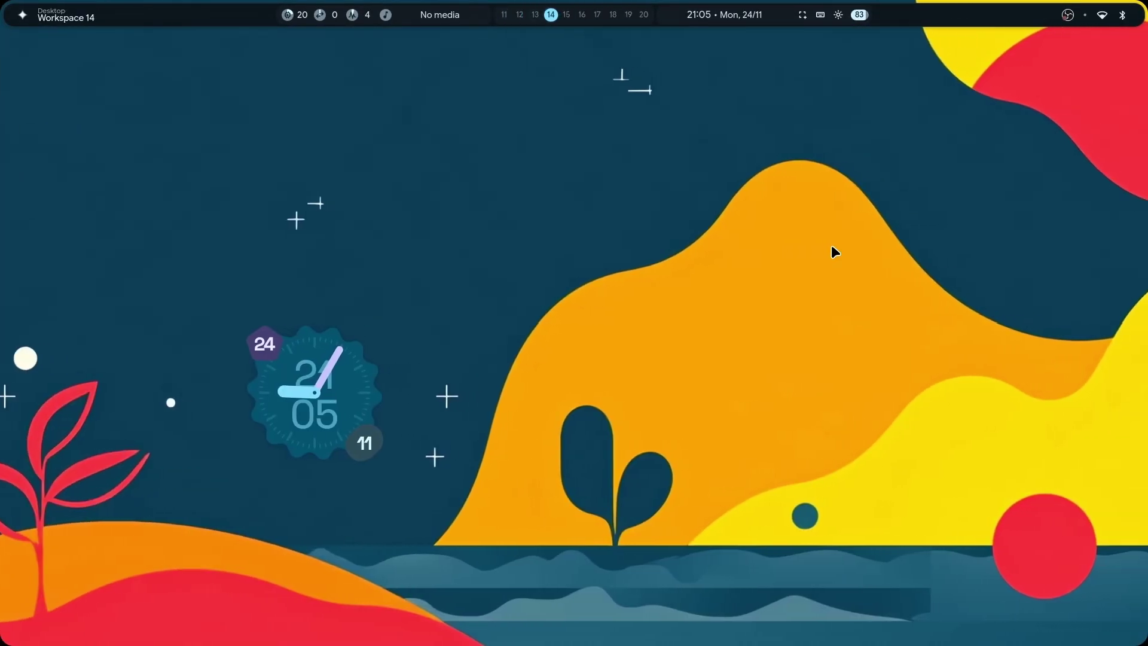
Try the rock climber wallpaper, then cycle workspaces back to Workspace 3 with the red sun wallpaper.
key("ctrl+super+t")
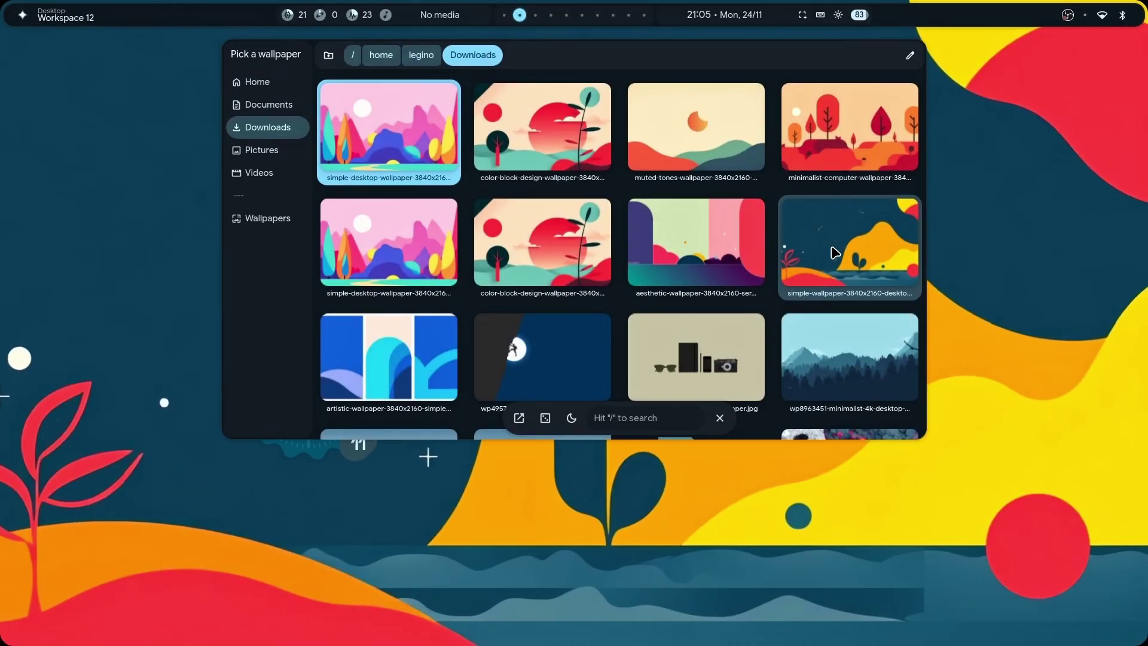
key("Down")
key("Down")
key("Right")
key("Return")
key("super+9")
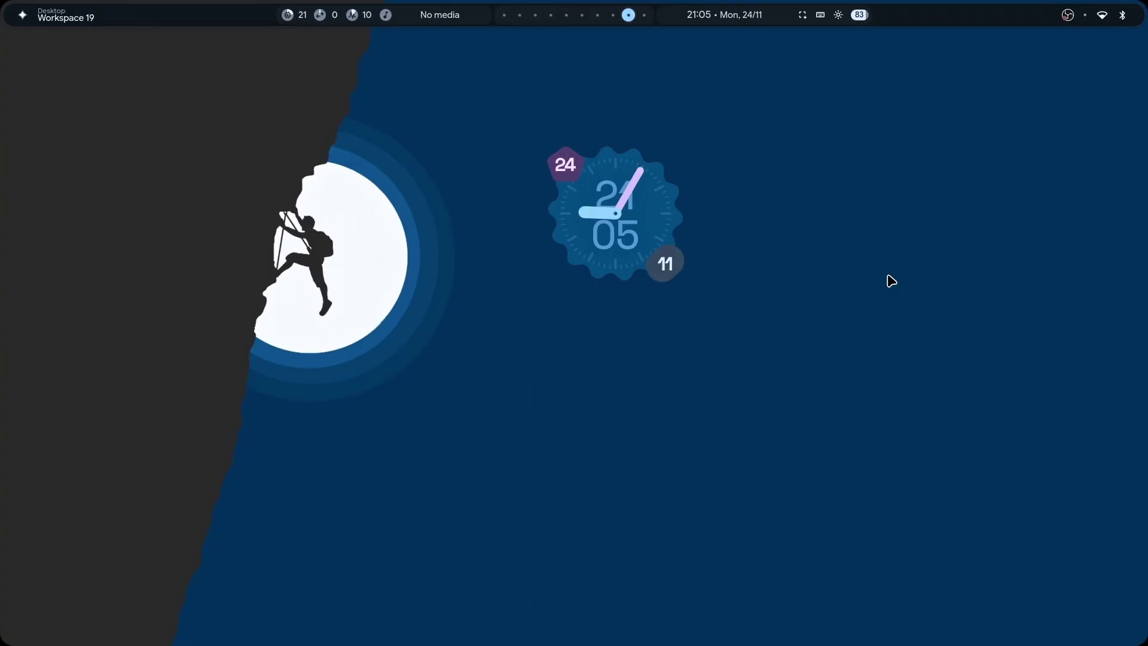
key("super+2")
key("super+4")
key("super+3")
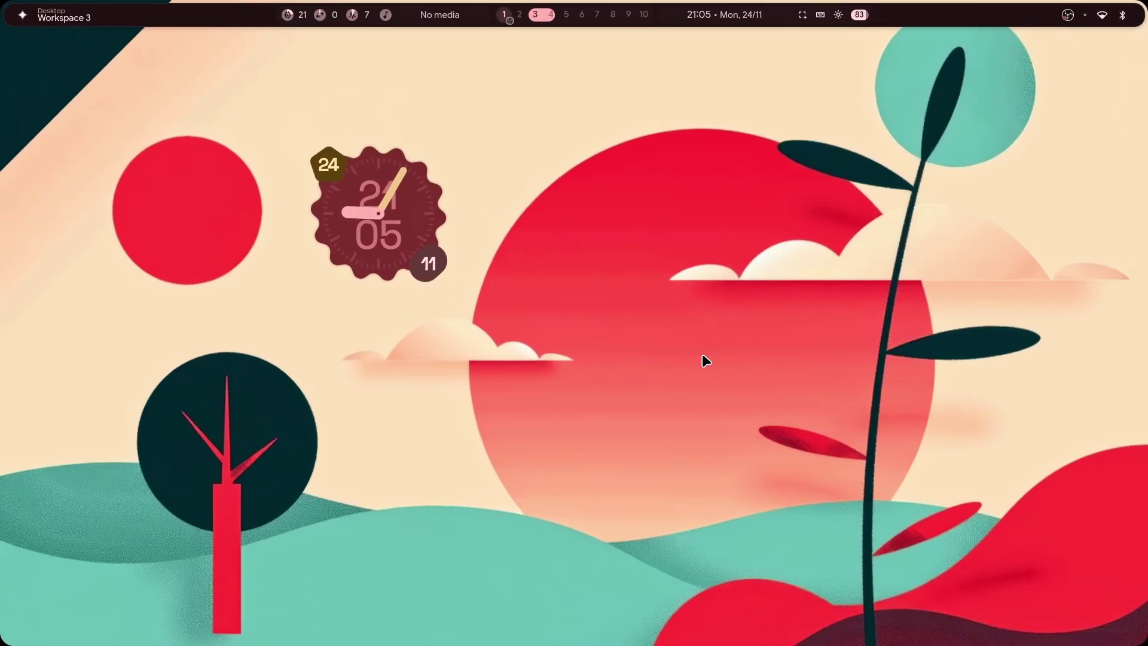
Turn Dark Mode off and back on in quick settings, then return to the orange sunset wallpaper.
left_click(1125, 18)
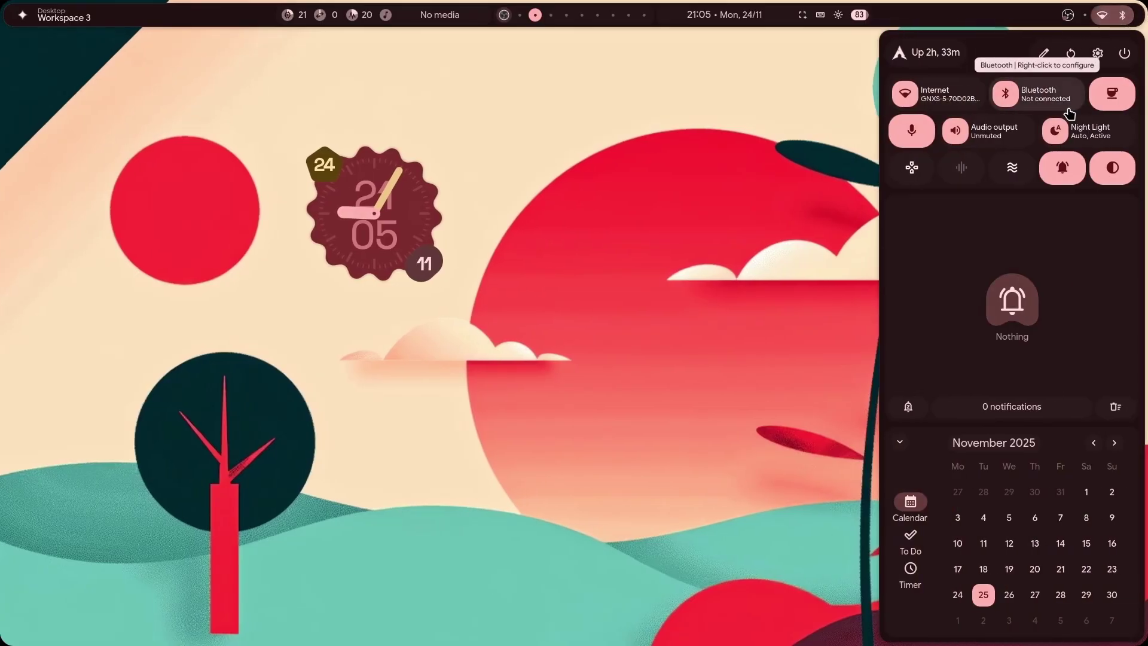
left_click(1109, 167)
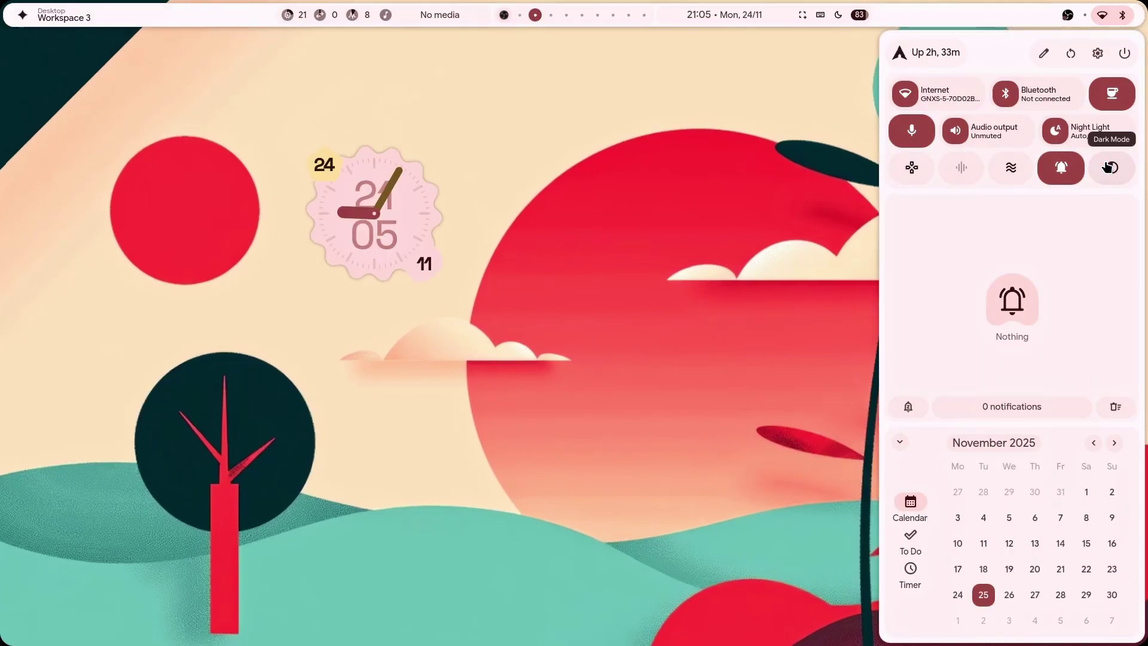
left_click(1085, 21)
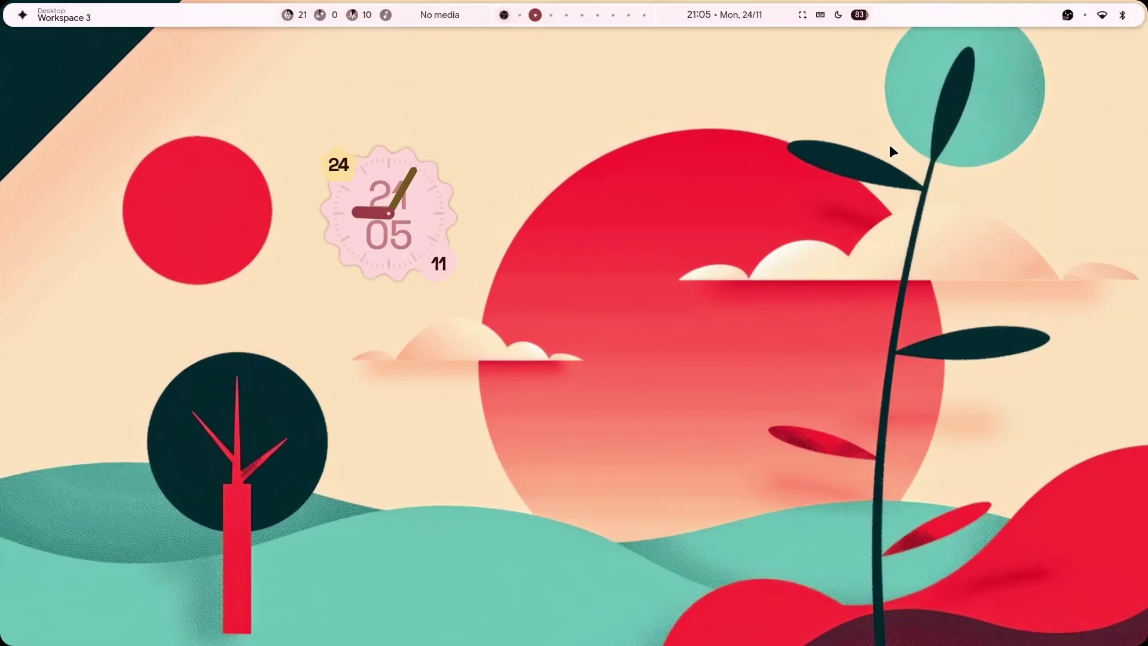
left_click(1123, 15)
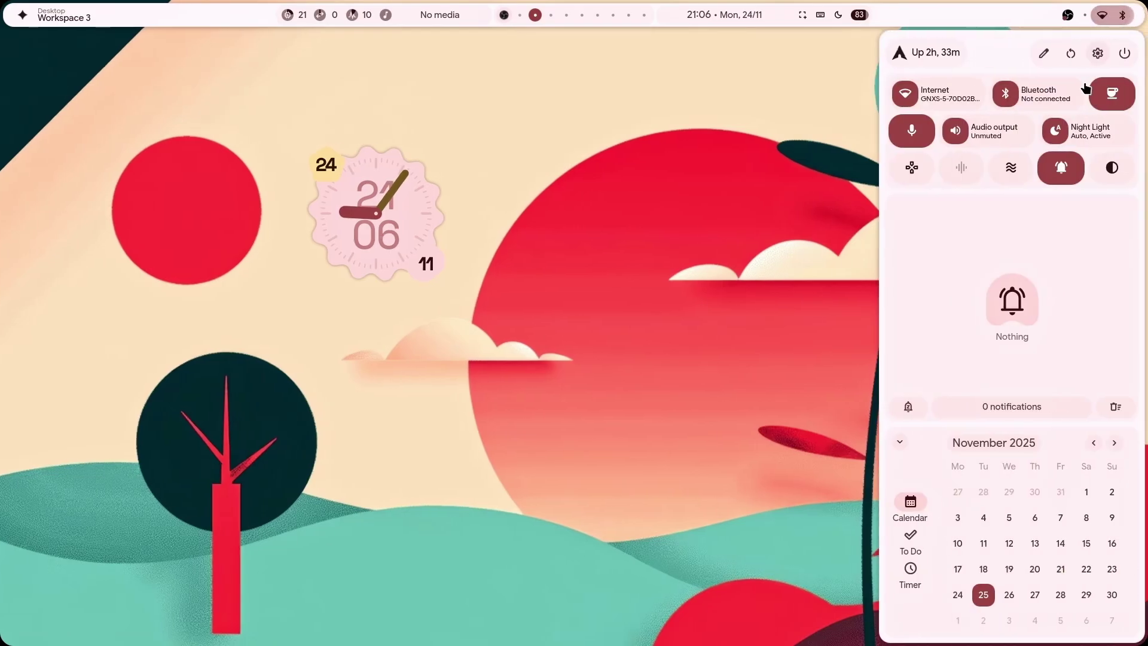
left_click(1112, 169)
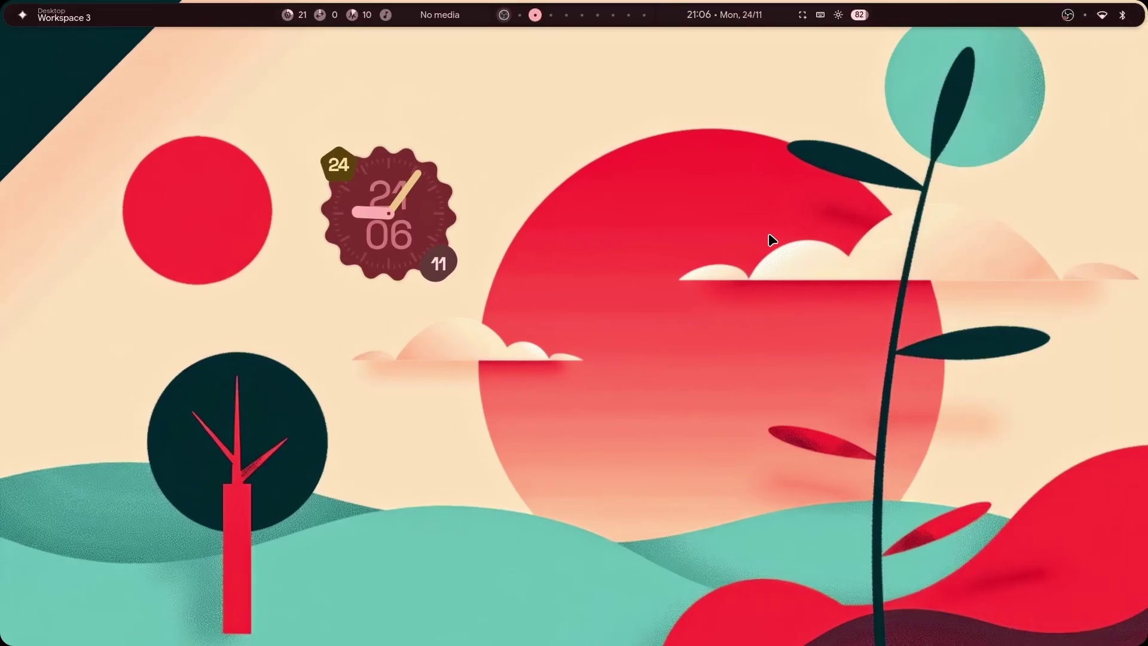
key("super+6")
key("super+3")
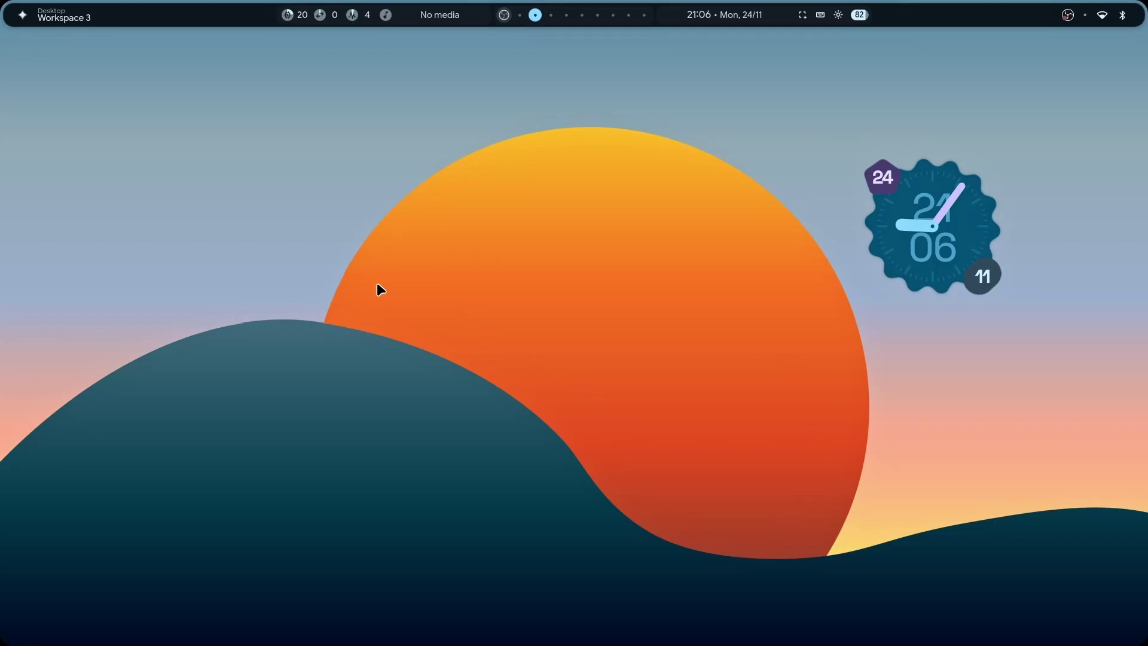
Launch Google Chrome and hide the New Tab page's Continue with these tabs card.
key("super")
type("ch")
key("Escape")
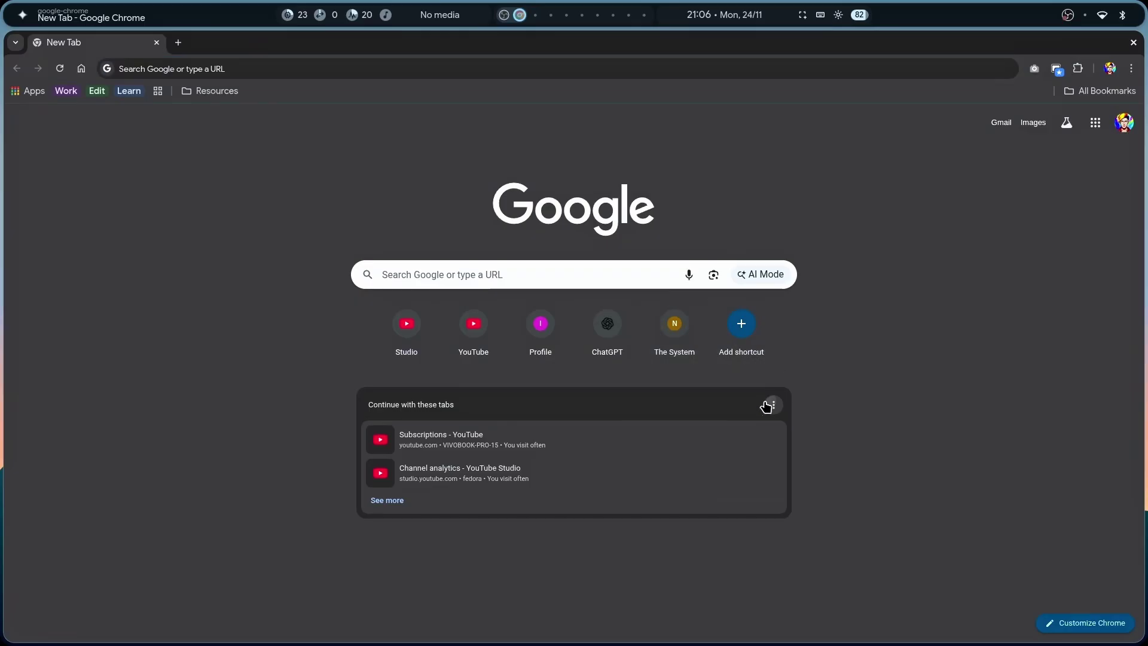
left_click(771, 404)
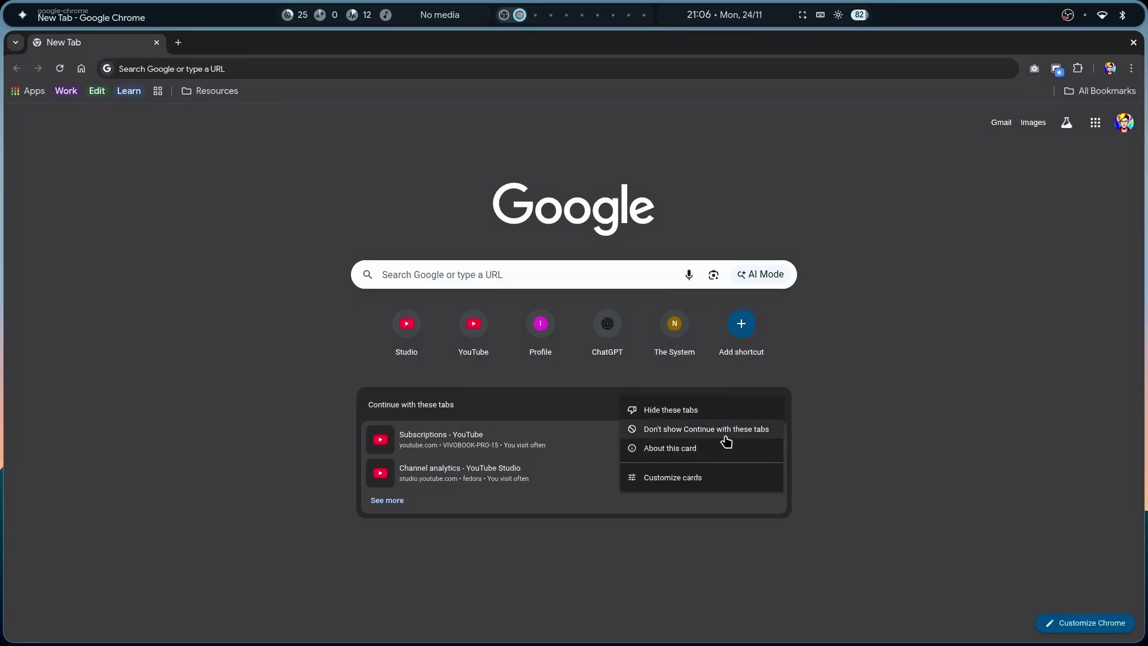
left_click(706, 429)
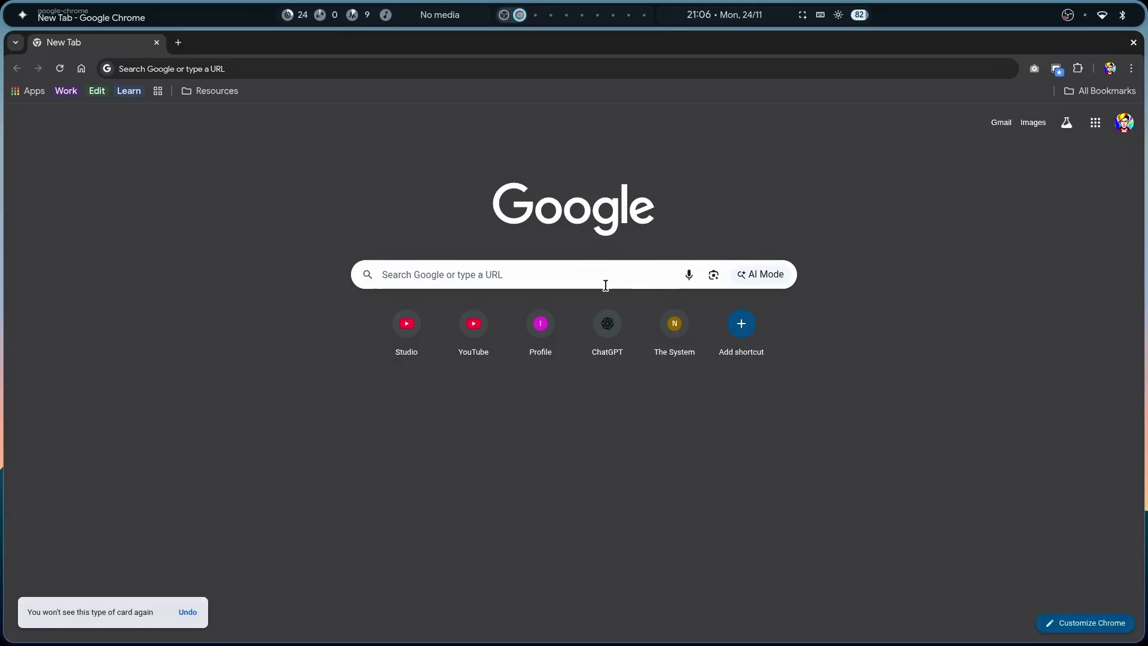
left_click(606, 286)
Set Chrome's Appearance mode to Light in Settings.
left_click(1132, 68)
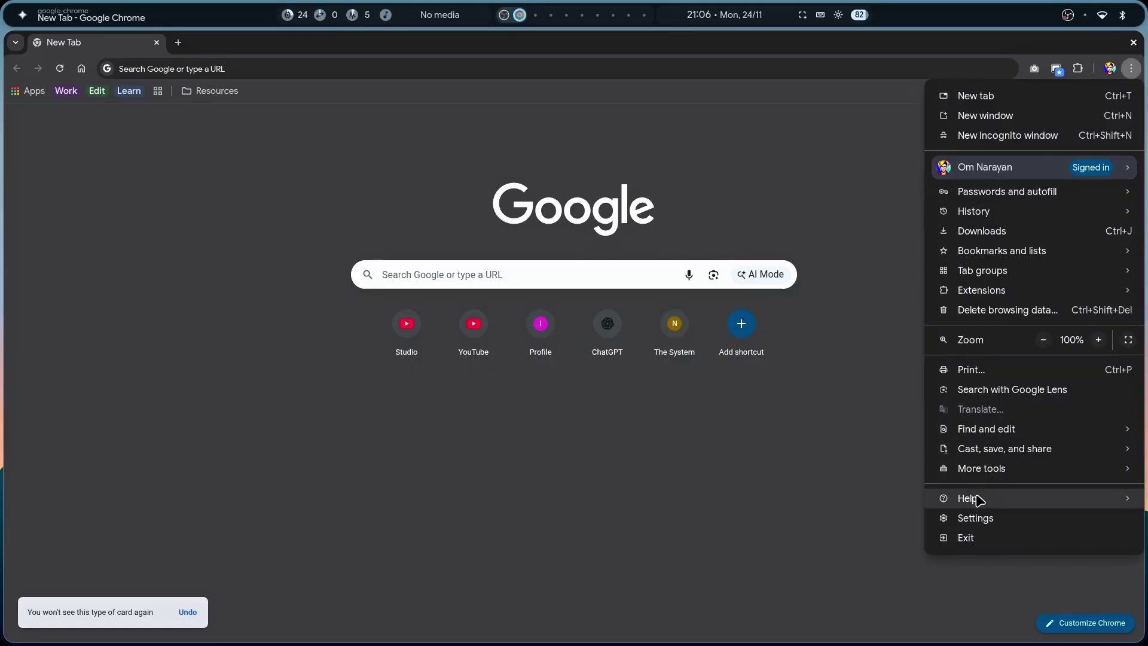
left_click(975, 518)
left_click(60, 254)
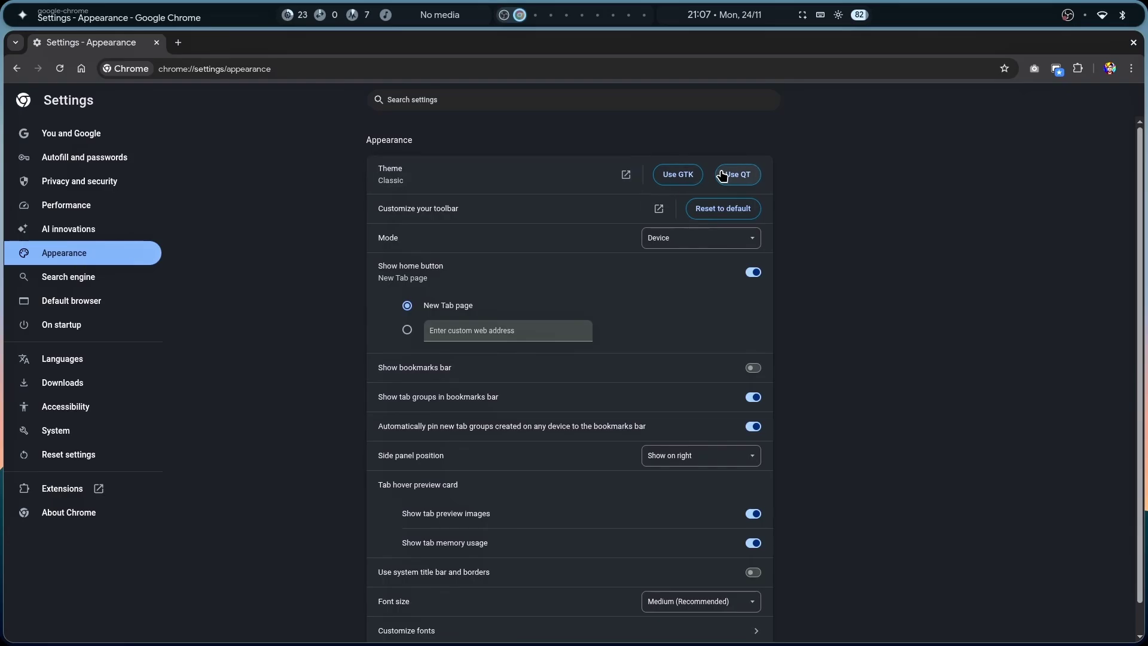
left_click(700, 238)
left_click(694, 254)
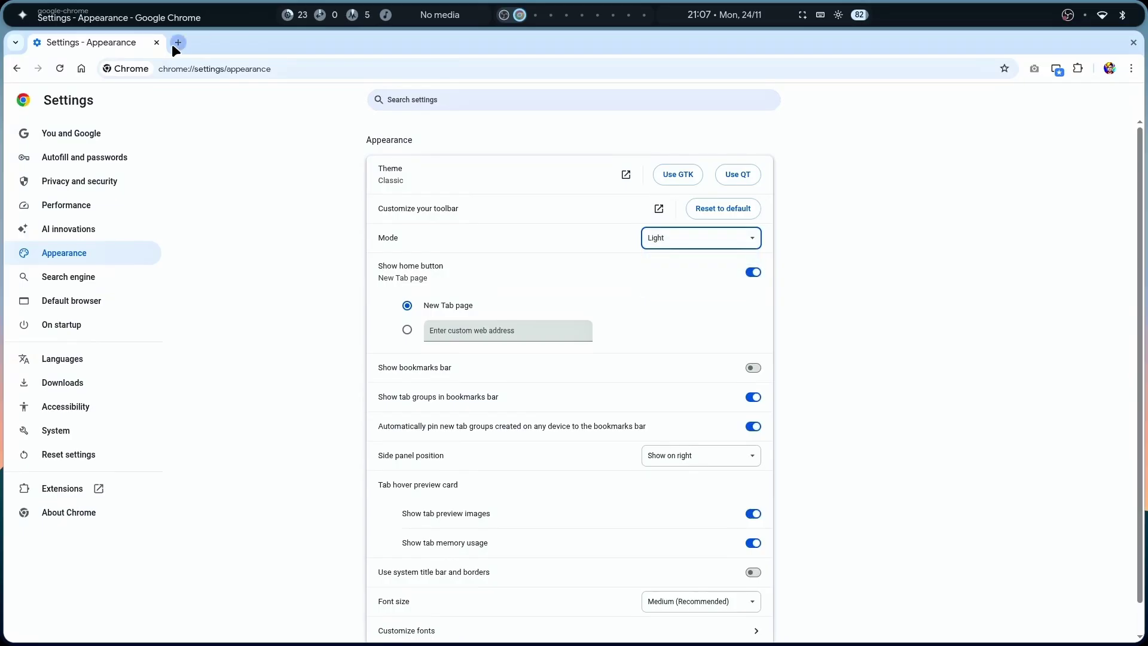
Open a new tab and go to the empty Workspace 3.
left_click(178, 42)
left_click(1102, 15)
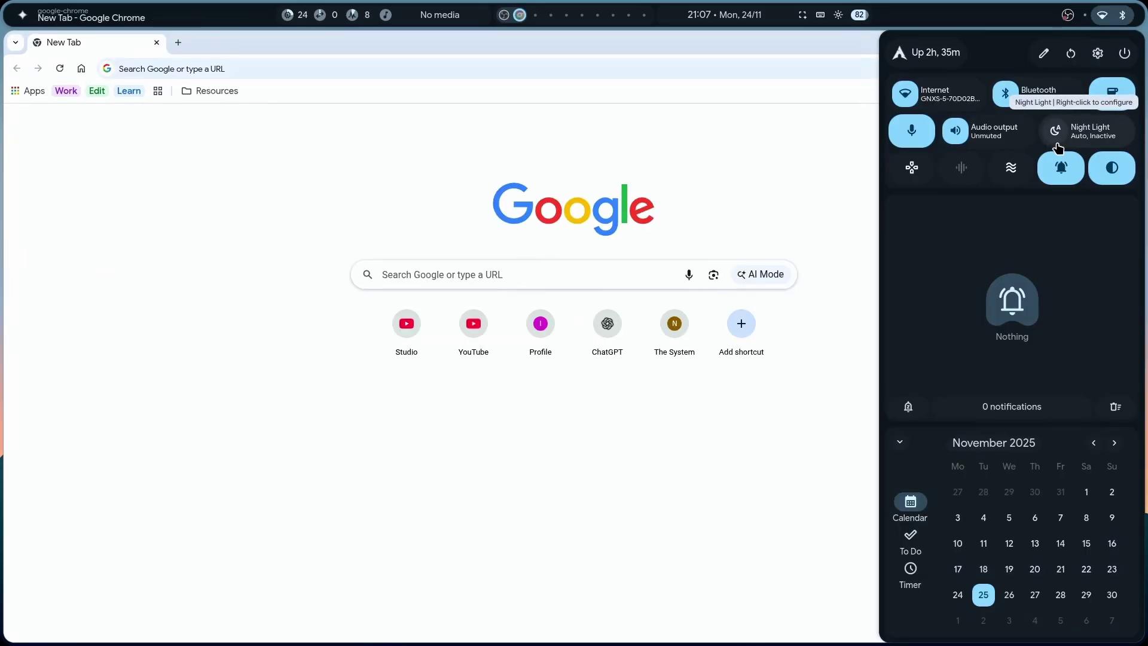
left_click(1102, 15)
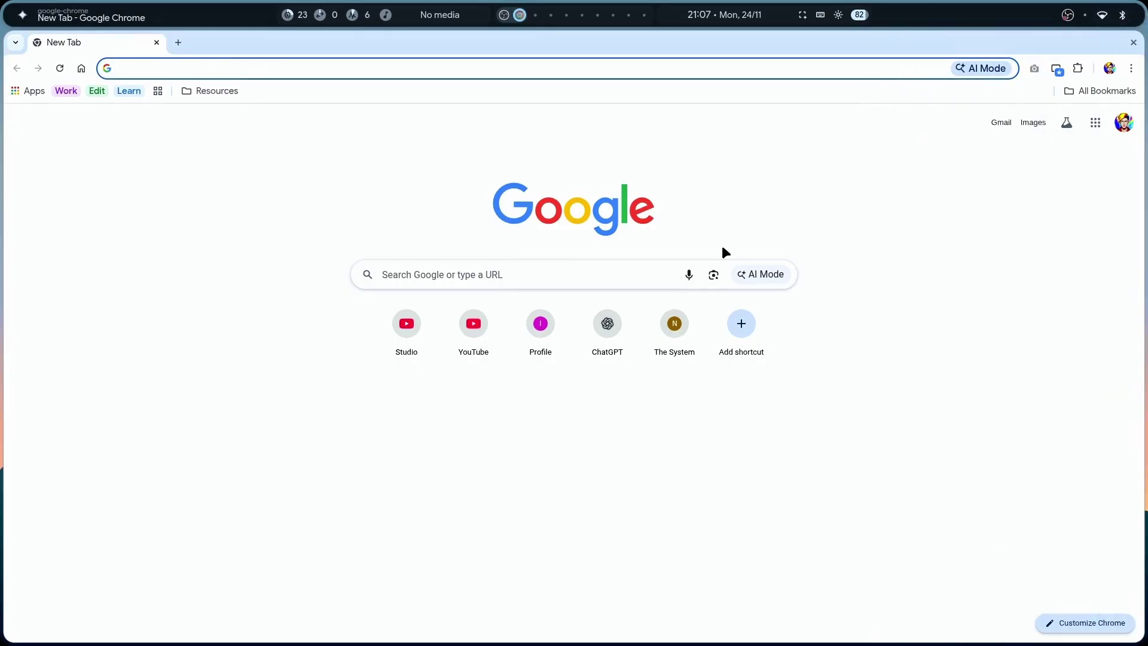
key("super+3")
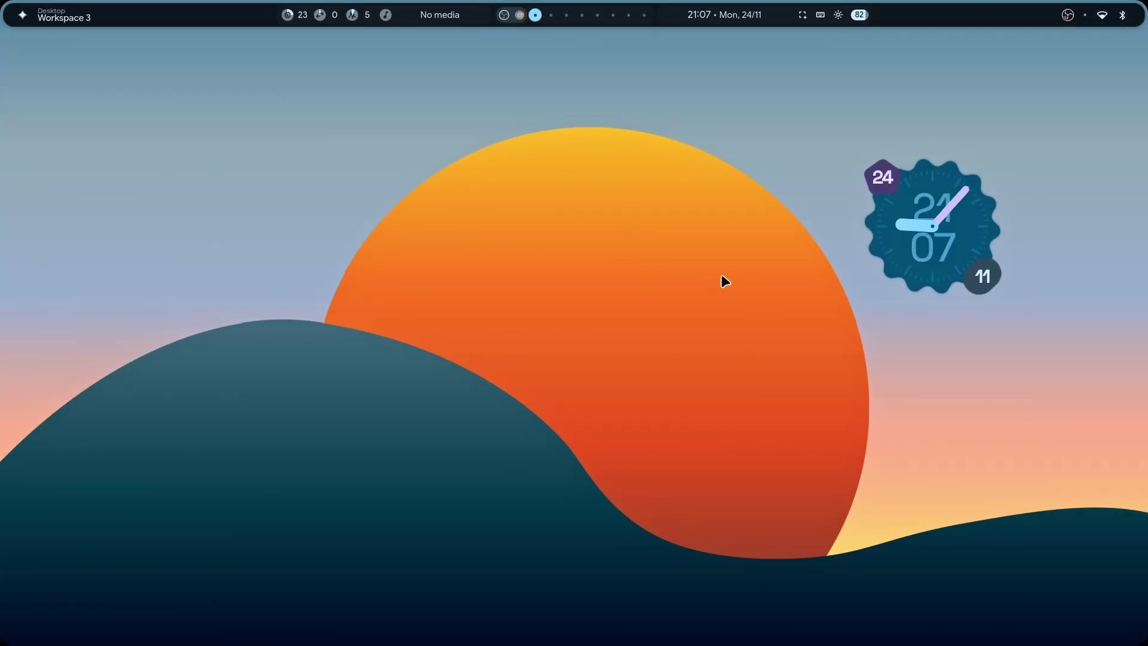
Open ChatGPT in a new Chrome window, dismiss its promo with Maybe later, and leave Workspace 3.
key("super+w")
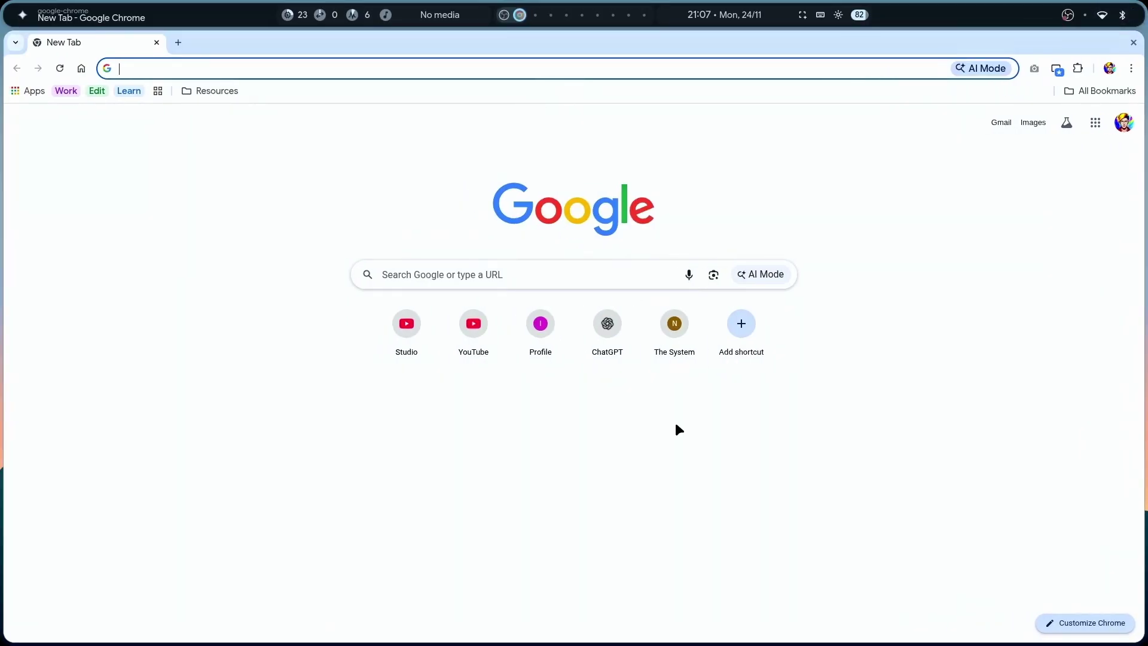
left_click(592, 318)
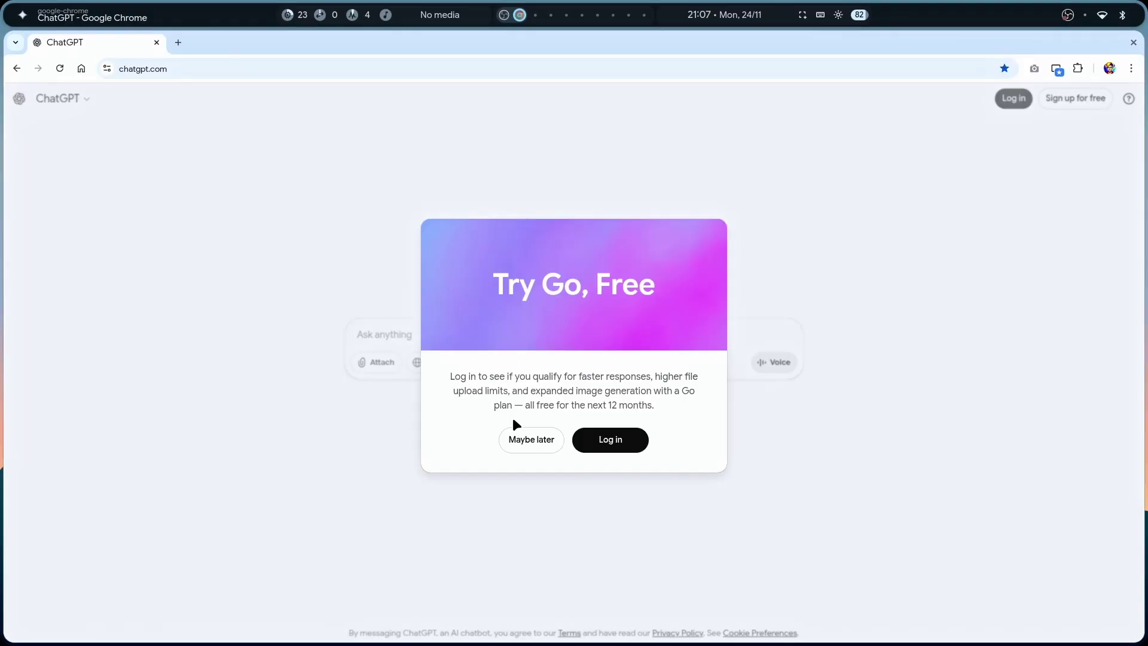
left_click(516, 432)
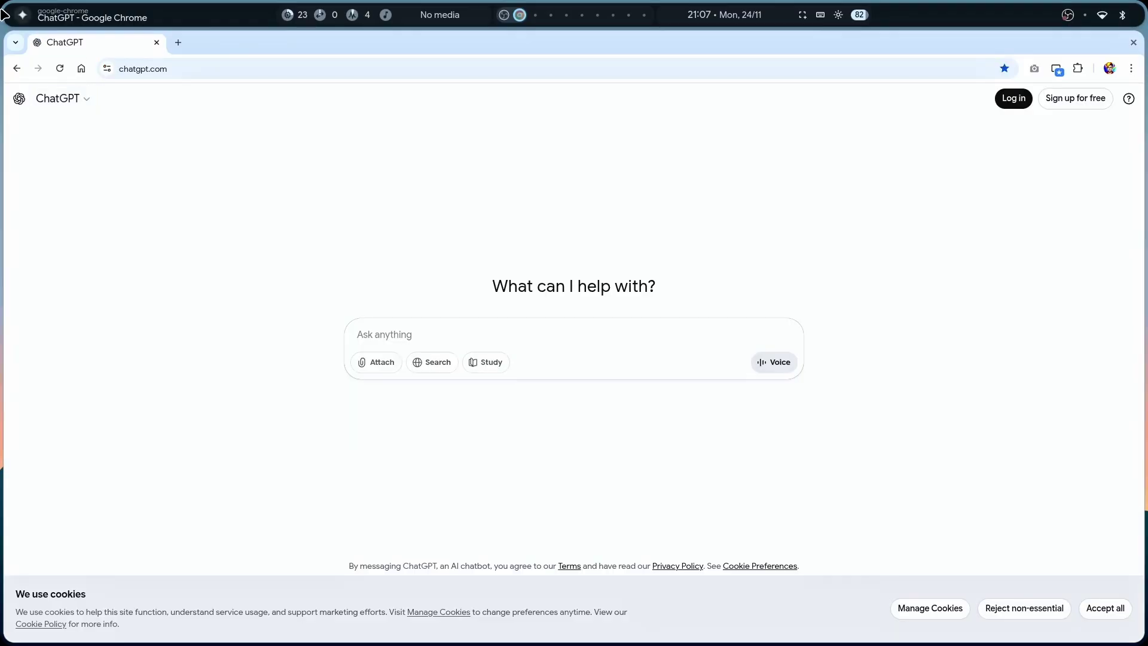
mouse_move(2, 344)
key("super+3")
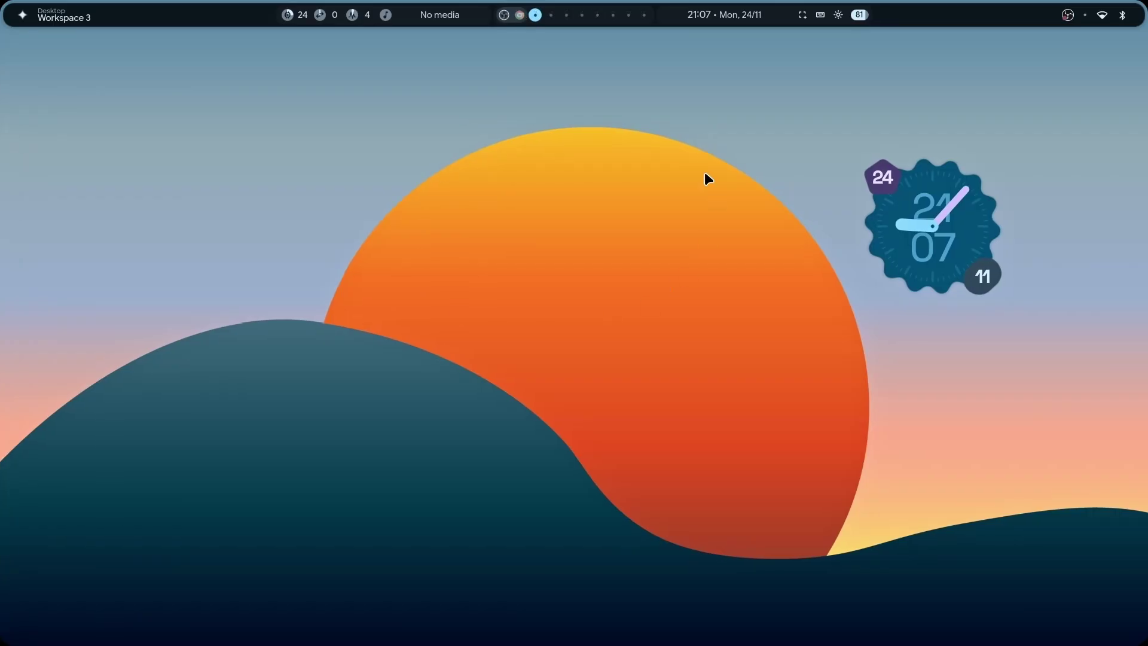
Open a kitty terminal on Workspace 3.
key("super")
type("ch")
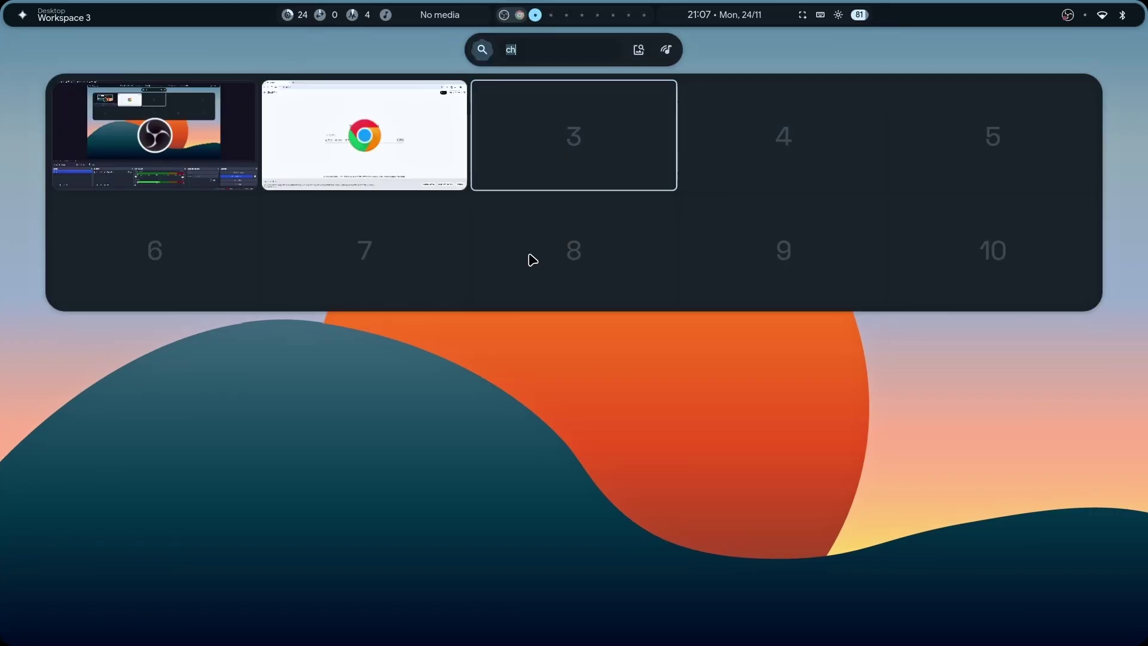
key("Escape")
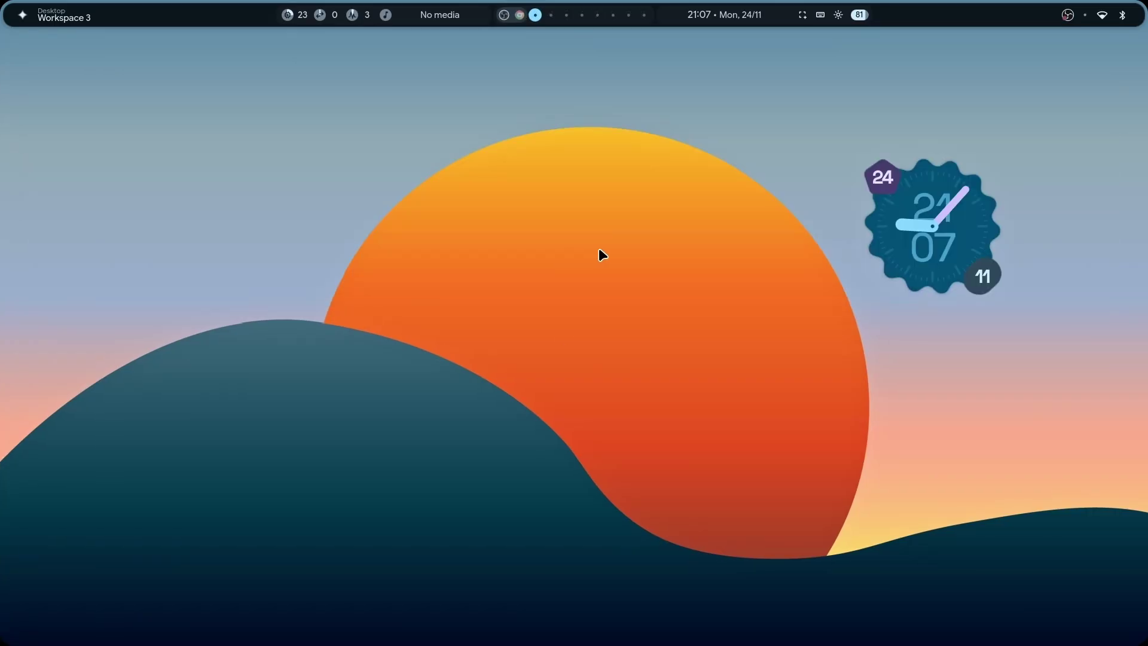
key("super+Return")
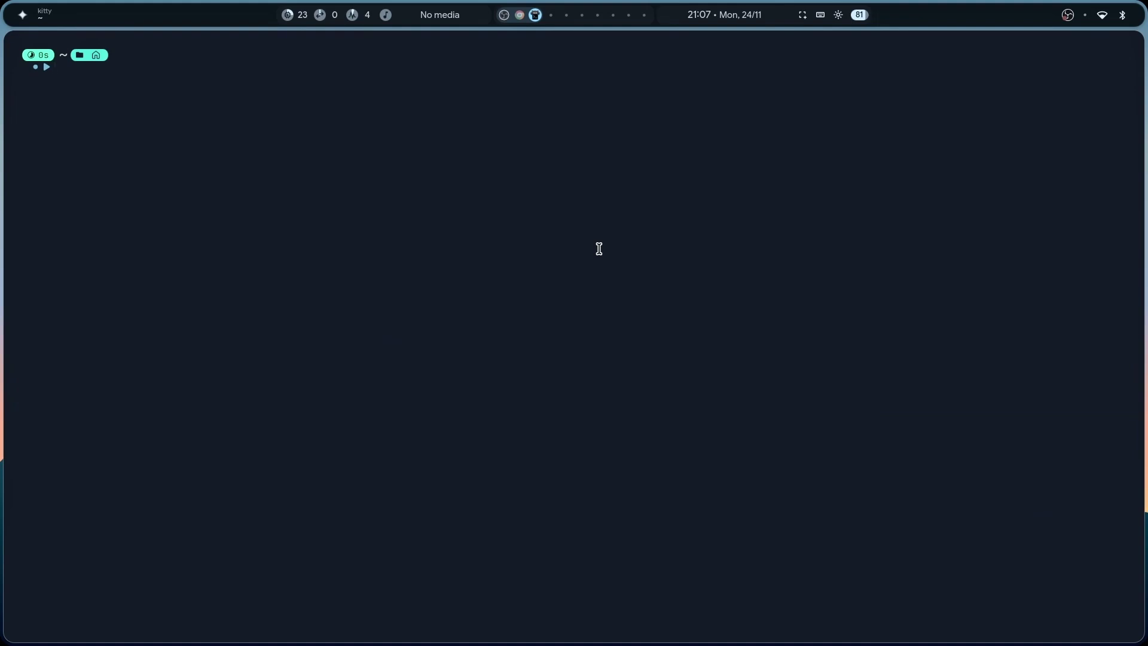
Run nvidia-smi in kitty to check the NVIDIA driver.
type("nvi")
key("Right")
key("Return")
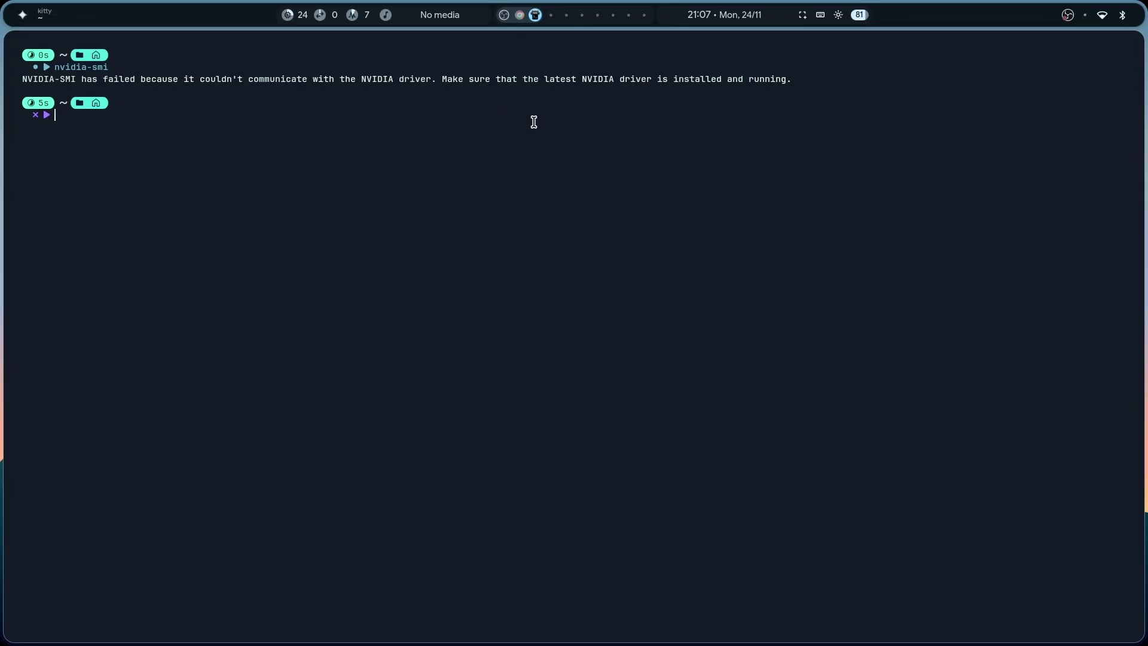
Float the terminal and send ChatGPT the question about installing the NVIDIA DKMS driver.
key("super+d")
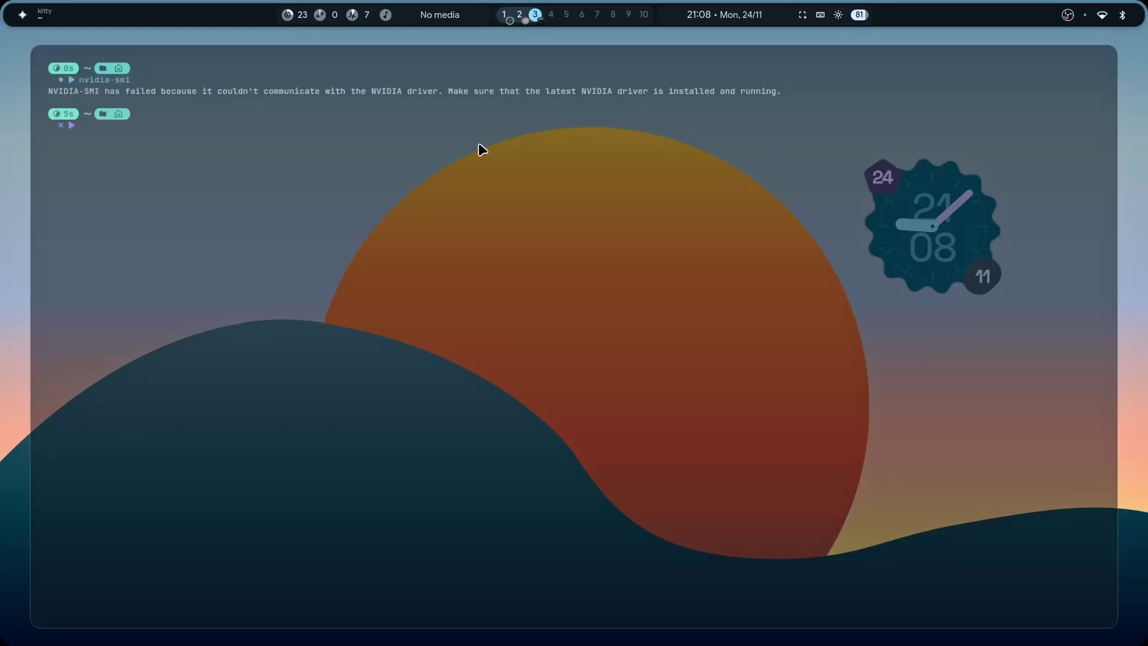
key("super+2")
type("I have arch+hyprland on my vivobook15 with ryzen 7 5800hs and rtx3050.. And I want to install nvidia dkms driver prop..")
key("Return")
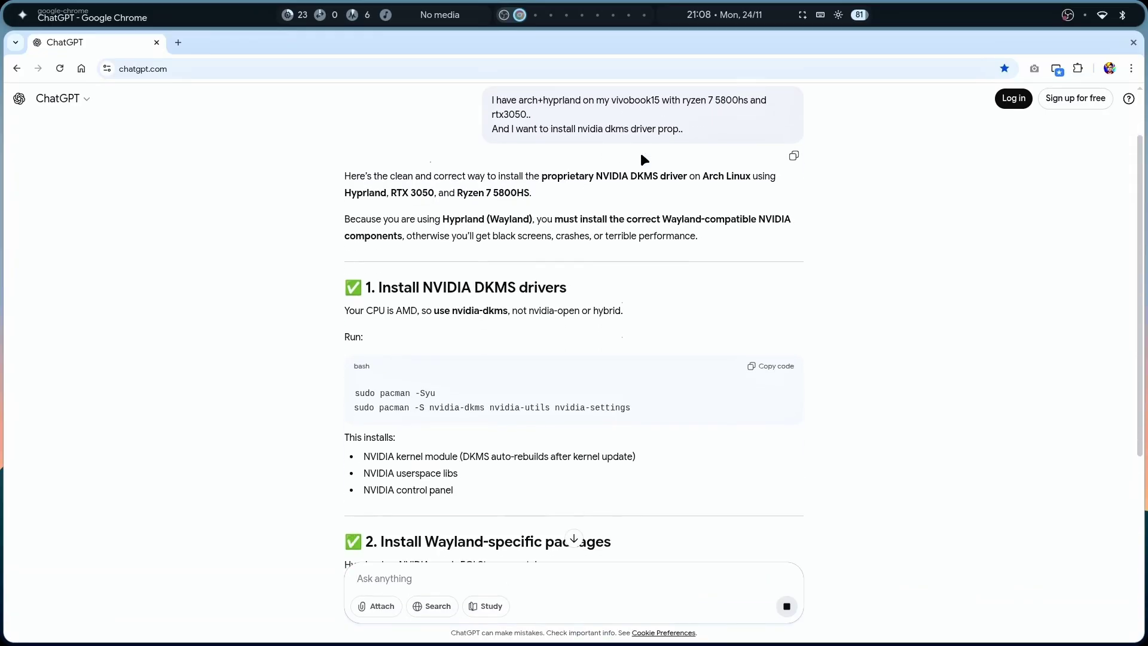
Copy ChatGPT's pacman -Qs nvidia command and run it in a new kitty terminal on Workspace 4.
scroll(640, 158, "down", 3)
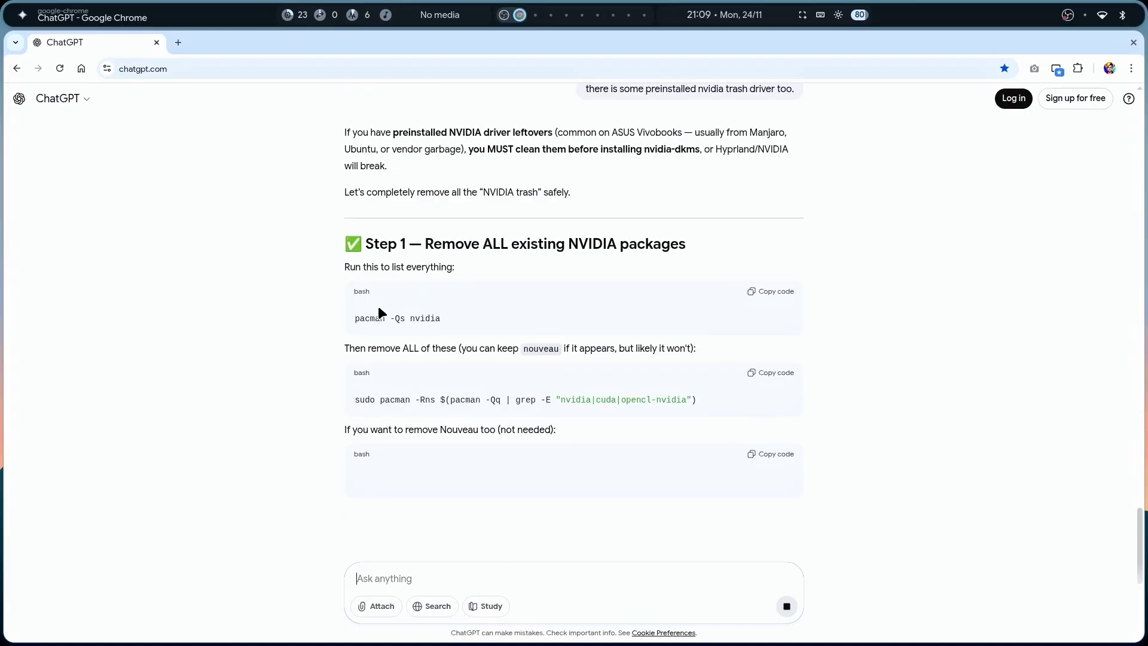
triple_click(381, 312)
key("ctrl+c")
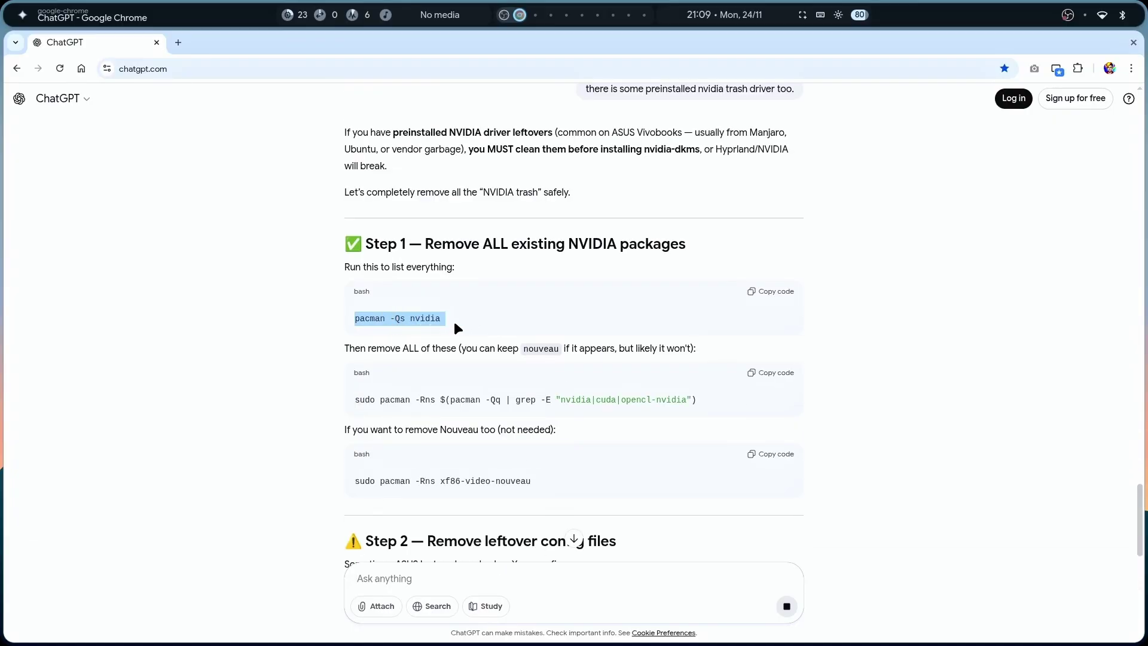
key("super+4")
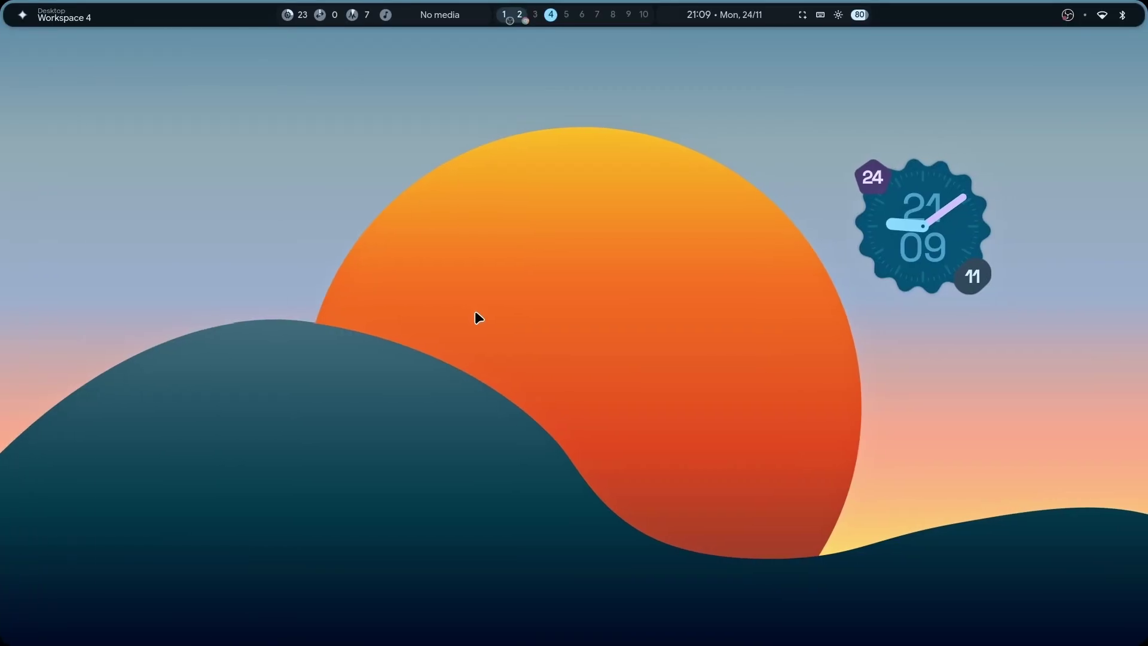
key("super+Return")
key("ctrl+shift+v")
key("Return")
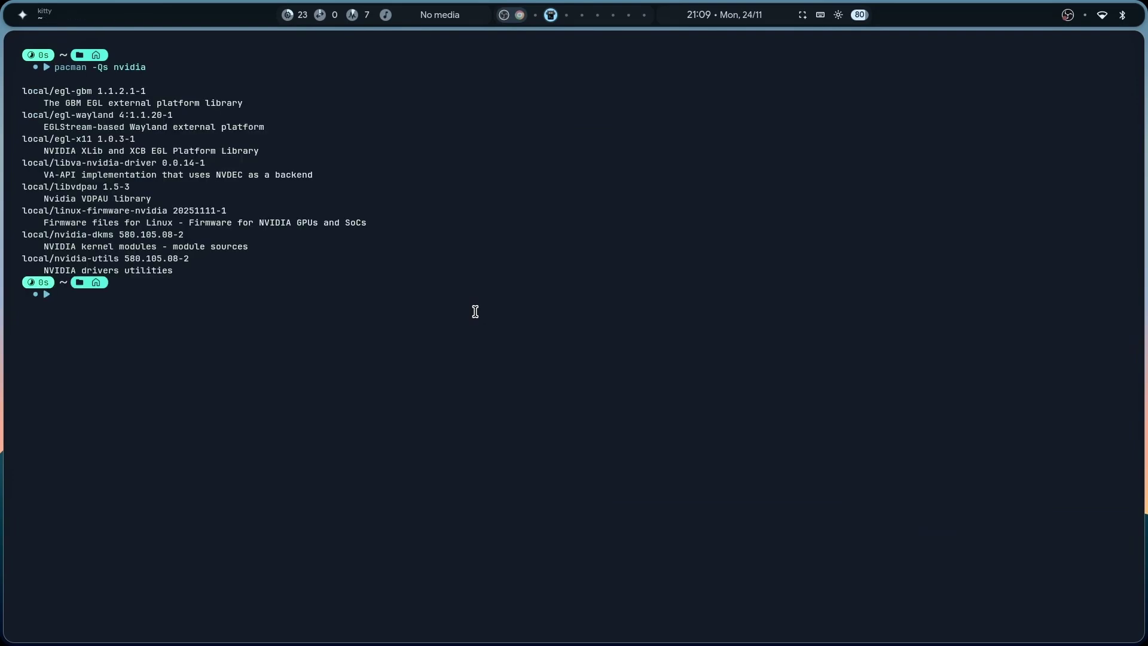
Copy the NVIDIA package list output and send it to ChatGPT.
left_click_drag(278, 282, 7, 42)
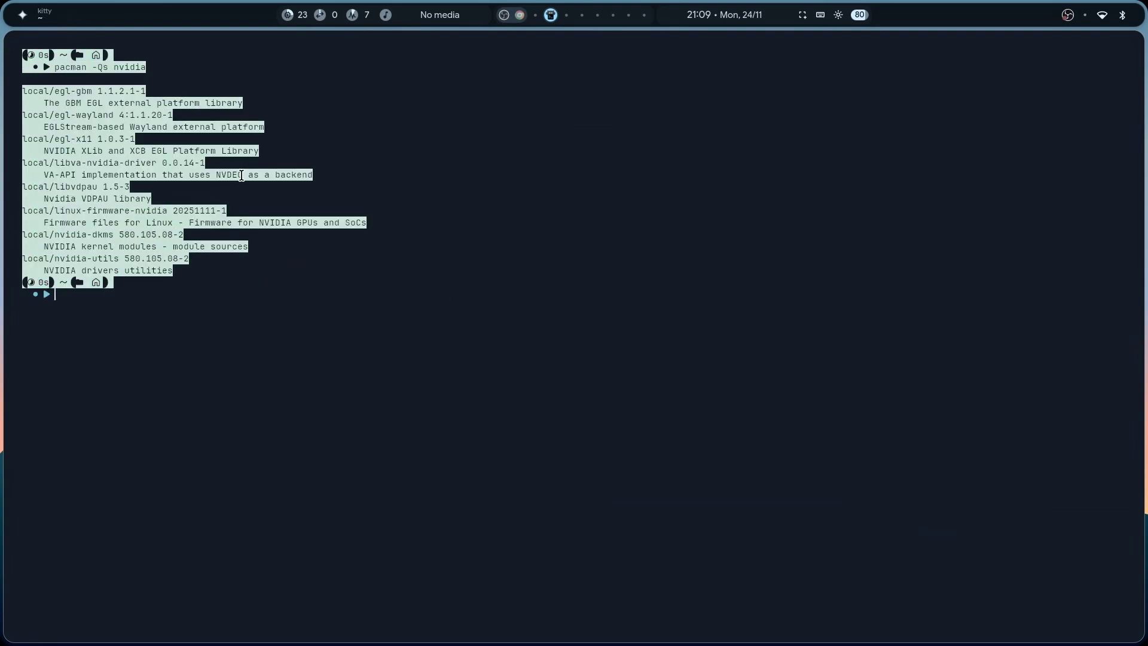
key("super+2")
key("ctrl+v")
key("Return")
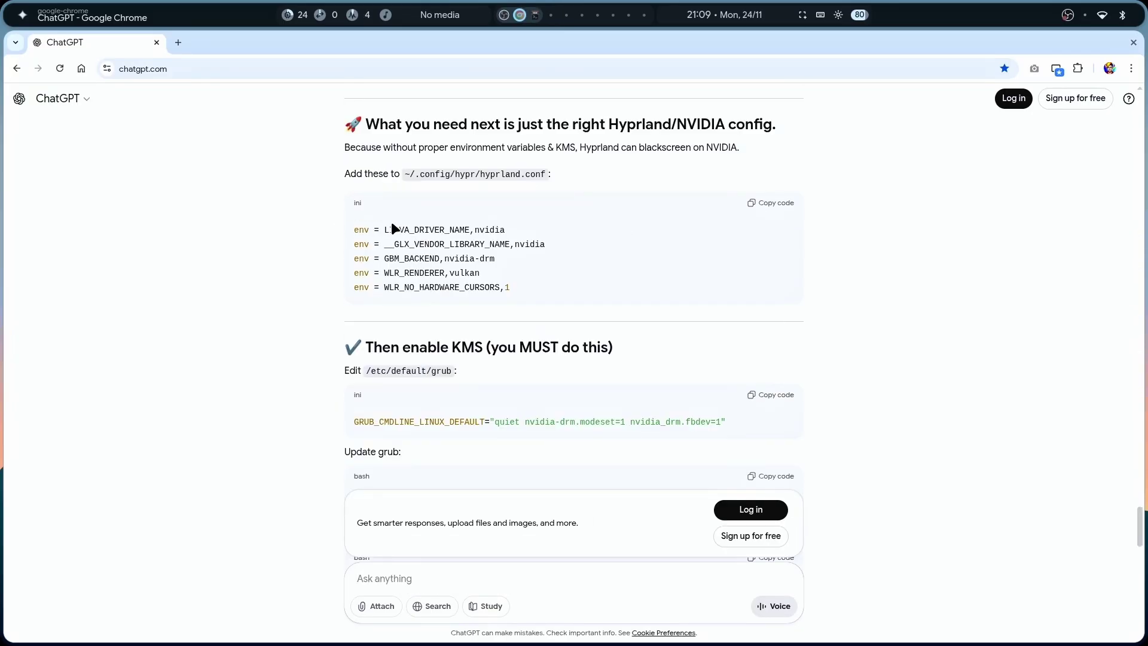
Select ChatGPT's five suggested env lines for hyprland.conf and close the Workspace 4 terminal.
left_click_drag(519, 287, 353, 227)
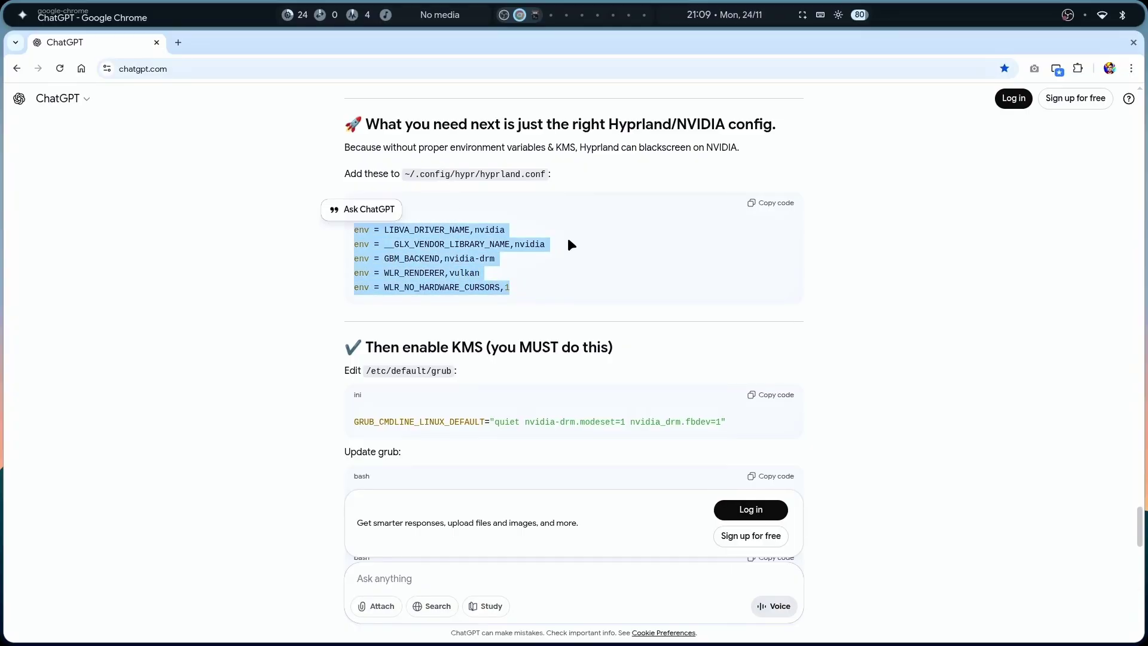
left_click(616, 339)
key("super+4")
key("super+q")
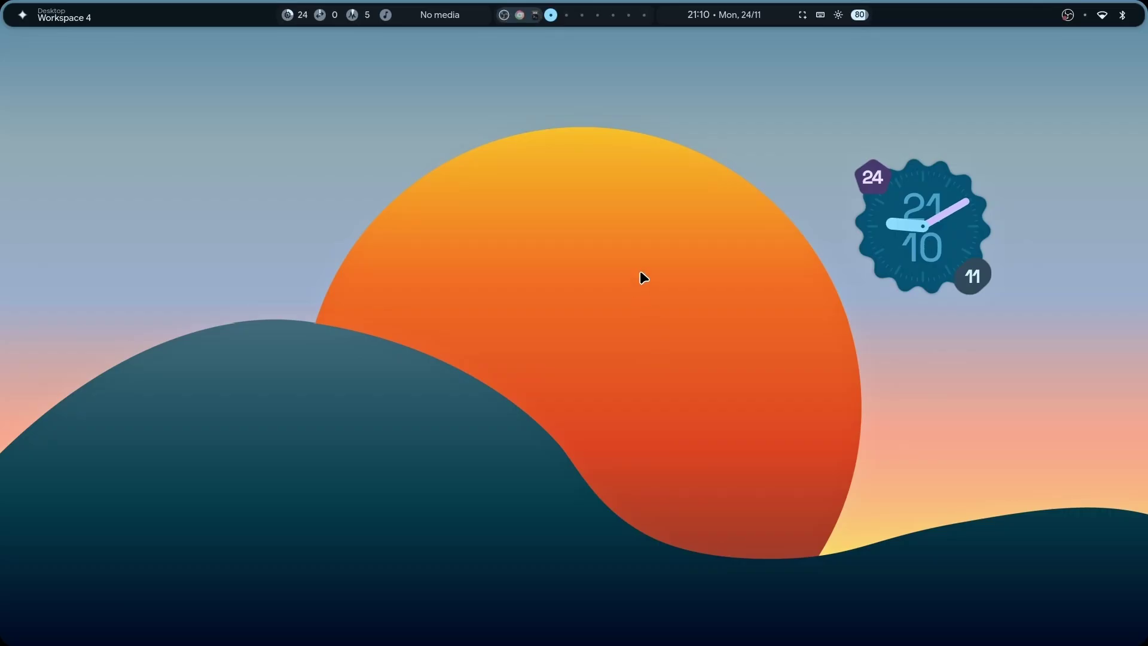
Browse Files to ~/.config/hypr/hyprland, open env.conf in the text editor, and select all its text.
key("super+e")
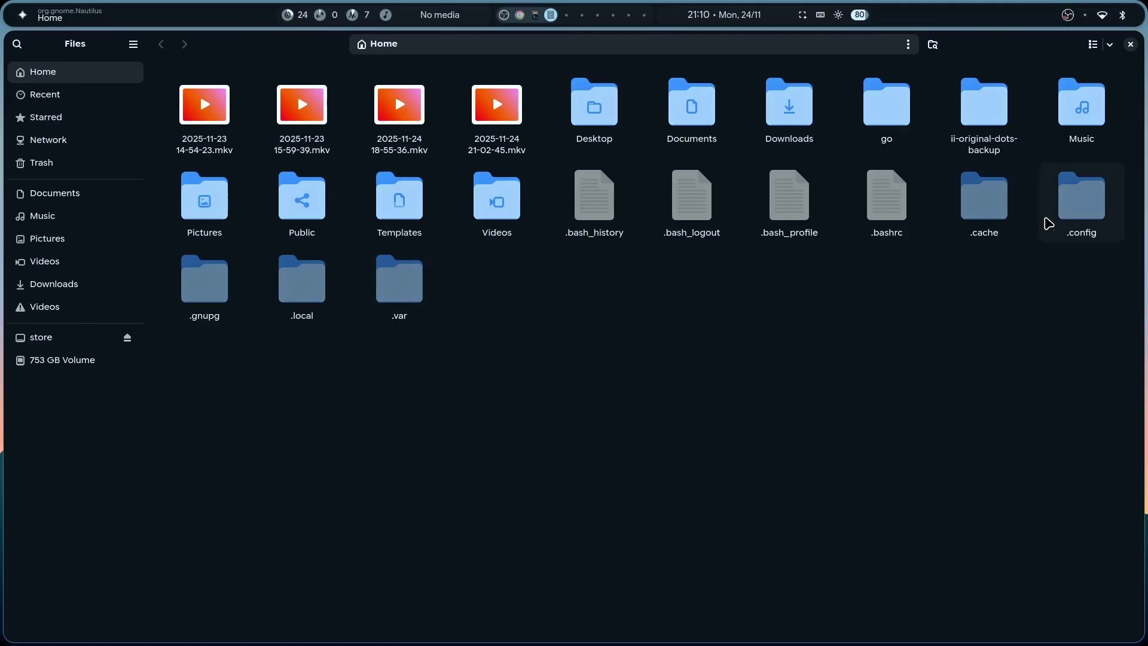
double_click(1092, 208)
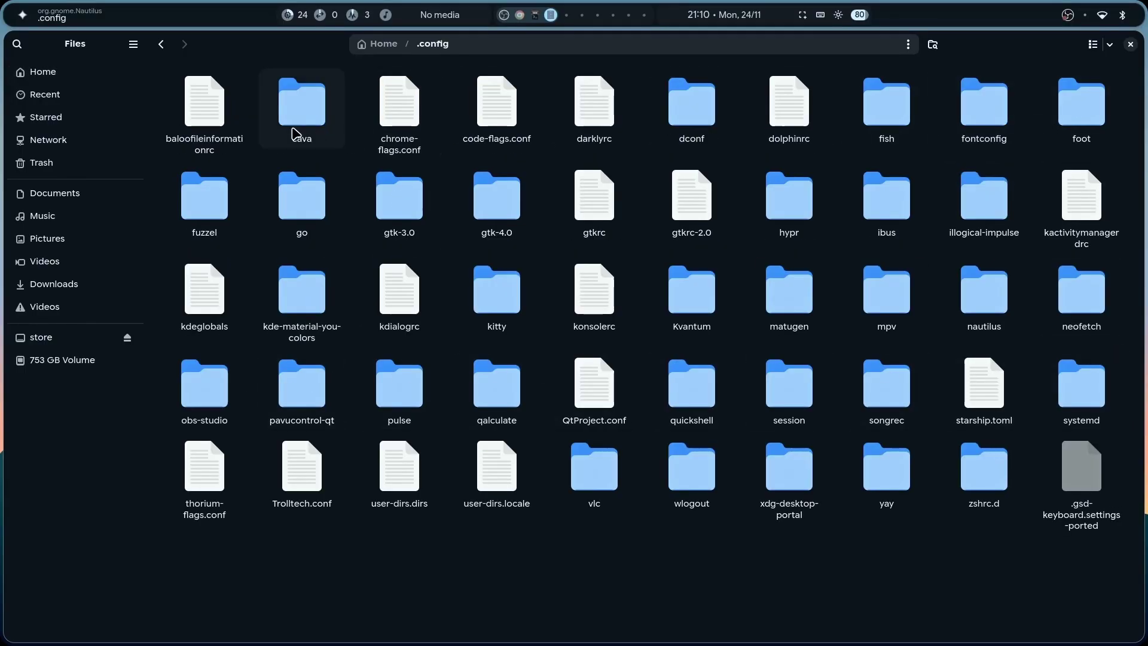
double_click(818, 190)
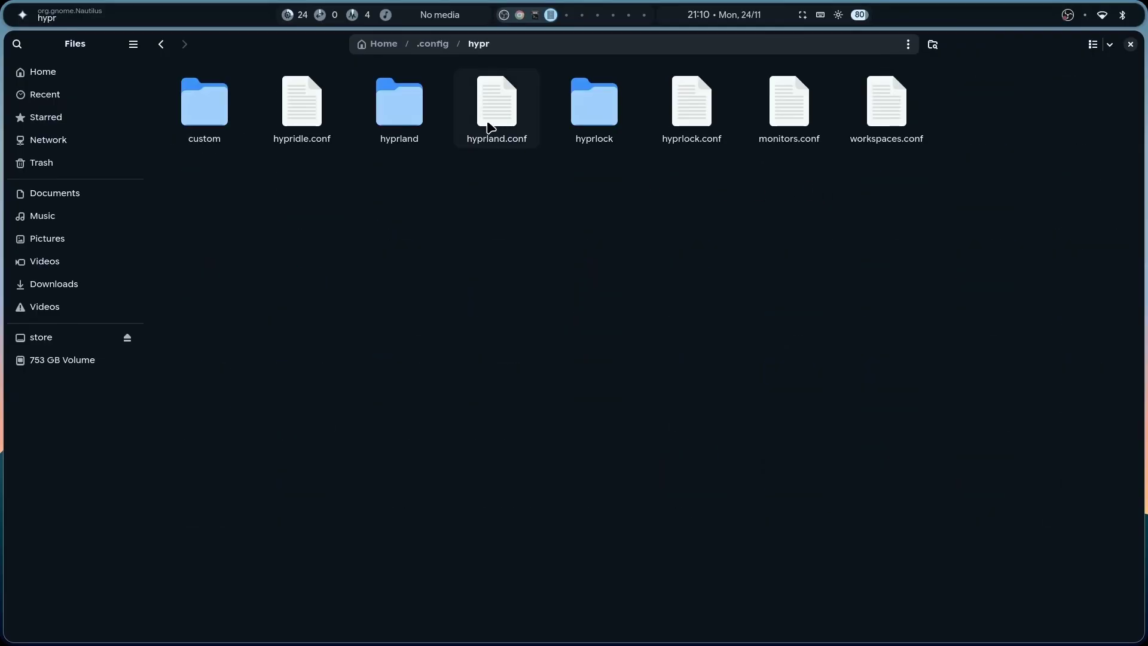
double_click(504, 100)
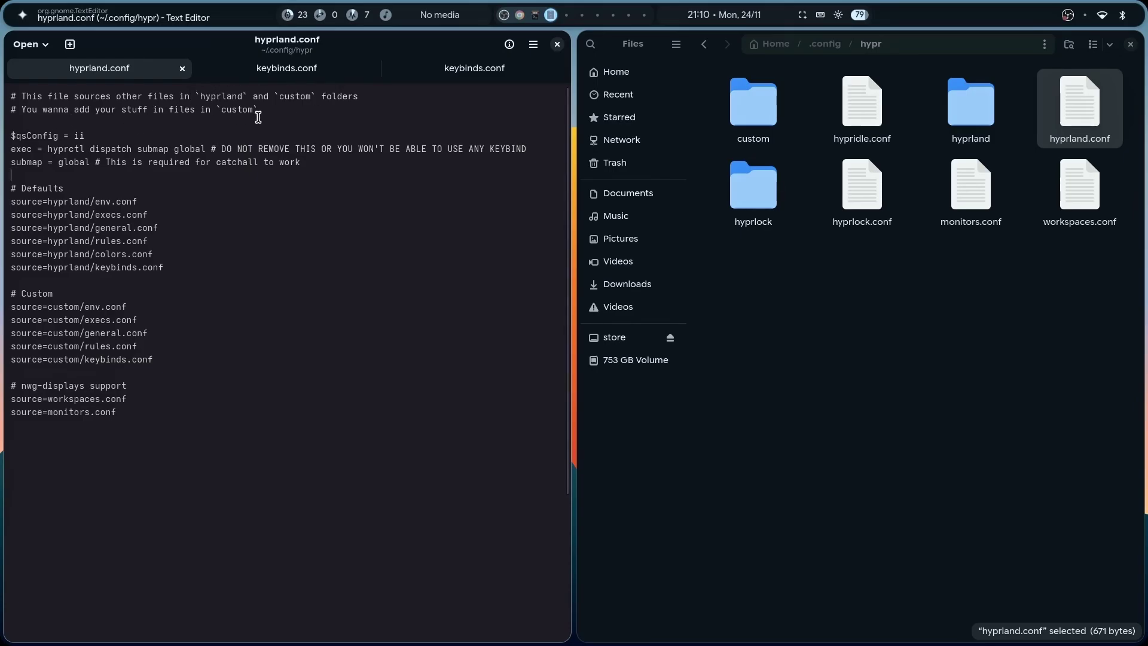
key("super+q")
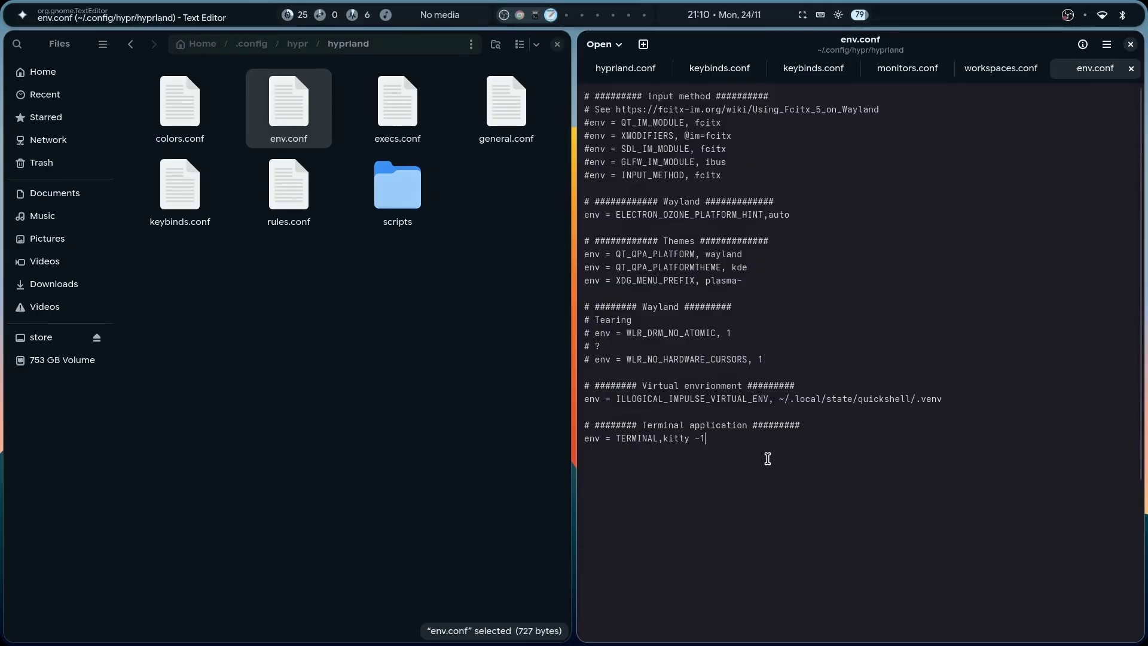
left_click_drag(767, 461, 576, 102)
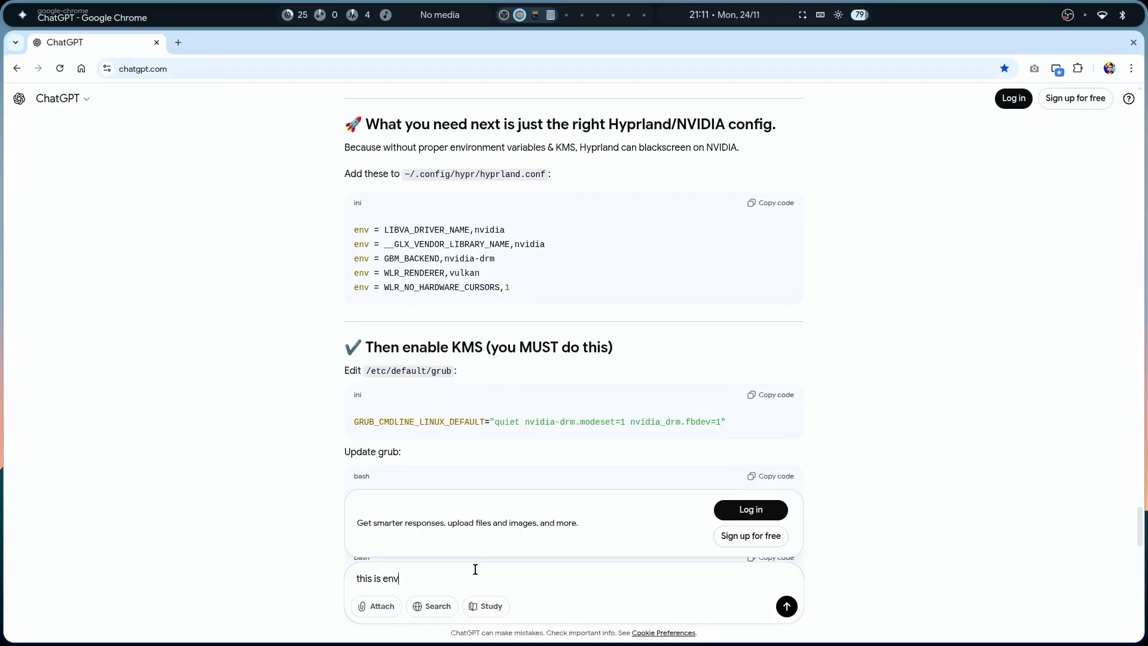
Send env.conf's contents to ChatGPT and append its suggested NVIDIA env lines to the file.
key("Return")
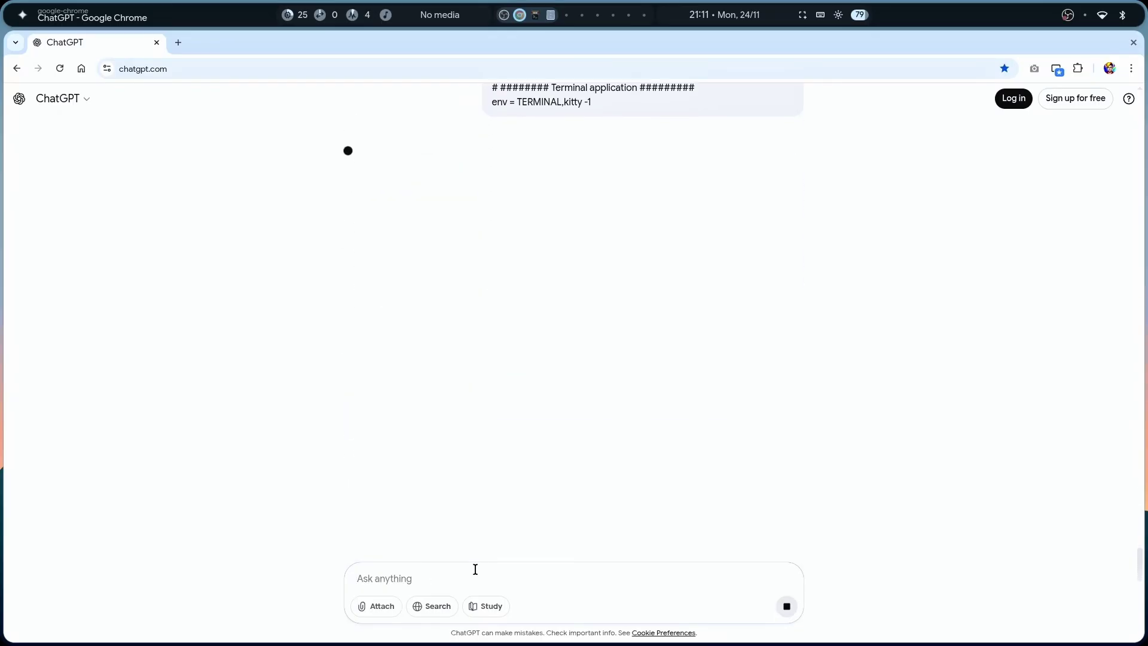
left_click_drag(538, 410, 365, 320)
key("ctrl+c")
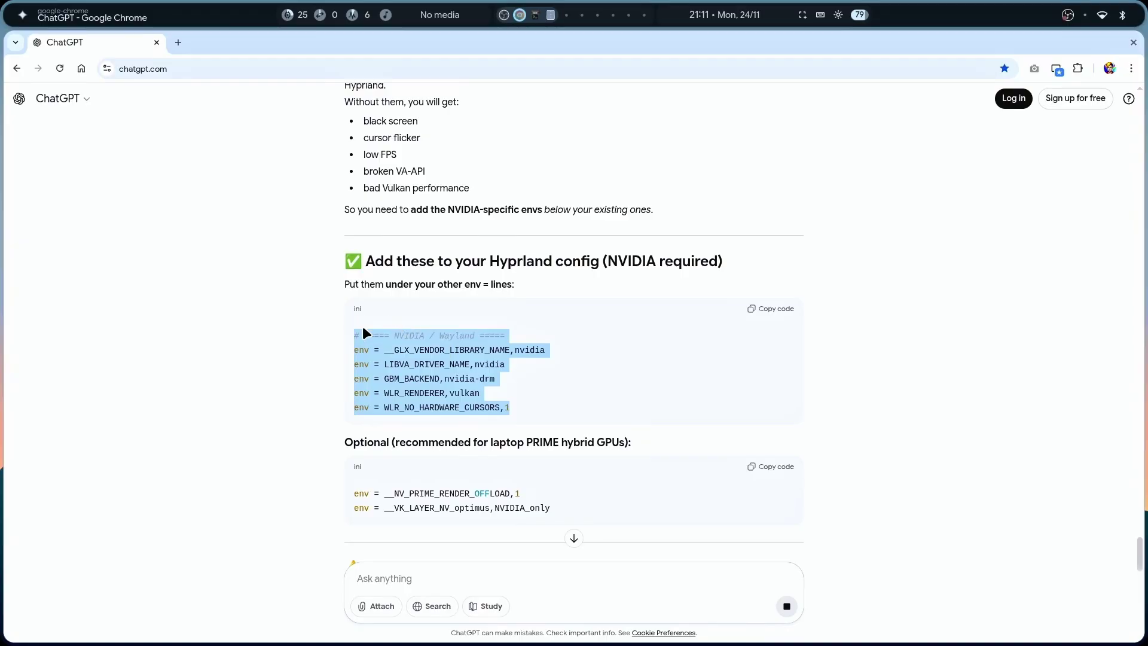
key("super+4")
left_click(751, 438)
key("Return")
key("Return")
key("ctrl+v")
Replace env.conf with ChatGPT's full env section, including the NVIDIA and PRIME blocks, and save.
key("super+2")
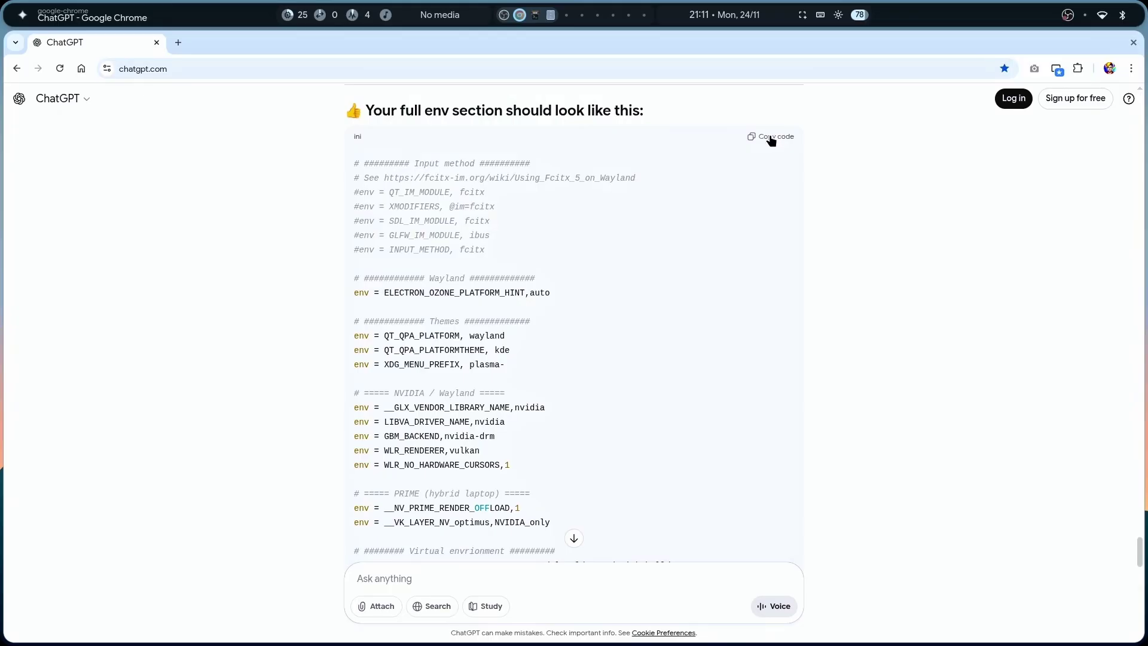
left_click(769, 140)
scroll(558, 227, "down", 5)
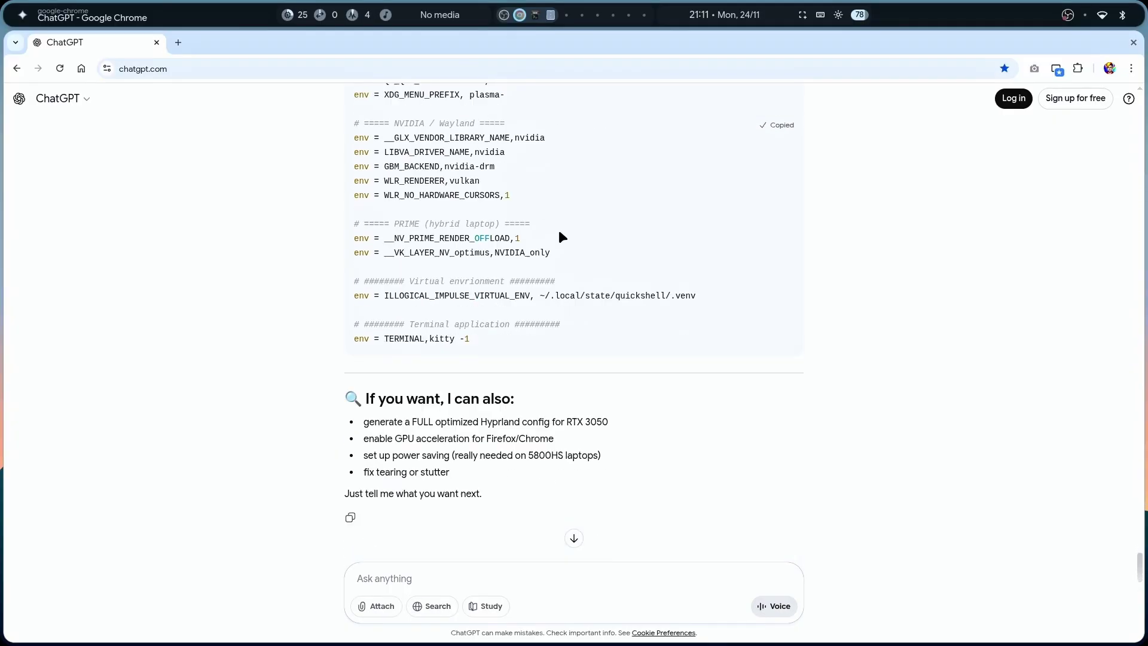
key("super+4")
key("ctrl+a")
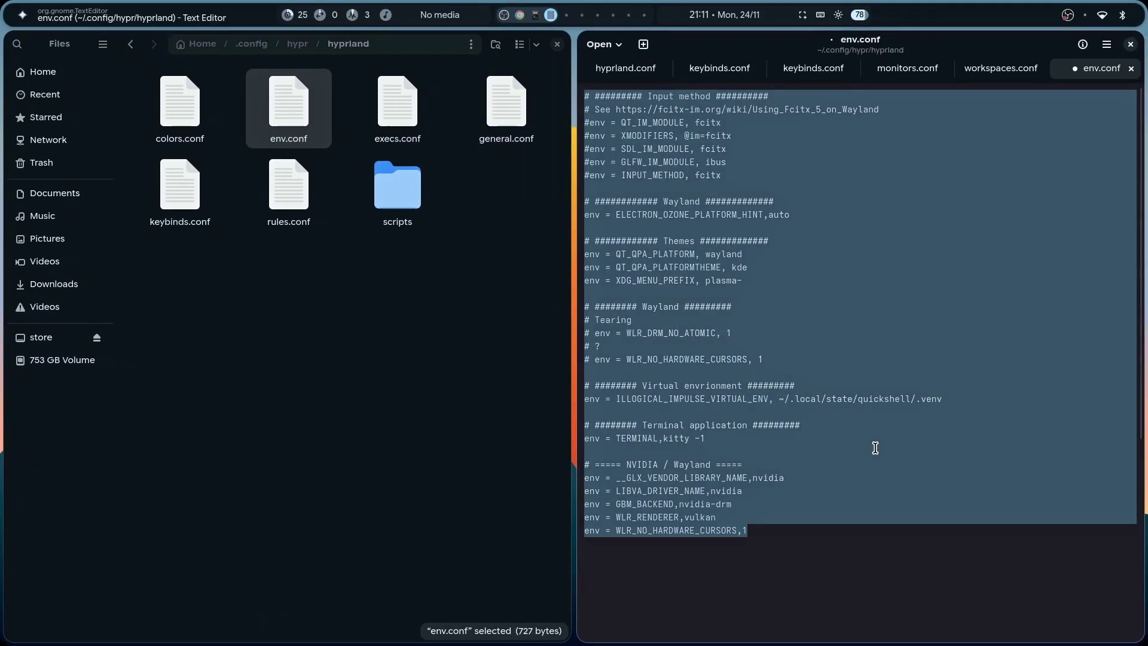
key("ctrl+v")
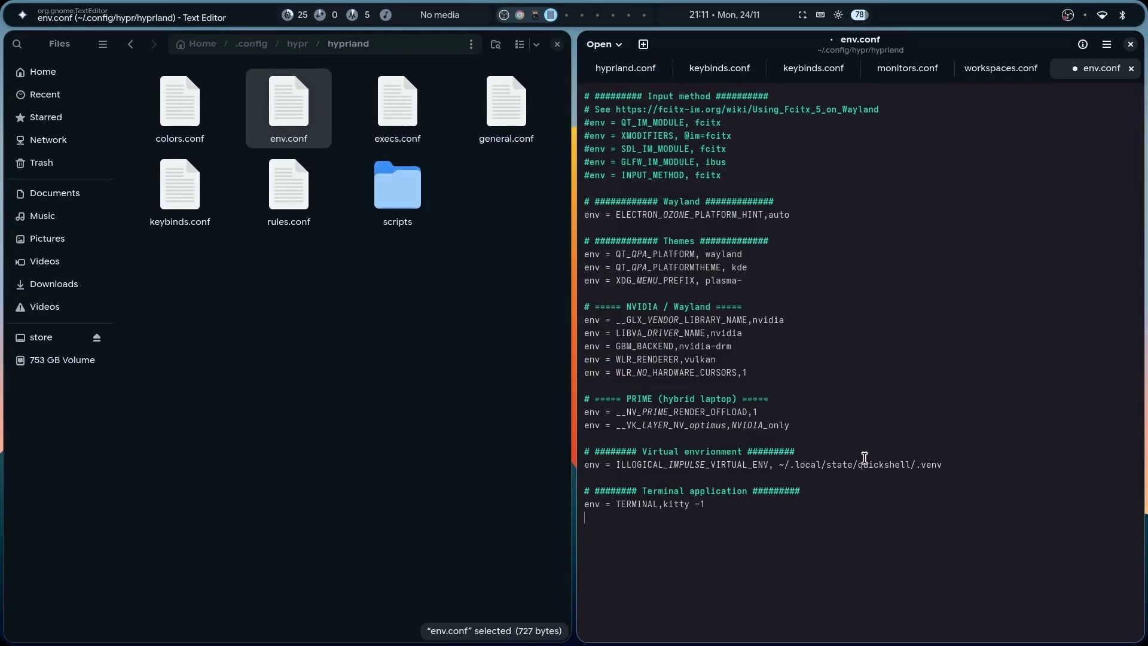
key("ctrl+s")
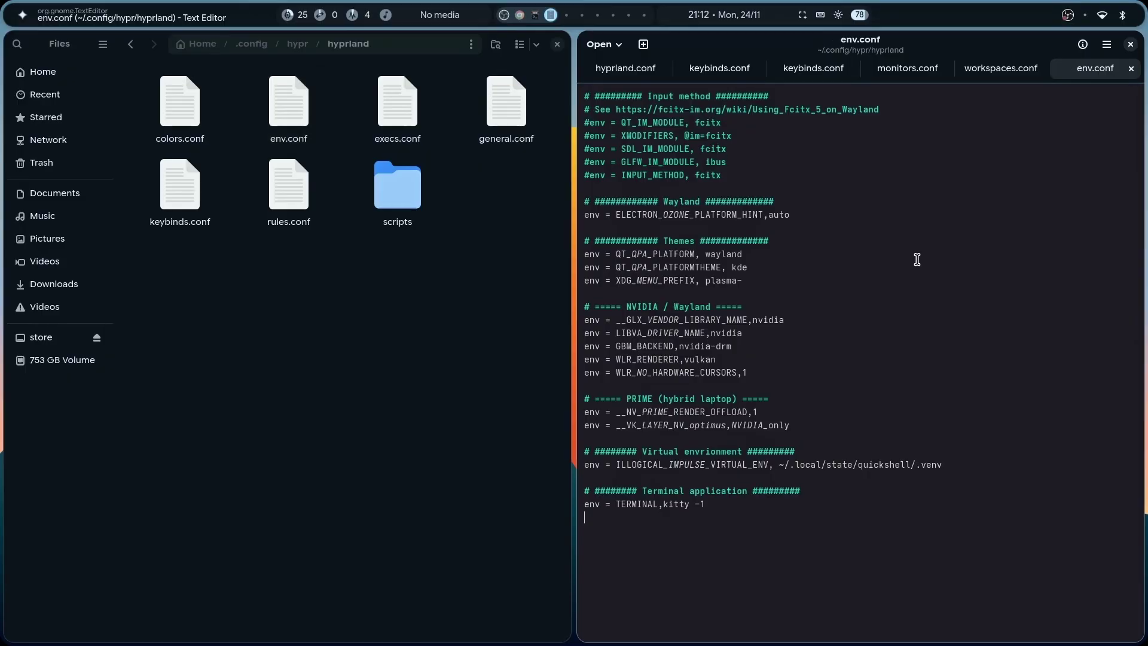
Reload the desktop shell from quick settings and move to the empty Workspace 5.
left_click(1102, 14)
left_click(1071, 54)
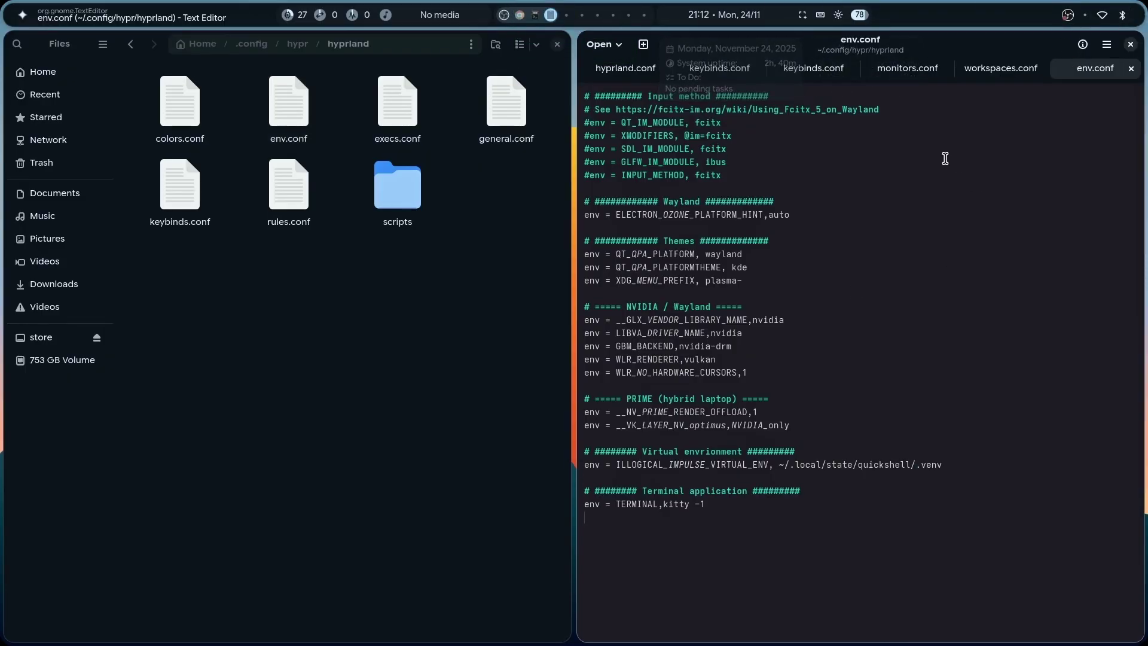
key("super+5")
left_click(1123, 17)
Check the NVIDIA driver status by running nvidia-smi in kitty.
left_click(1123, 16)
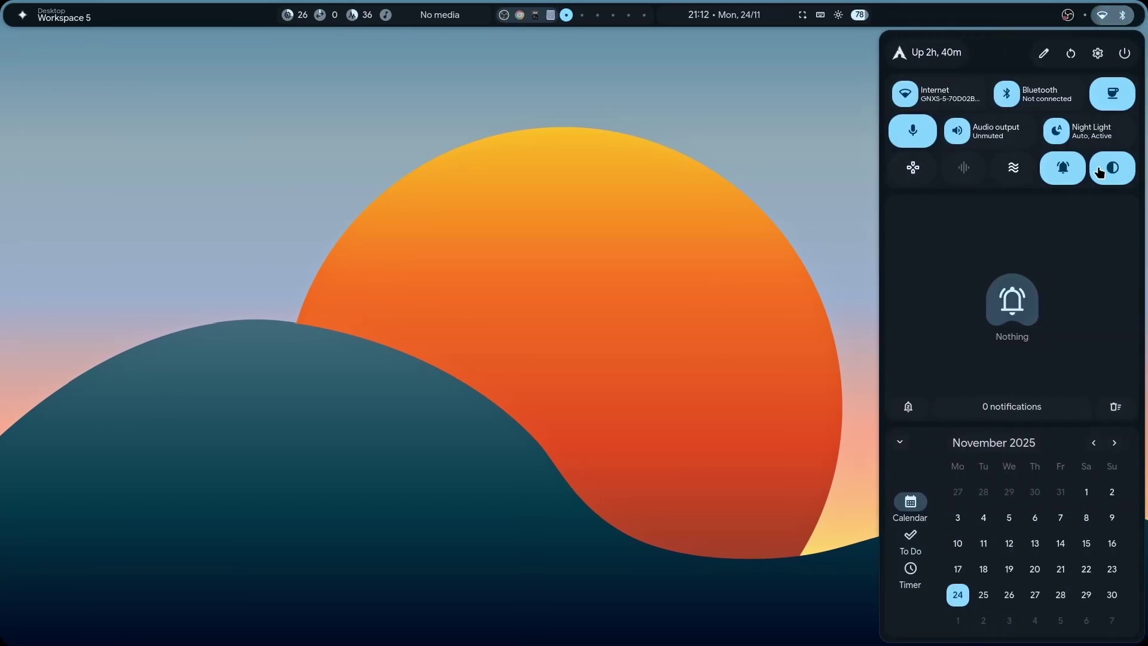
key("super+4")
key("super+3")
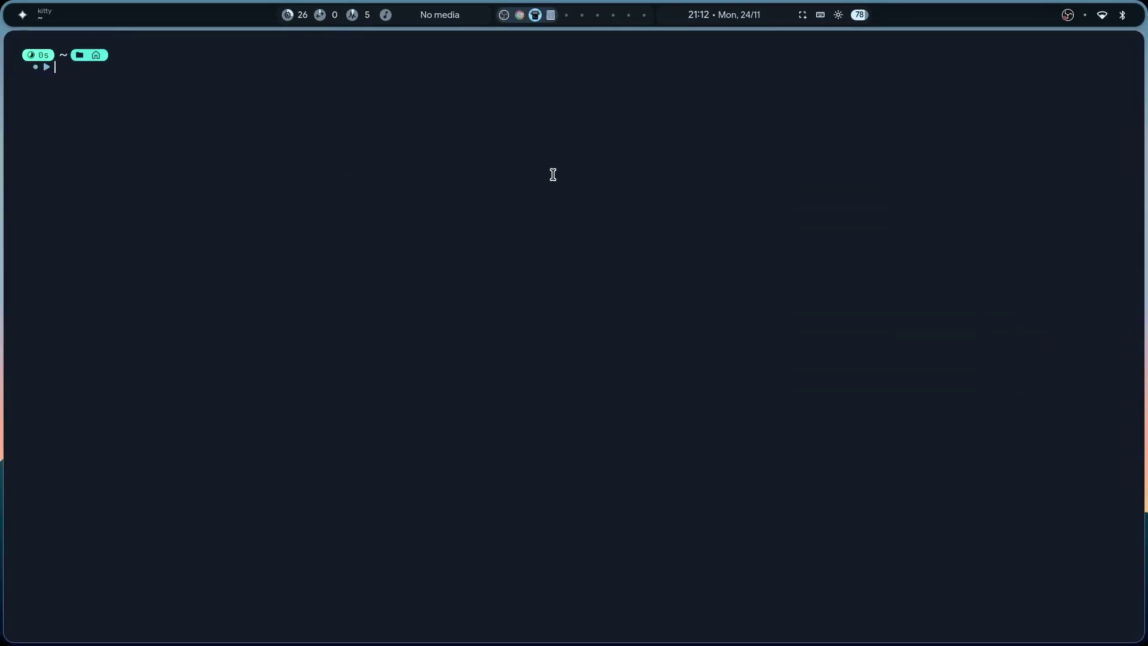
type("nvidia-smi")
key("Return")
Run ChatGPT's sudo pacman -Rns NVIDIA package removal command in kitty and give the sudo password.
key("super")
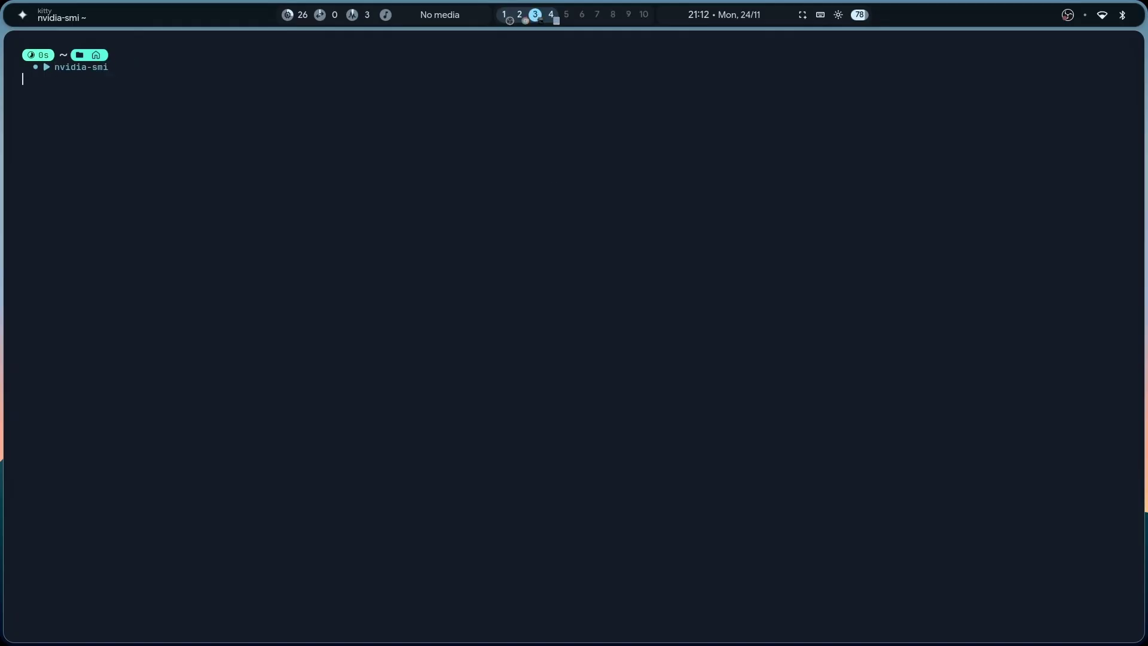
key("super+2")
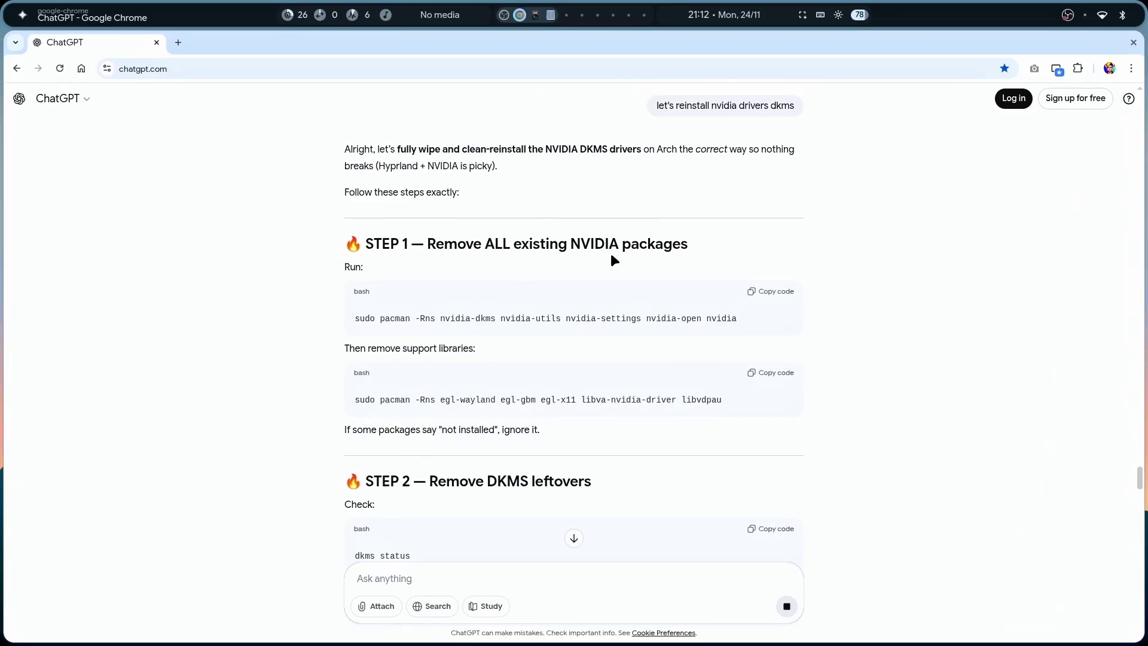
triple_click(375, 319)
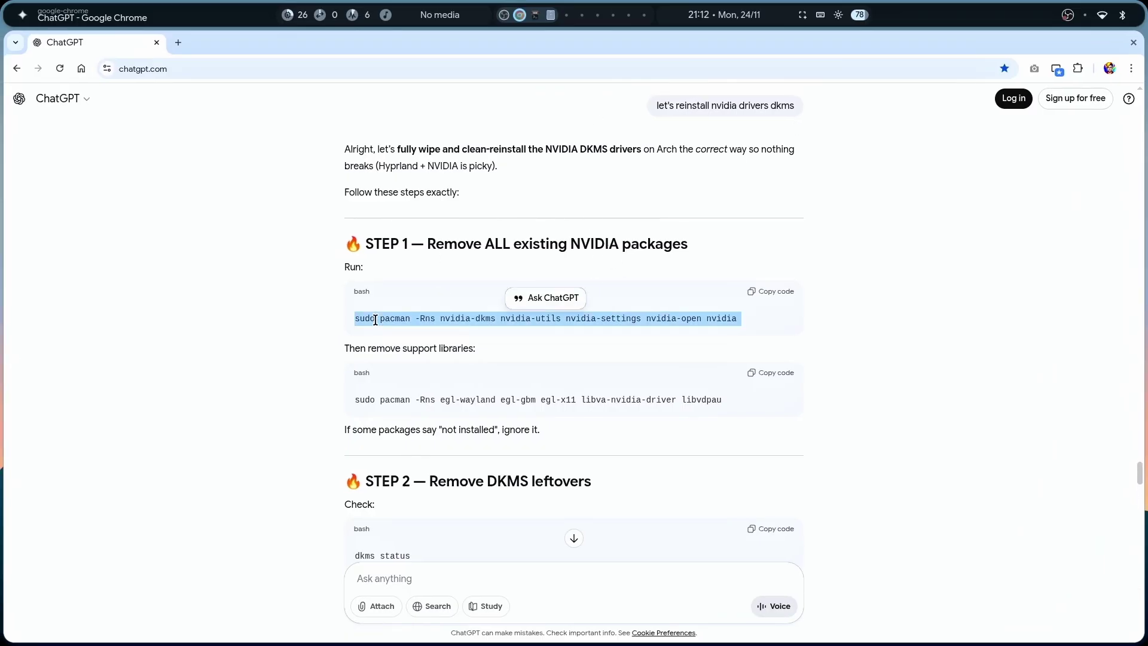
left_click(538, 342)
key("super+3")
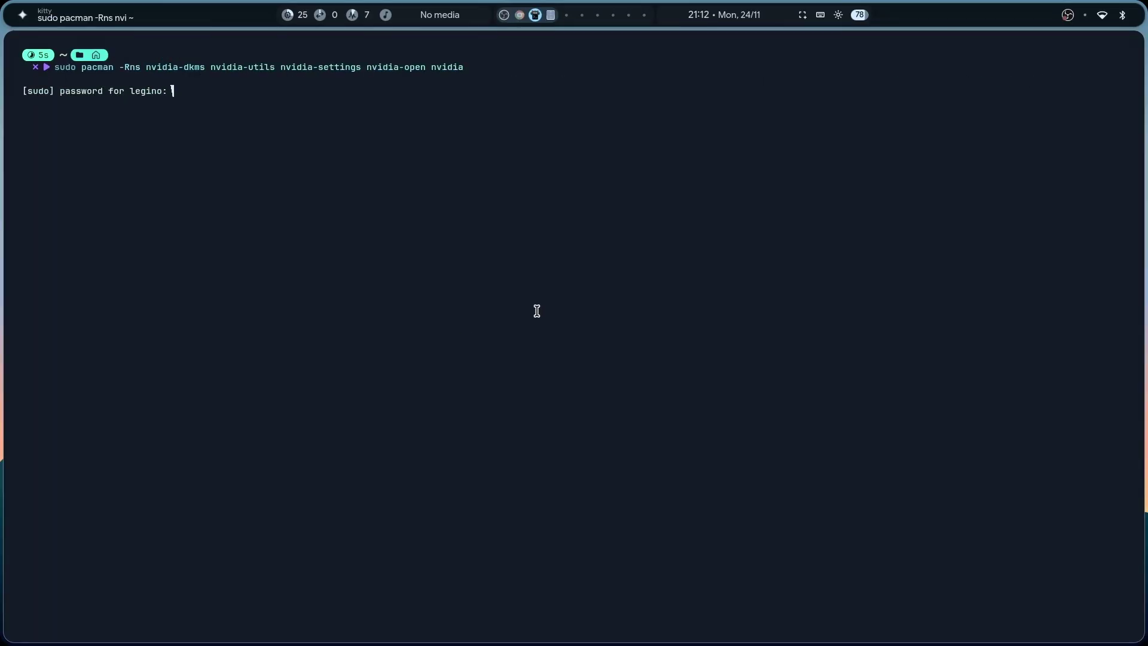
key("Return")
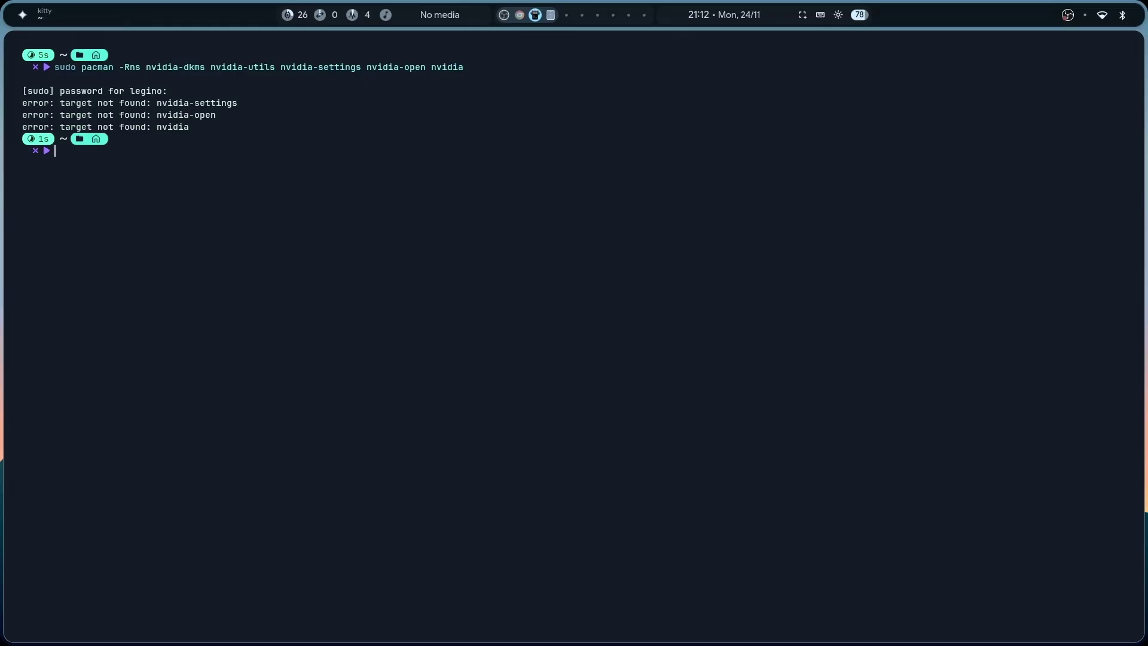
Send the terminal output to ChatGPT and pick out its lsmod | grep nvidia command.
scroll(350, 197, "up", 3)
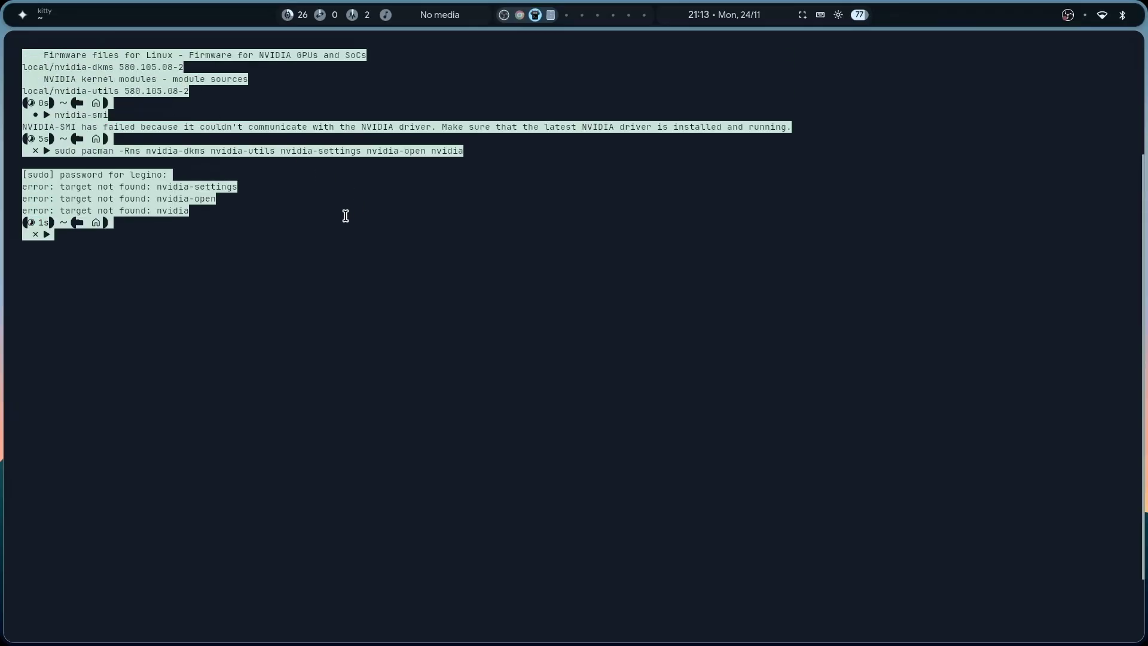
key("super+2")
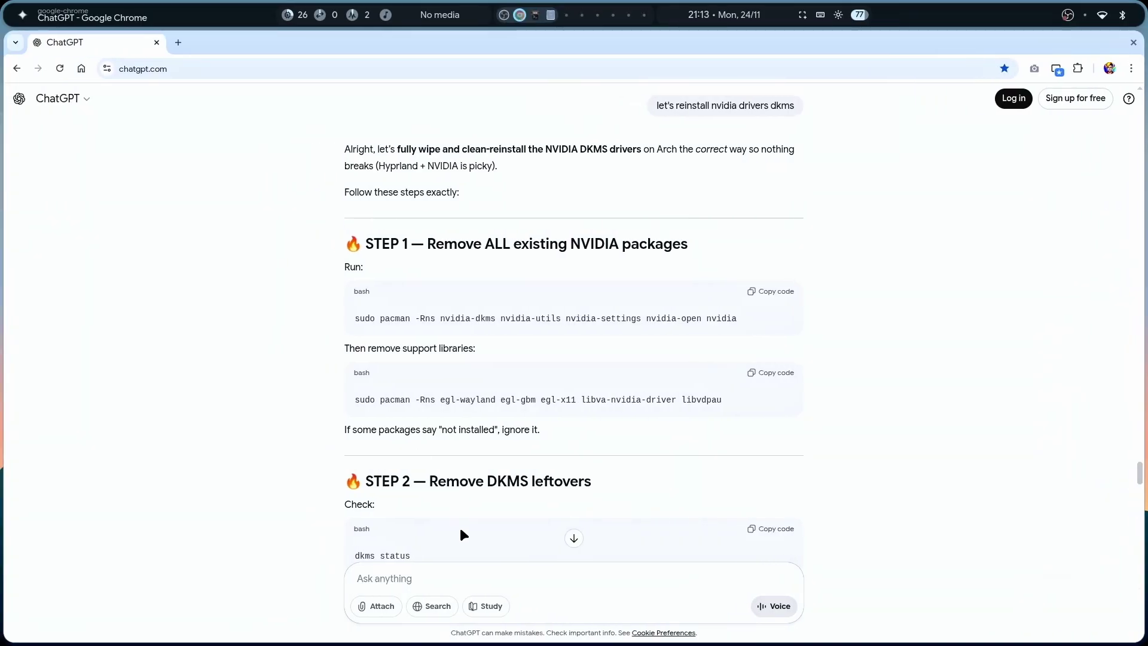
key("ctrl+v")
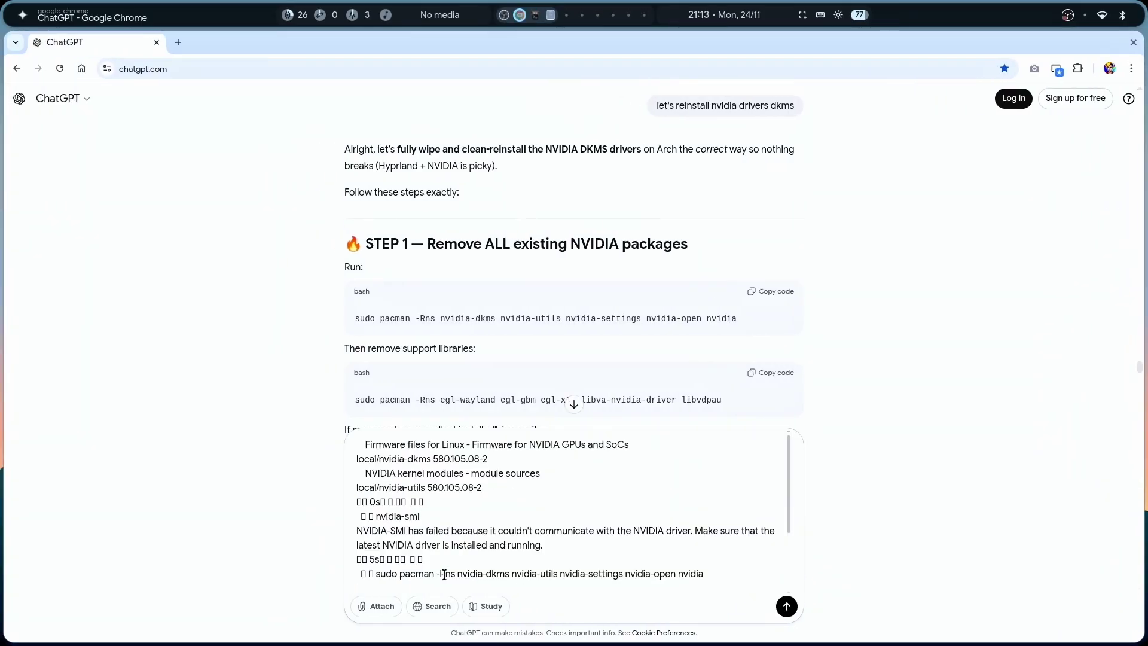
key("Return")
triple_click(425, 457)
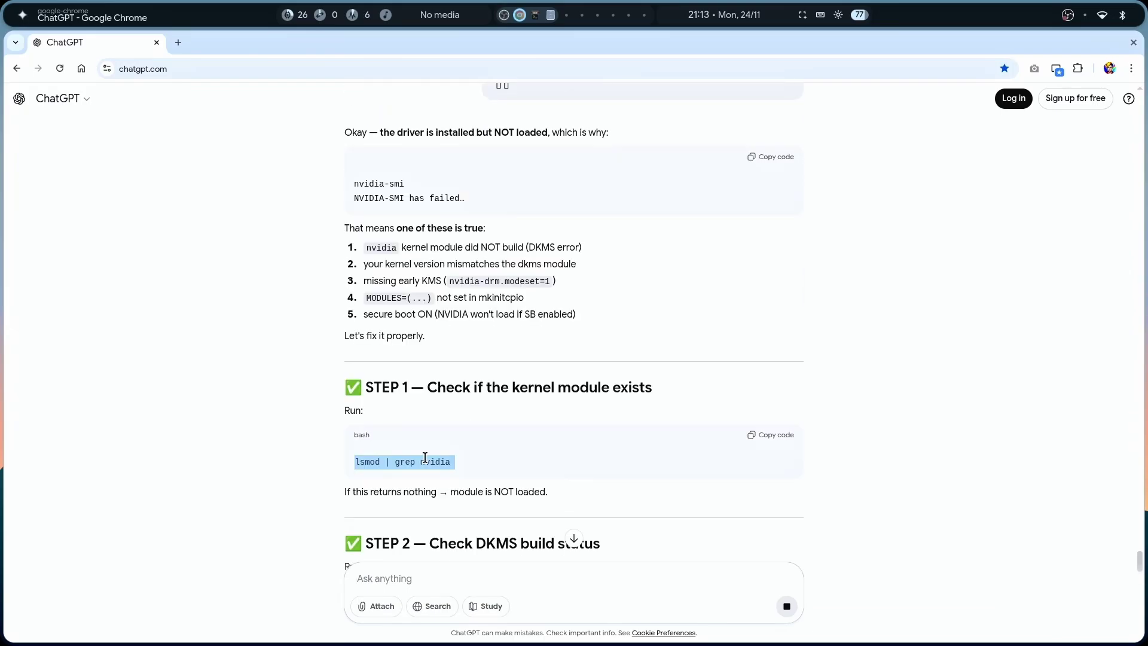
key("super+1")
key("super+3")
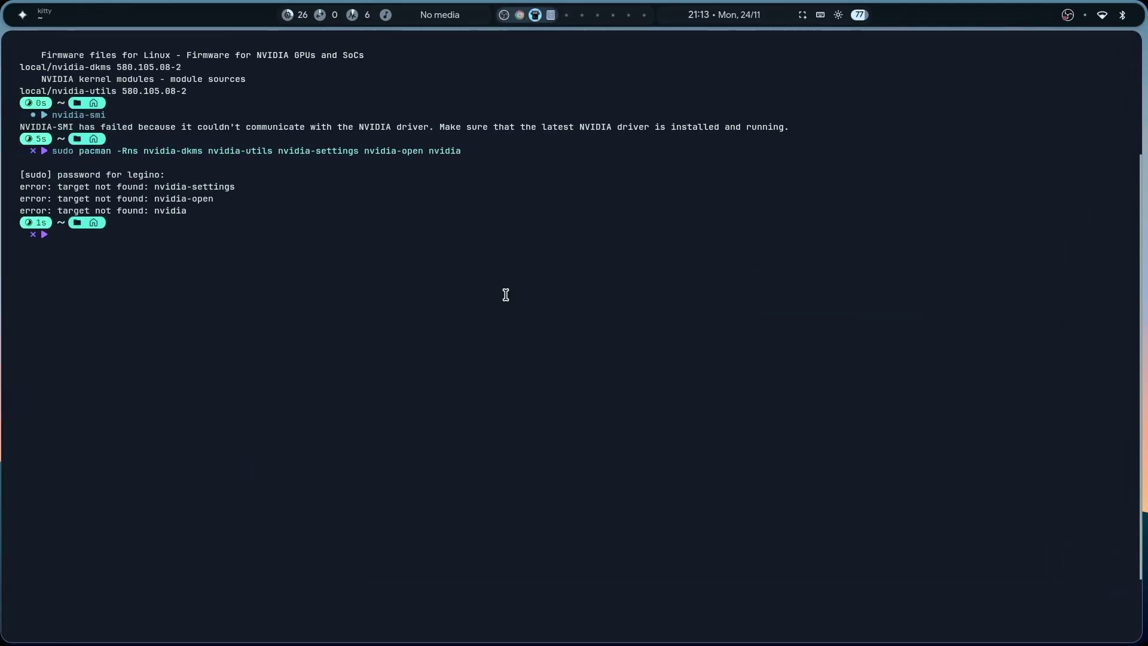
key("super+2")
Copy ChatGPT's sudo dkms status command and run it in kitty.
scroll(508, 540, "down", 4)
triple_click(417, 402)
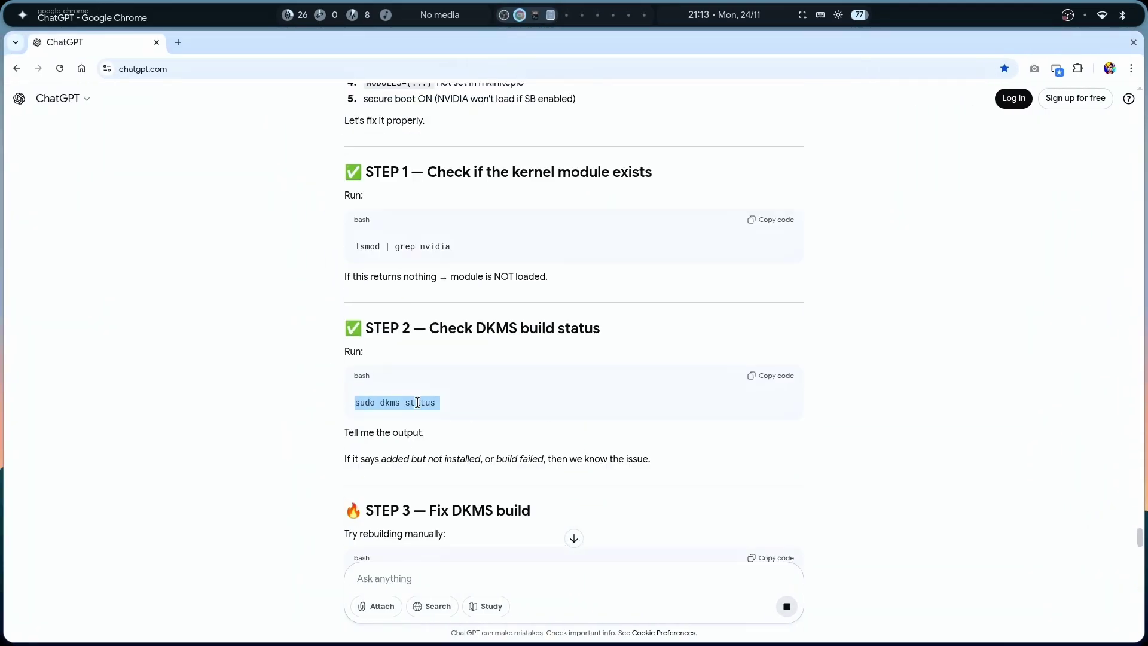
key("ctrl+c")
key("super+3")
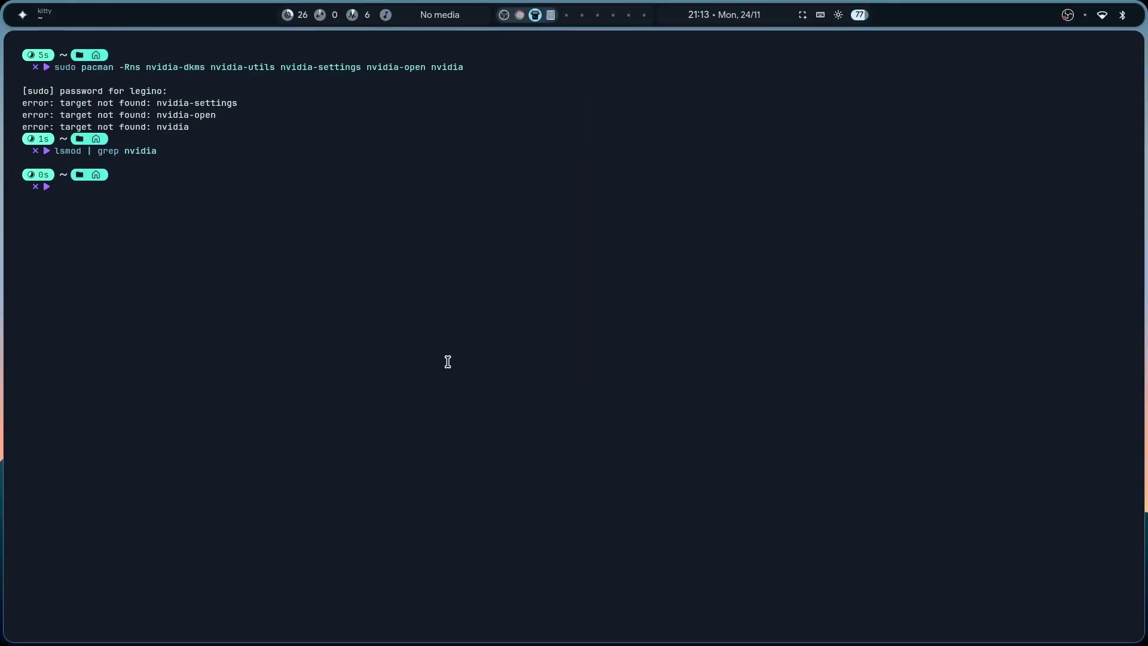
key("ctrl+shift+v")
key("Return")
Copy the terminal output from the pacman command onward and send it to ChatGPT.
key("super+2")
key("super+3")
left_click_drag(56, 238, 23, 69)
key("ctrl+shift+c")
key("super+2")
left_click(531, 589)
key("ctrl+v")
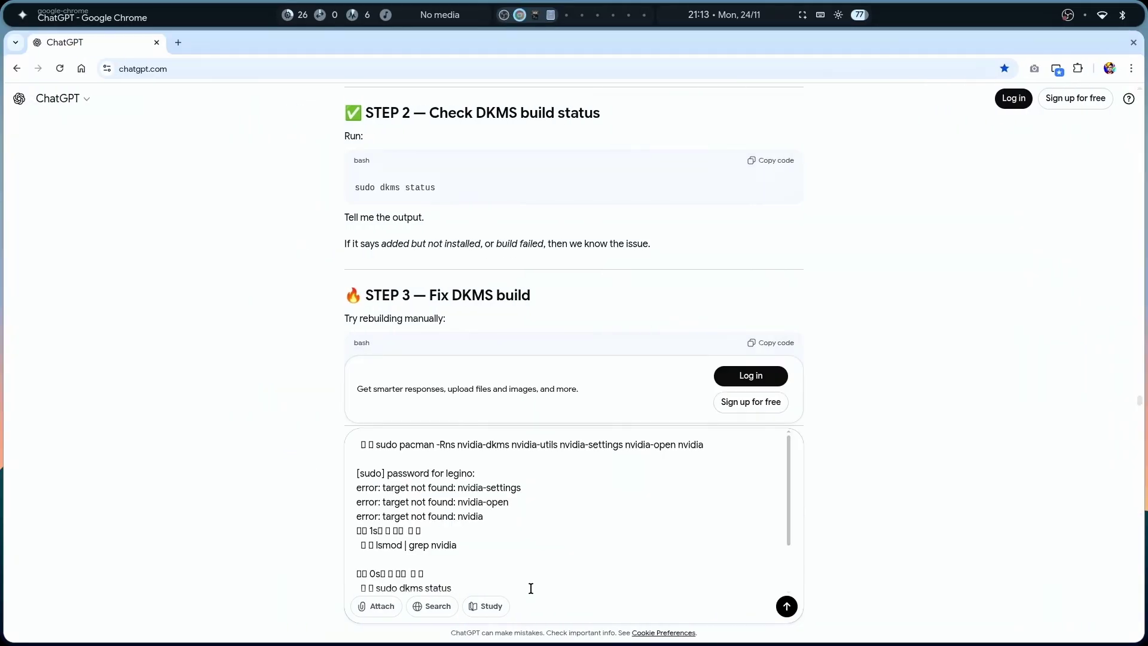
key("Return")
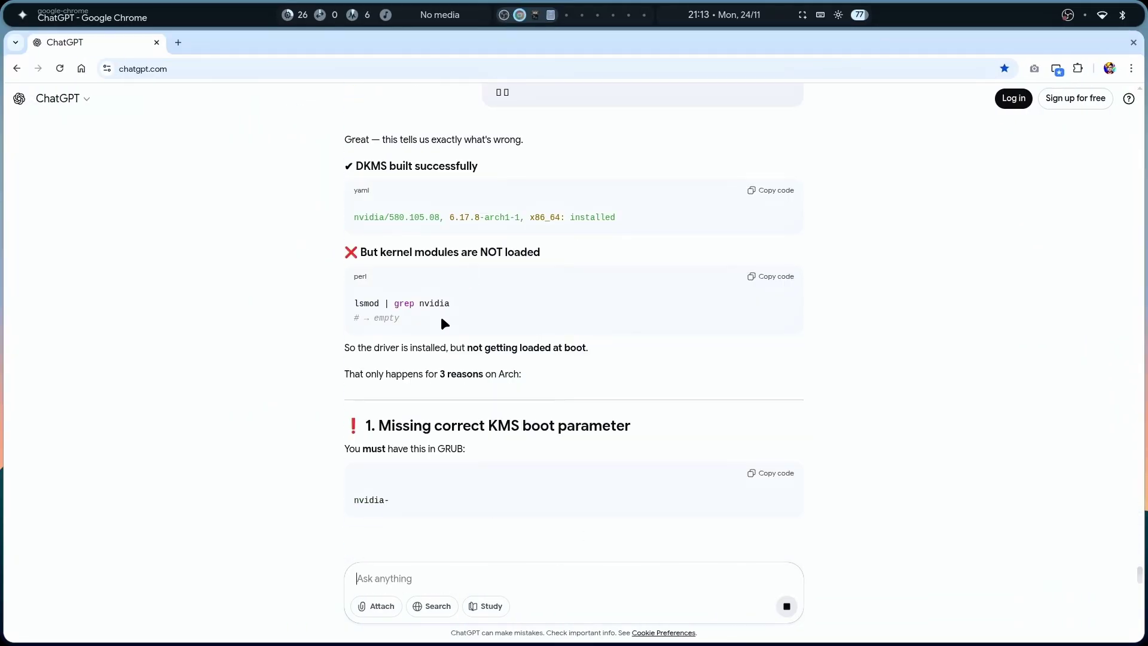
Send ChatGPT the GRUB kernel-line grep command and its output from the terminal.
scroll(445, 323, "down", 3)
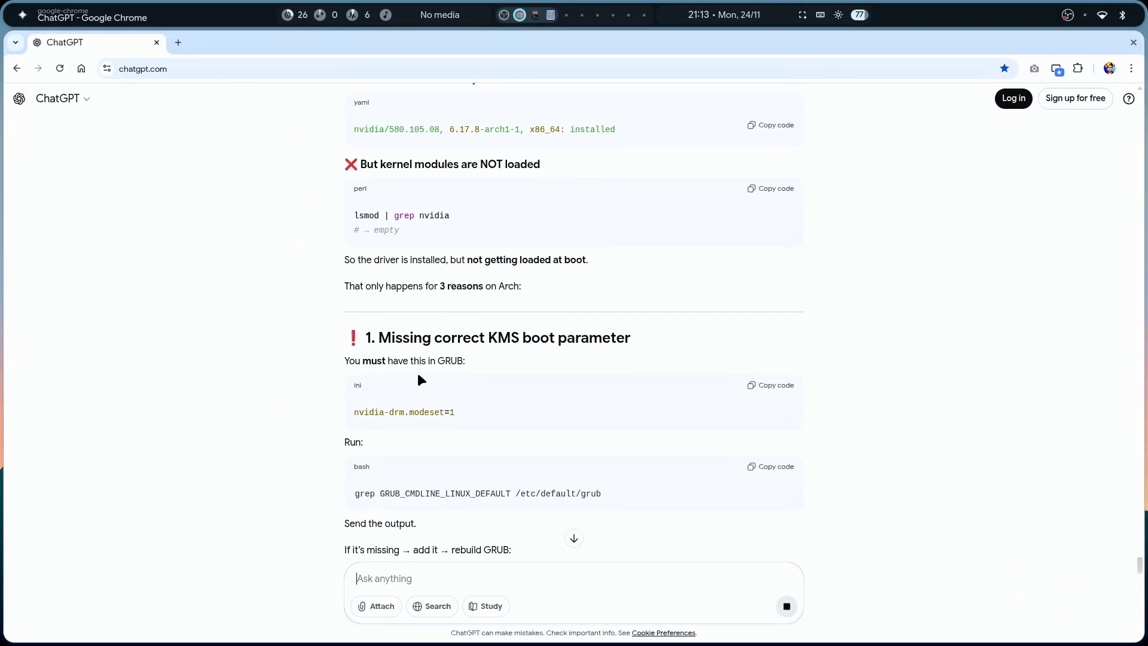
scroll(457, 366, "down", 5)
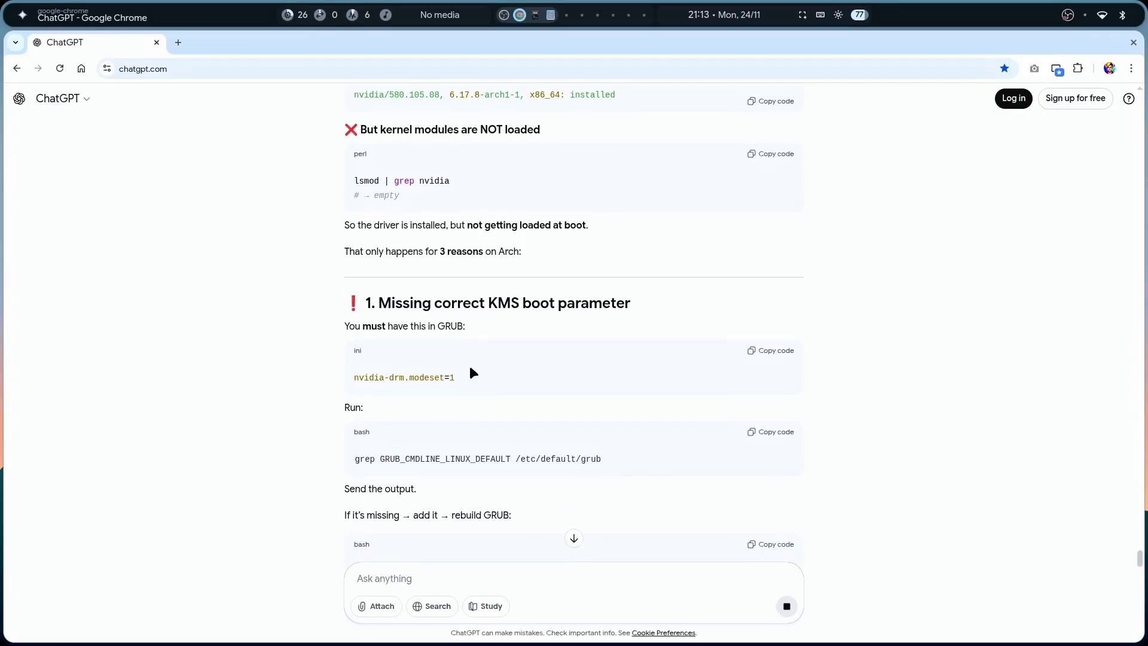
triple_click(465, 211)
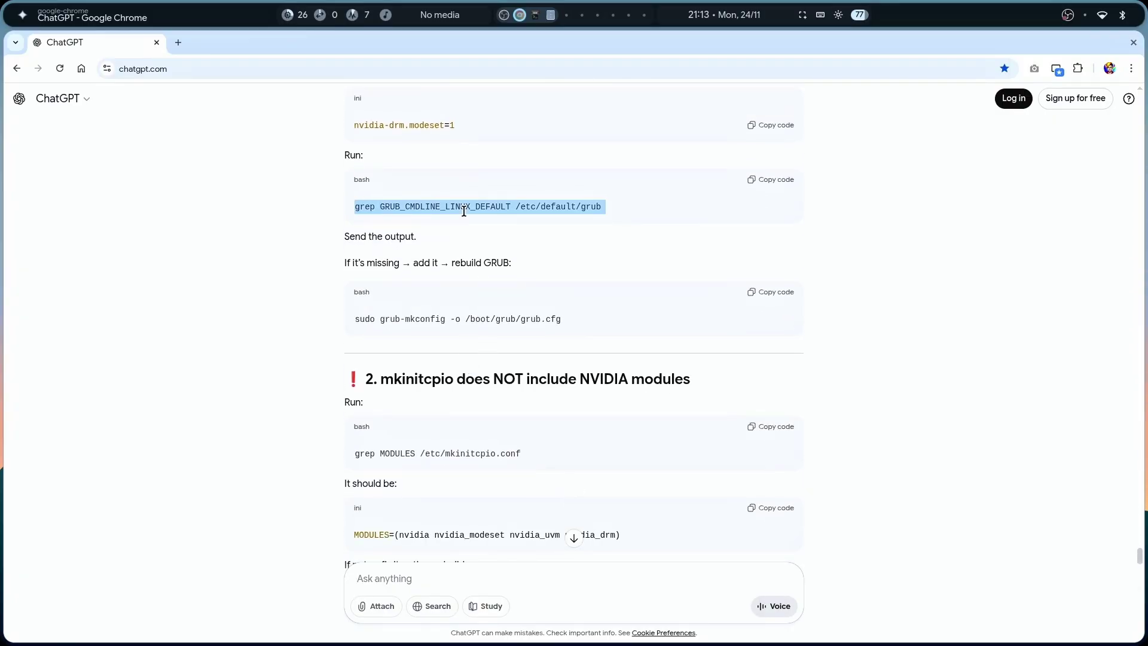
key("super+4")
key("super+3")
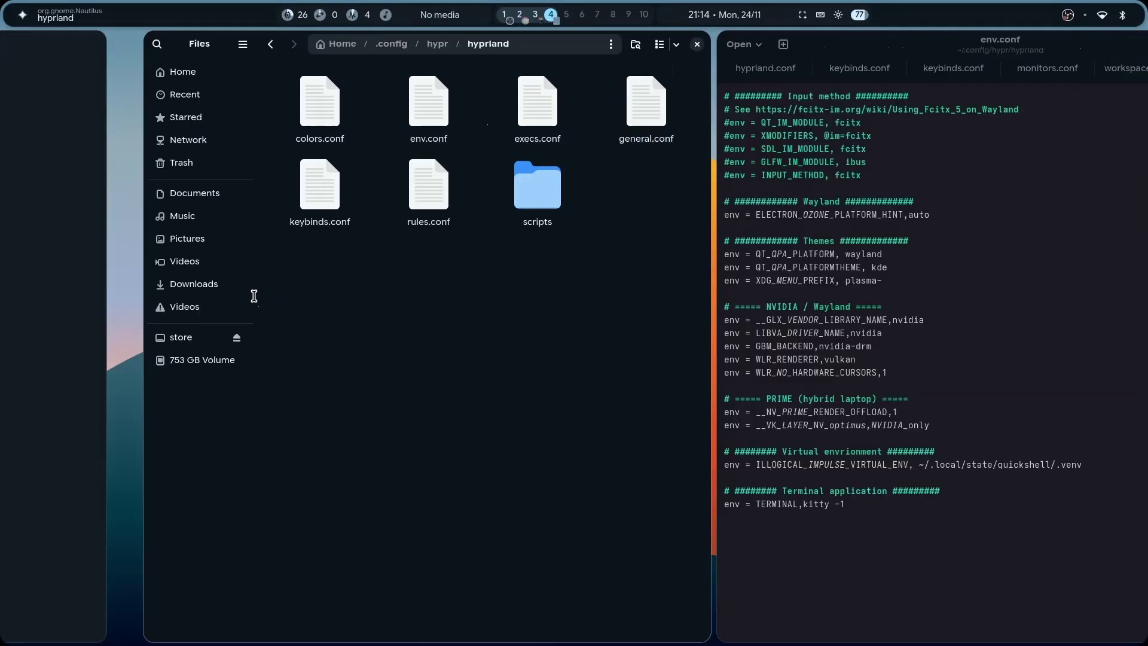
left_click_drag(195, 287, 2, 233)
key("ctrl+shift+c")
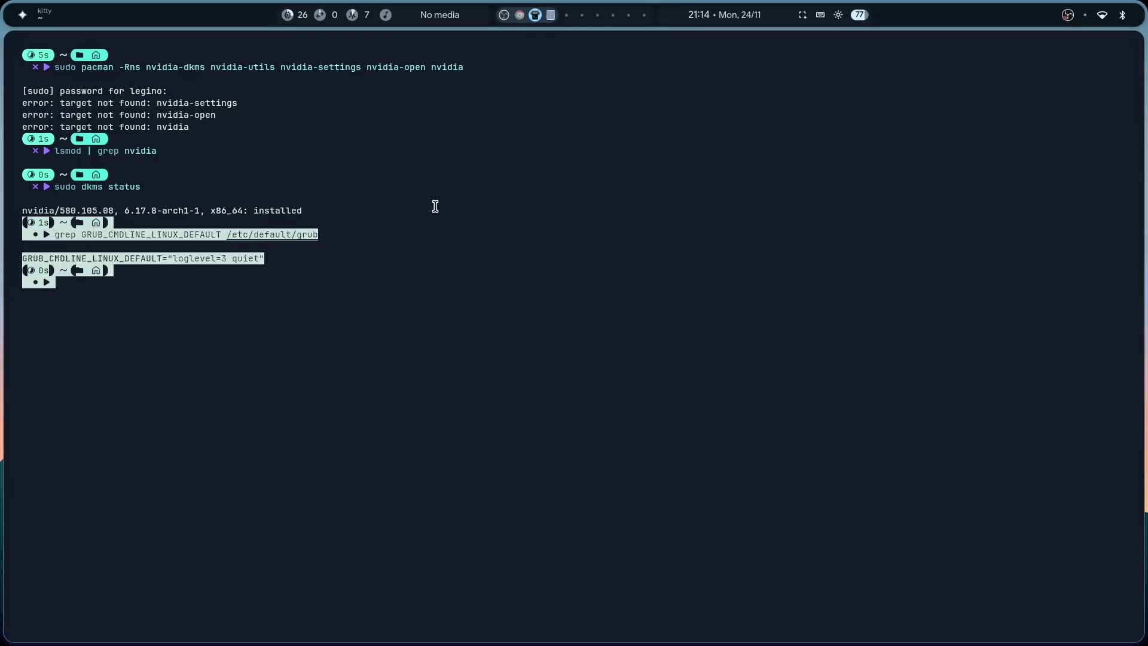
key("super+2")
key("ctrl+v")
key("Return")
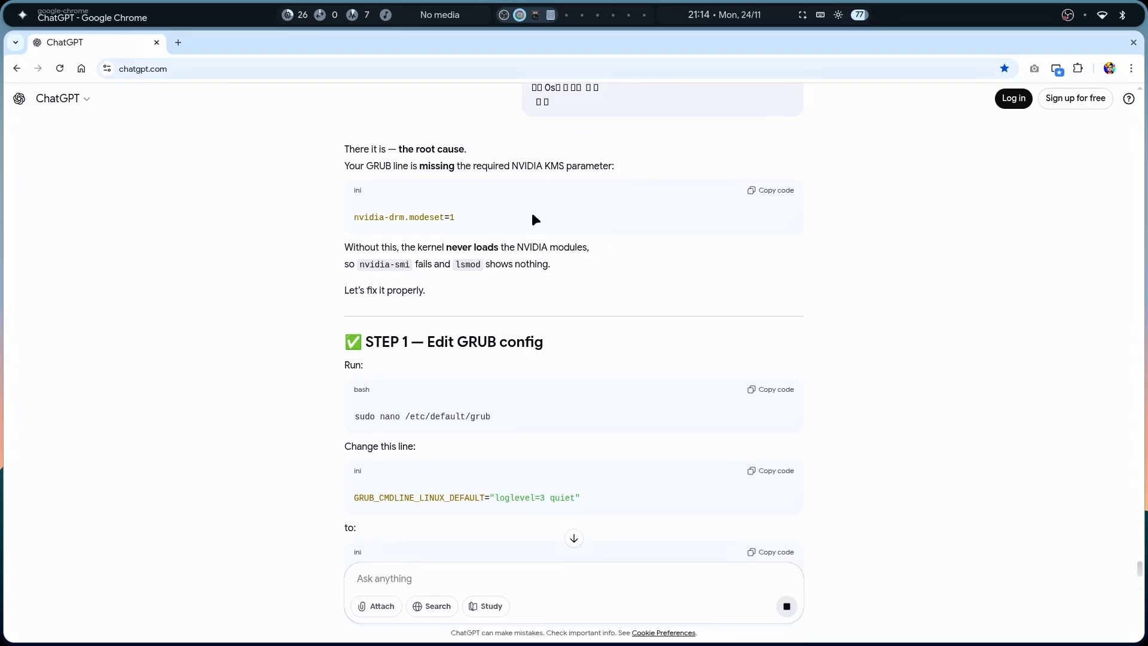
Read ChatGPT's command for opening the GRUB file and its replacement kernel line.
scroll(514, 245, "down", 2)
triple_click(466, 342)
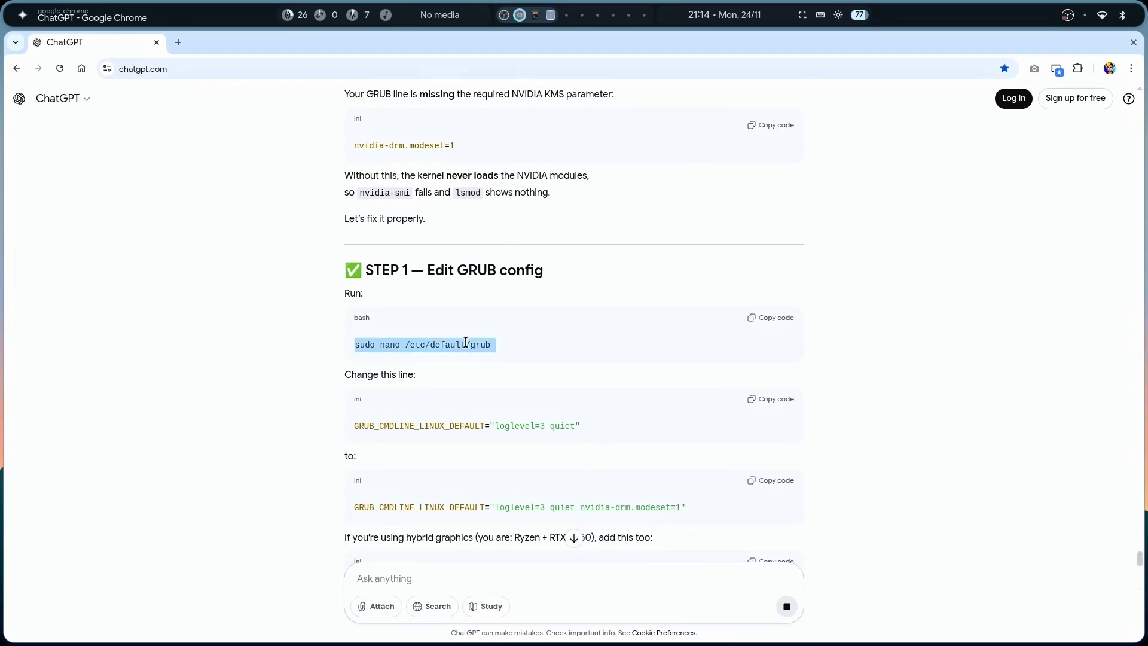
key("super+Tab")
key("super+Tab")
key("super+Tab")
key("super+Tab")
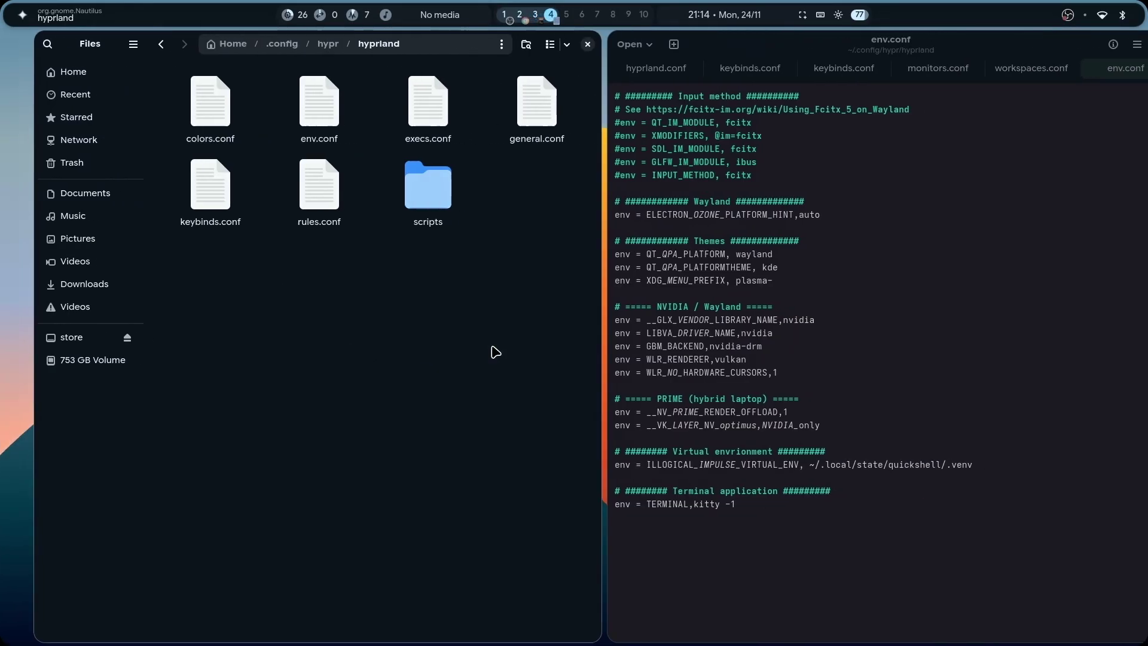
scroll(491, 357, "down", 2)
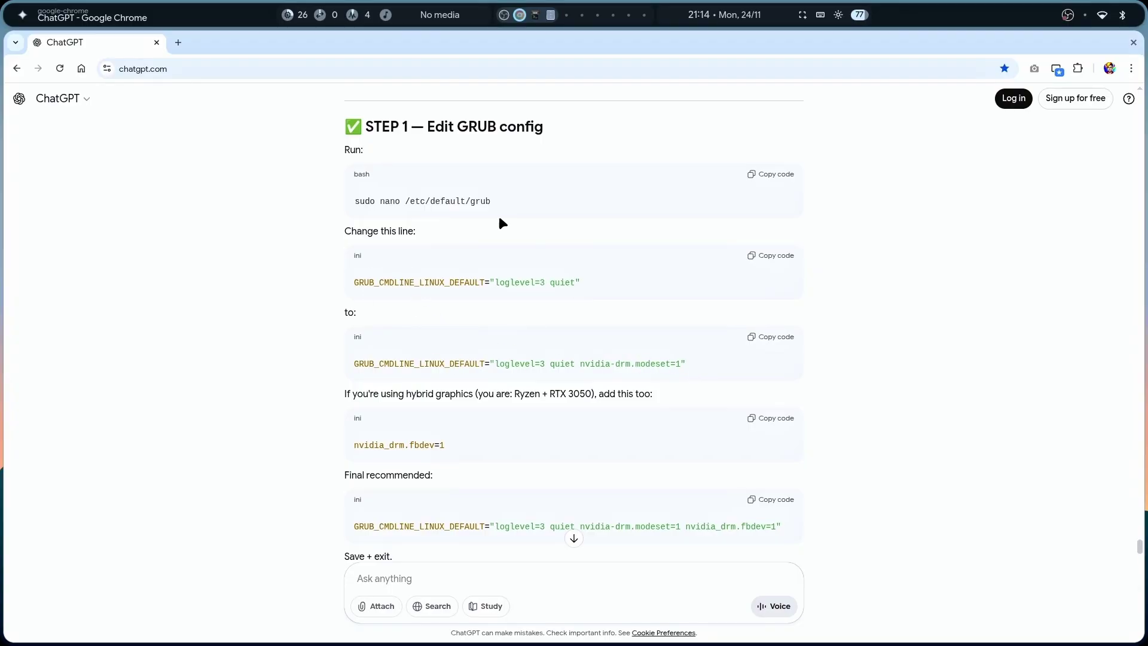
triple_click(638, 361)
left_click(324, 291)
Inspect GRUB_CMDLINE_LINUX_DEFAULT in nano, then exit without changing the file.
key("super+3")
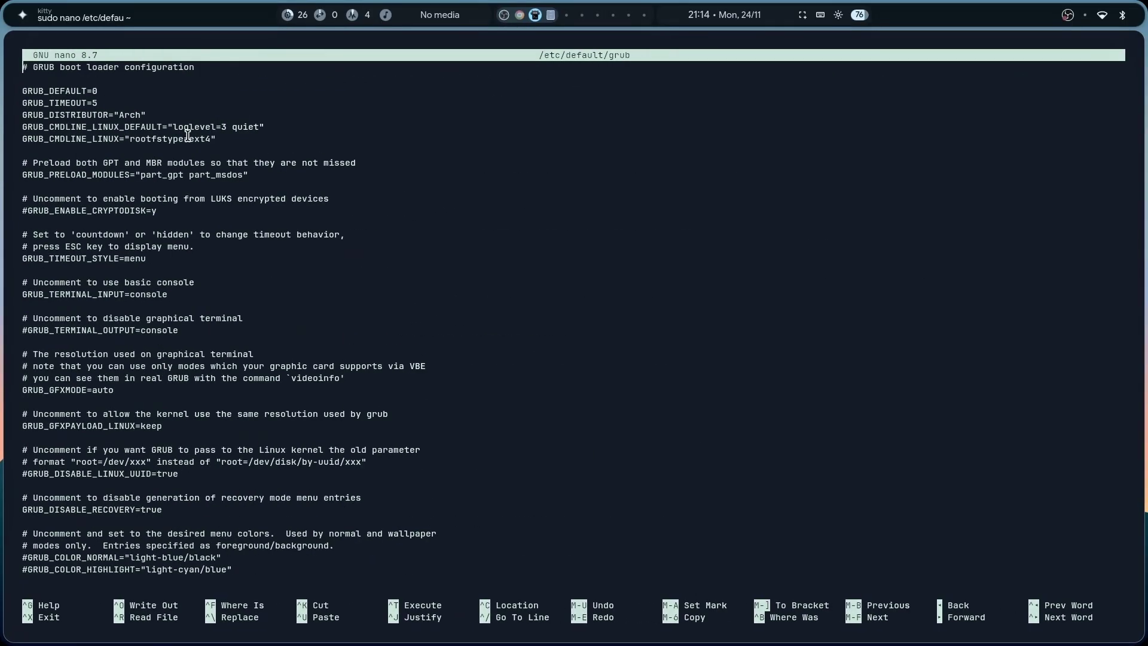
key("Right")
key("Right")
key("Right")
key("Right")
key("Right")
key("Right")
key("Right")
key("Right")
key("Right")
key("Right")
key("Right")
key("Right")
key("Right")
key("Right")
left_click(26, 198)
left_click(25, 163)
key("shift+End")
scroll(264, 98, "down", 14)
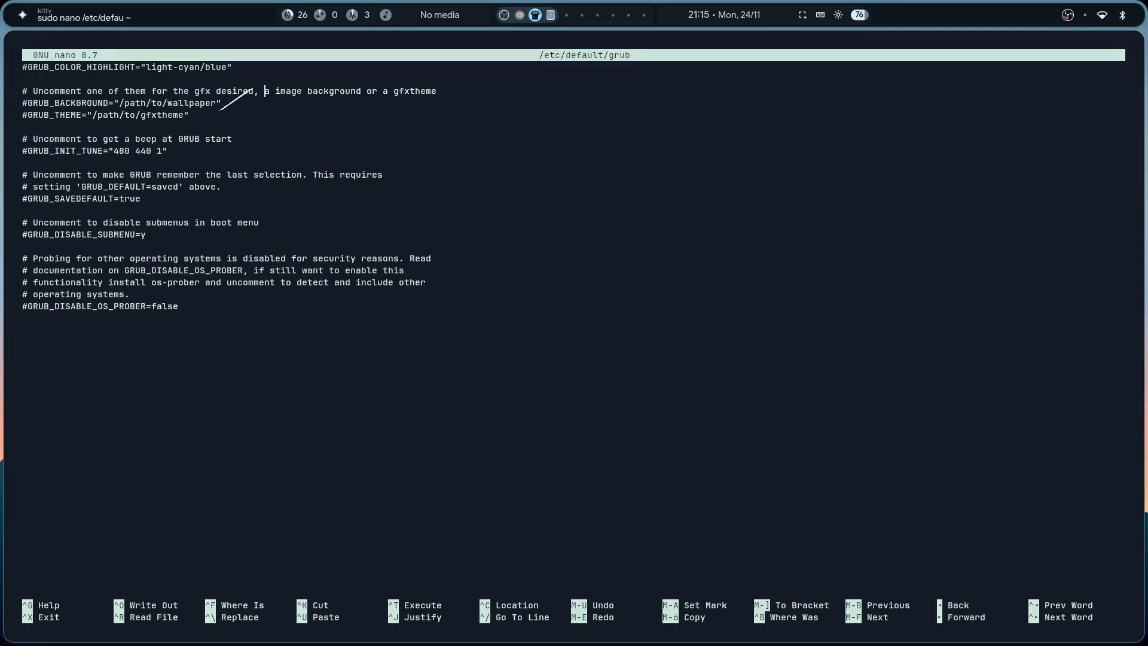
scroll(263, 97, "up", 14)
key("ctrl+x")
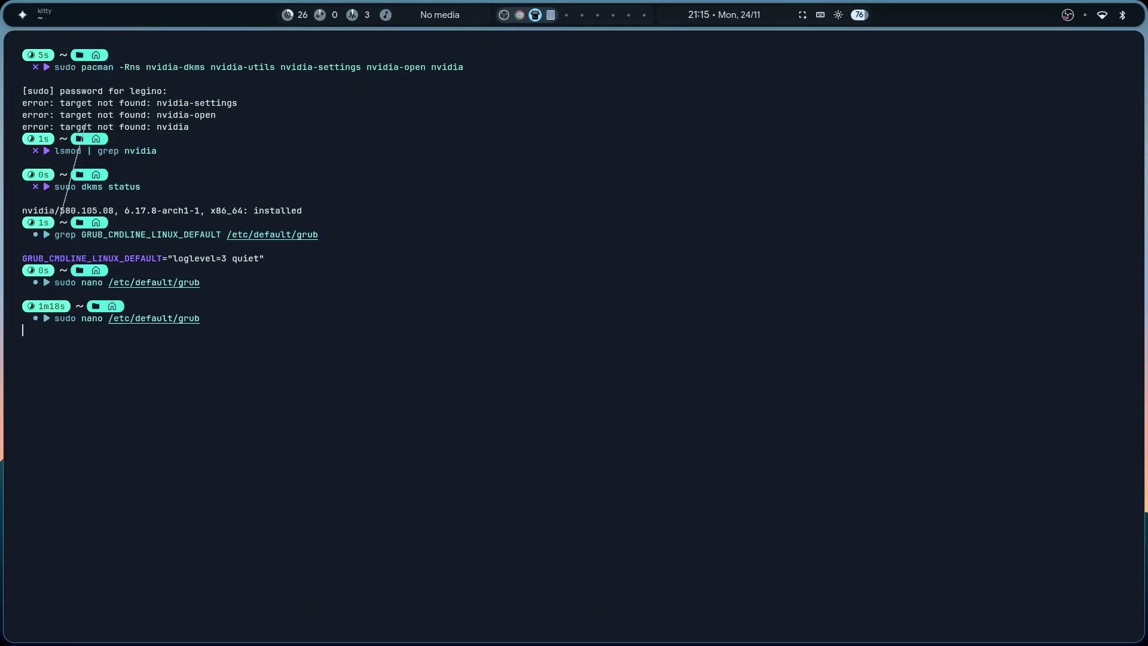
Reopen /etc/default/grub in nano, paste ChatGPT's new kernel parameter value, and save.
key("Up")
key("Return")
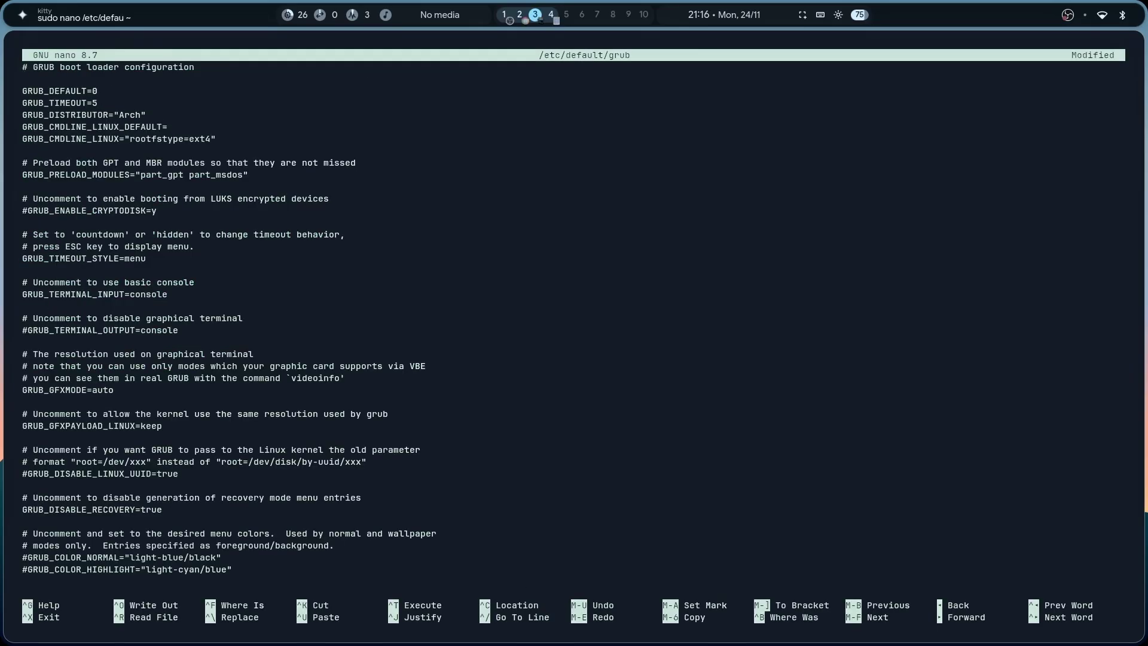
key("super")
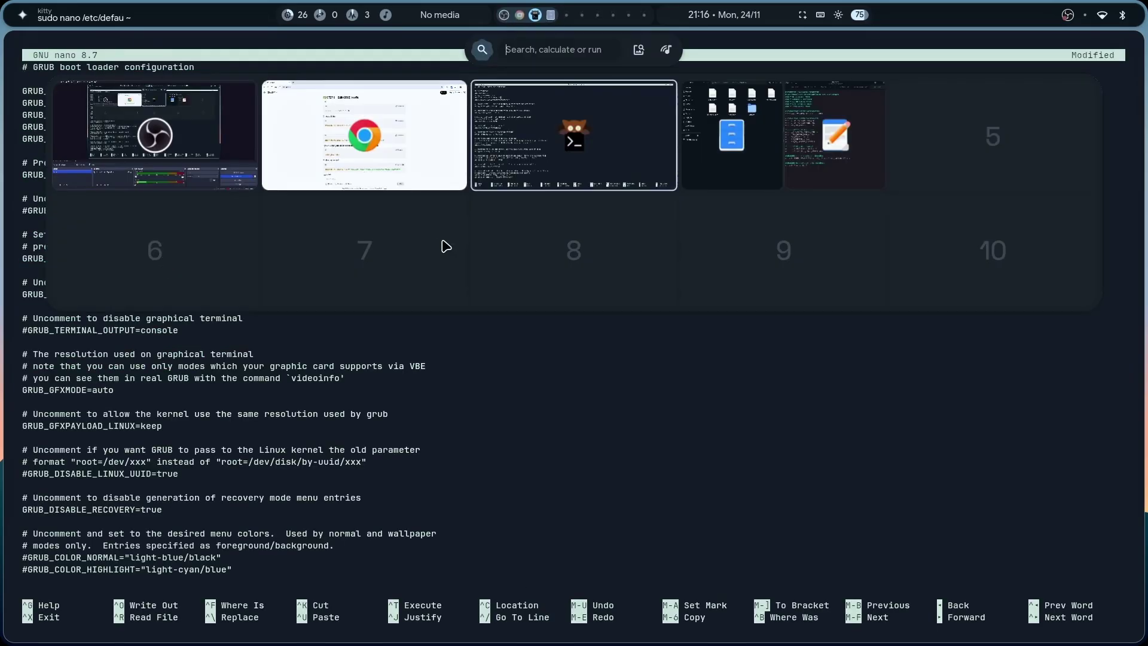
left_click(450, 128)
left_click_drag(499, 354, 688, 362)
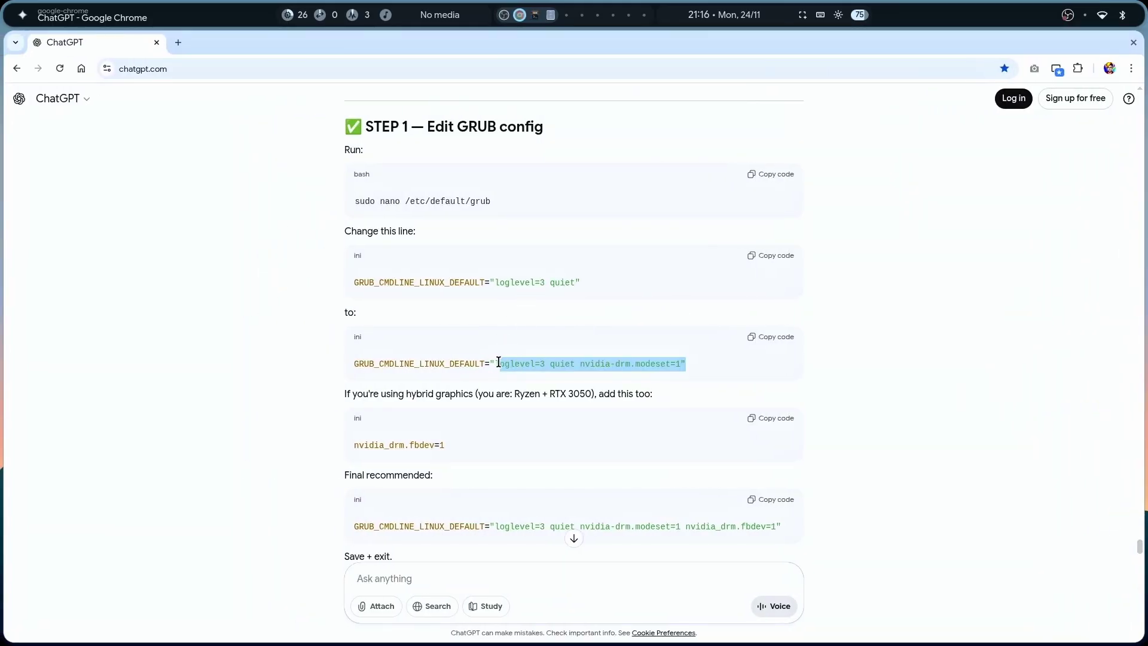
key("super+3")
key("ctrl+shift+v")
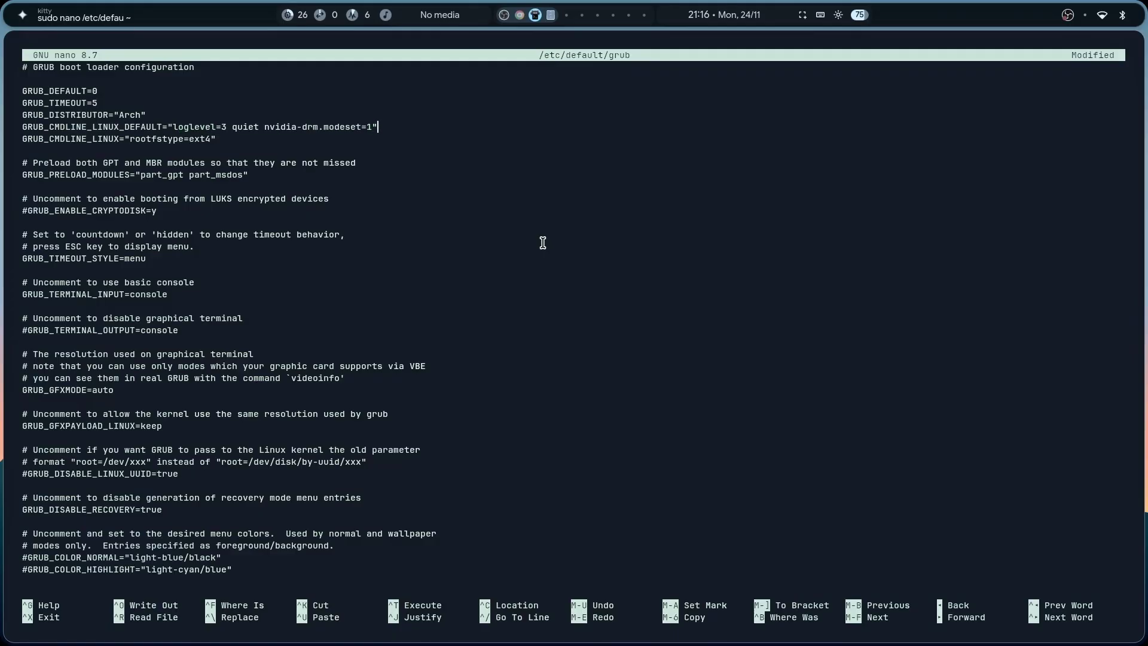
key("ctrl+x")
key("y")
key("Return")
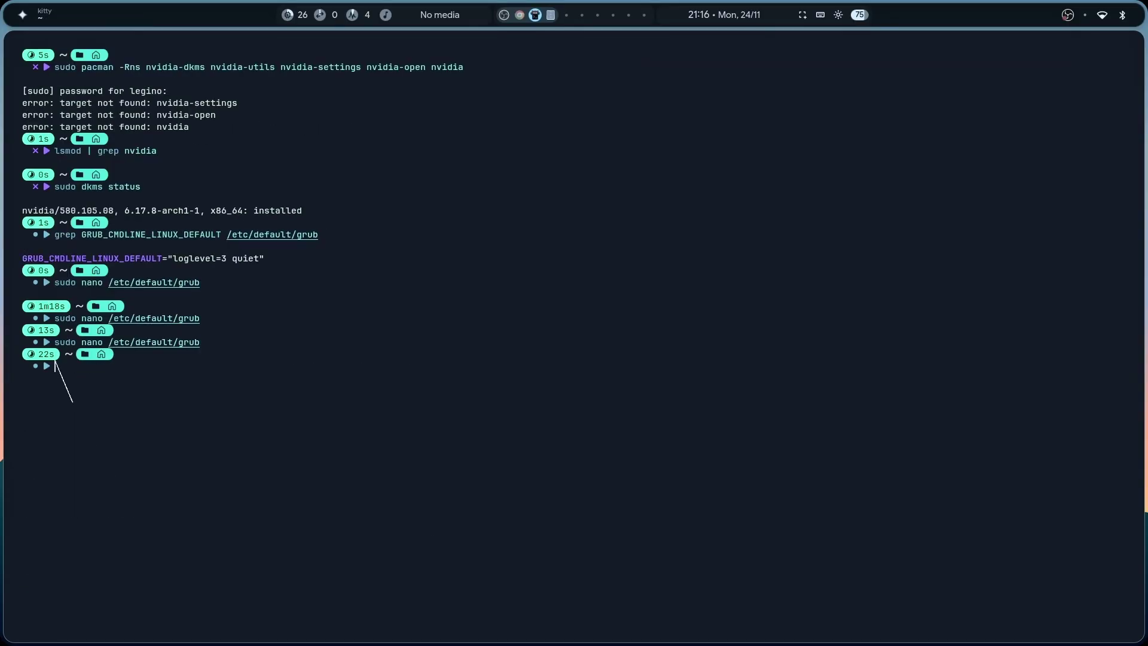
Apply ChatGPT's final 'loglevel=3 quiet nvidia-drm.modeset=1 nvidia_drm.fbdev=1' value to the kernel line and save.
key("super+2")
scroll(540, 235, "down", 3)
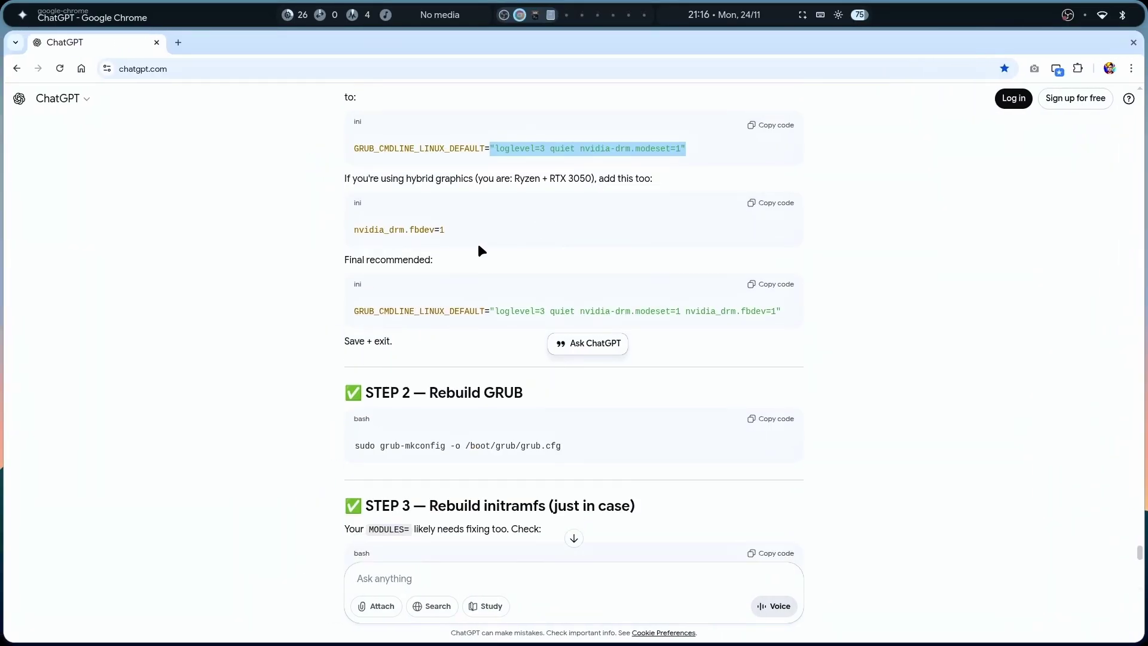
left_click_drag(462, 230, 352, 230)
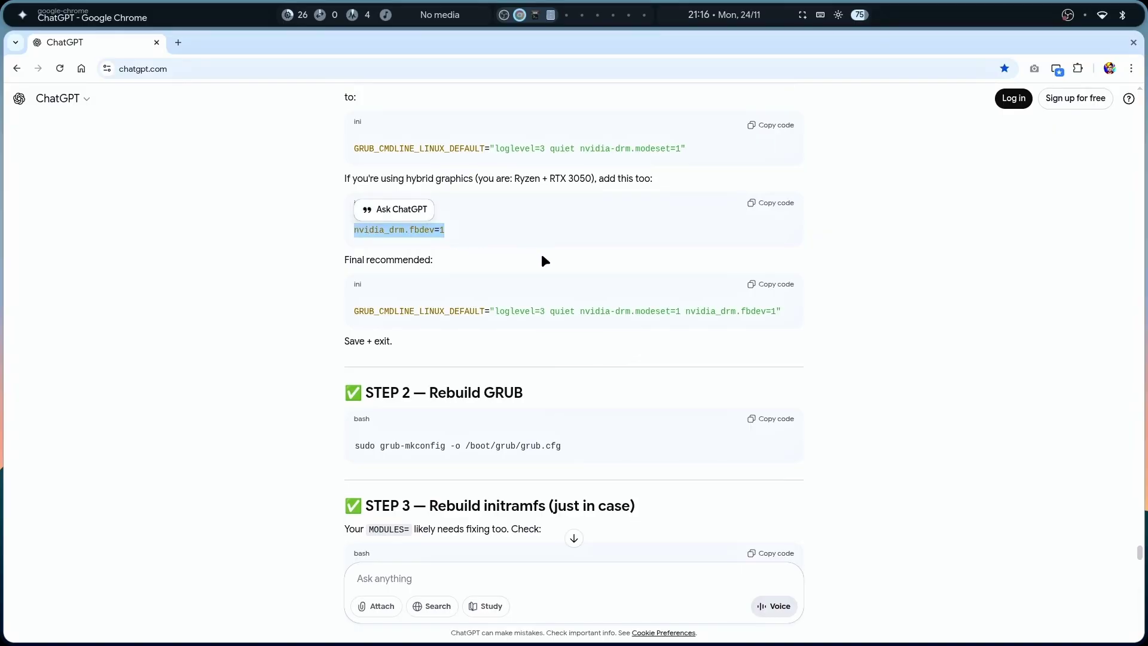
left_click(688, 309)
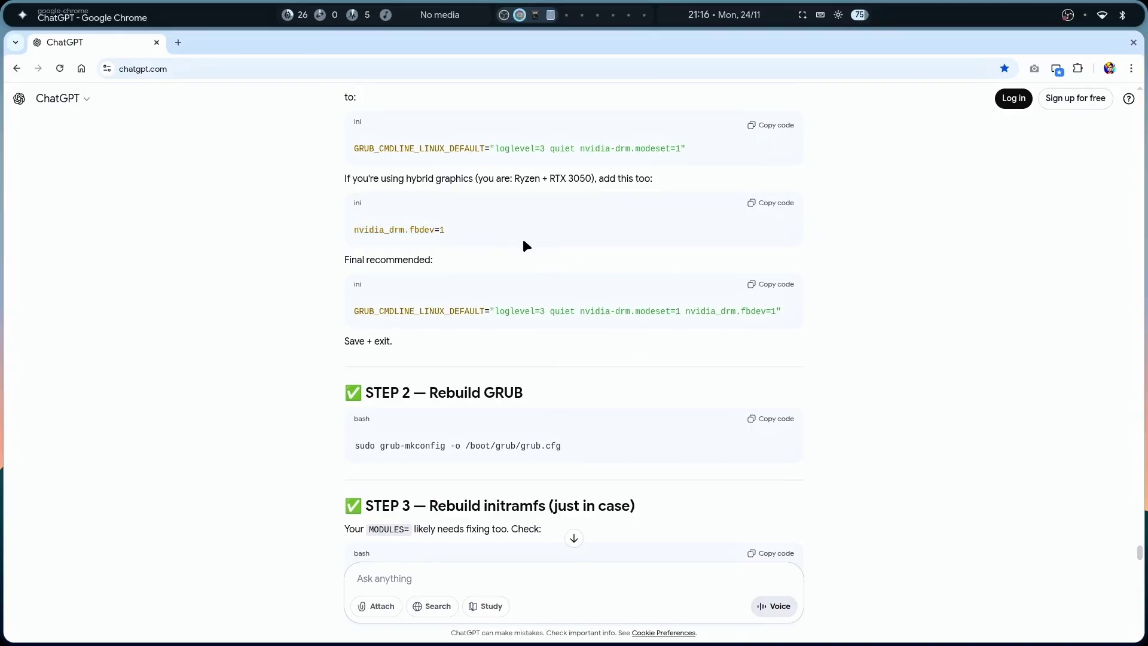
left_click_drag(791, 311, 333, 310)
key("super+3")
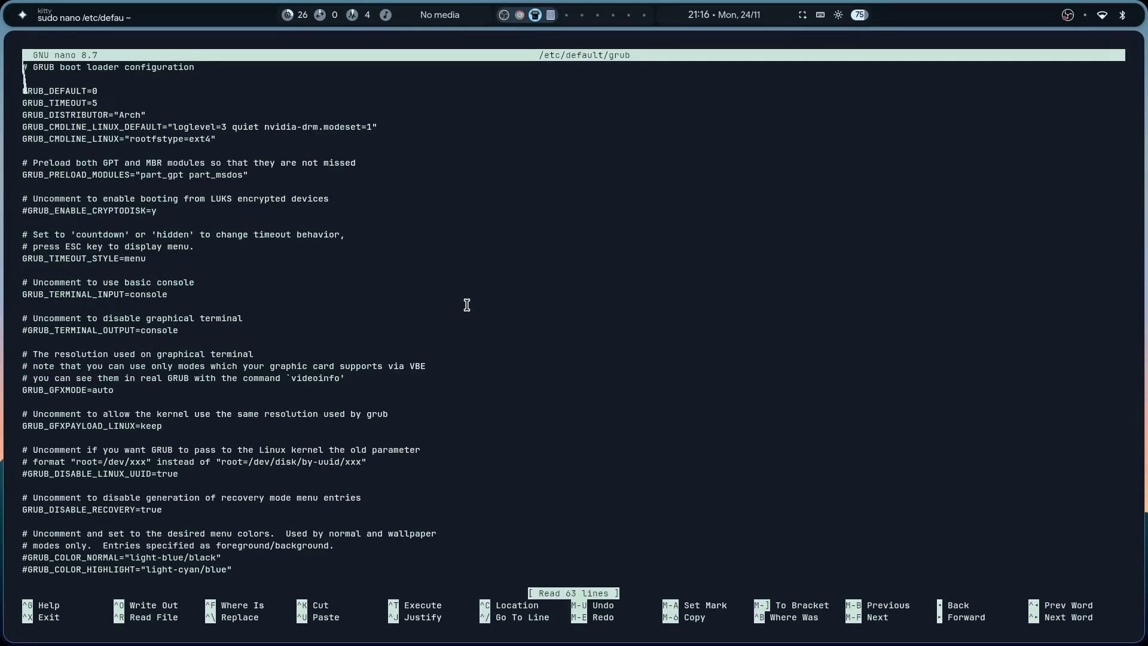
key("super+2")
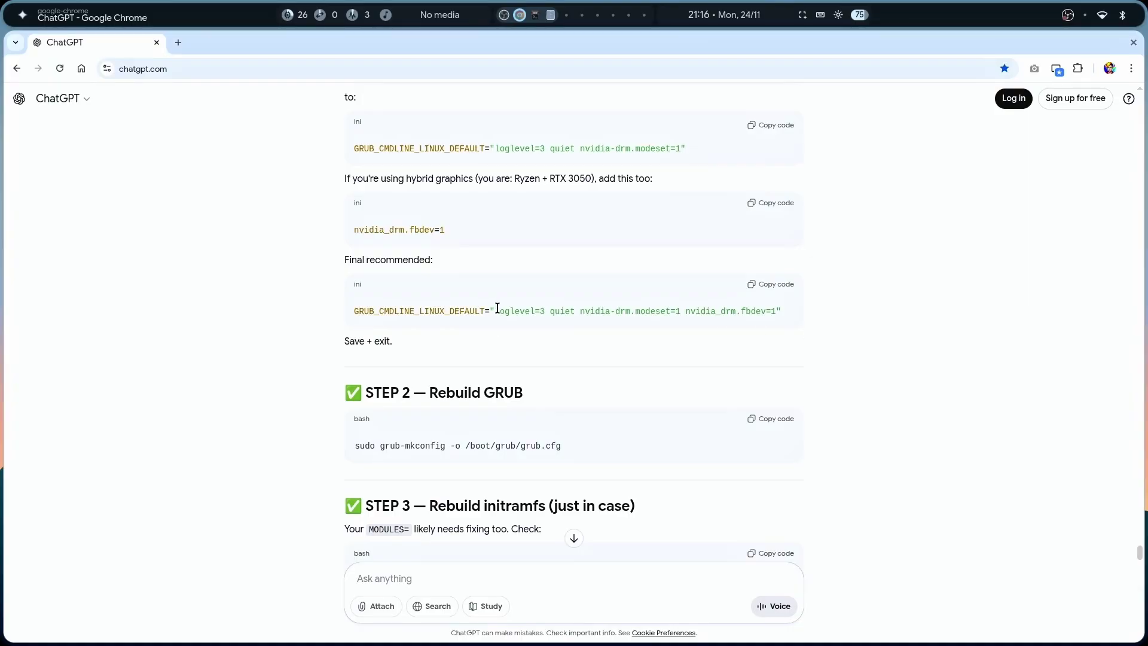
left_click_drag(489, 311, 783, 311)
key("super+3")
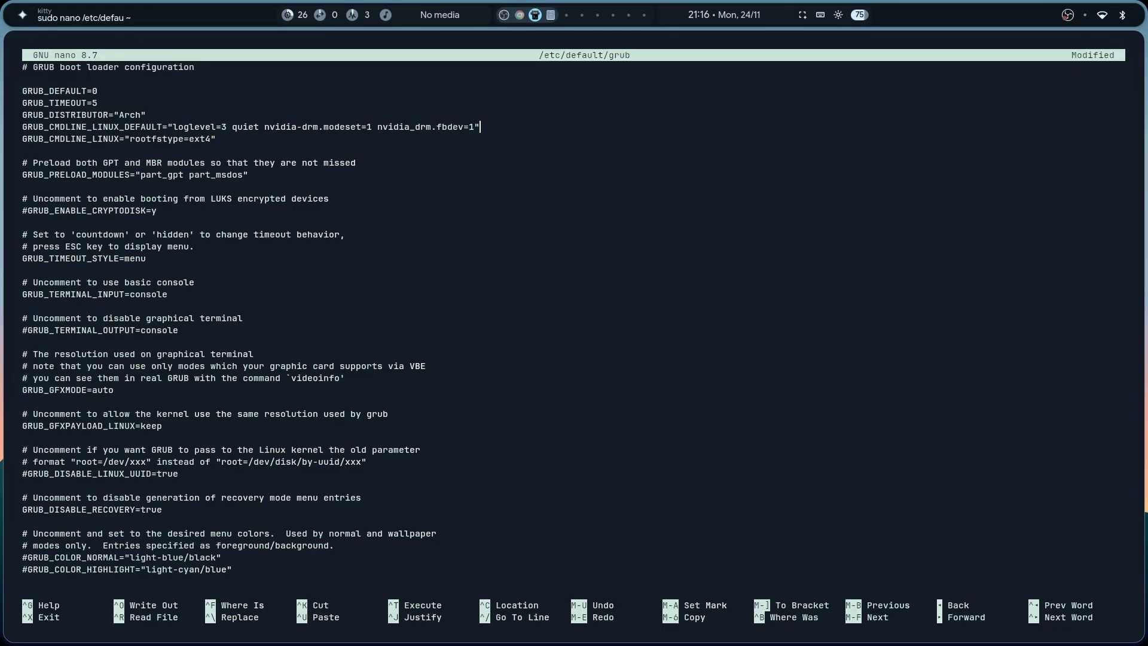
key("ctrl+x")
key("y")
key("Return")
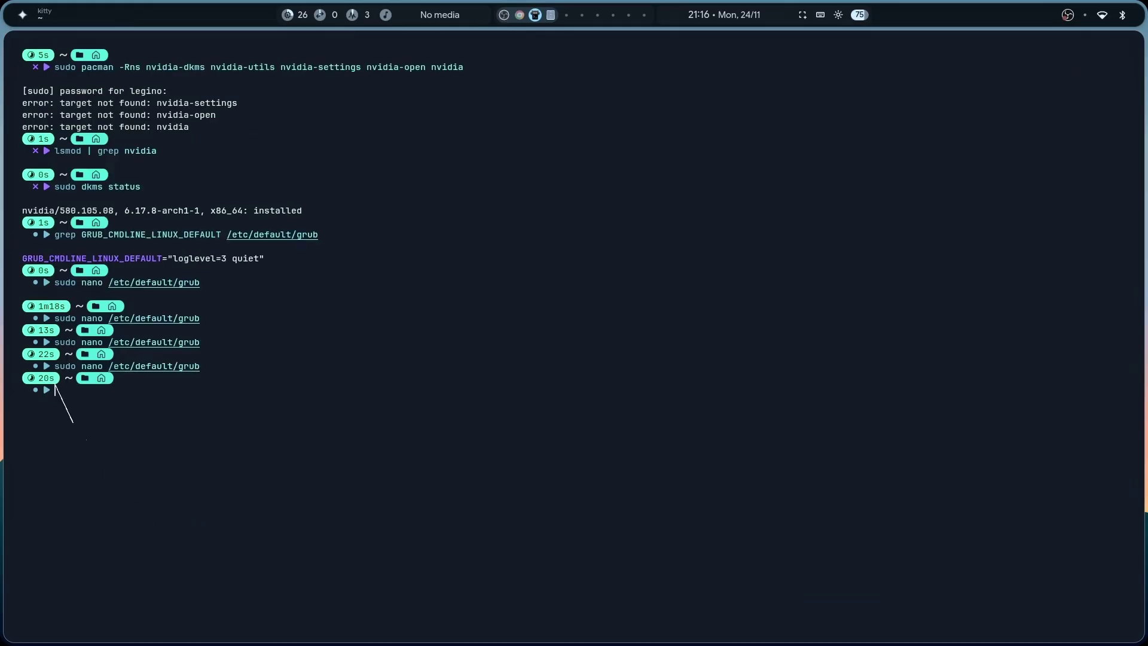
key("super+2")
Regenerate the GRUB config with sudo grub-mkconfig -o /boot/grub/grub.cfg.
triple_click(436, 158)
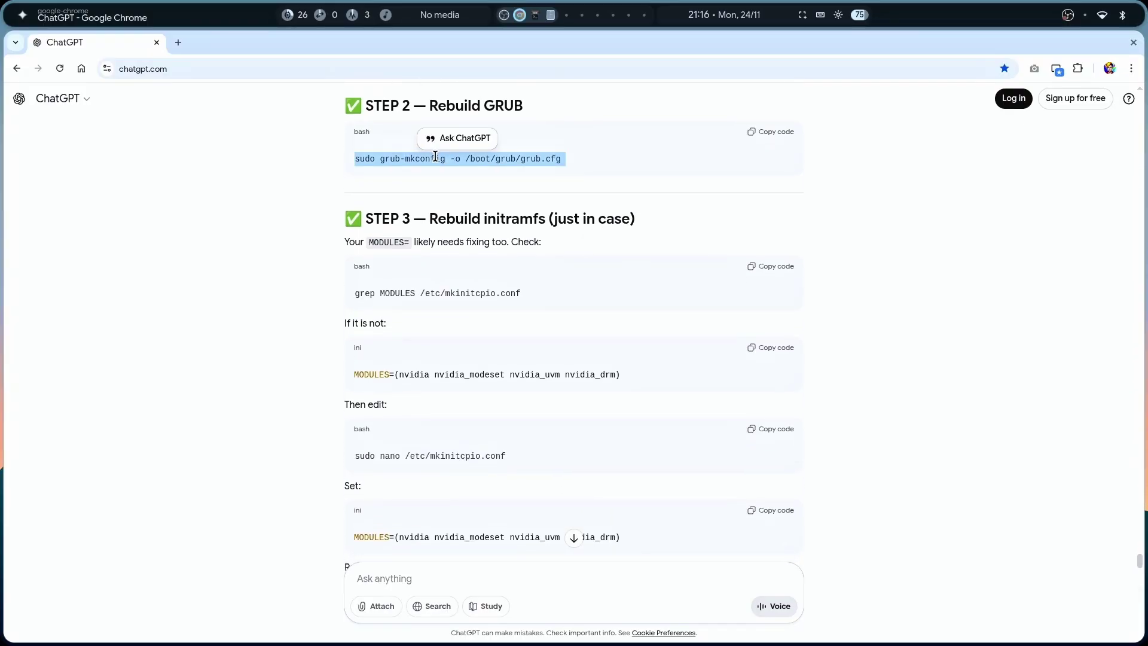
key("ctrl+c")
key("super+3")
key("ctrl+shift+v")
key("Return")
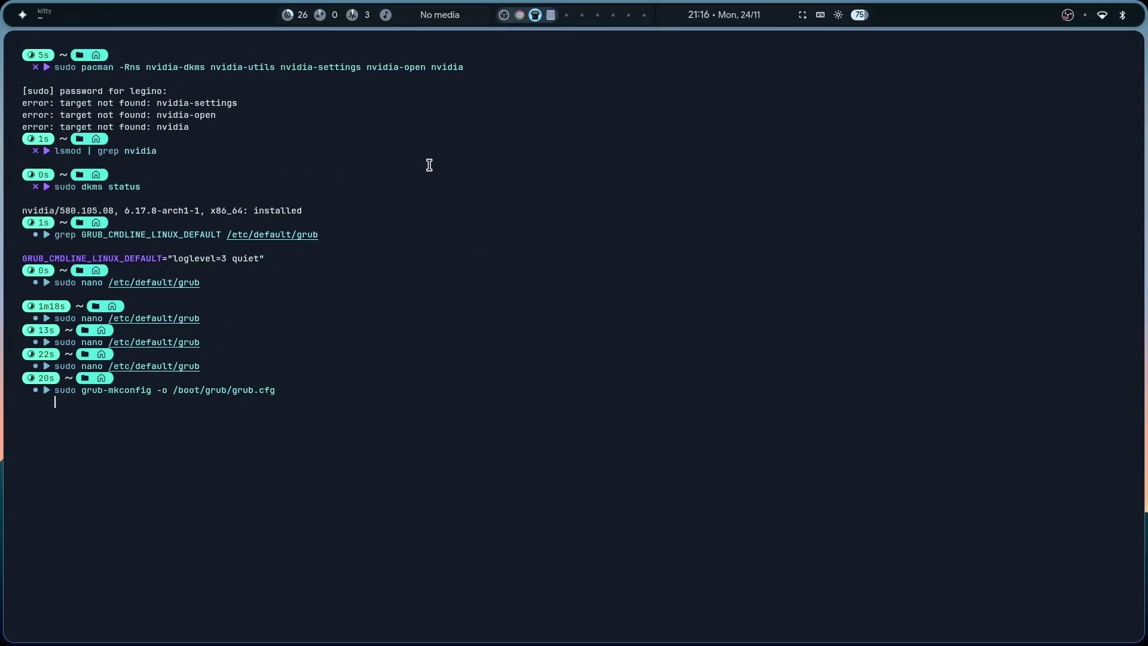
key("super+2")
Check the MODULES setting by running grep MODULES /etc/mkinitcpio.conf.
scroll(419, 258, "down", 1)
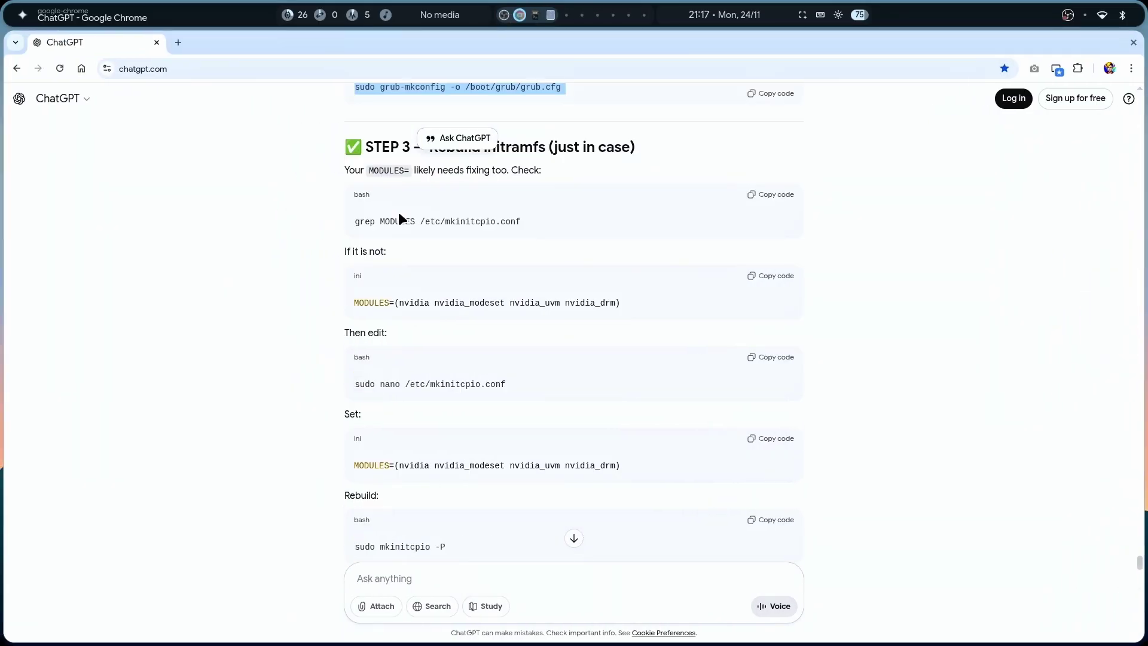
triple_click(399, 219)
key("ctrl+c")
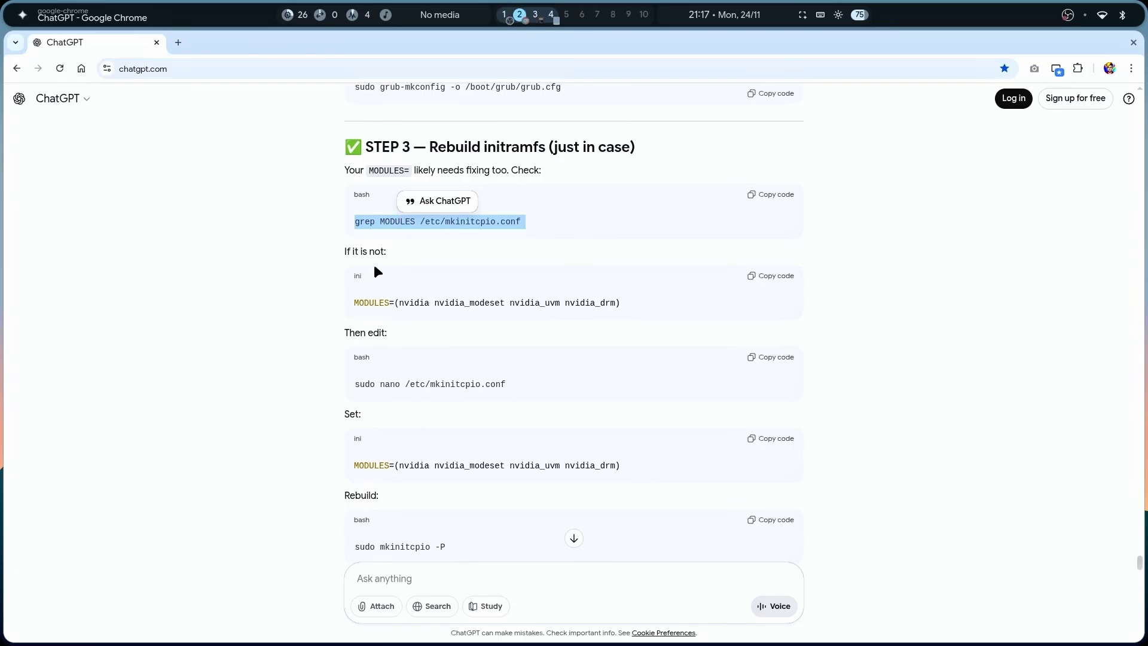
key("super+3")
key("ctrl+shift+v")
key("Return")
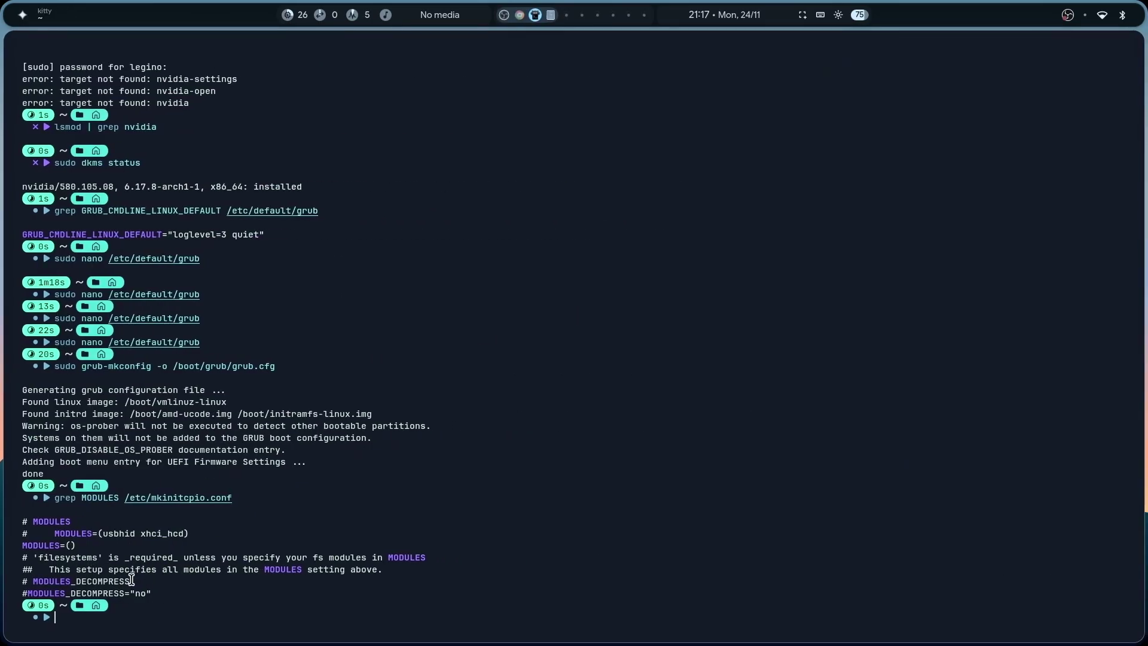
key("super+2")
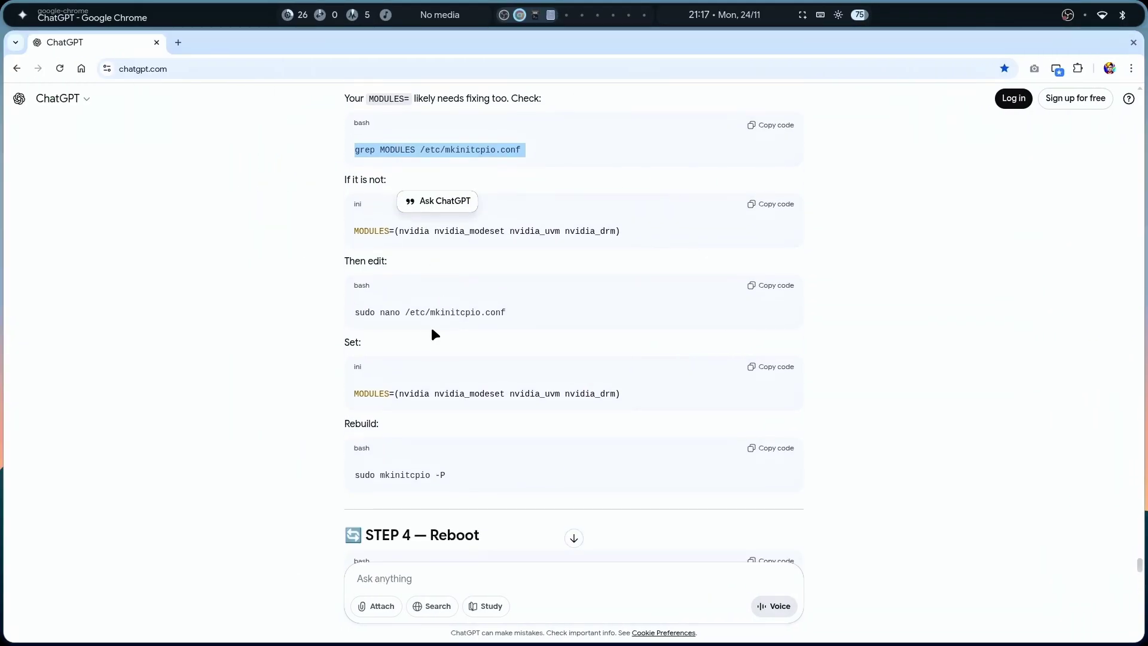
Send the MODULES check output to ChatGPT.
triple_click(433, 315)
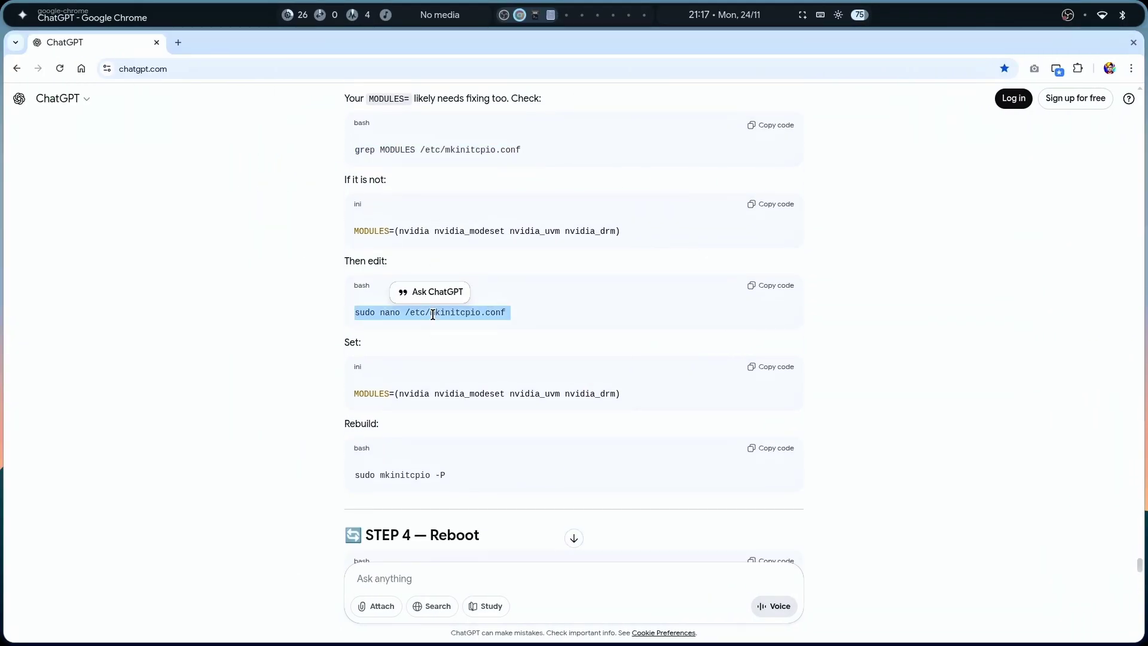
key("super+3")
key("super+2")
key("ctrl+v")
key("Return")
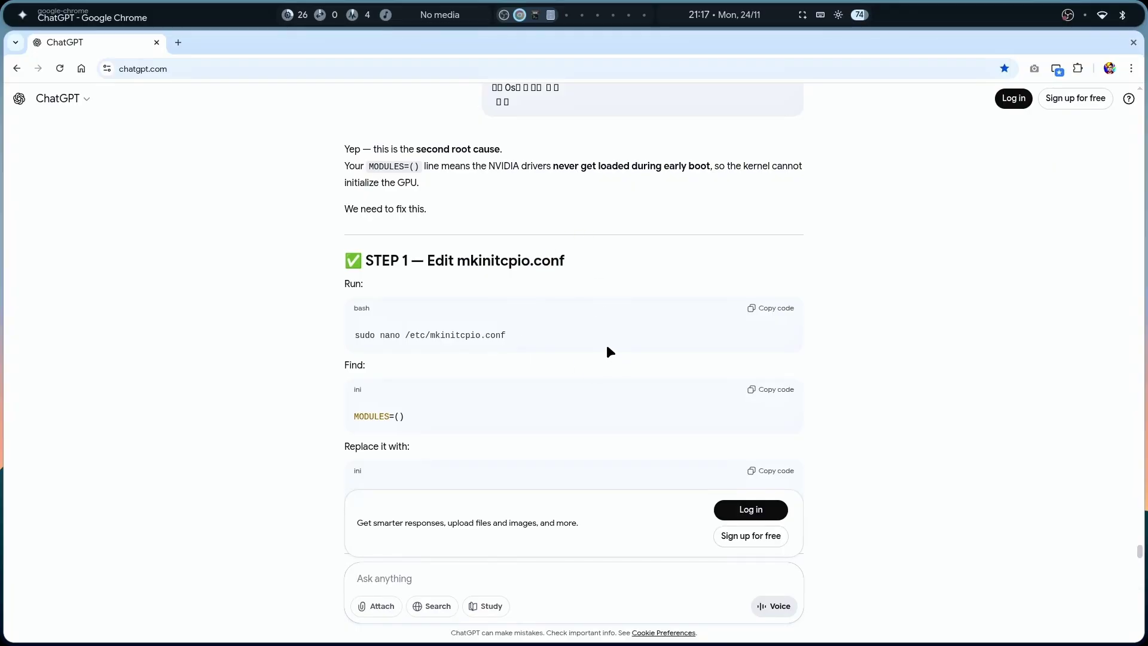
Edit the MODULES list in /etc/mkinitcpio.conf with ChatGPT's replacement values and save.
scroll(605, 342, "down", 2)
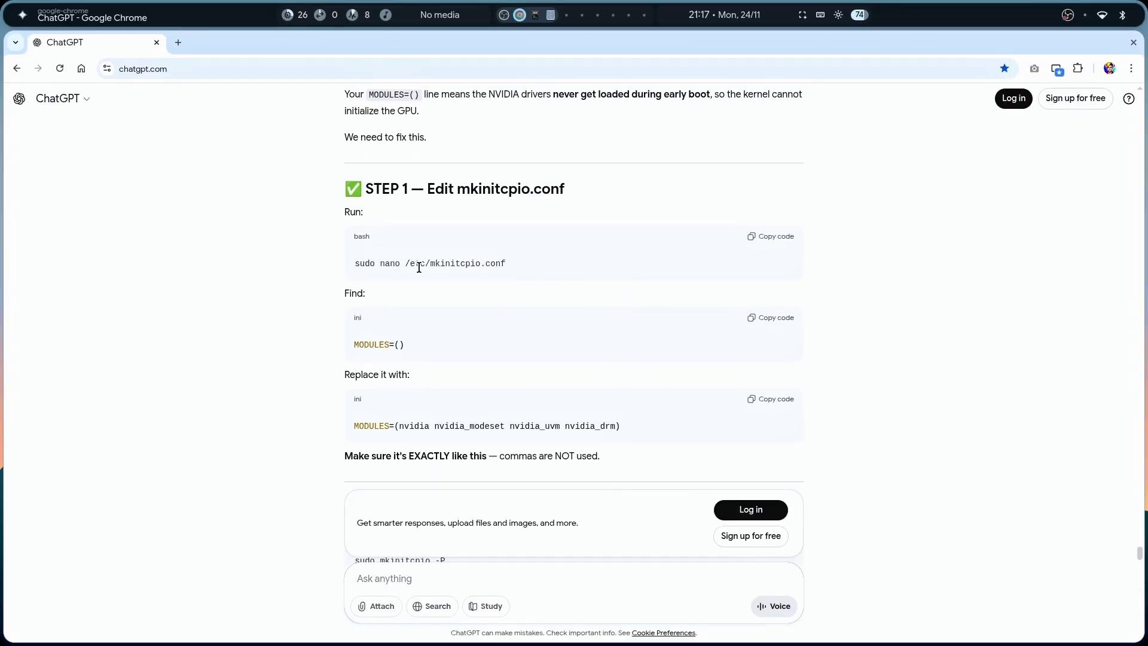
triple_click(418, 267)
key("alt+Tab")
key("alt+Tab")
left_click_drag(621, 425, 394, 425)
key("alt+Tab")
key("ctrl+x")
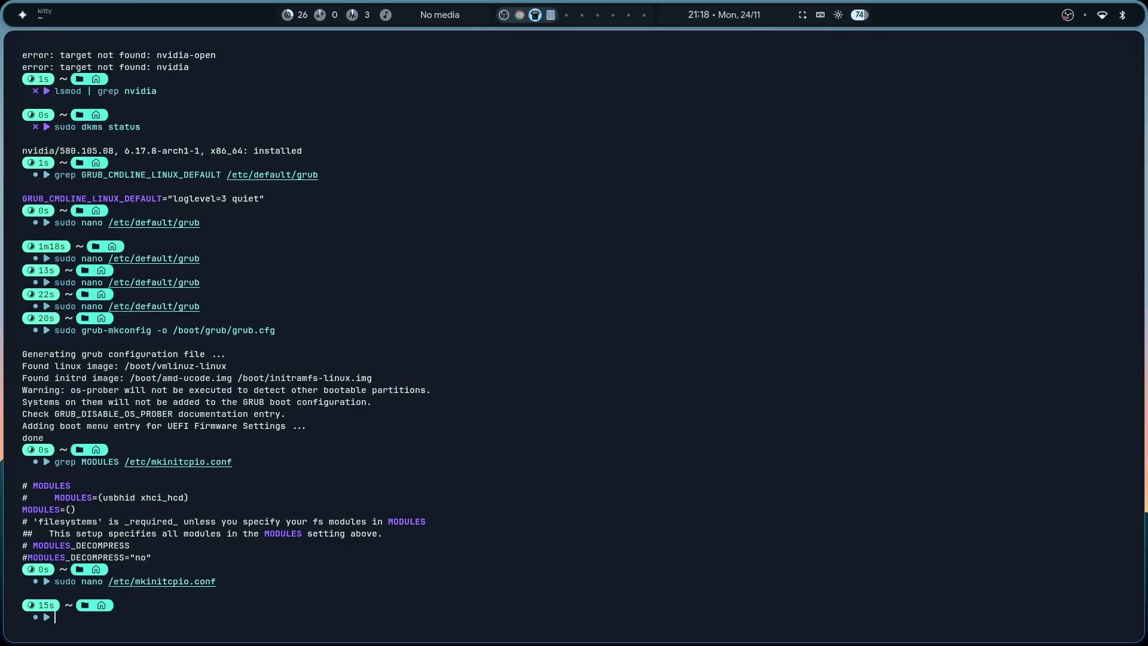
key("alt+Tab")
Rebuild the initramfs with sudo mkinitcpio -P.
scroll(554, 349, "down", 5)
triple_click(439, 274)
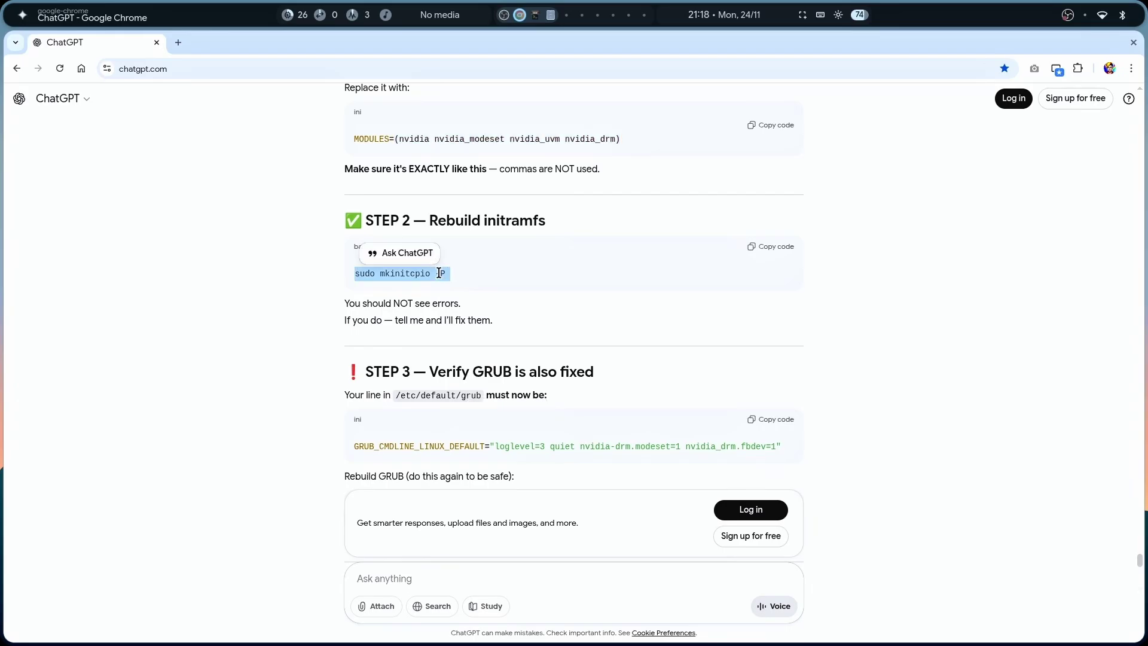
key("alt+Tab")
key("ctrl+shift+v")
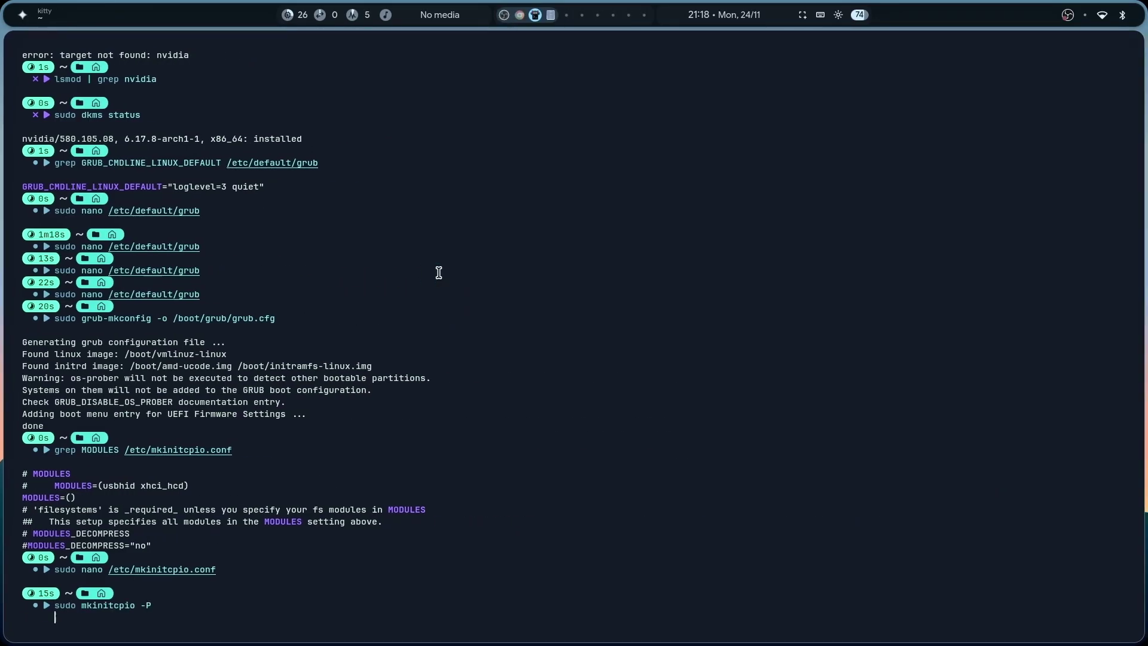
key("Return")
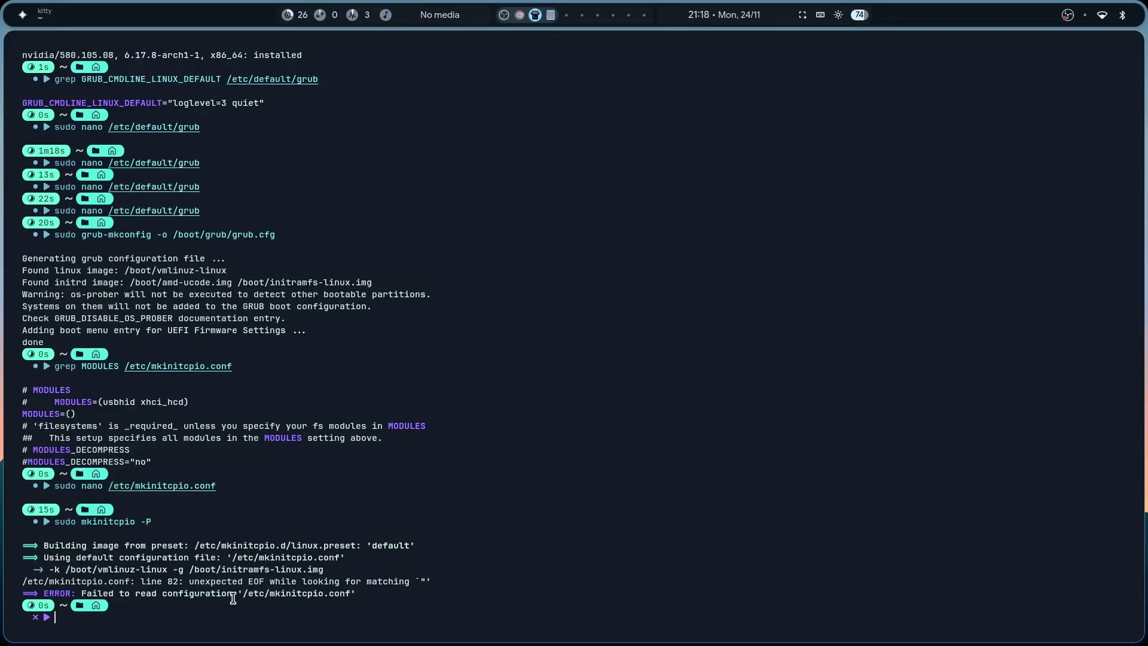
Open /etc/mkinitcpio.conf with line numbers via sudo nano -c and remove a stray C.
key("super+2")
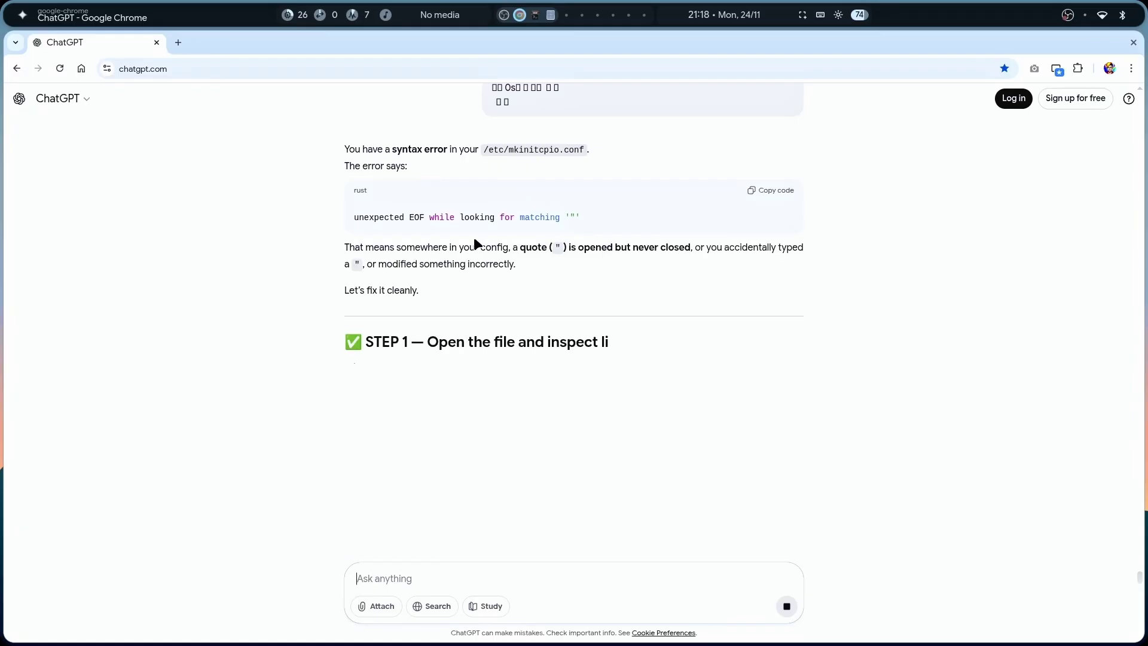
triple_click(474, 399)
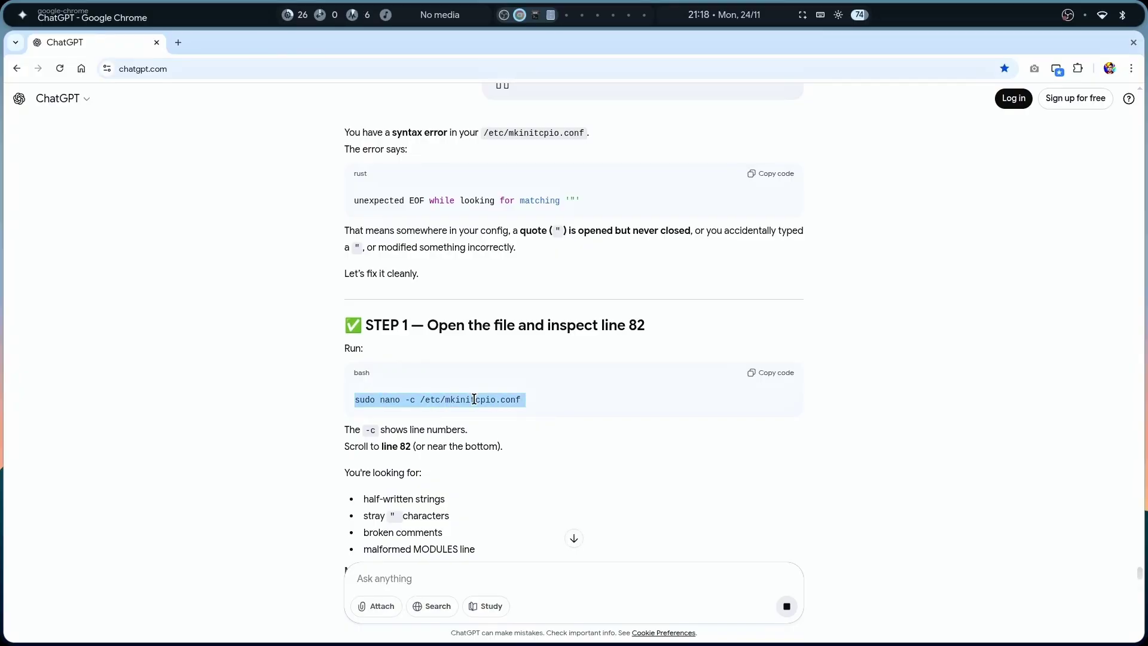
scroll(419, 311, "down", 3)
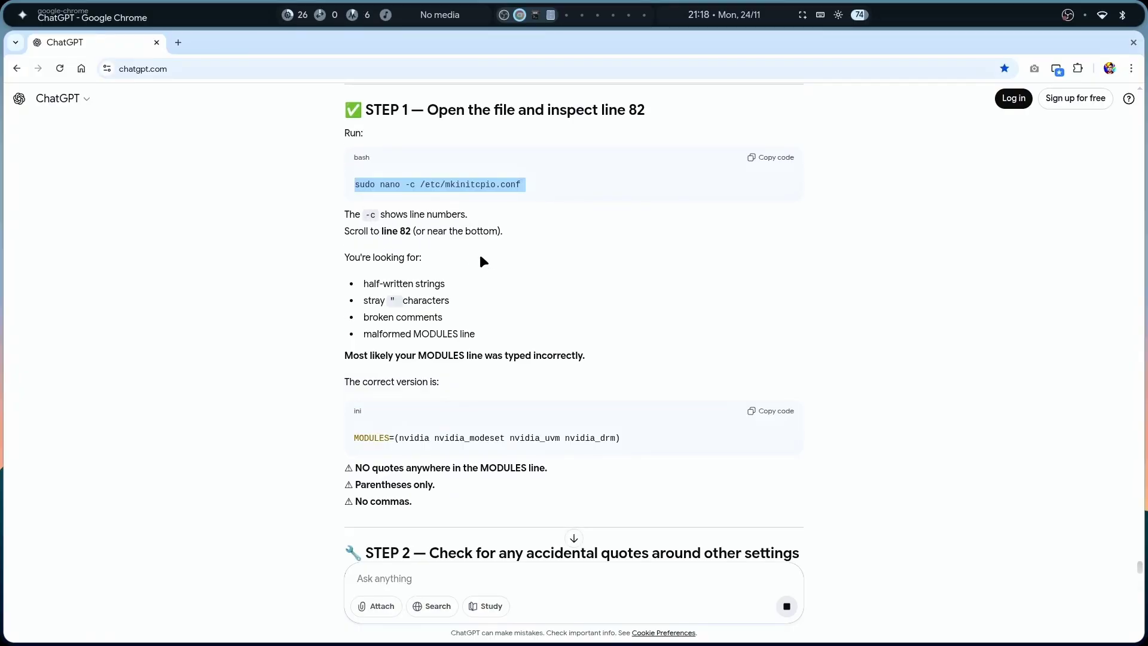
key("super+1")
key("ctrl+shift+v")
key("Return")
type("C")
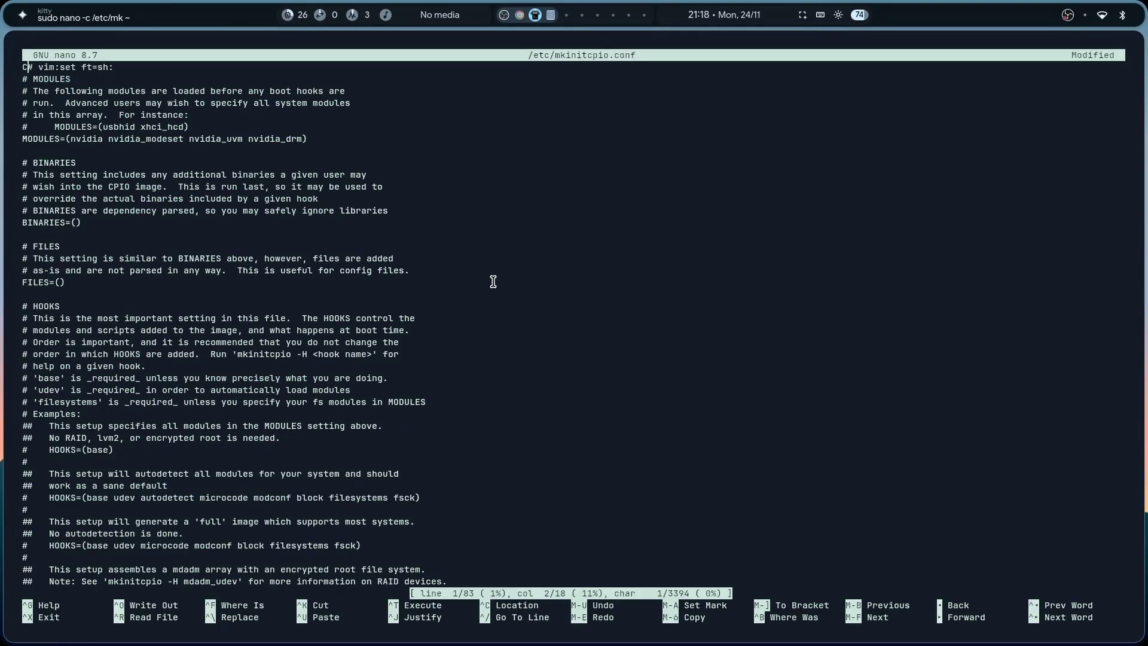
key("BackSpace")
scroll(485, 275, "down", 15)
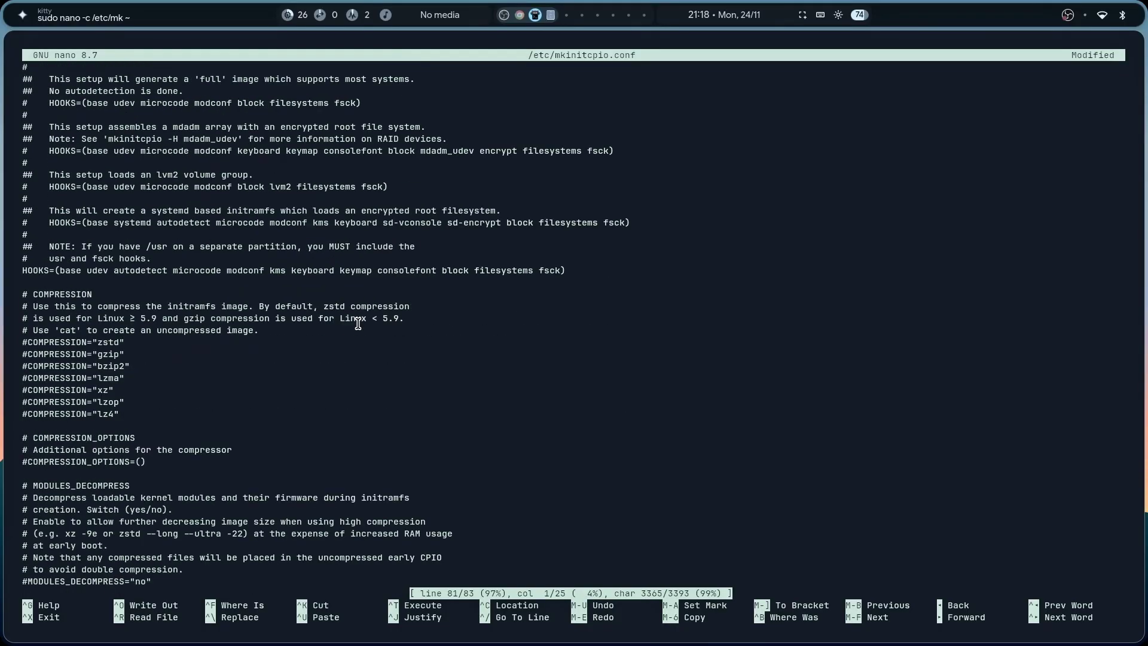
Compare ChatGPT's correct MODULES line with the stray fragment on line 82.
key("super+2")
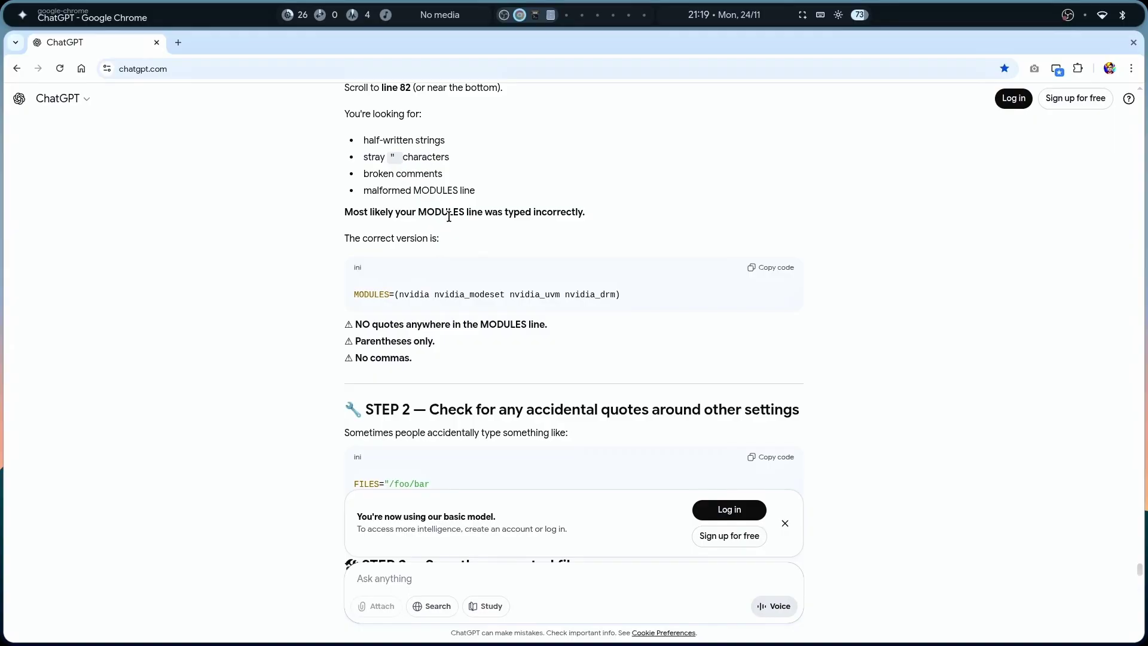
triple_click(631, 293)
key("ctrl+c")
scroll(625, 299, "down", 2)
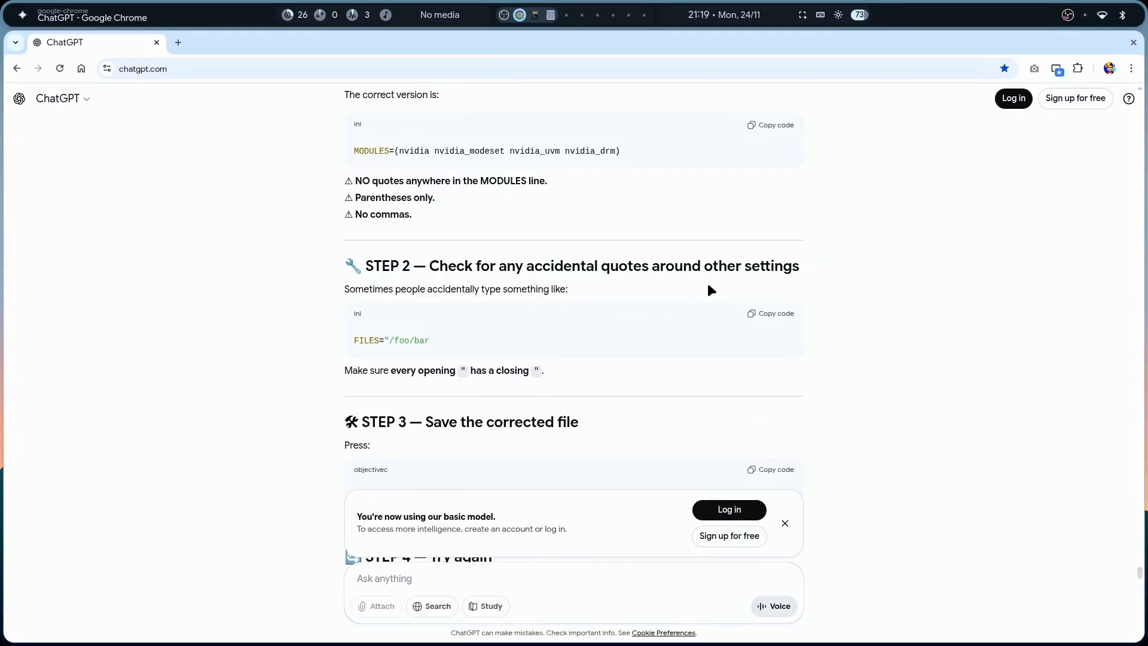
key("super+3")
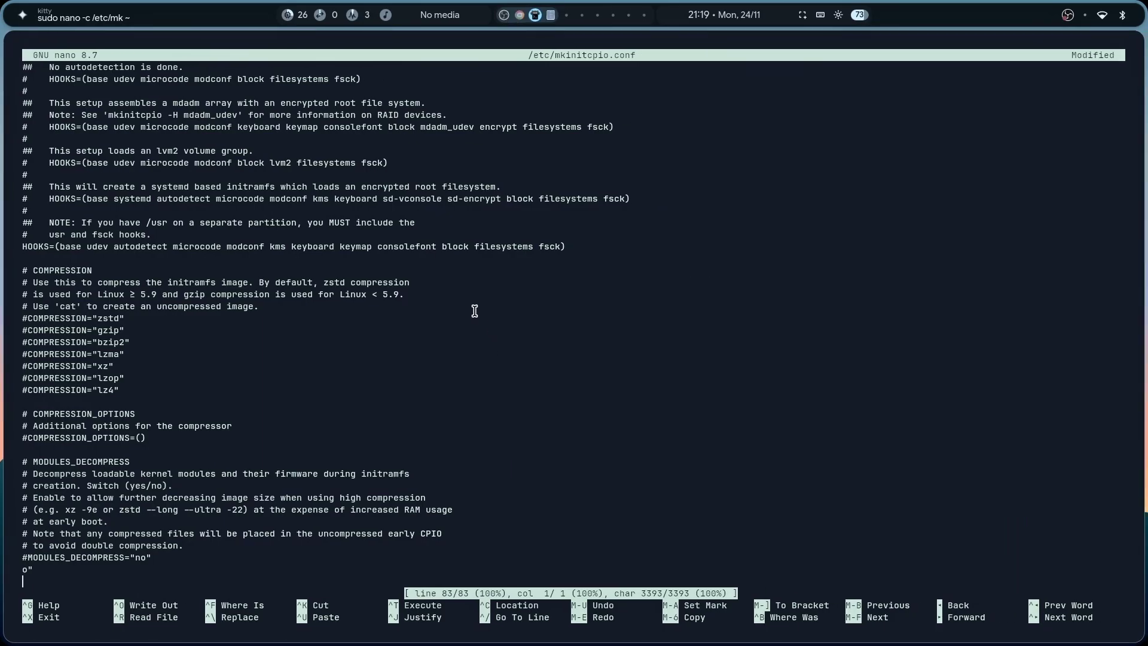
key("Left")
key("Left")
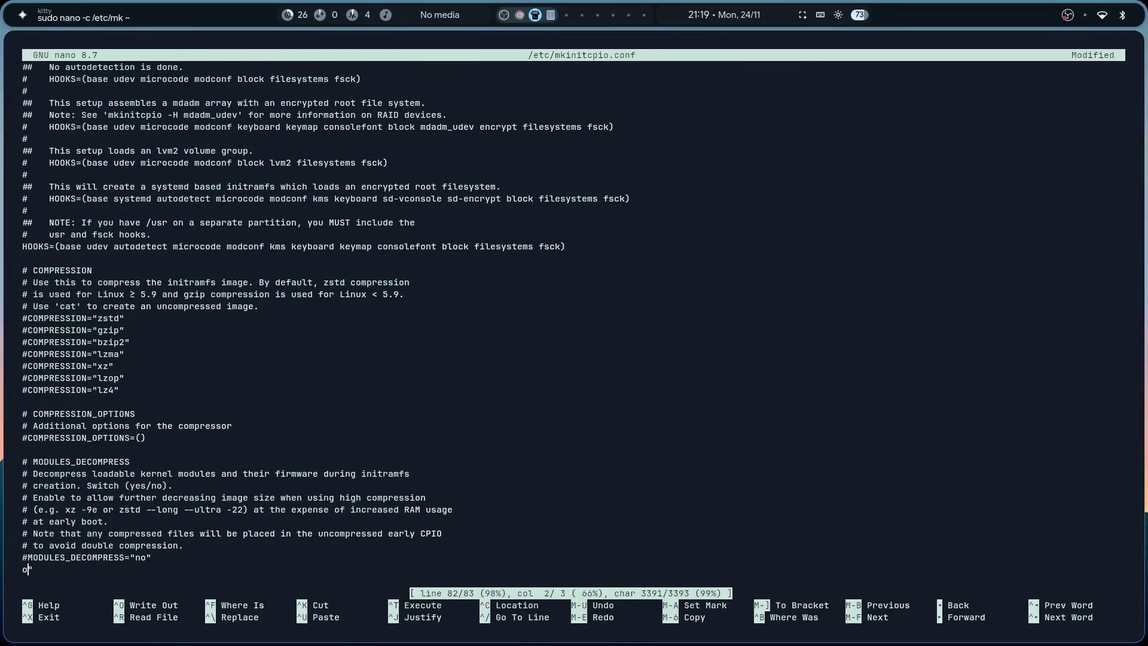
key("Down")
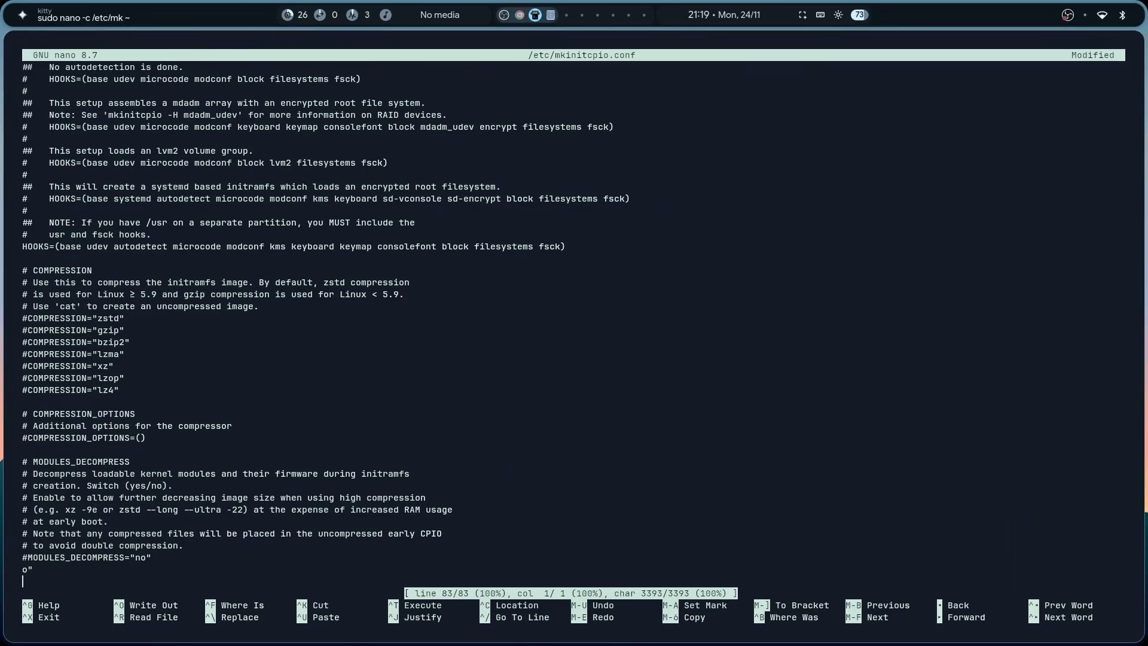
key("ctrl+shift+Home")
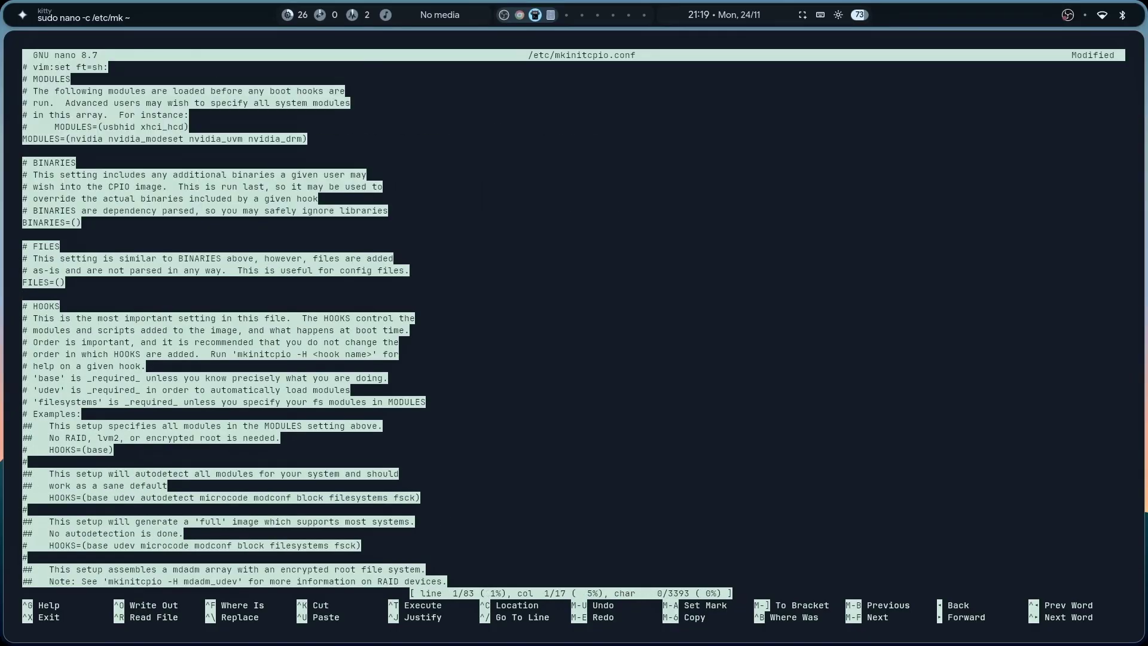
Paste the correct MODULES line into ChatGPT's message box and select it all.
key("super+2")
key("ctrl+v")
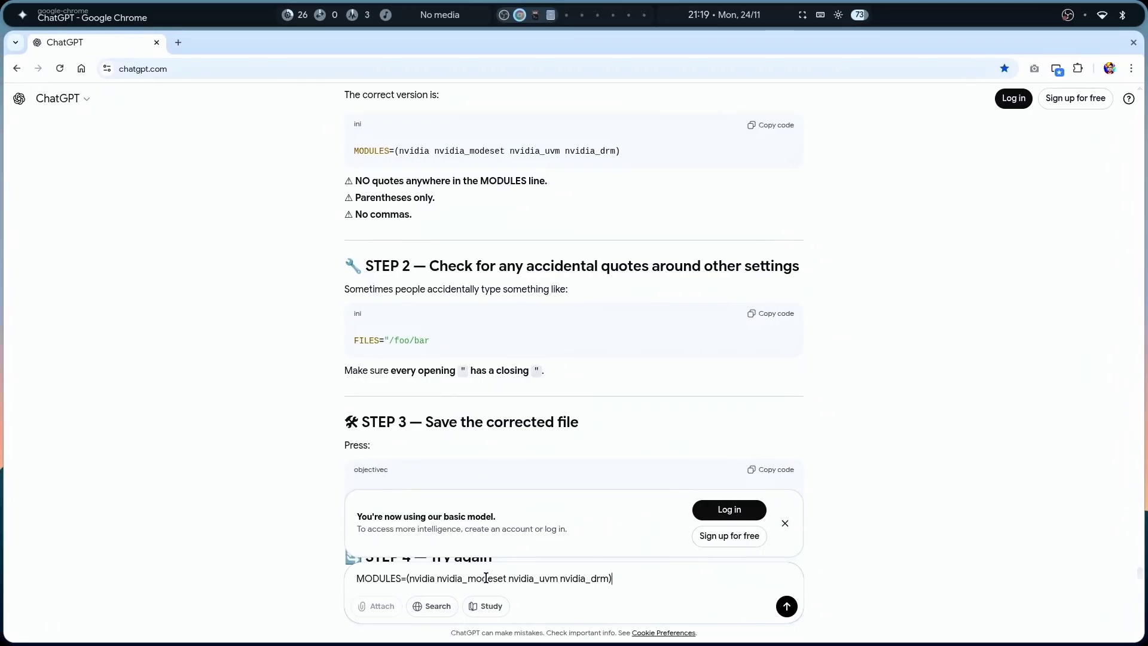
key("ctrl+v")
key("ctrl+v")
key("ctrl+a")
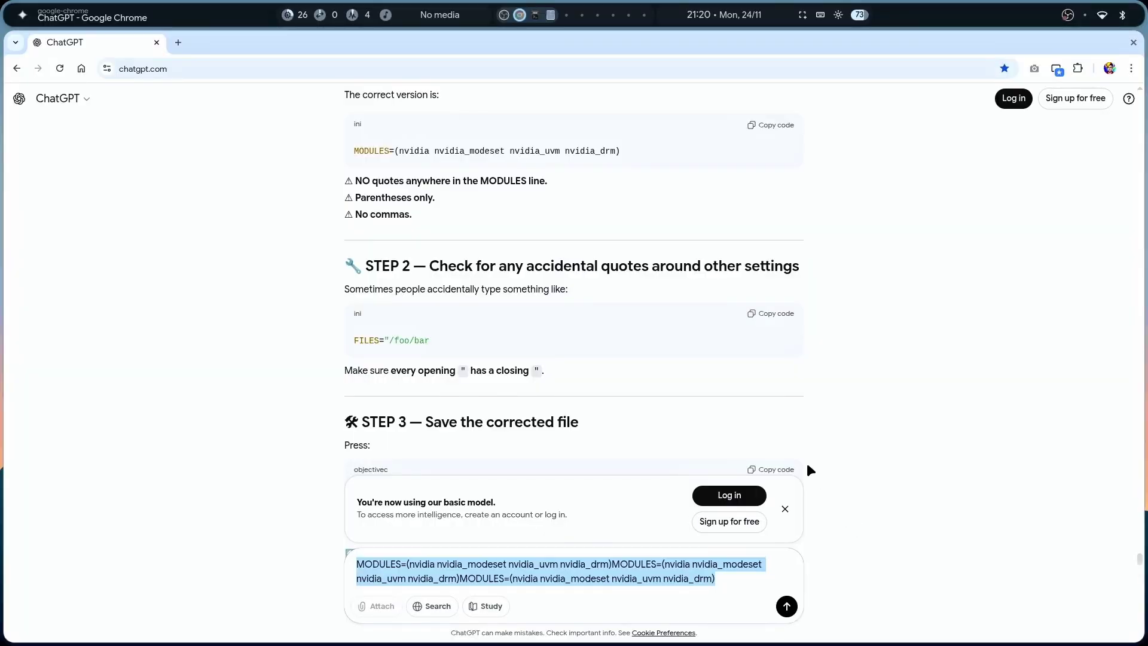
Mark the MODULES line on line 7 in nano and add a blank line below it.
key("super+1")
key("Down")
key("Down")
key("Down")
key("Down")
key("Down")
key("shift+Down")
key("Up")
key("Down")
key("shift+Down")
key("Return")
key("Up")
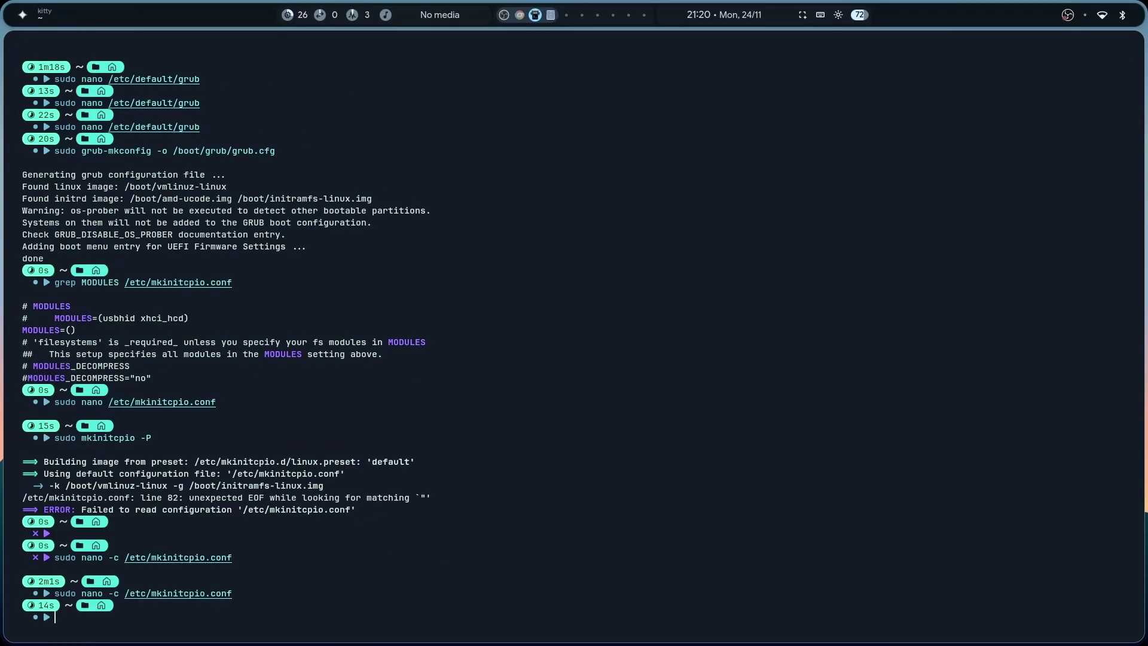
key("ctrl+s")
key("ctrl+x")
type("sudo mk")
key("Right")
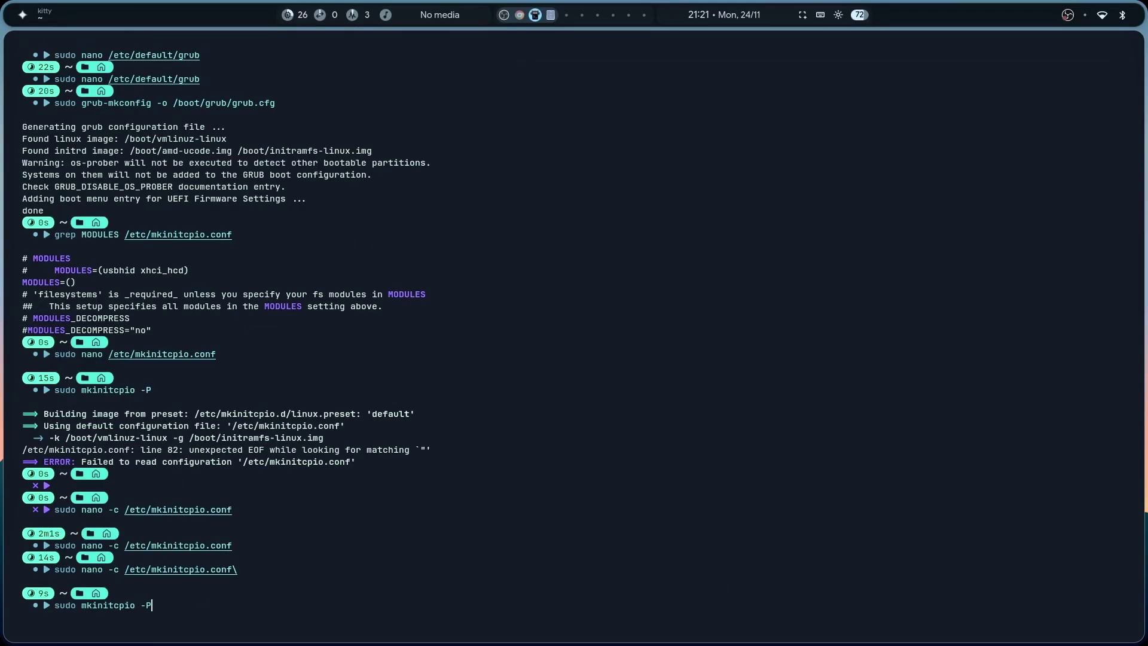
key("Return")
key("Up")
key("Return")
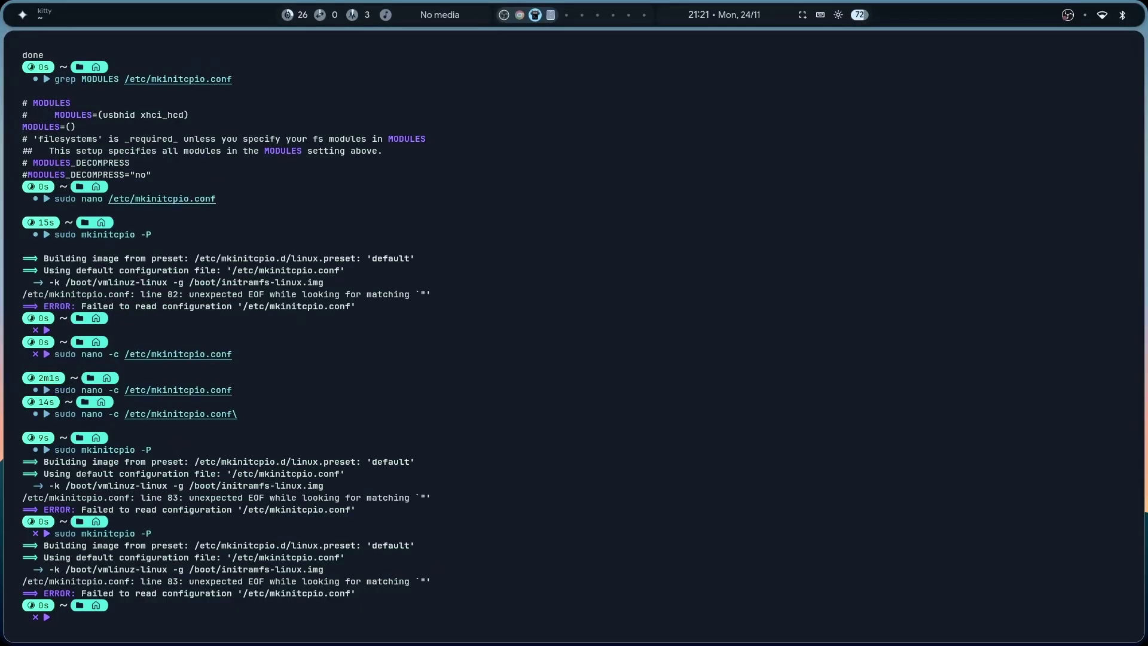
key("Up")
key("Up")
key("Return")
scroll(575, 323, "down", 10)
left_click_drag(119, 509, 444, 588)
key("super+2")
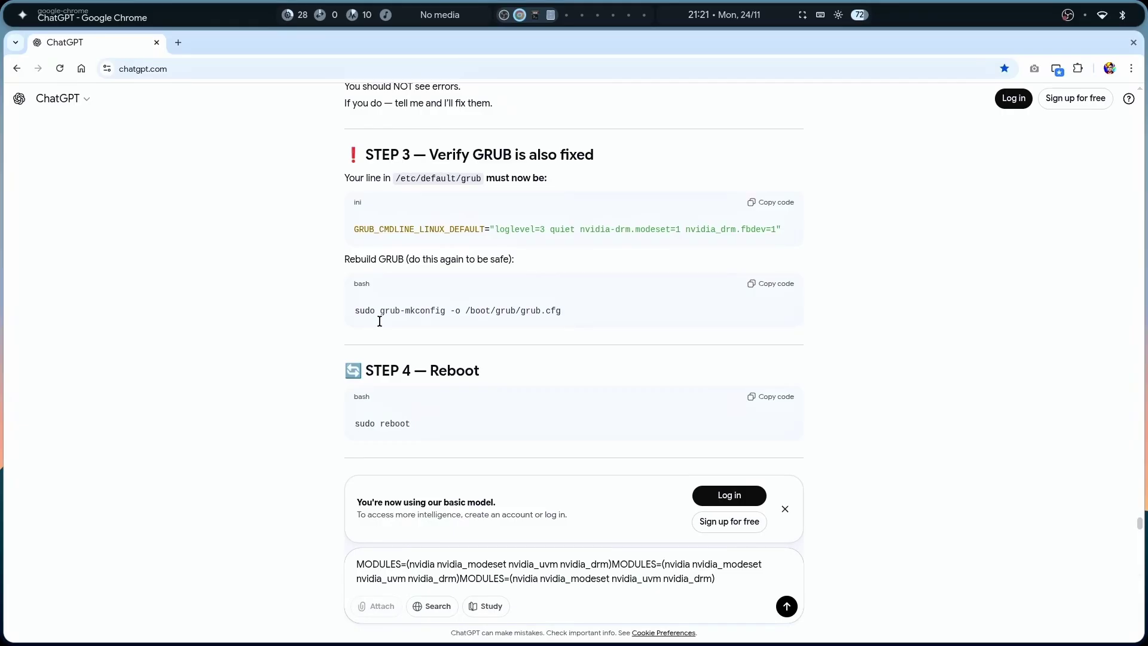
scroll(485, 238, "up", 5)
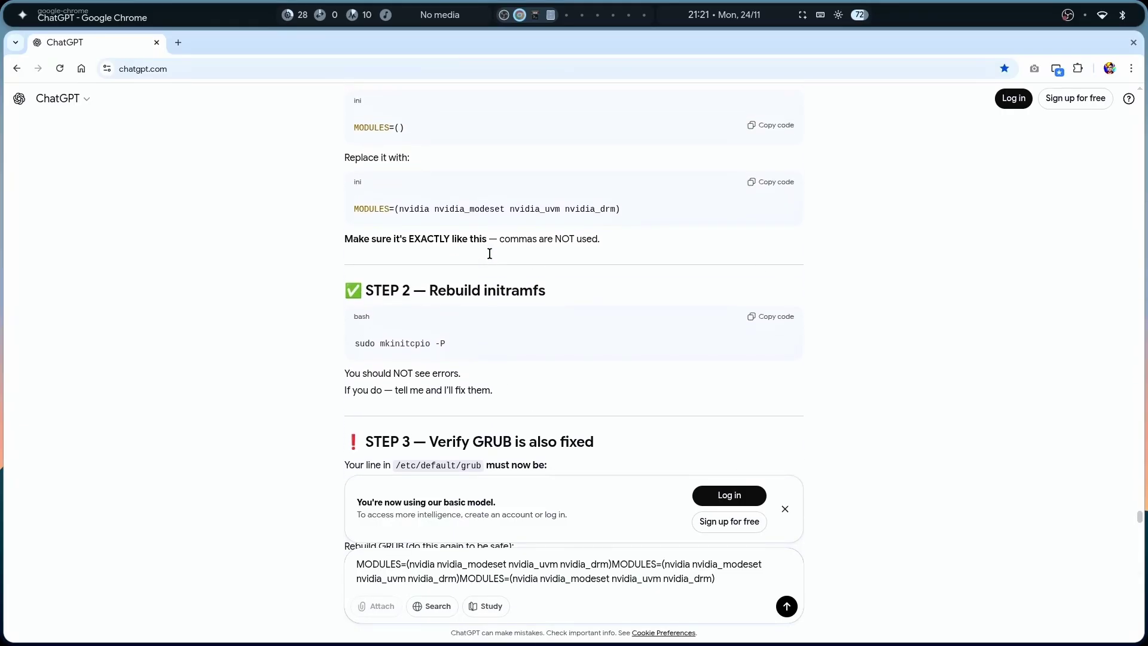
scroll(476, 306, "down", 4)
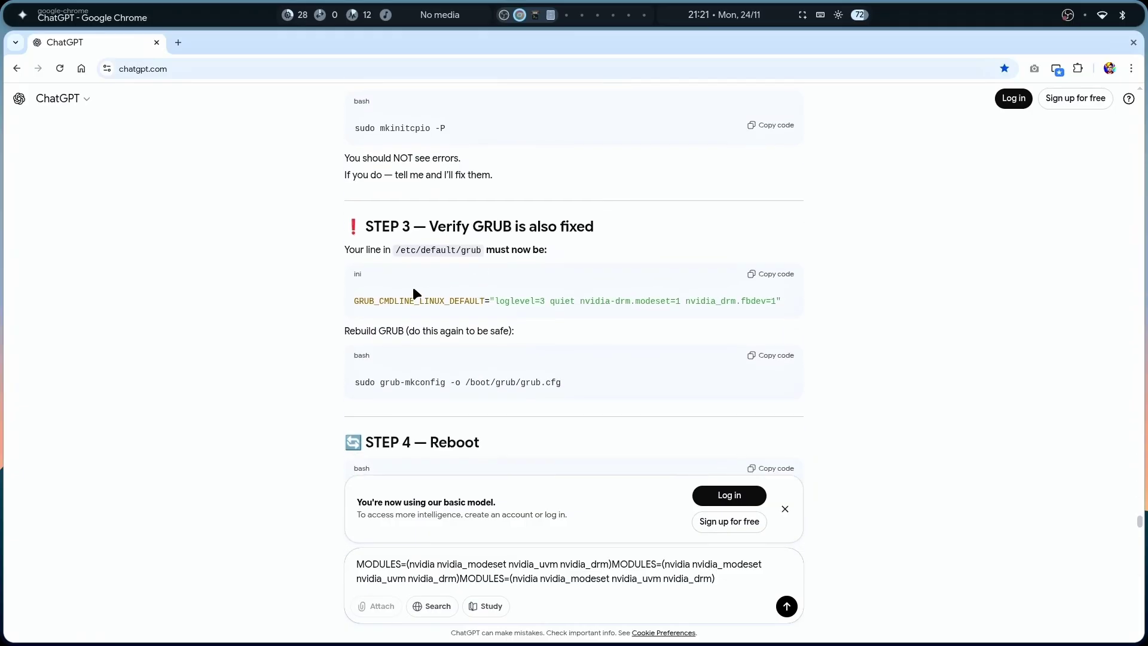
triple_click(455, 382)
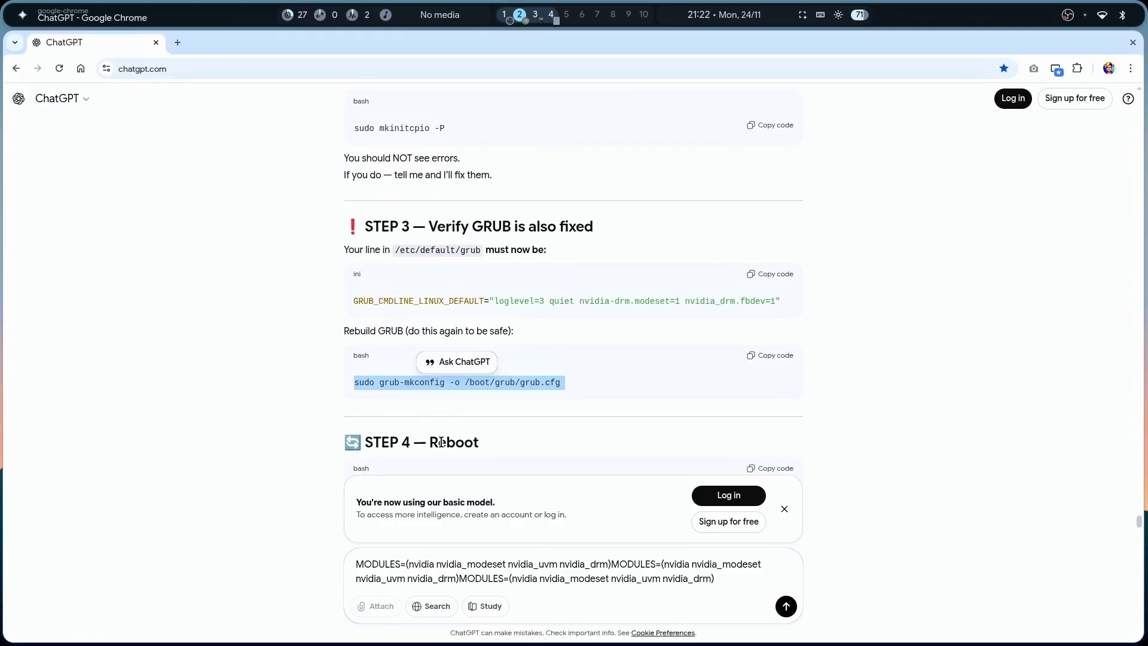
key("super+3")
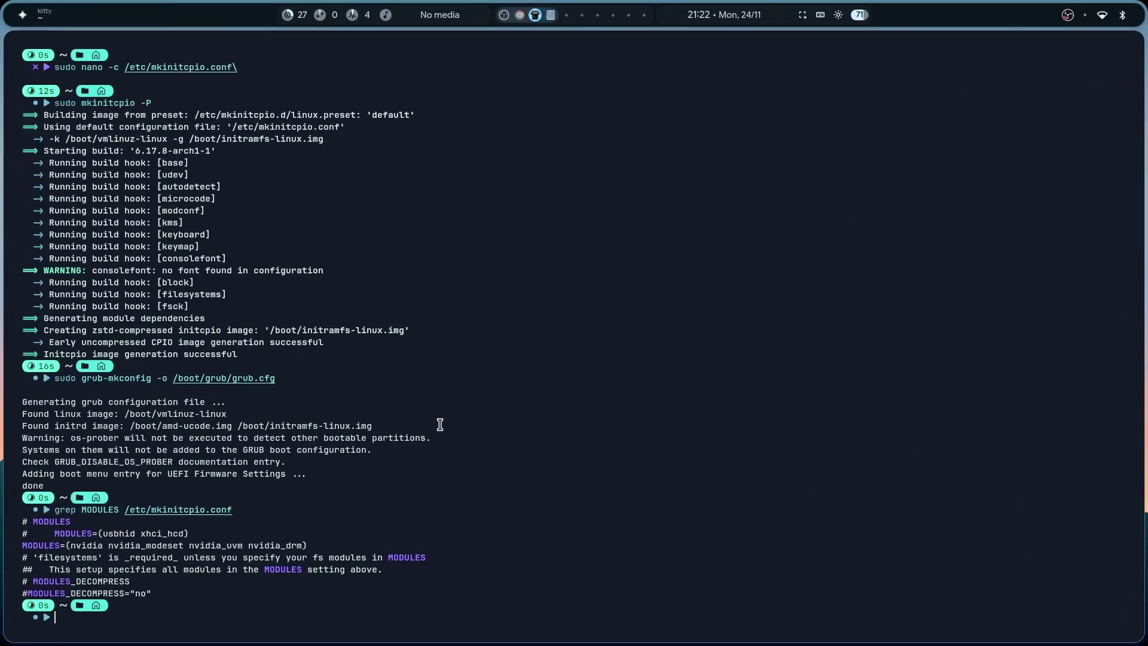
key("super+2")
scroll(619, 386, "down", 3)
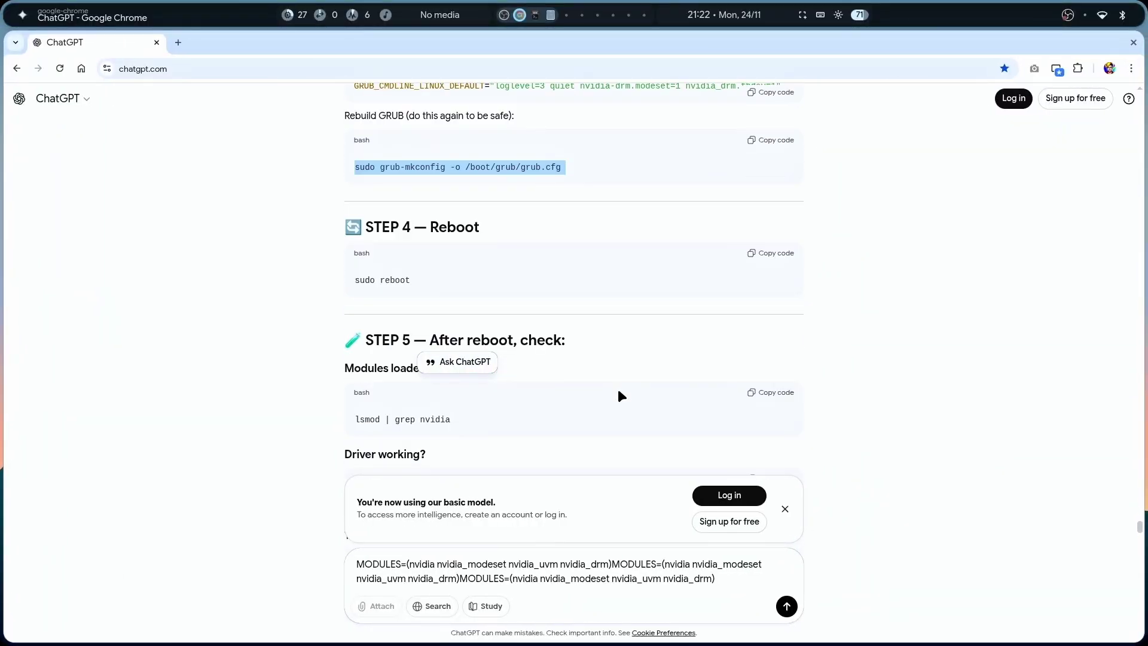
scroll(537, 314, "down", 5)
scroll(538, 317, "down", 1)
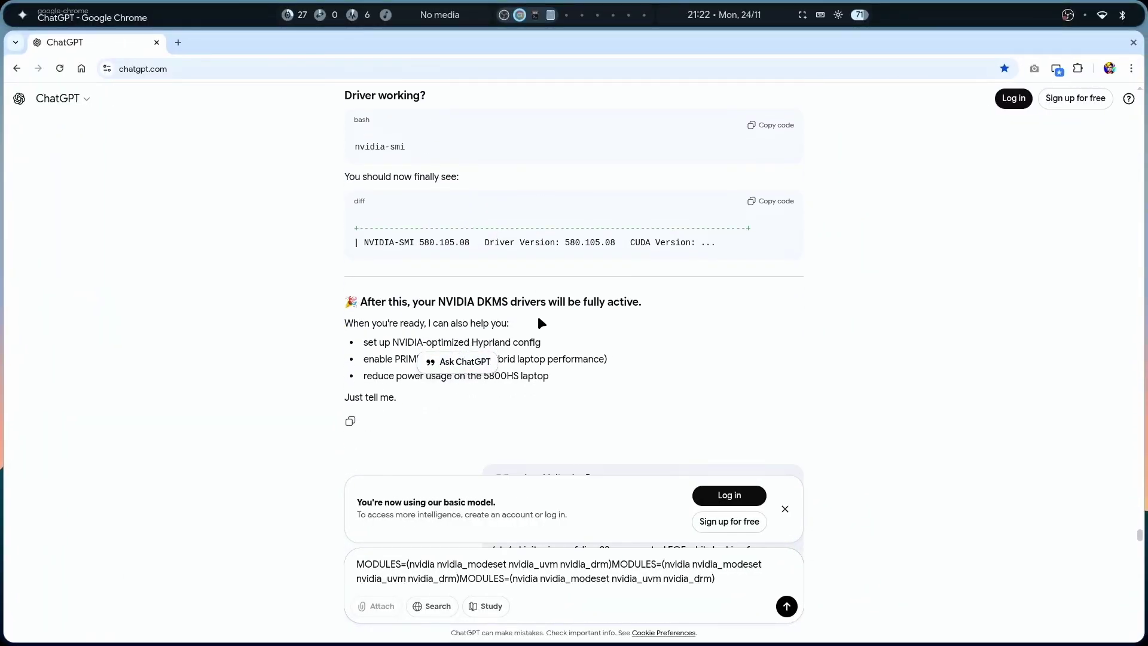
scroll(573, 295, "down", 15)
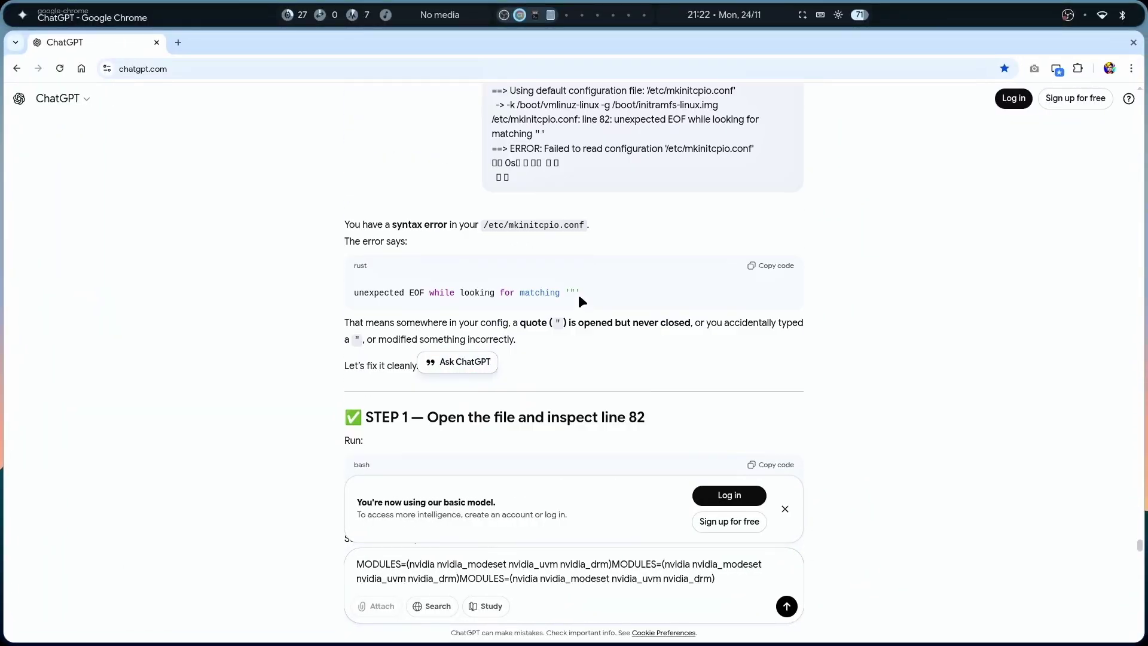
scroll(578, 292, "down", 5)
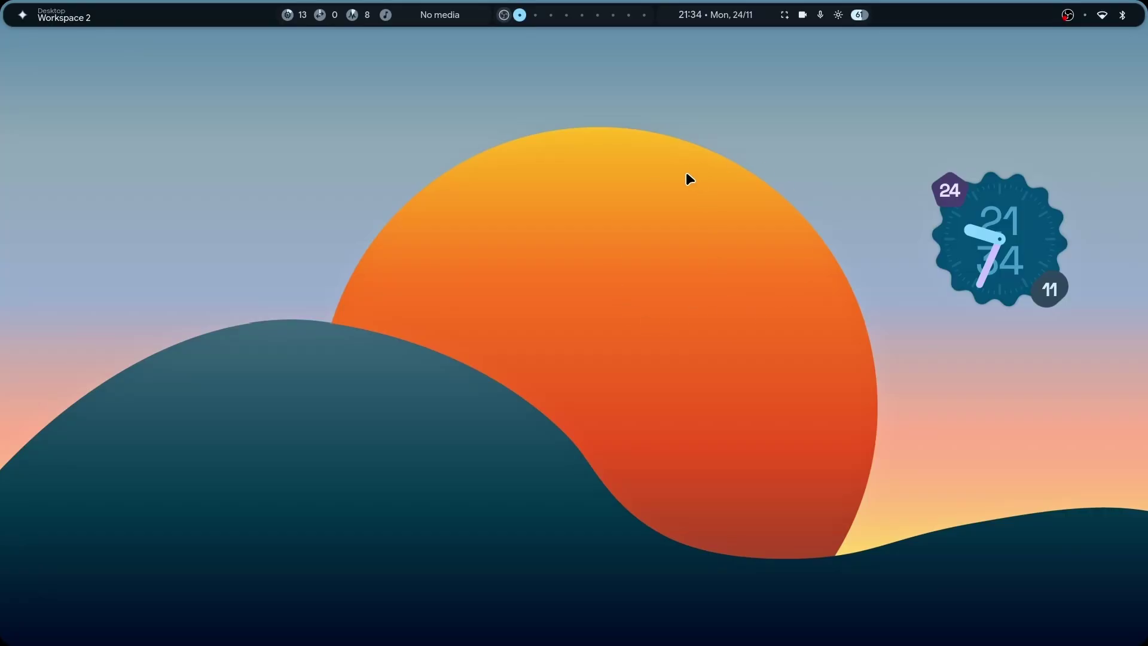
Run nvidia-smi in kitty to confirm driver 580.105.08 sees the GeForce RTX 3050, then close kitty.
key("super+Return")
type("nvidia-smi")
key("Return")
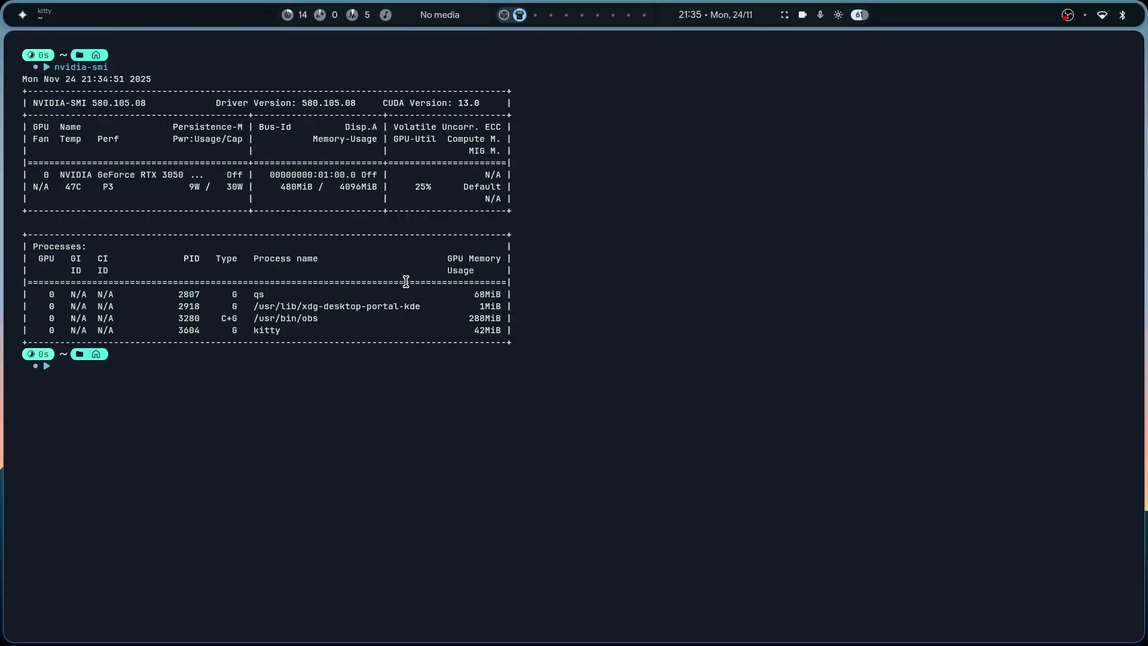
key("super+q")
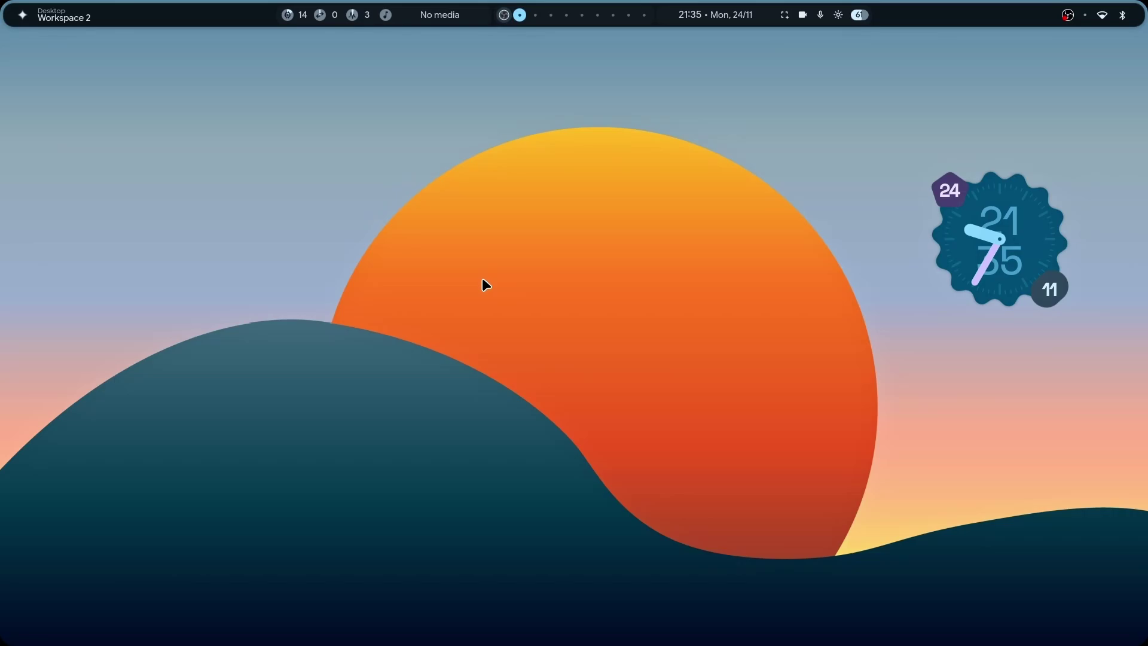
key("super")
In a new Chrome window, search for 'davinci resolve studio download support'.
key("super+w")
left_click(728, 69)
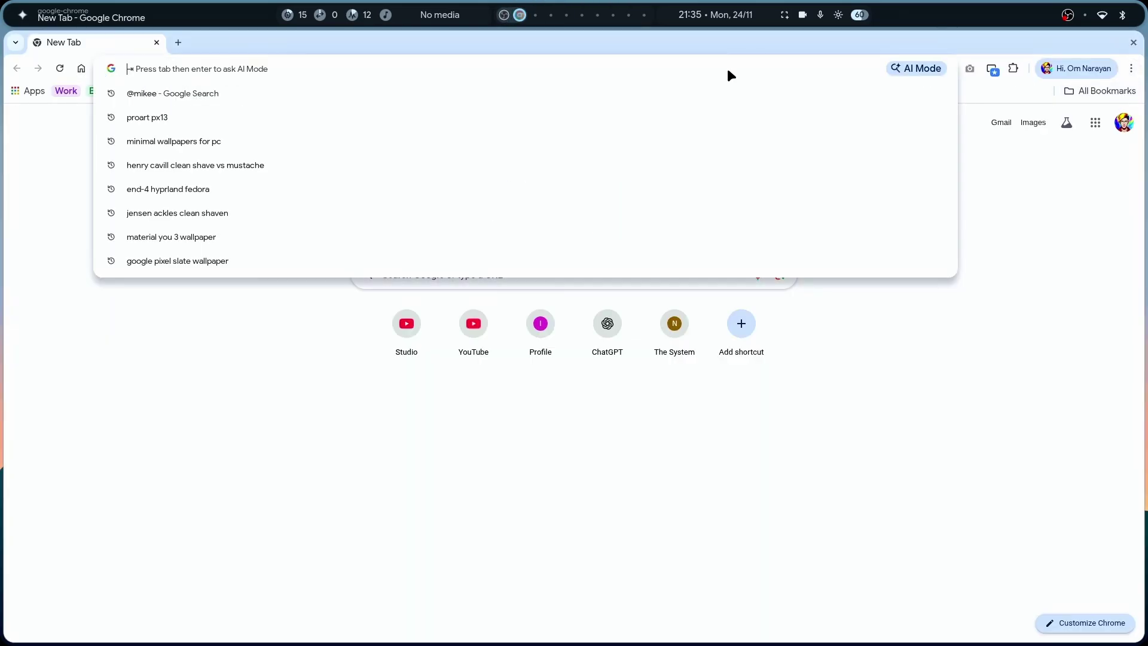
type("dav")
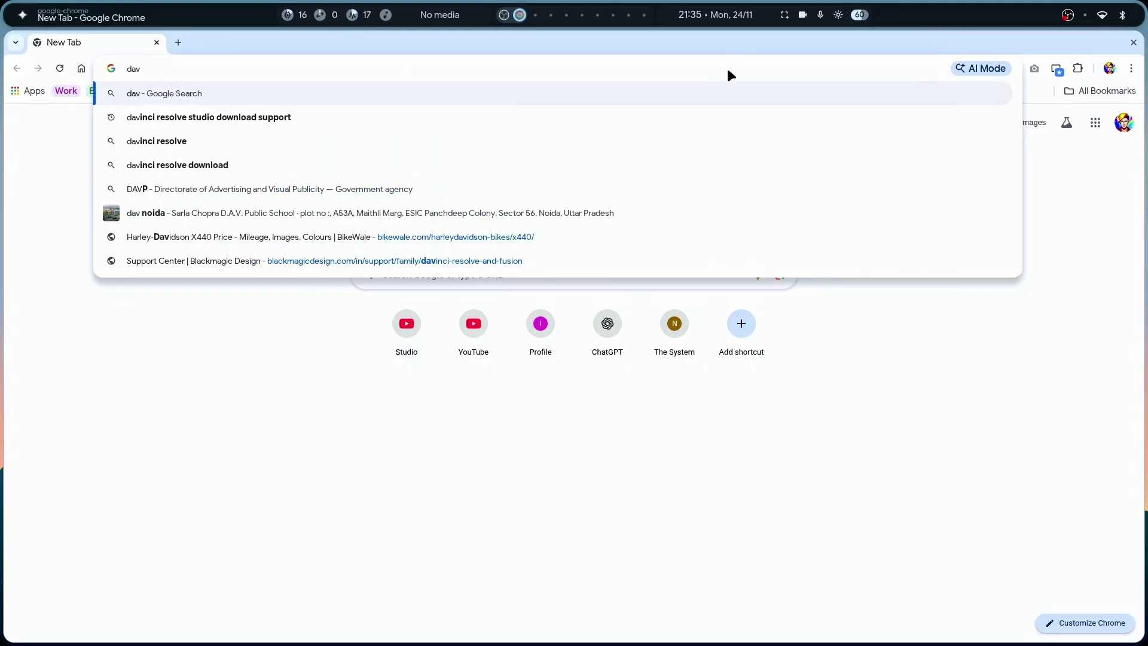
key("Down")
key("Return")
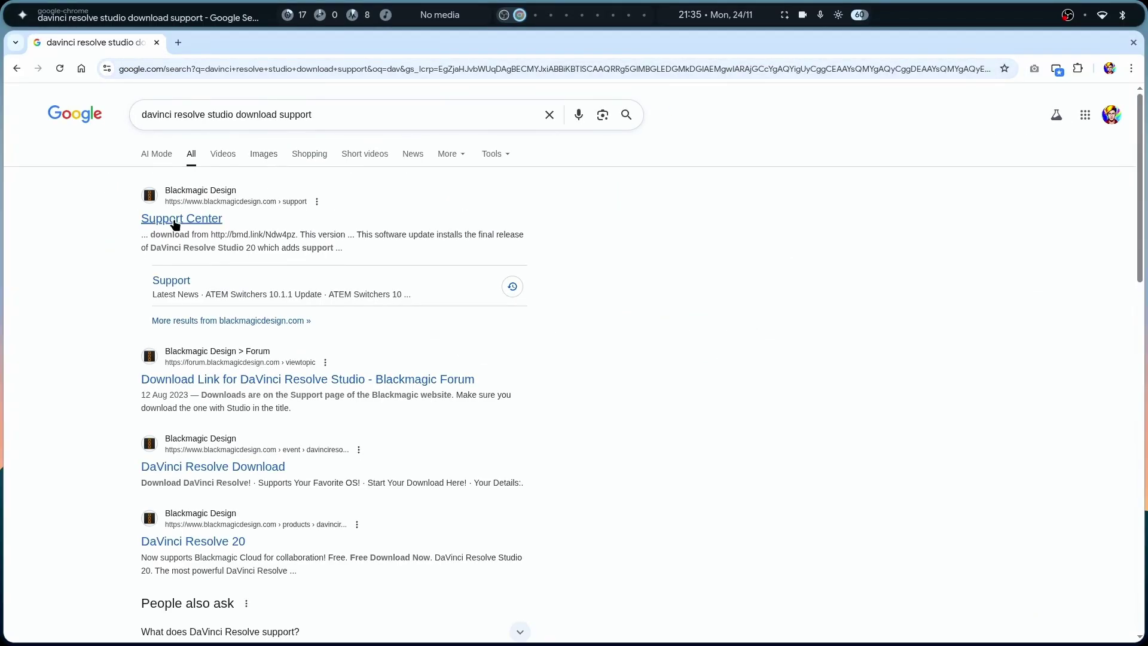
Download DaVinci_Resolve_Studio_20.0.1_Linux.zip from the Blackmagic Support Center, skipping registration.
left_click(175, 225)
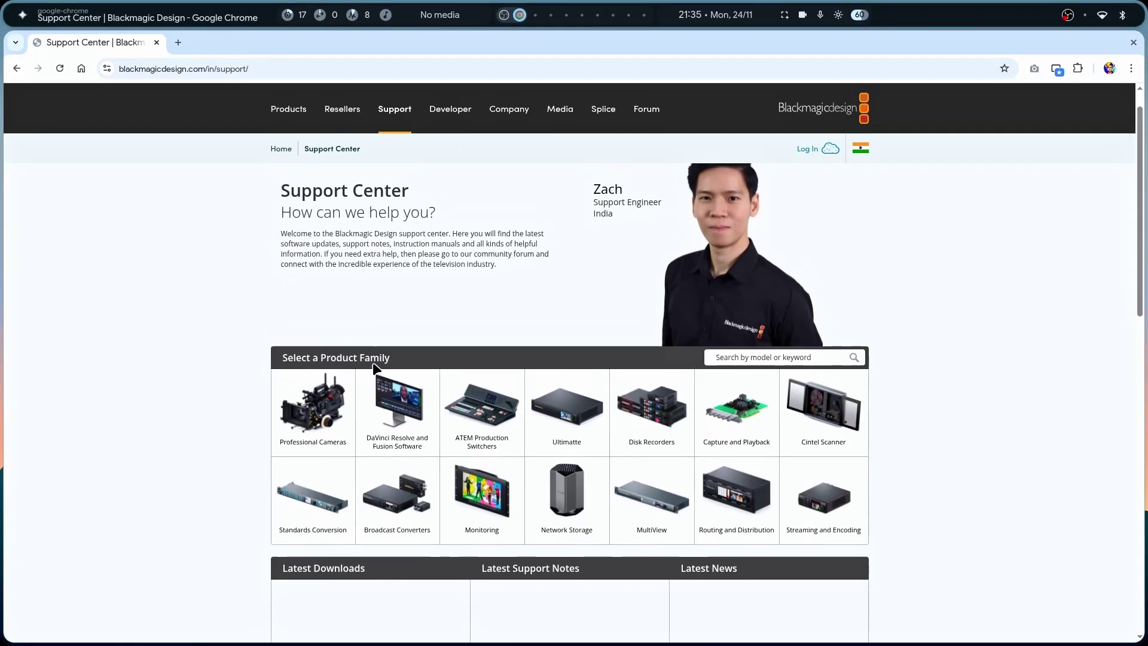
left_click(375, 372)
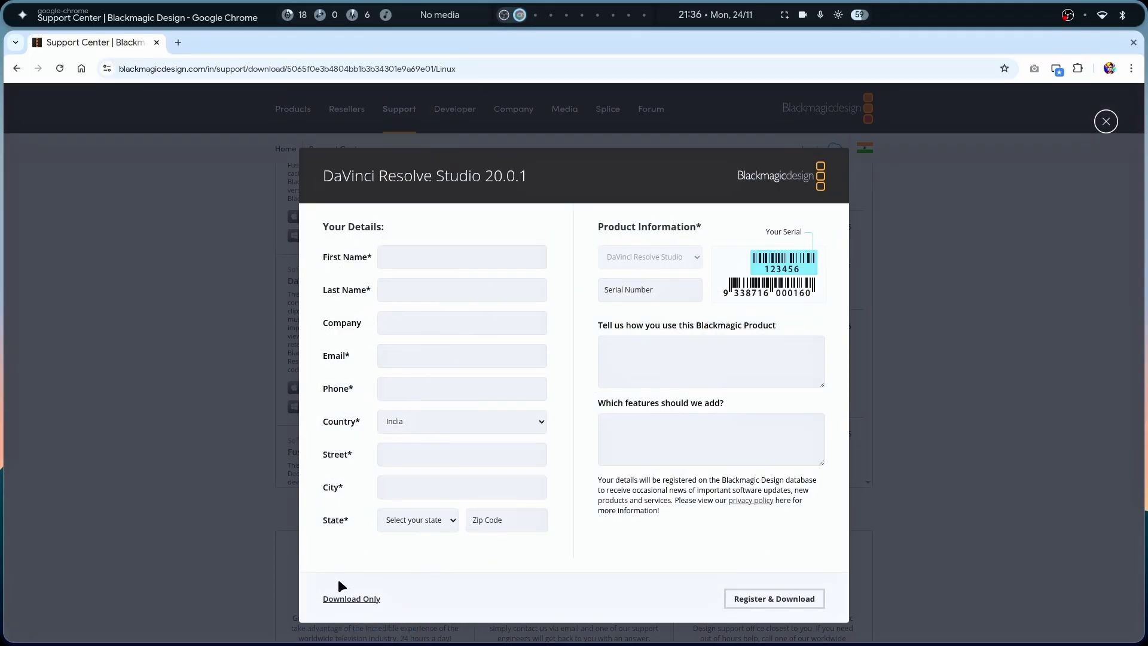
left_click(350, 598)
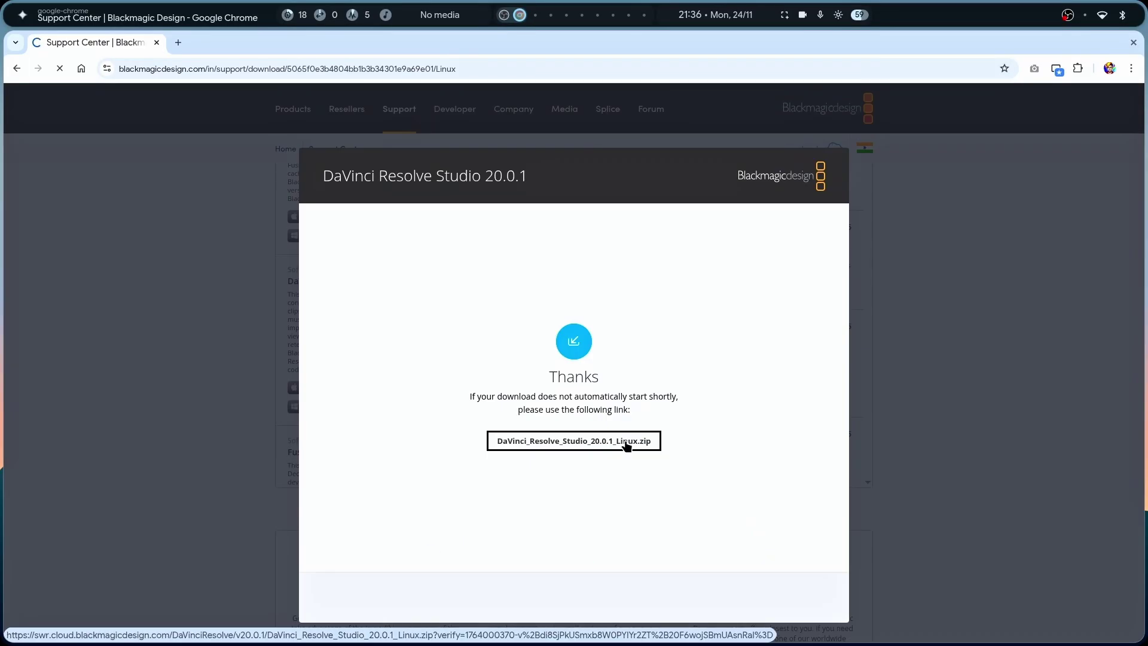
left_click(1090, 69)
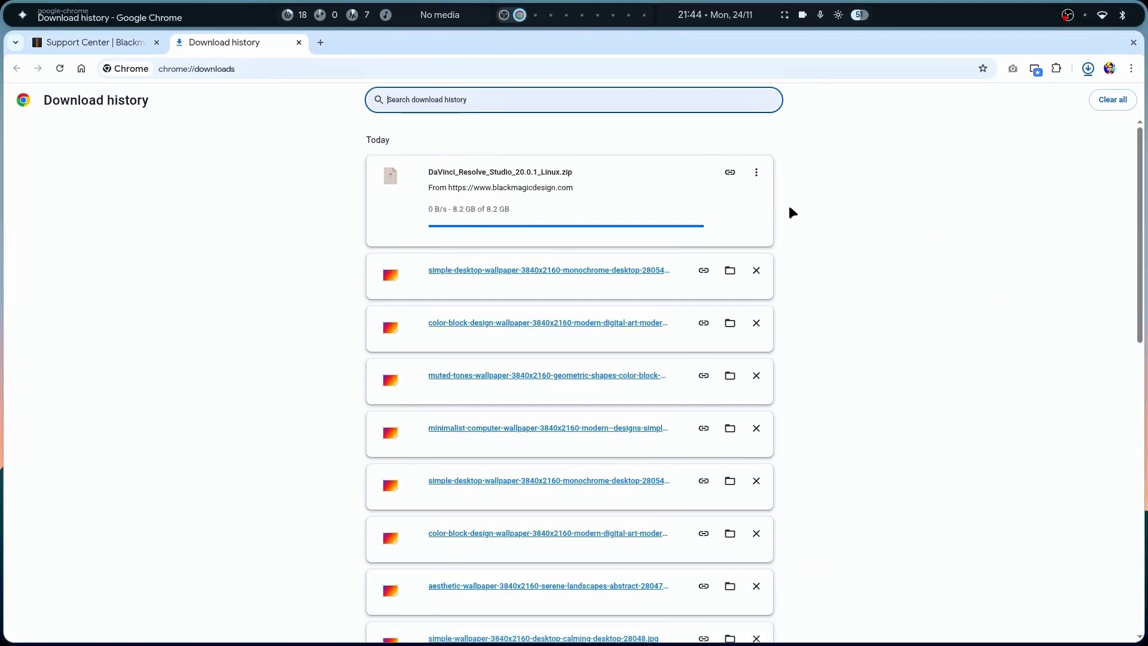
On workspace 3, extract the DaVinci Resolve Studio zip in Downloads and open the extracted folder.
key("super+3")
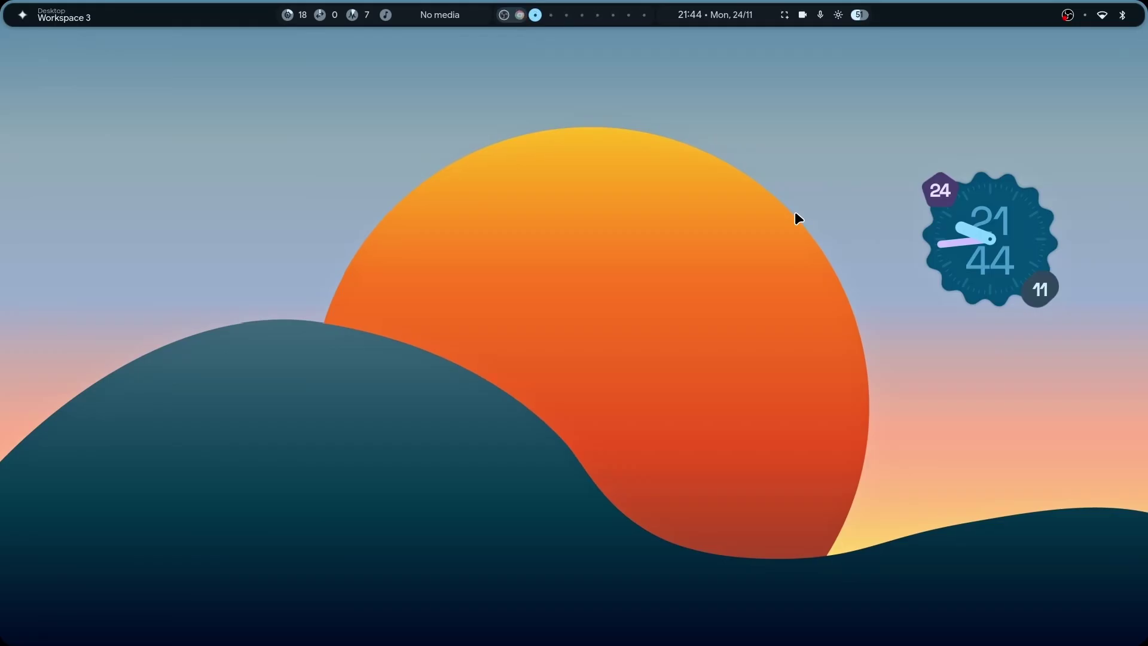
key("super+e")
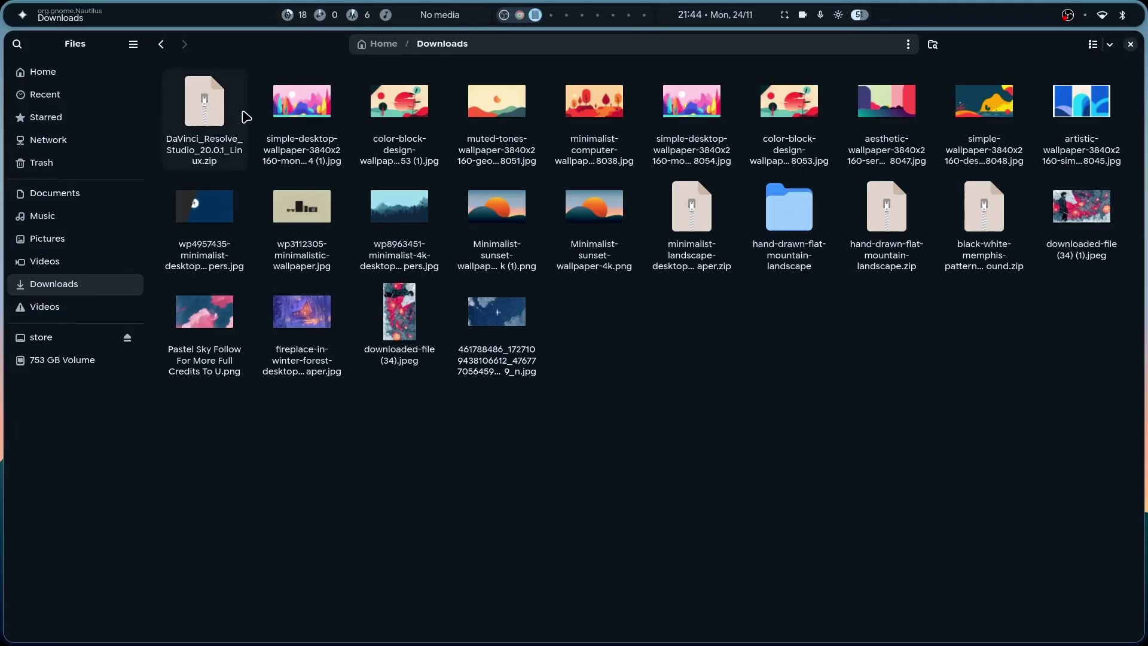
right_click(247, 117)
left_click(260, 119)
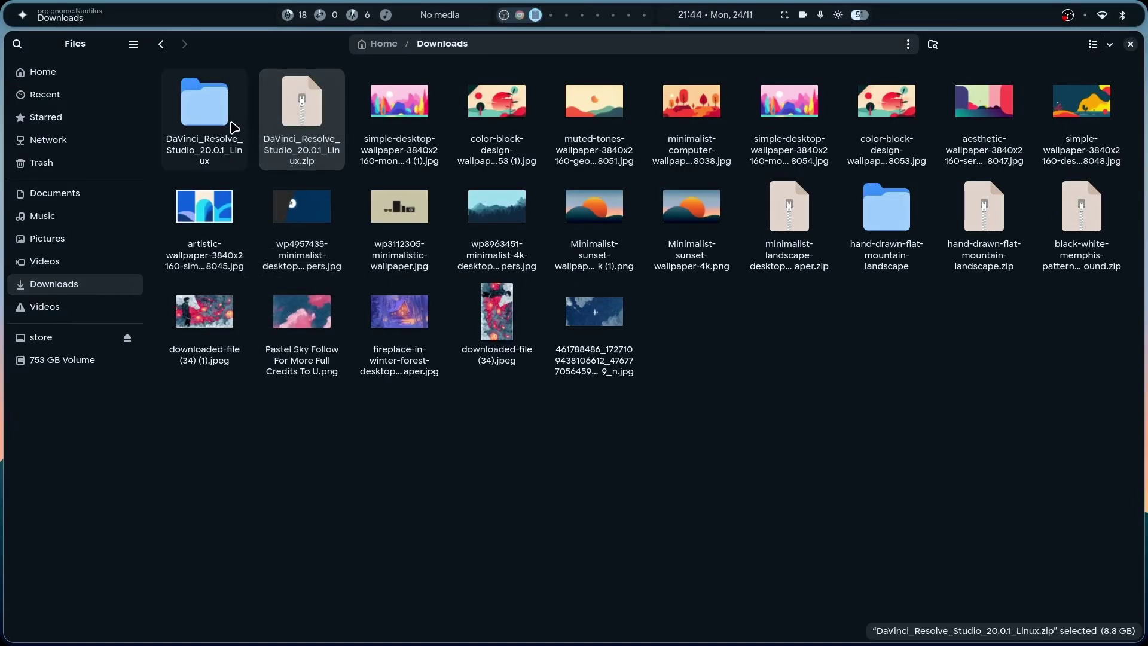
double_click(234, 127)
Open ChatGPT in a new Chrome tab on workspace 2.
key("super+2")
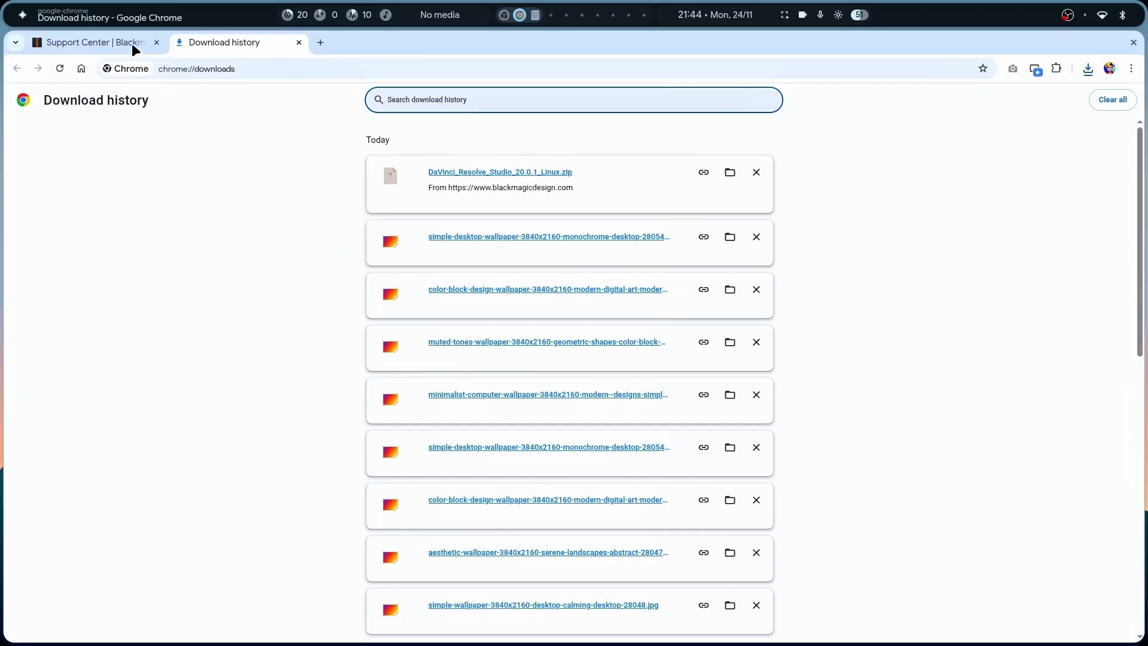
left_click(321, 42)
left_click(625, 354)
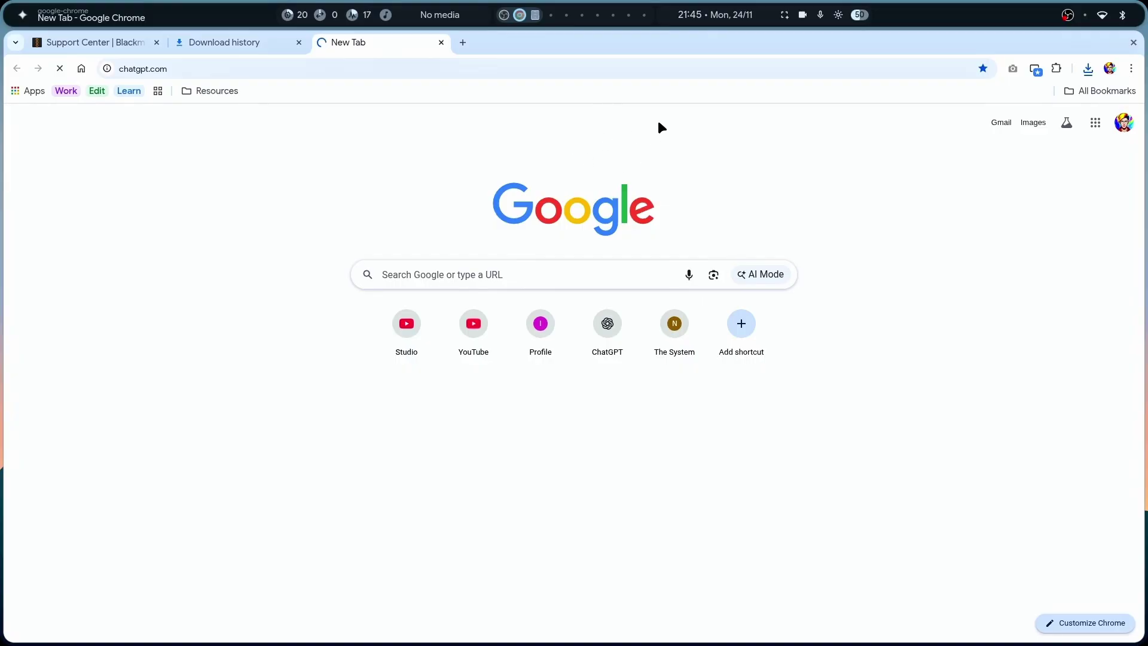
Dismiss the file operations notification and return to the browser workspace.
key("super")
key("super")
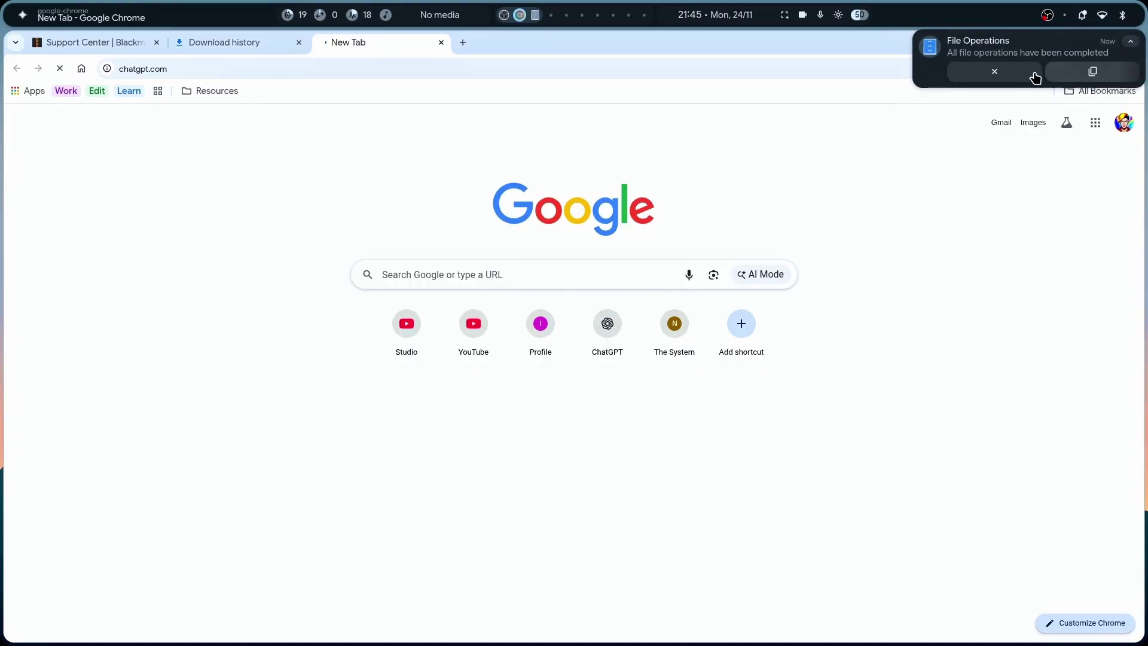
left_click(1035, 77)
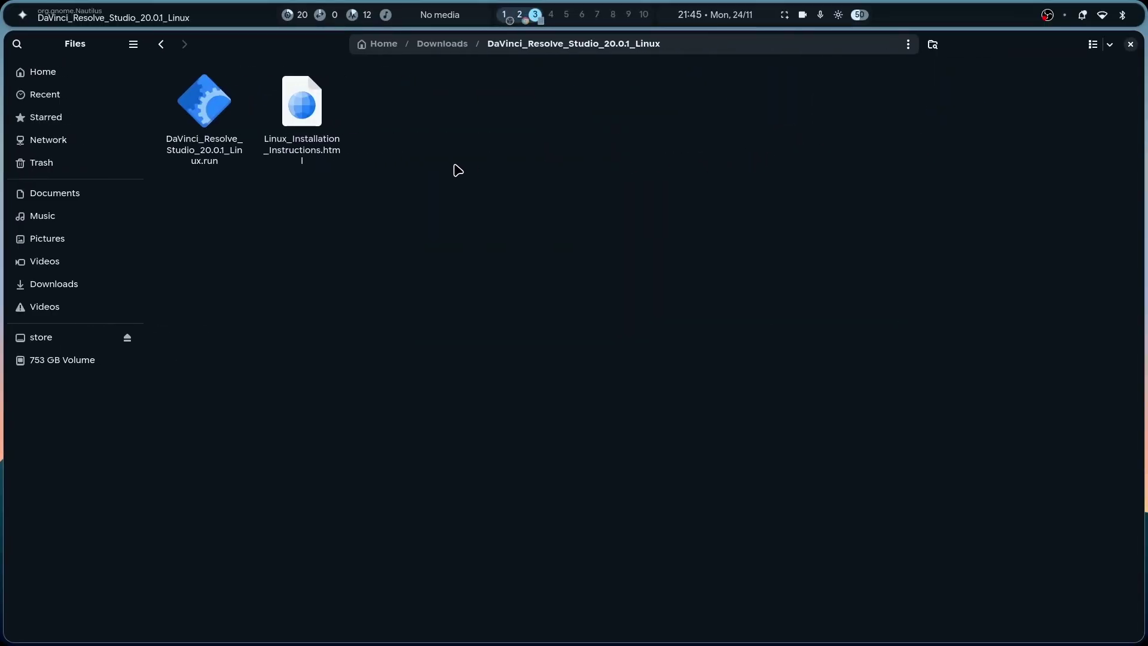
key("super+2")
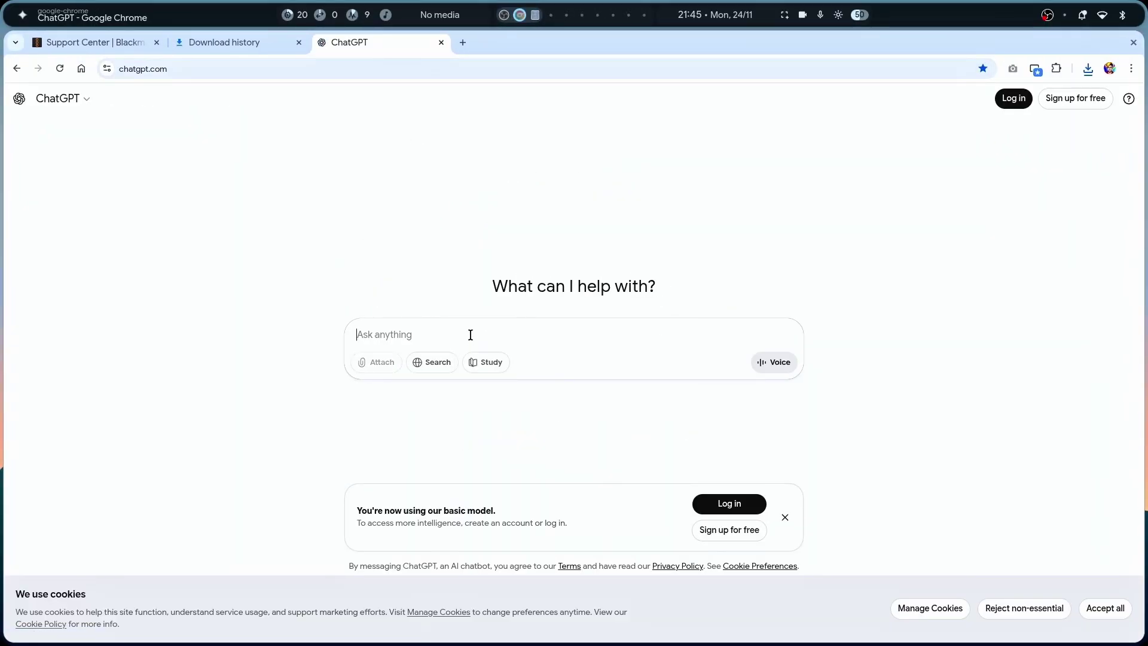
Ask ChatGPT how to install DaVinci Resolve Studio on Arch + Hyprland with the NVIDIA DKMS driver preinstalled.
type("I'm installing davinci resolve studio on ar")
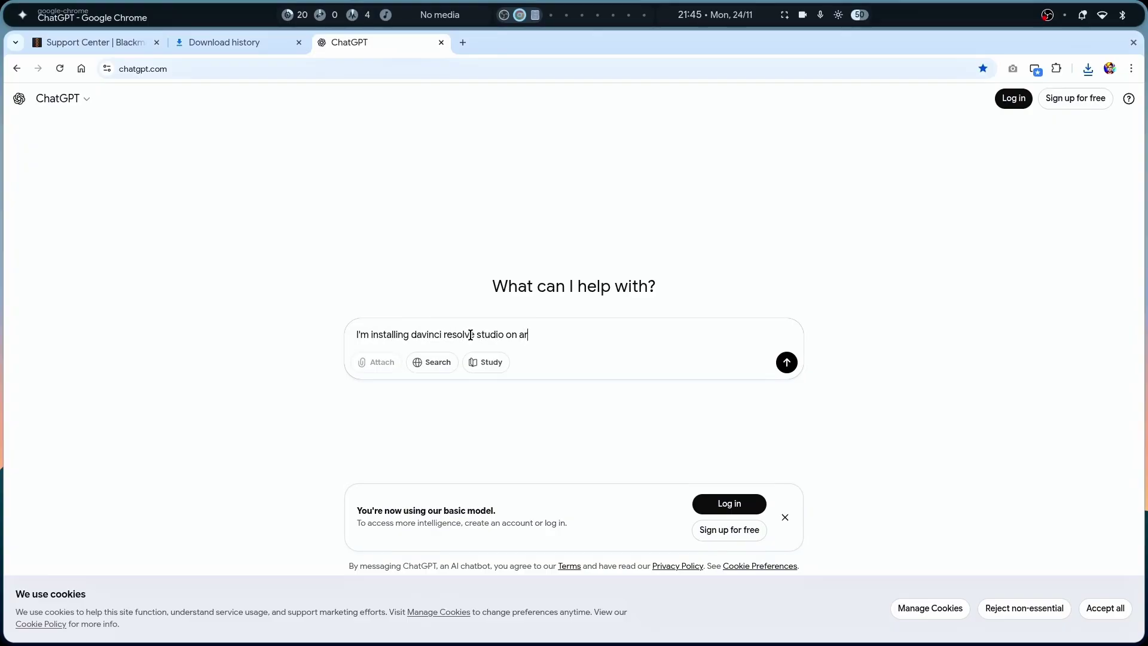
type("ch + hyprland setup with nvidia dkms driver pre installed...")
key("Return")
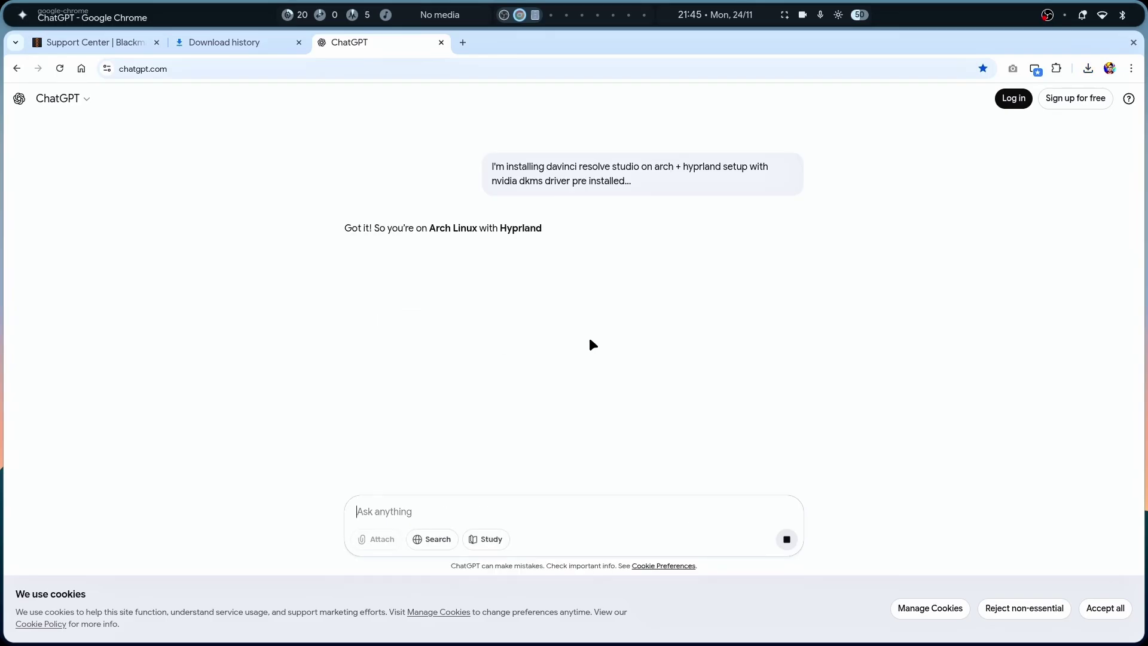
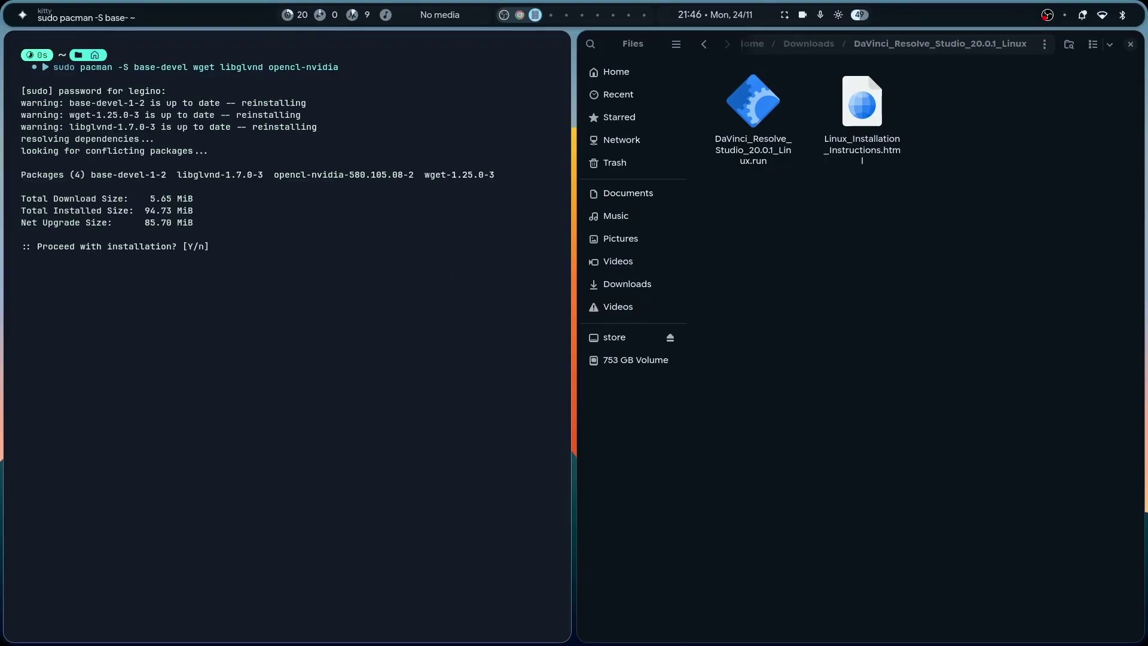
key("Return")
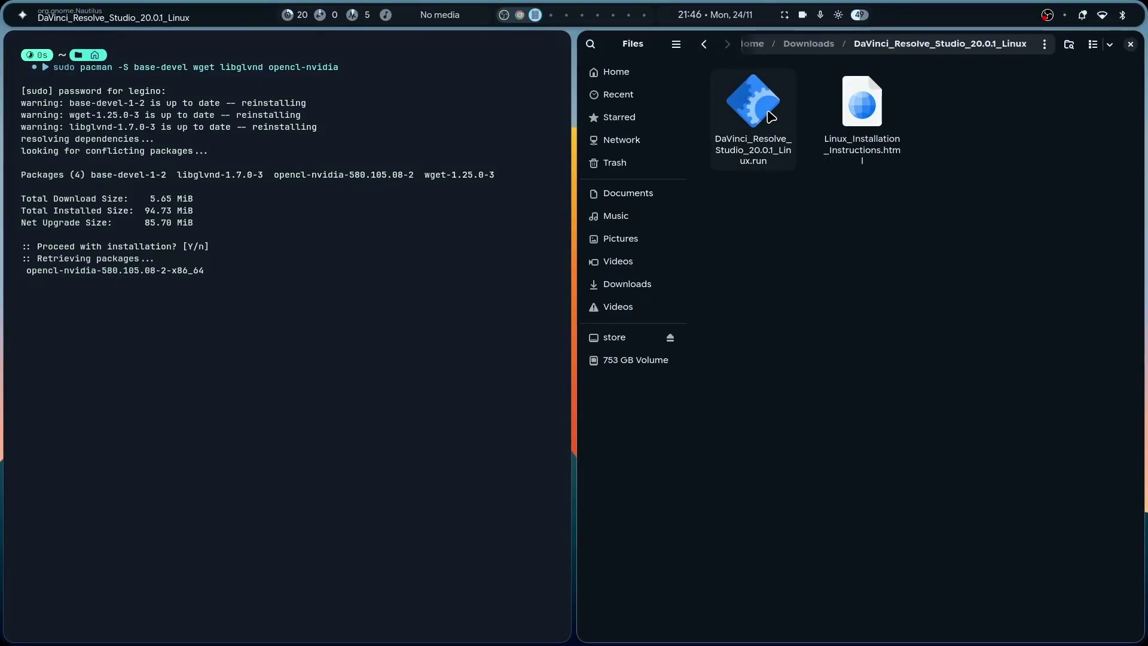
Submit the password, check the connection, and abort the stalled opencl-nvidia download.
left_click(1133, 25)
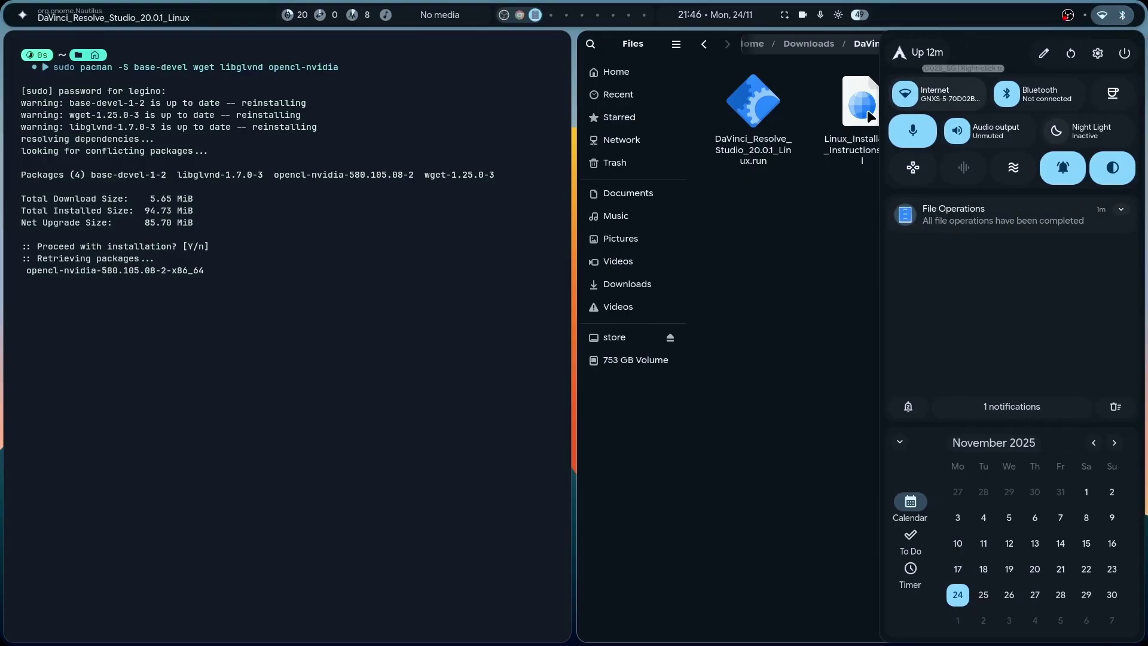
left_click(438, 258)
key("ctrl+c")
left_click(1102, 15)
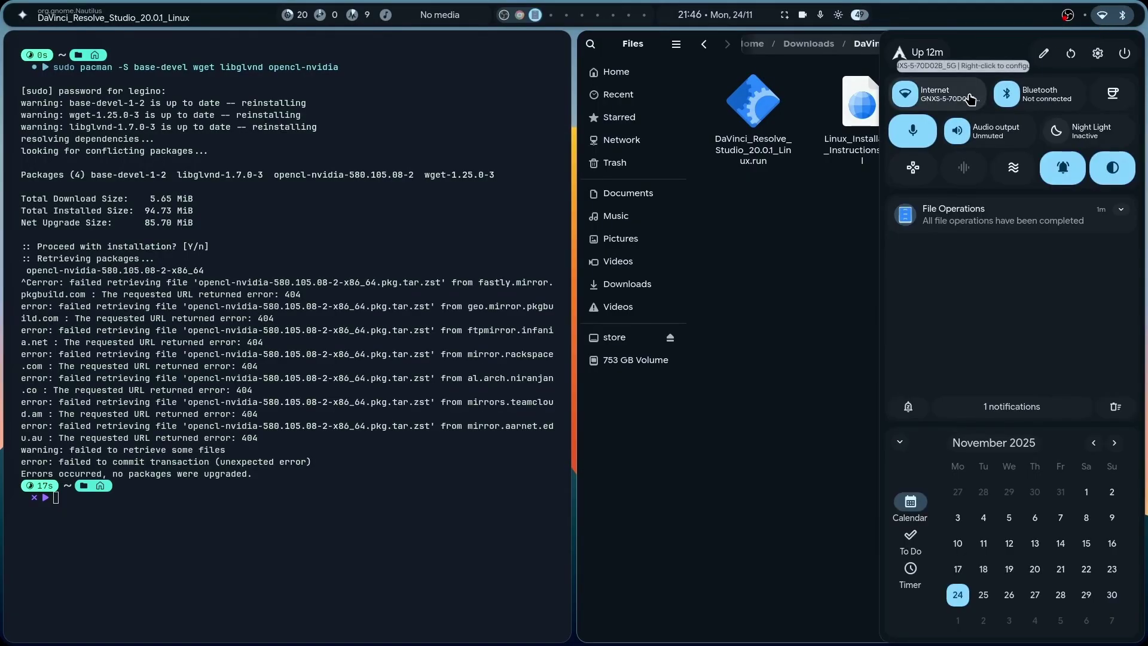
Pick another network from the Wi-Fi list and rerun the package install command.
right_click(910, 96)
right_click(910, 101)
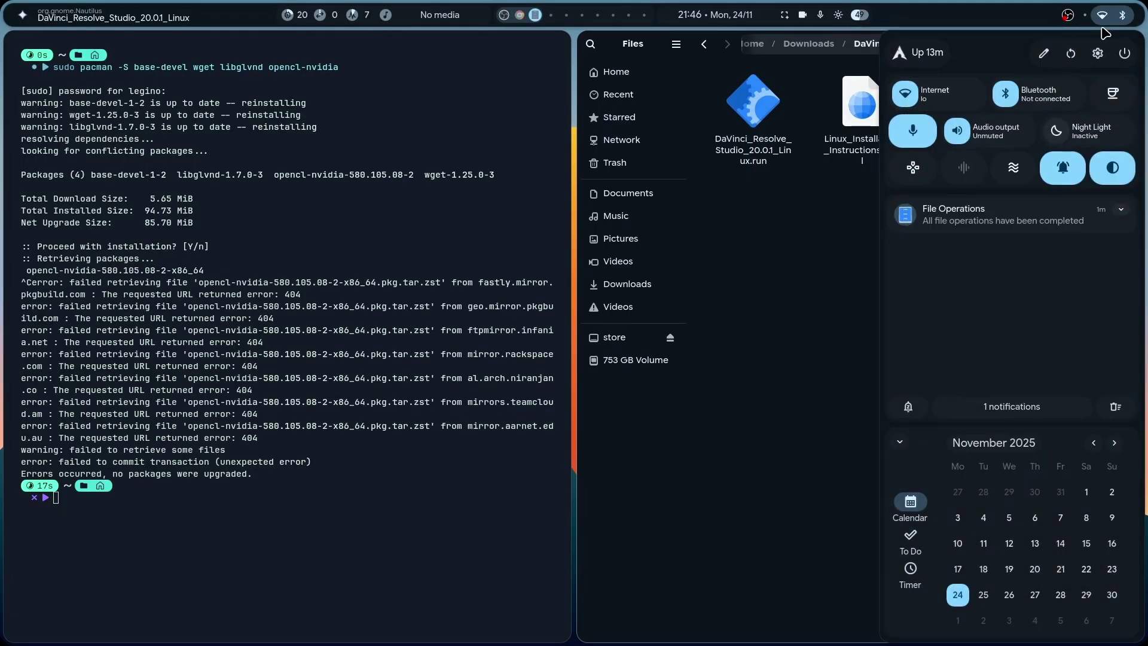
left_click(436, 279)
key("Up")
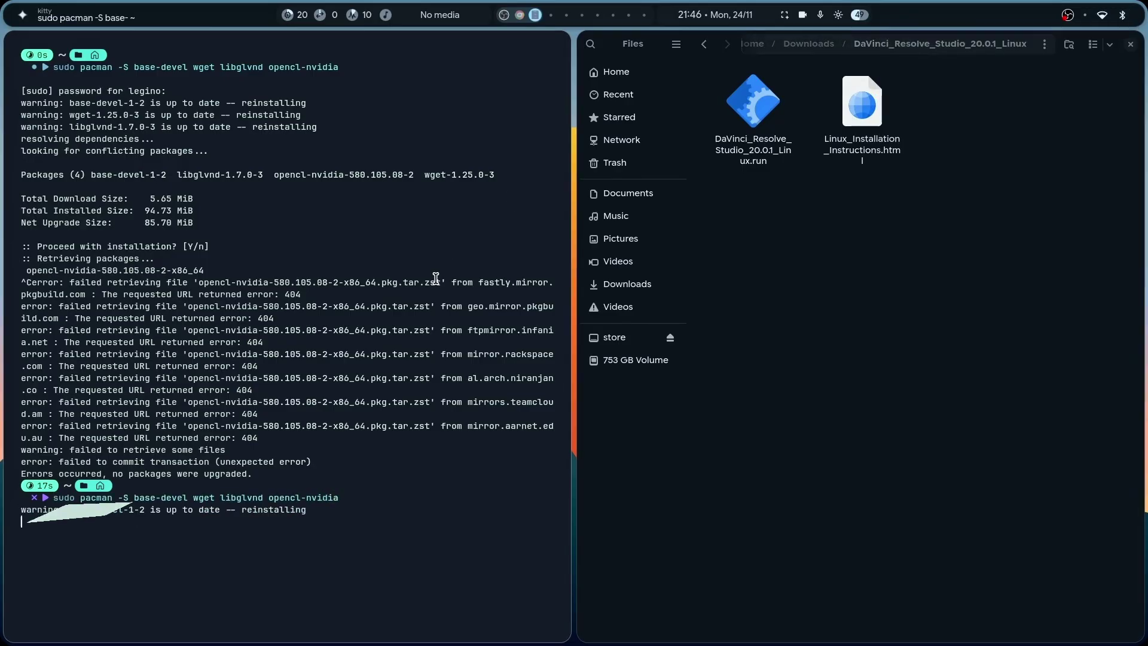
key("Return")
key("Return")
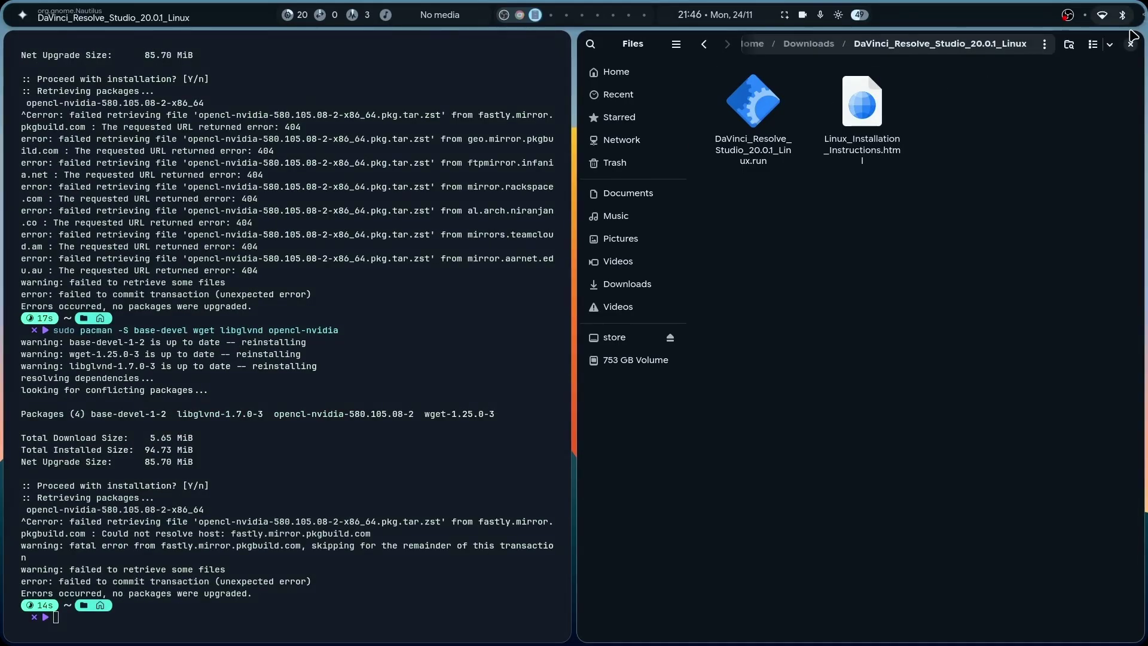
Connect to a different Wi-Fi network, clear the screen, and retry the install with confirmation.
left_click(1102, 14)
right_click(942, 92)
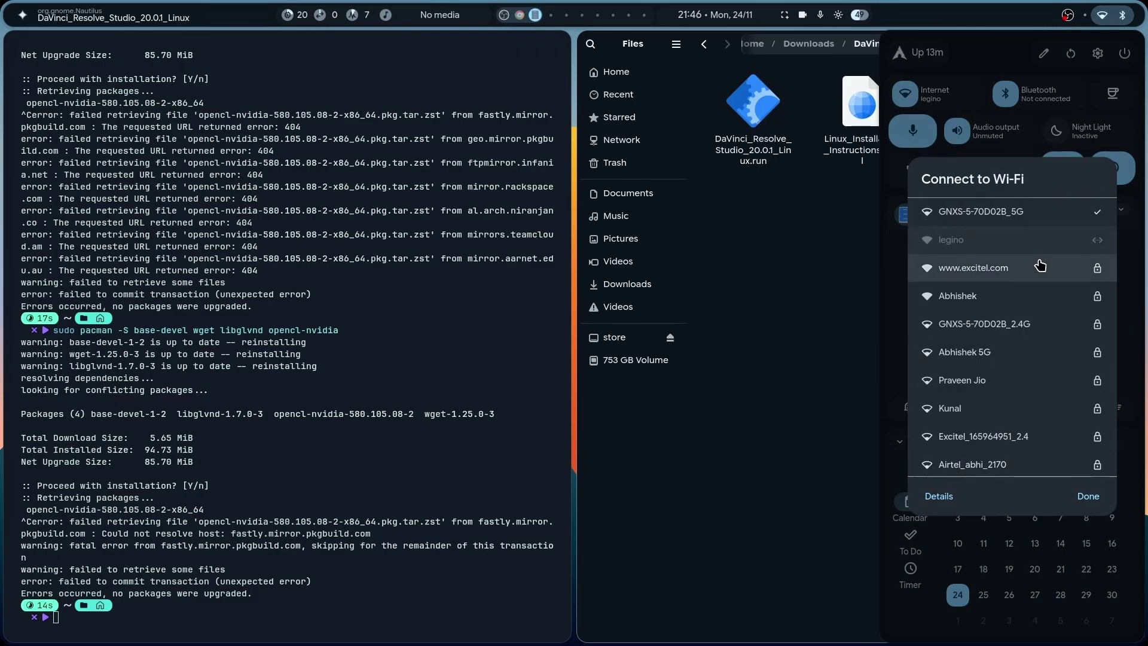
left_click(966, 264)
left_click(333, 397)
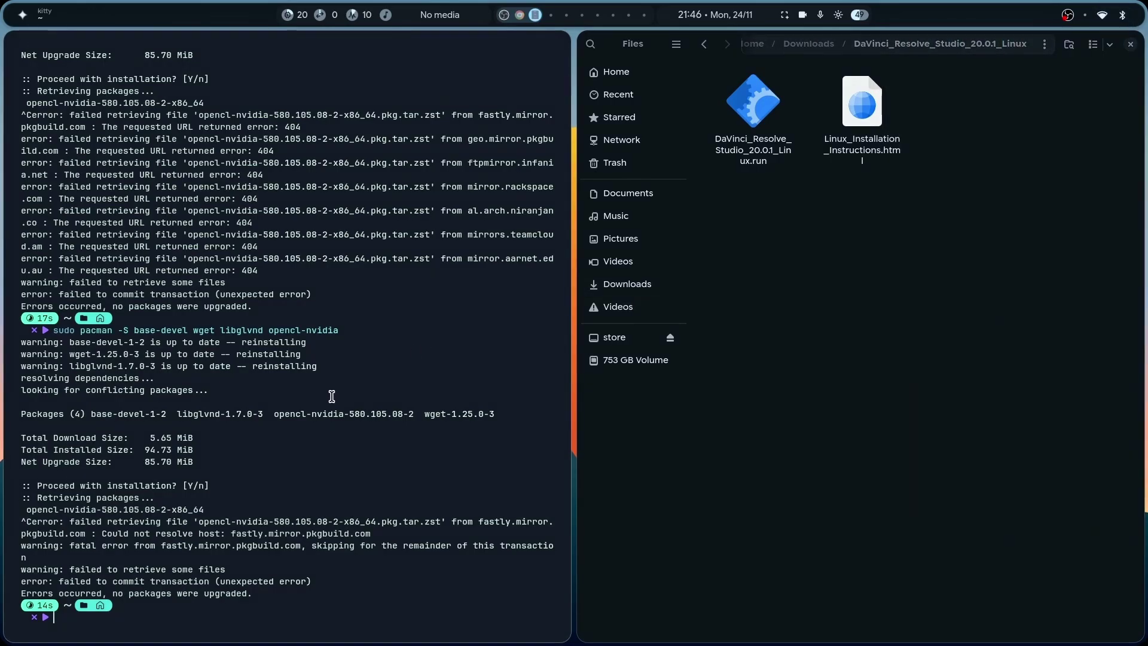
key("ctrl+l")
key("Up")
key("Return")
key("Return")
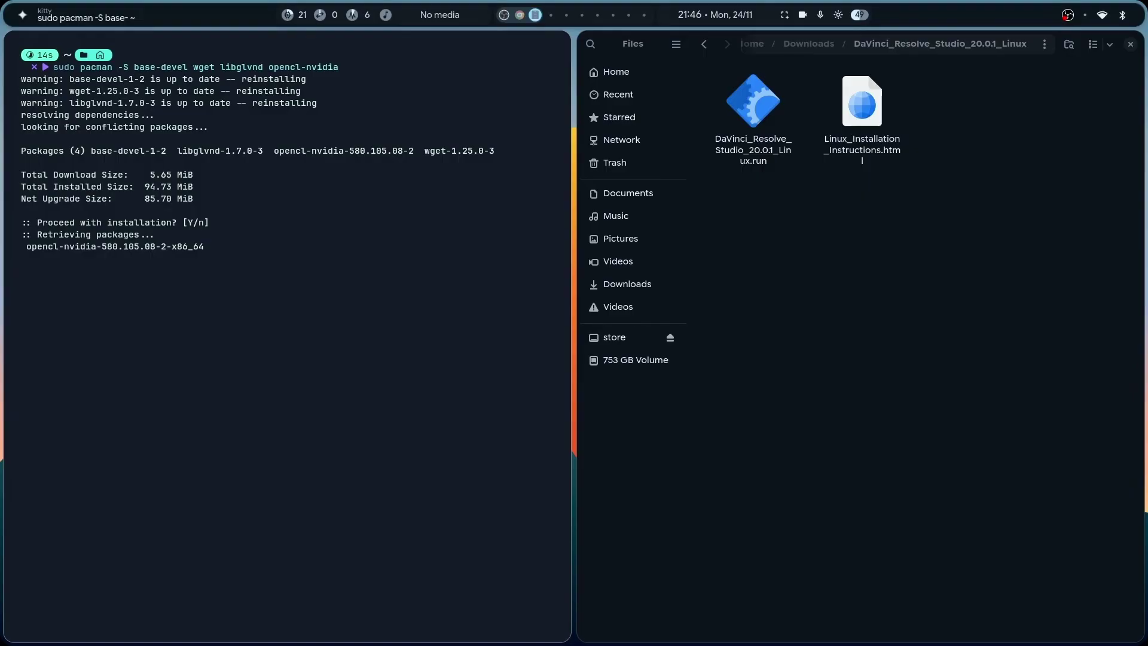
Copy the lib32-nvidia-utils install command from the ChatGPT guide and run it in kitty.
key("super+1")
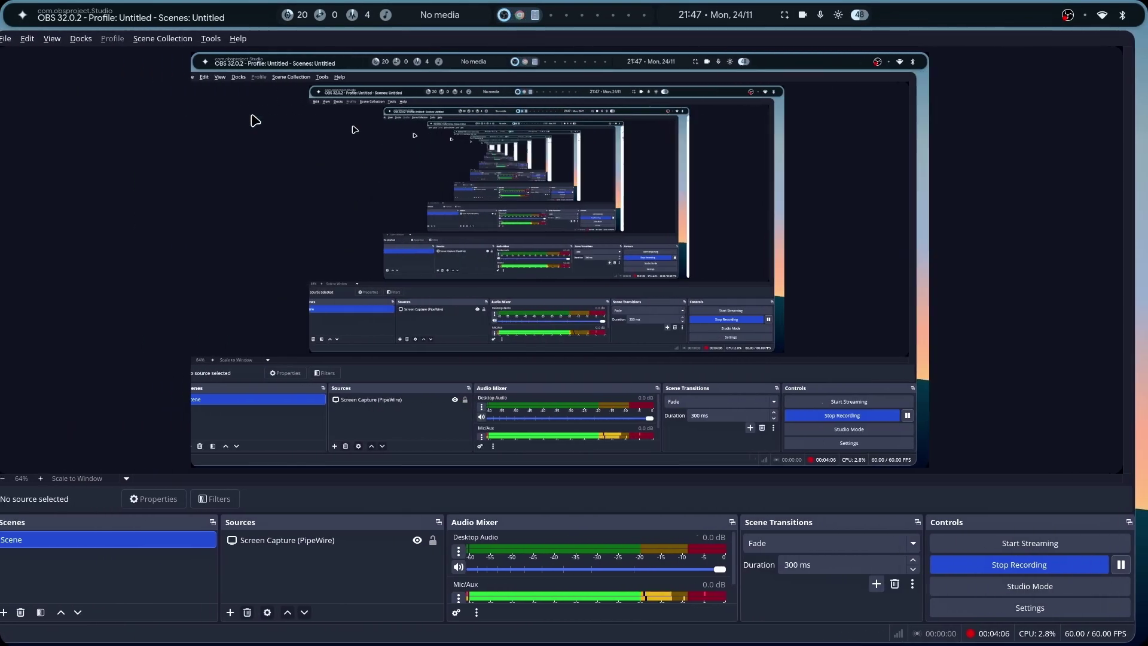
key("super+2")
scroll(429, 383, "down", 2)
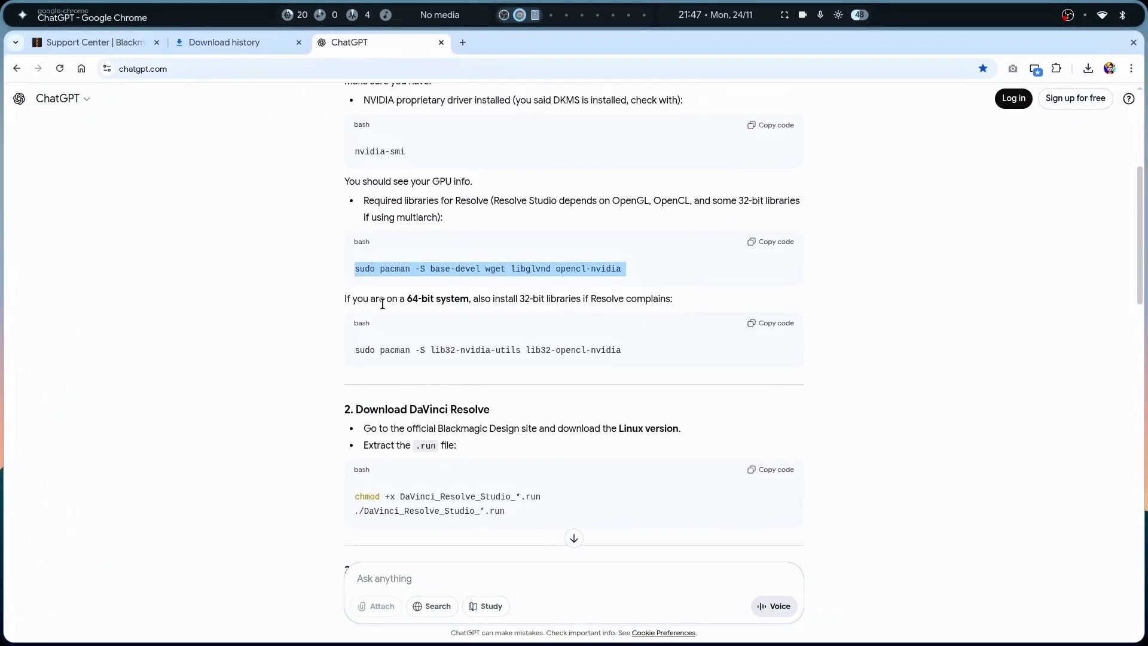
triple_click(489, 349)
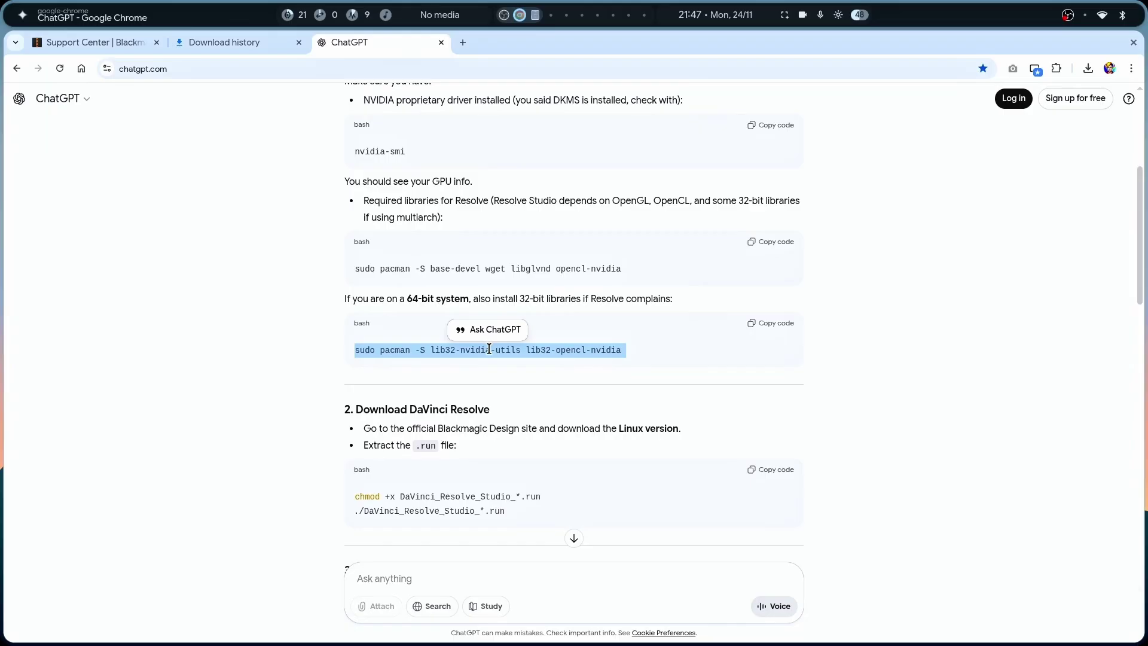
key("ctrl+c")
key("super+3")
key("ctrl+shift+v")
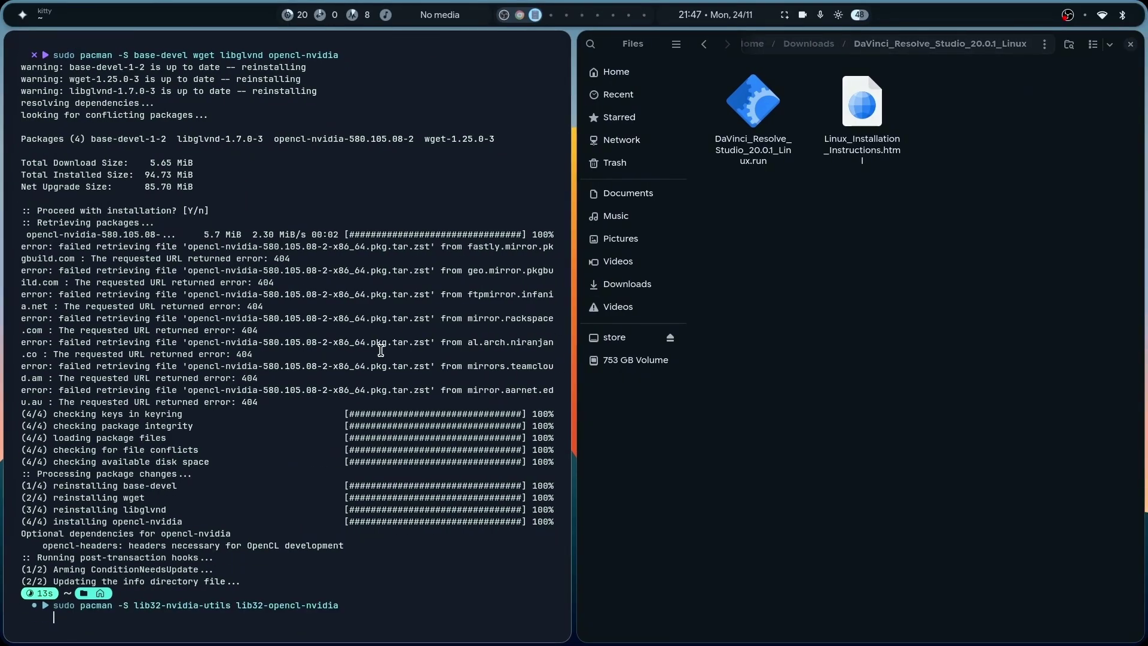
key("Return")
Retry the lib32 package install with yay instead of sudo pacman, accepting the default provider.
key("Up")
key("ctrl+Left")
key("ctrl+Left")
key("ctrl+Left")
key("ctrl+Left")
key("ctrl+Left")
key("ctrl+Left")
key("ctrl+Left")
key("ctrl+Left")
key("ctrl+Left")
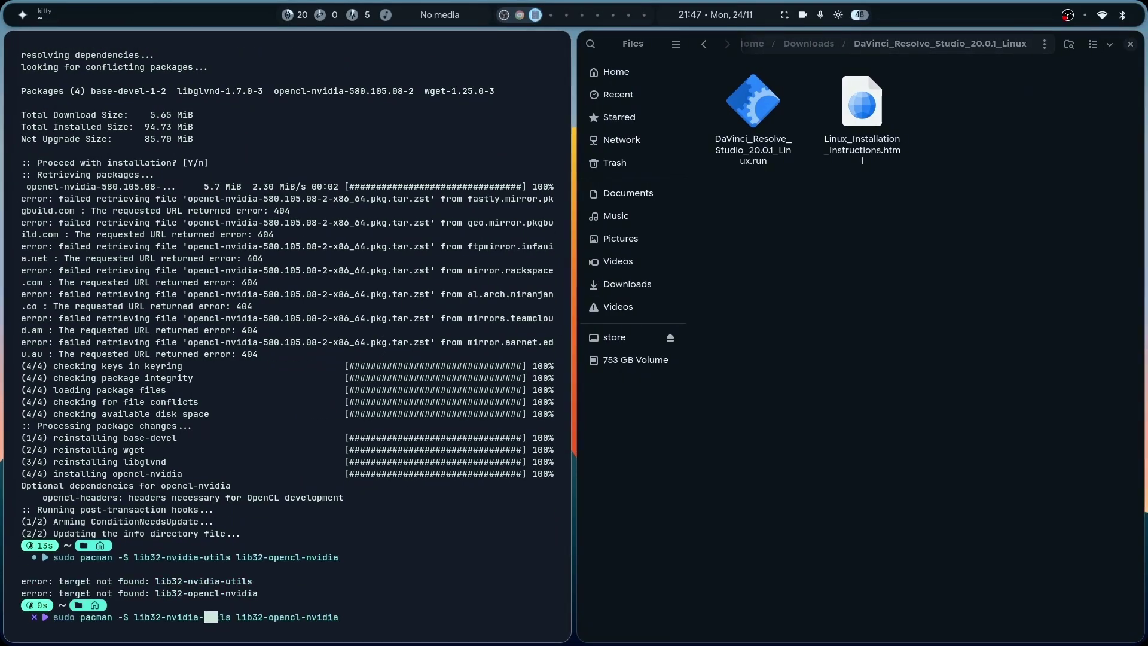
key("ctrl+Delete")
key("ctrl+Delete")
type("yay")
key("Return")
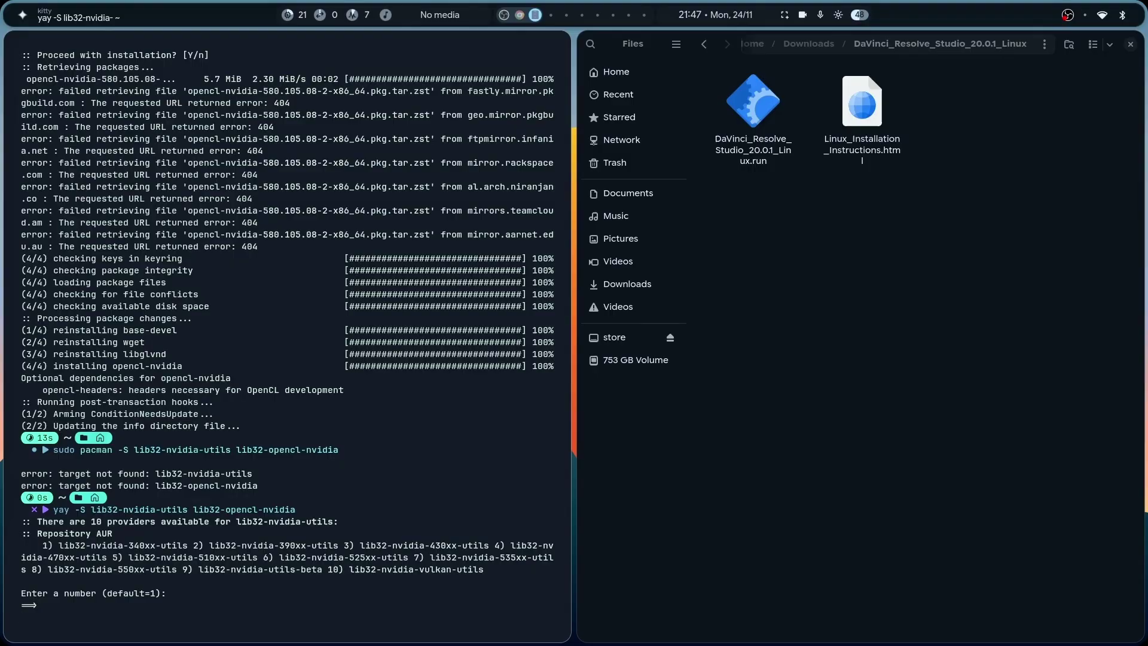
key("Return")
key("Return")
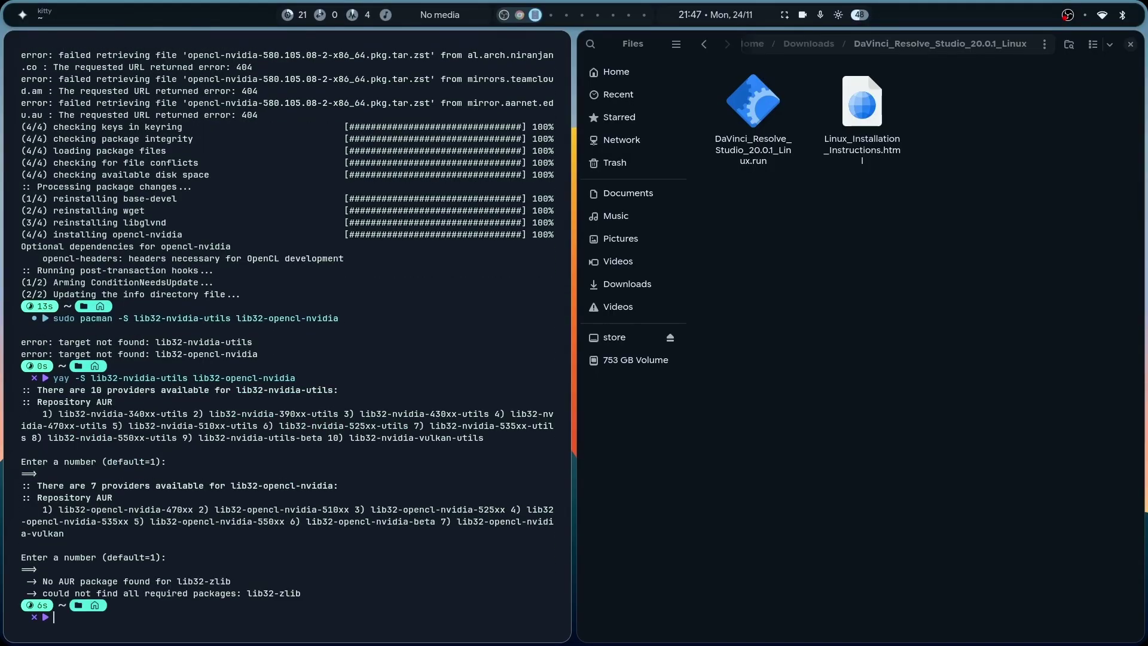
Copy the libxss, libxcb, libxrandr, alsa-lib and gtk3 install command, run it, and confirm.
key("super+2")
scroll(496, 266, "down", 3)
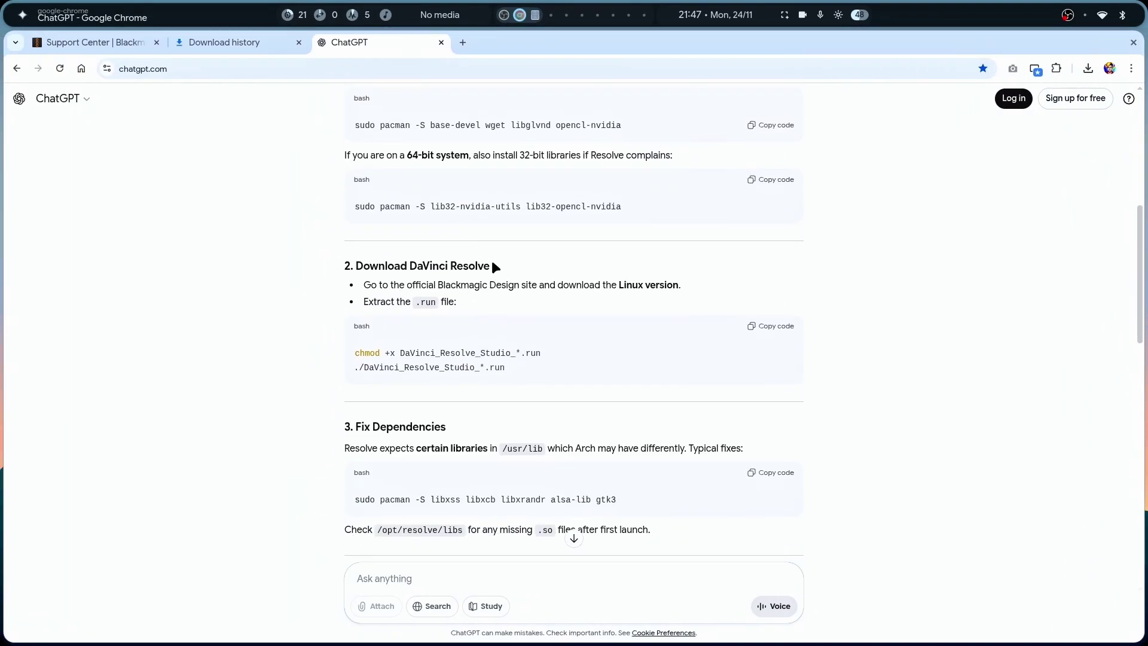
scroll(480, 331, "down", 3)
triple_click(452, 281)
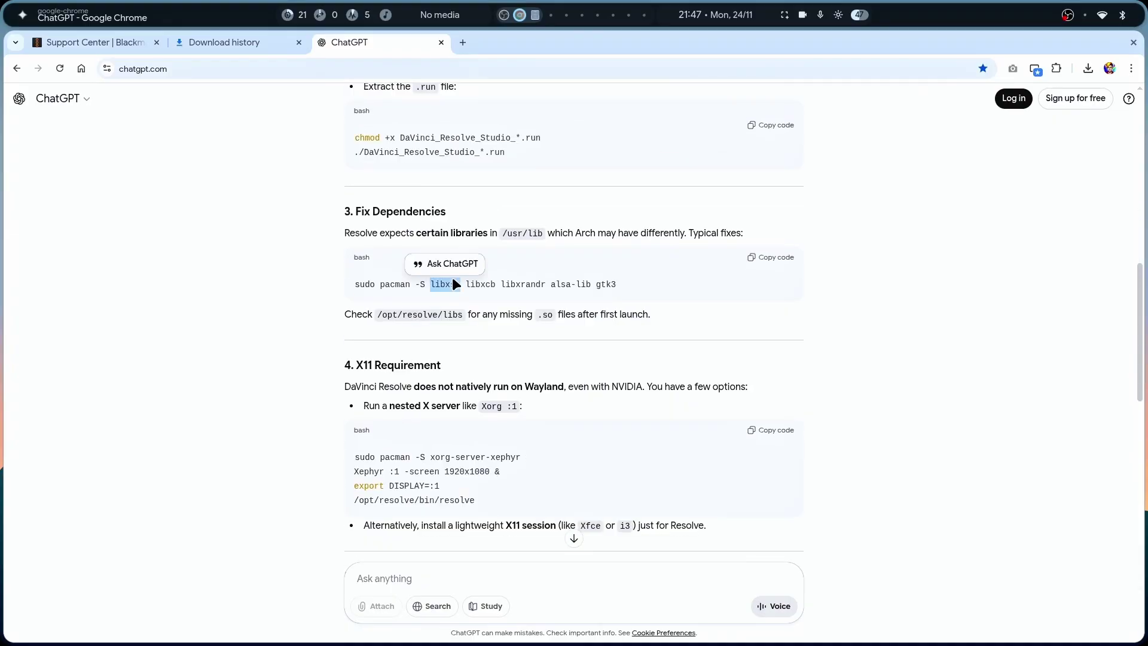
left_click(425, 297)
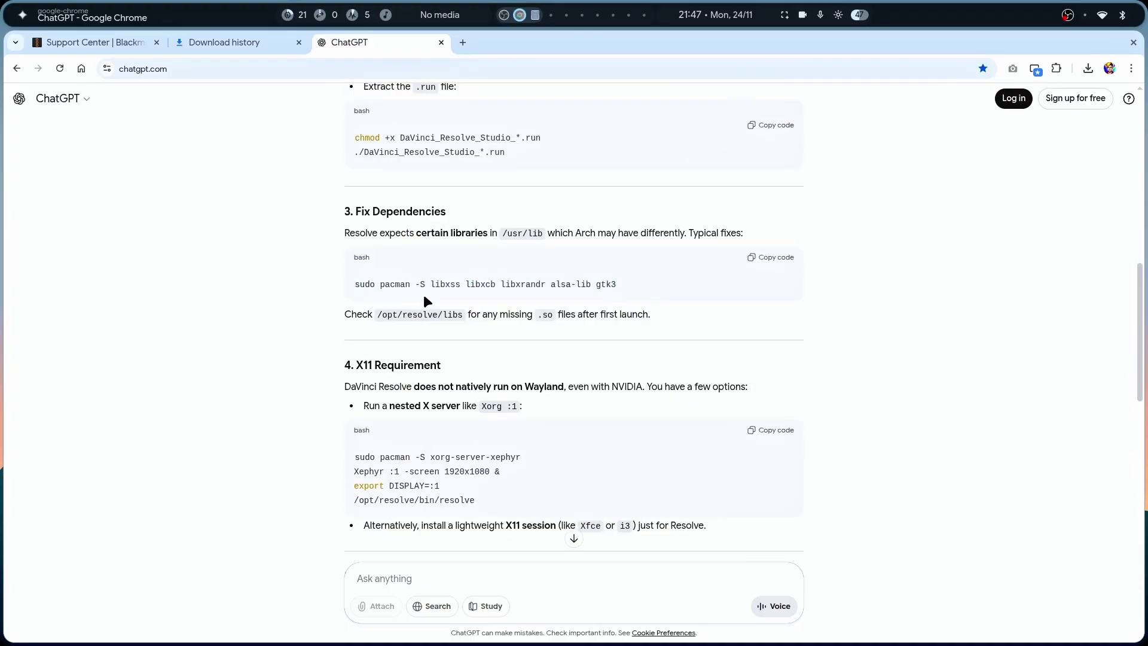
triple_click(453, 281)
key("ctrl+c")
key("super+1")
key("ctrl+shift+v")
key("Return")
key("Return")
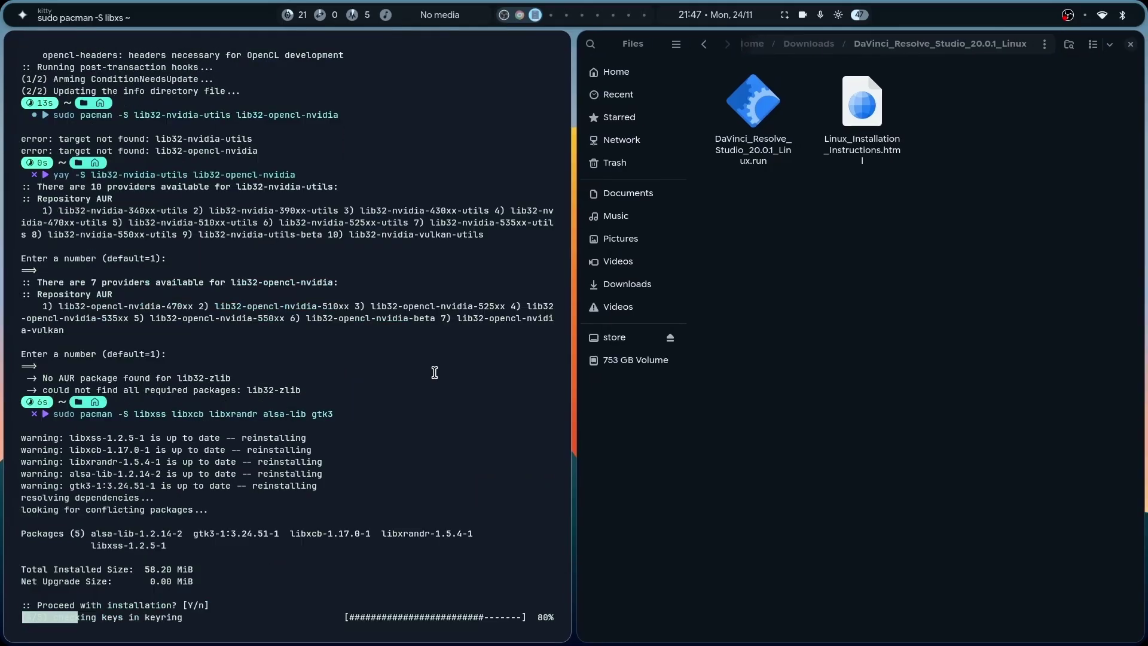
right_click(763, 100)
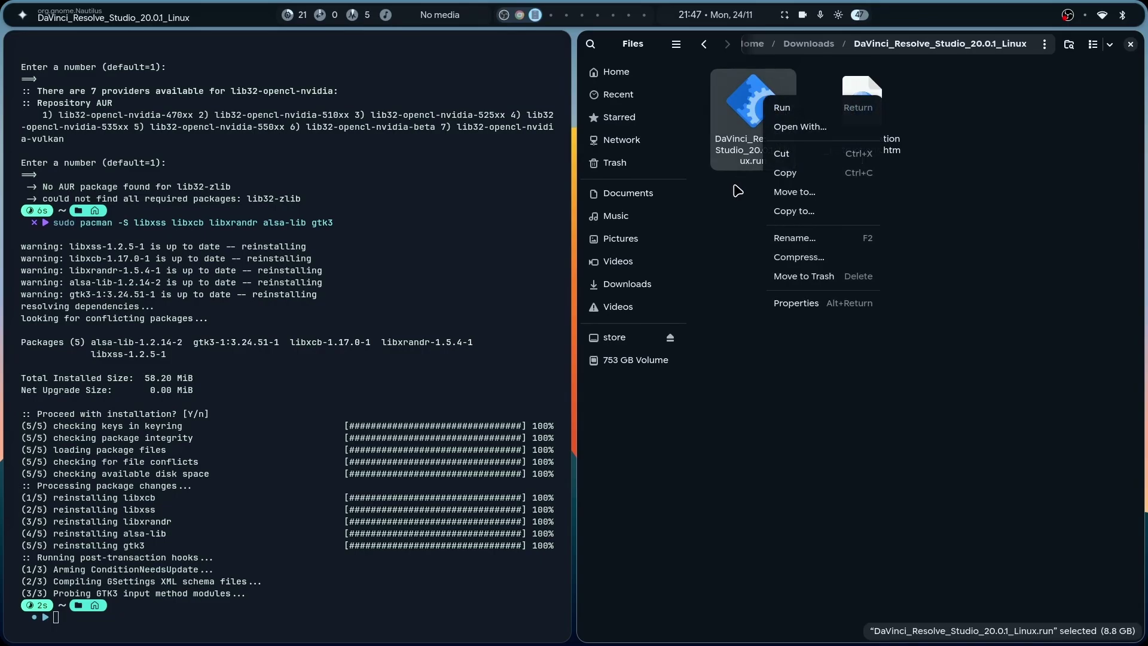
left_click(737, 190)
right_click(780, 113)
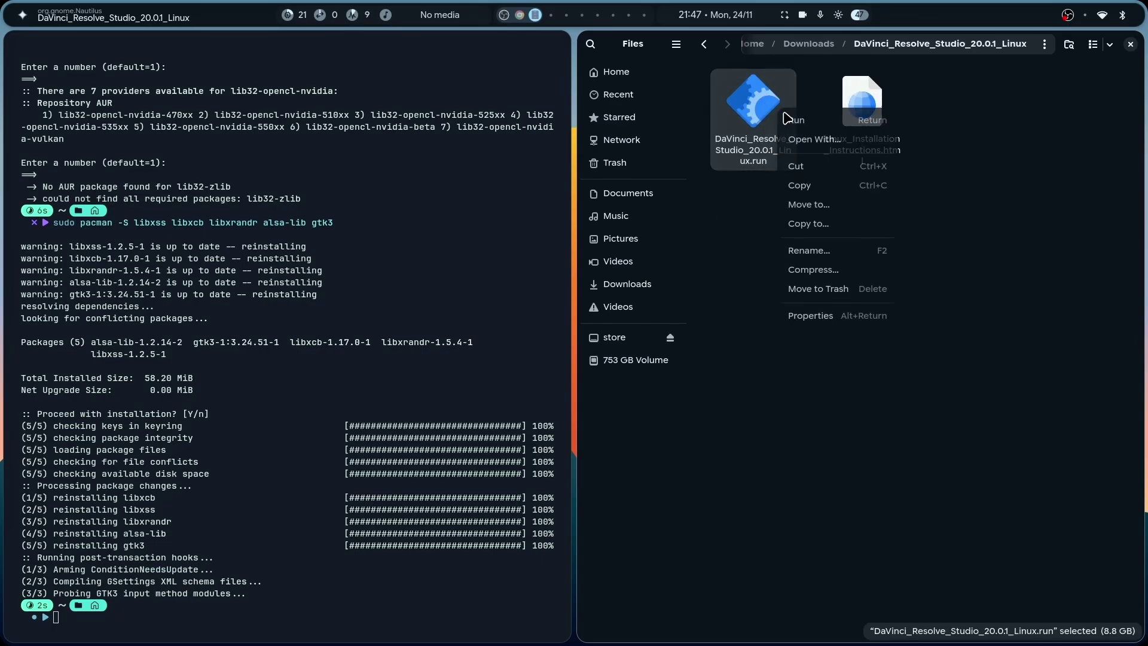
left_click(825, 120)
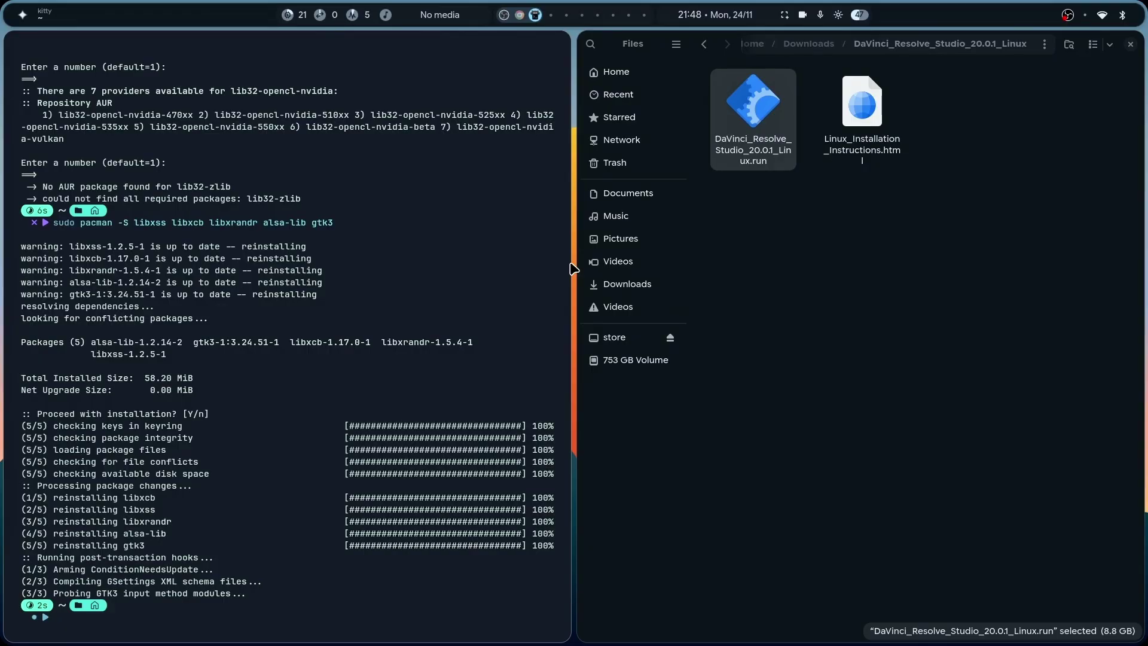
left_click_drag(574, 269, 583, 275)
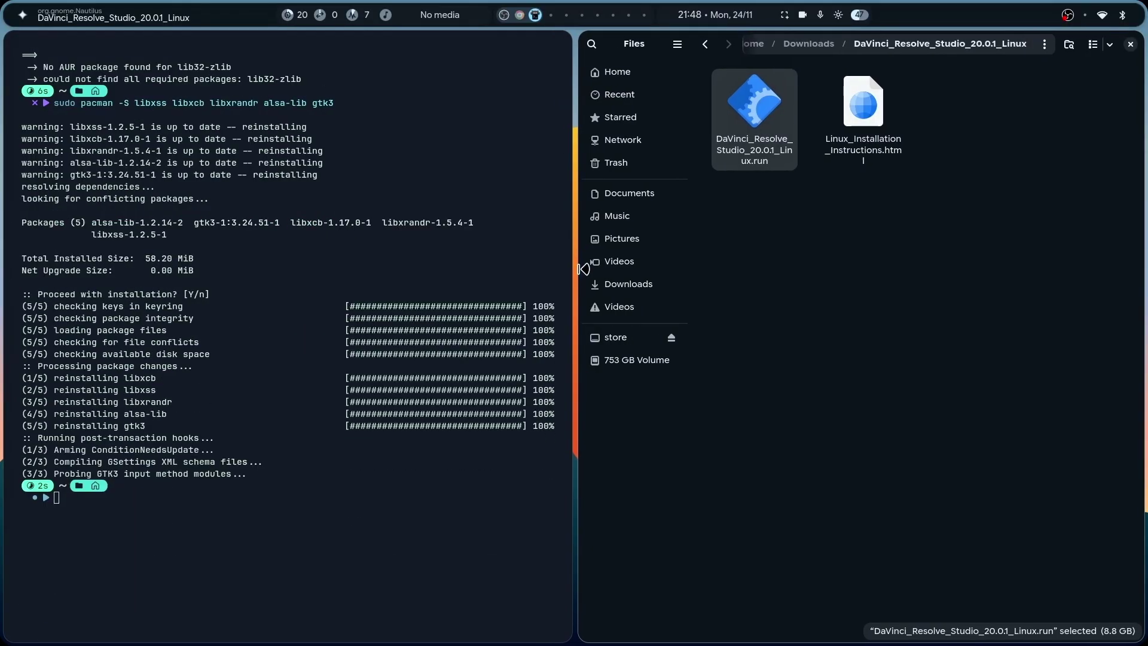
Cycle through the workspaces and land on Chrome showing the ChatGPT guide's X11 Requirement section.
key("super+ctrl+Right")
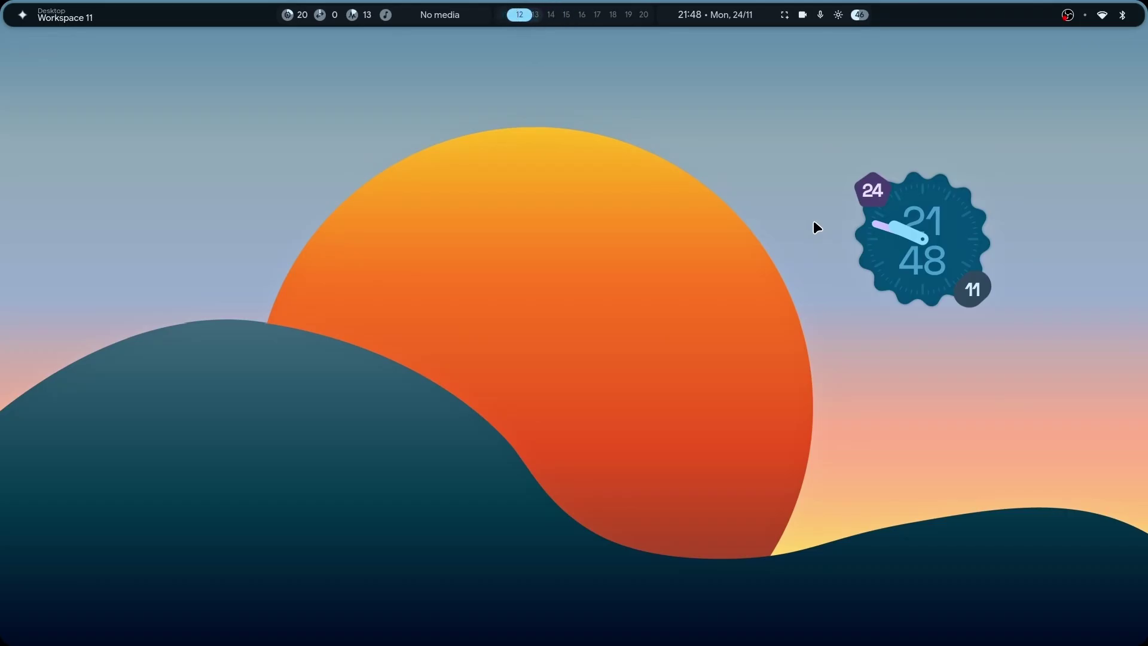
key("super+ctrl+Left")
key("super+ctrl+Left")
key("super+ctrl+Left")
key("super+ctrl+Left")
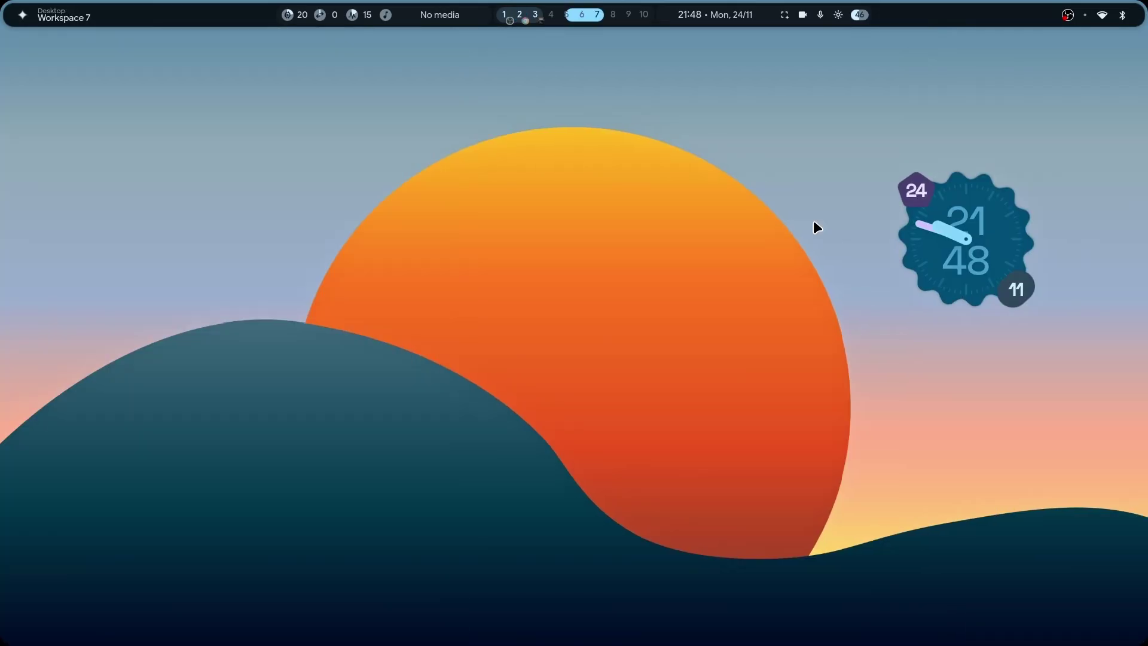
key("super+ctrl+Left")
key("super+ctrl+Left")
key("super+ctrl+Left")
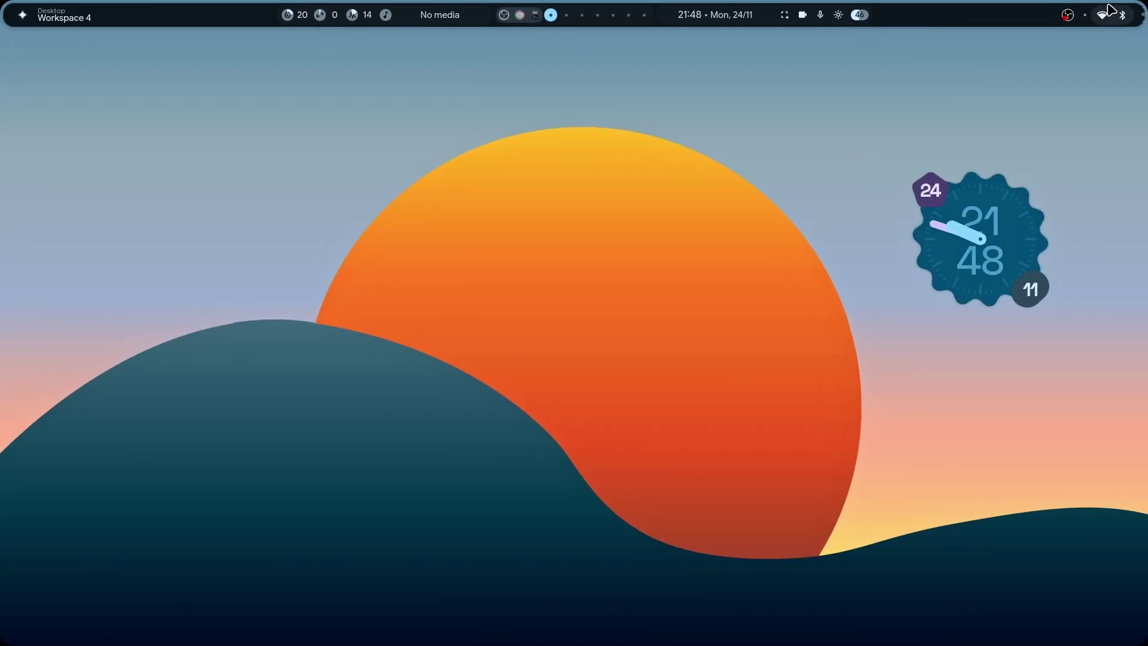
left_click(1110, 10)
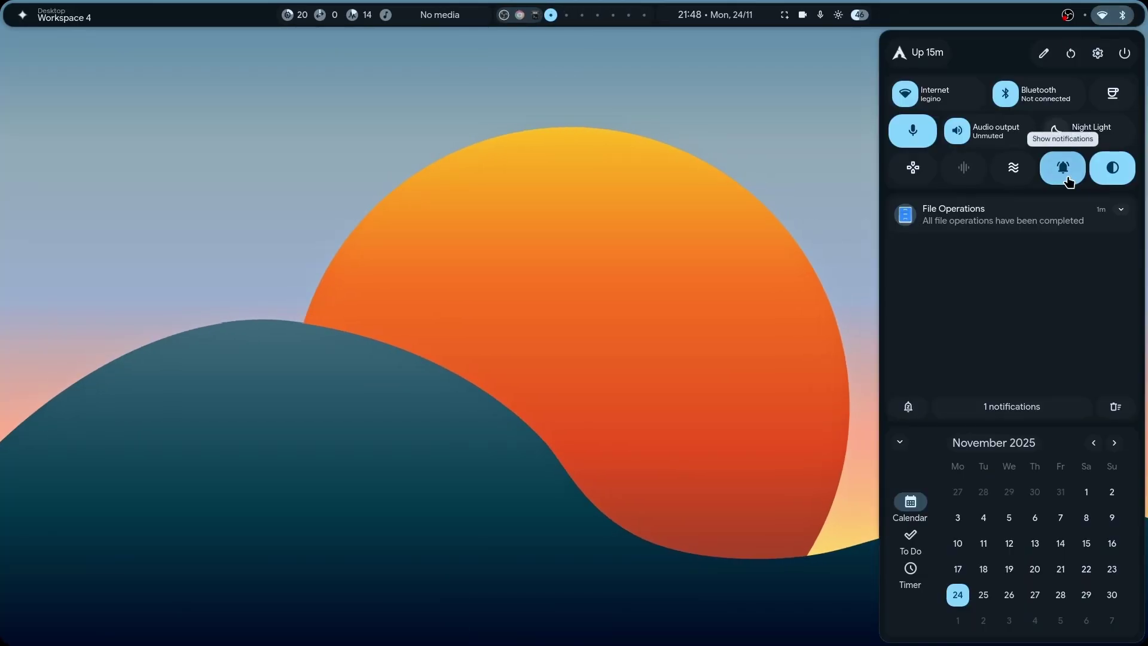
left_click(1111, 406)
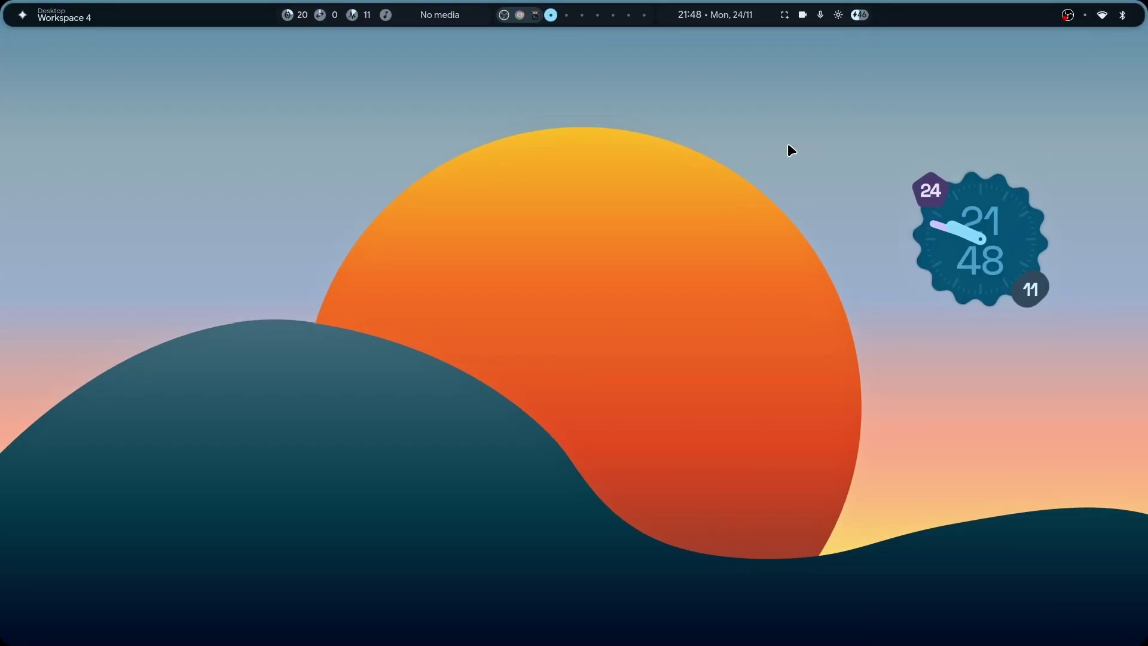
key("super+3")
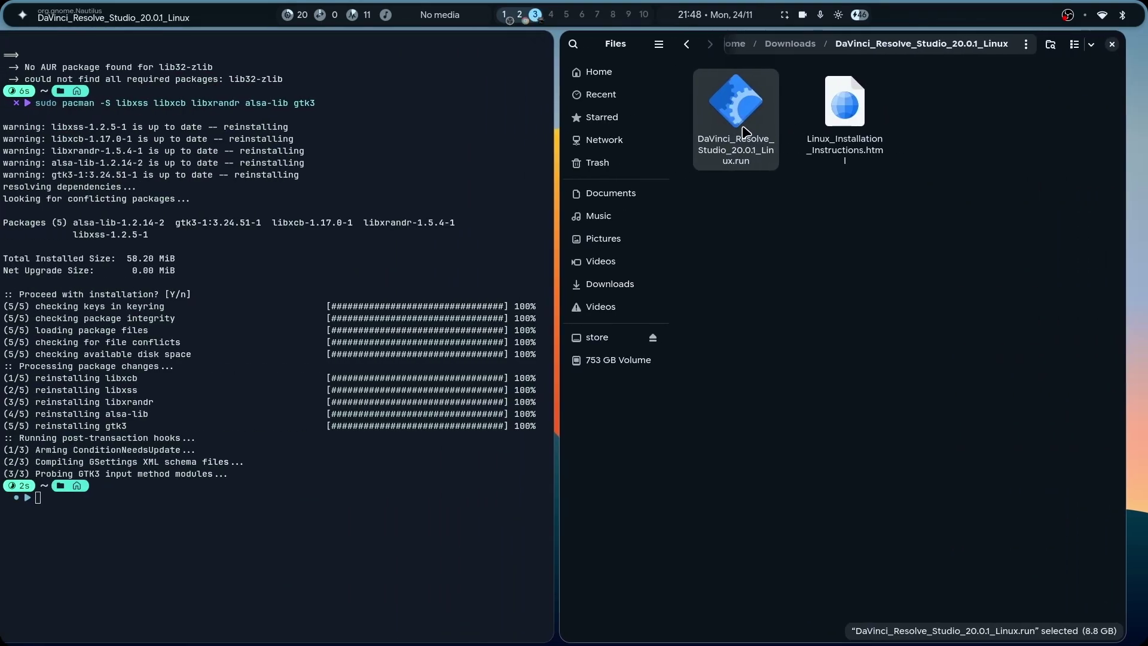
key("super+2")
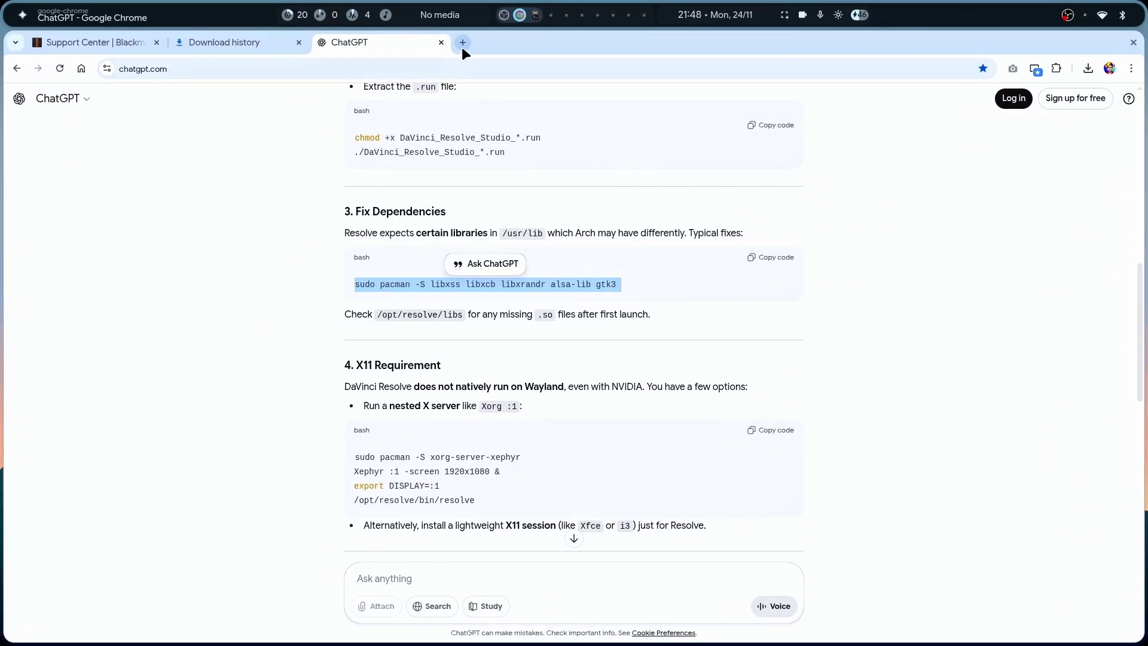
In a new ChatGPT tab, ask how to install Steam on Arch with Hyprland.
left_click(462, 43)
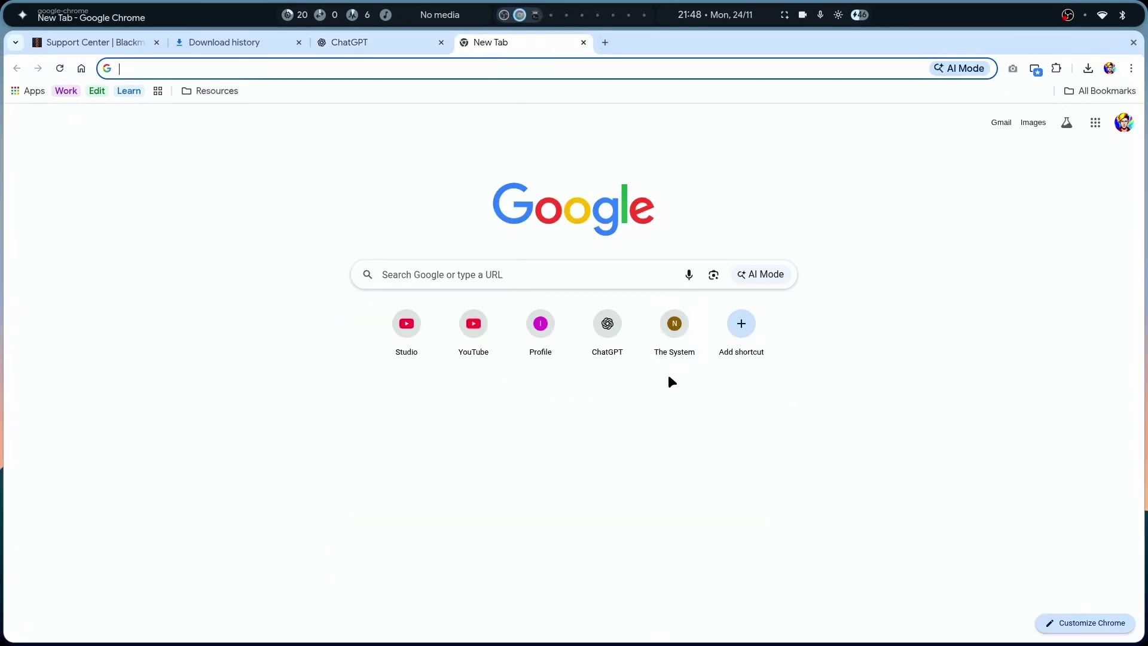
right_click(509, 38)
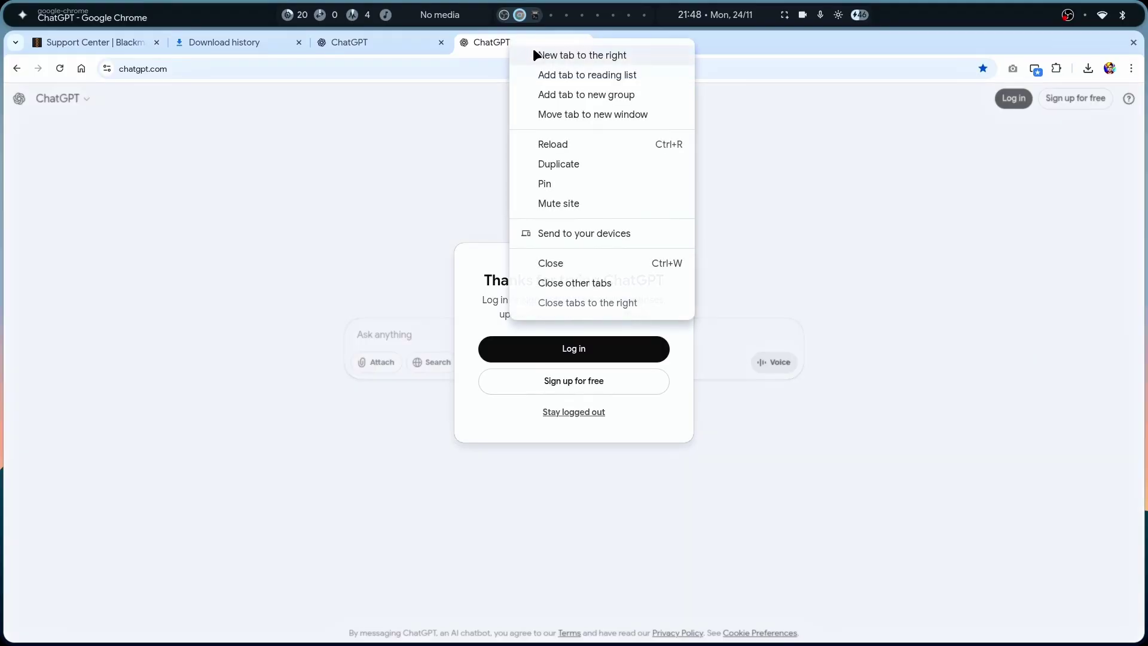
type("na")
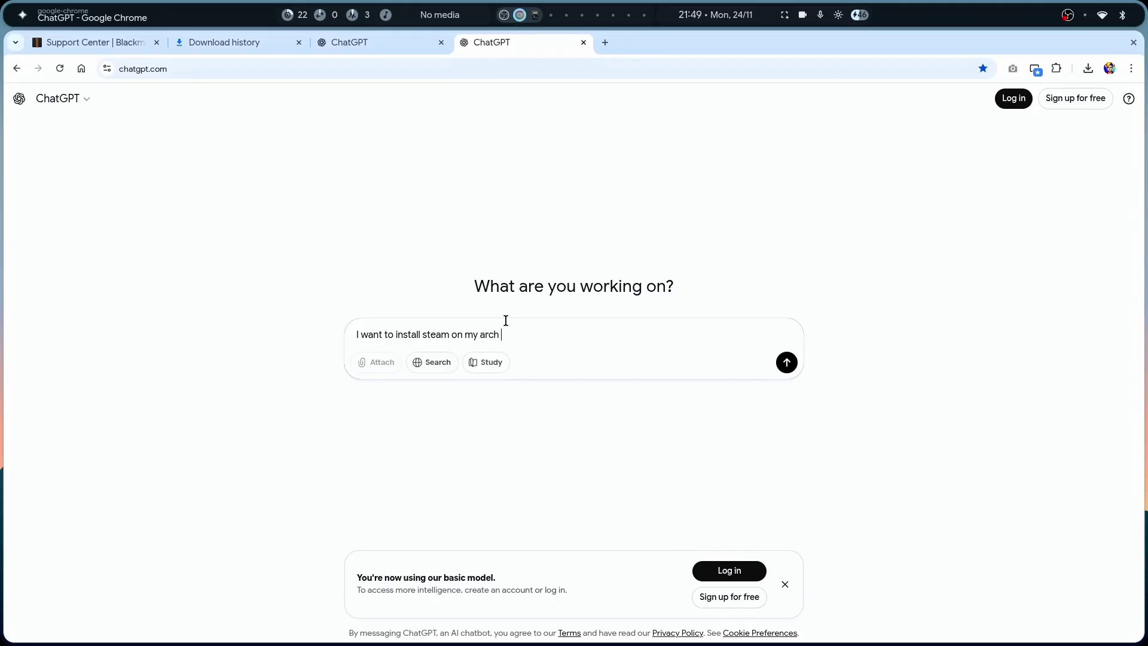
type("hyprland setup")
key("Return")
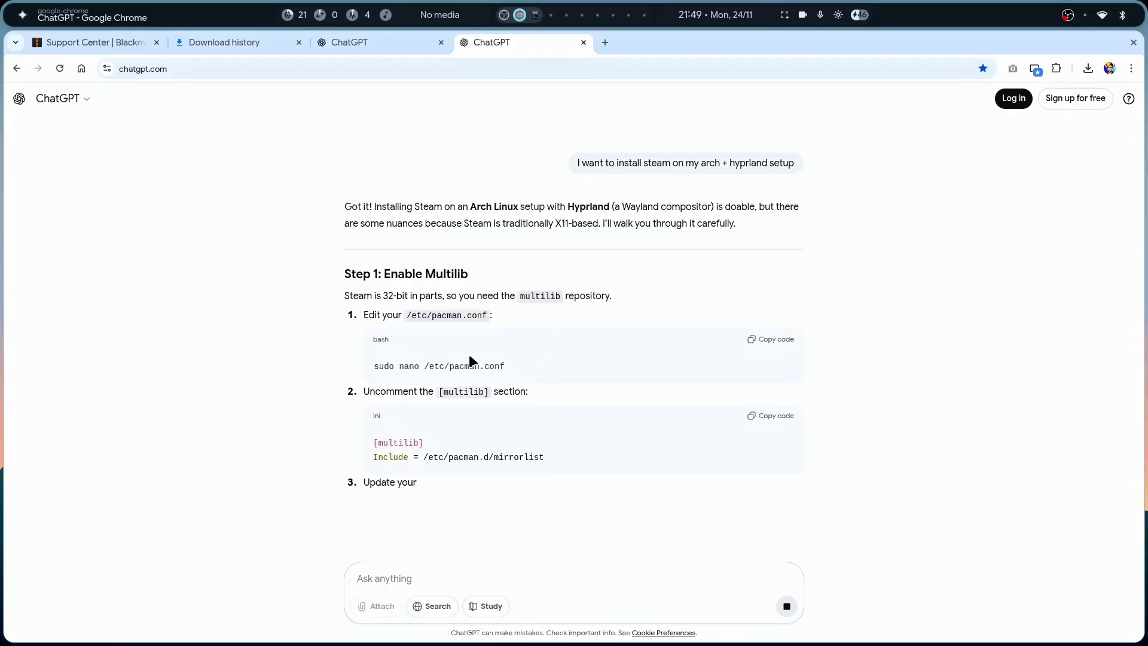
Select the 'sudo pacman -S steam' command from the reply and bring up a terminal.
scroll(455, 371, "down", 5)
triple_click(443, 388)
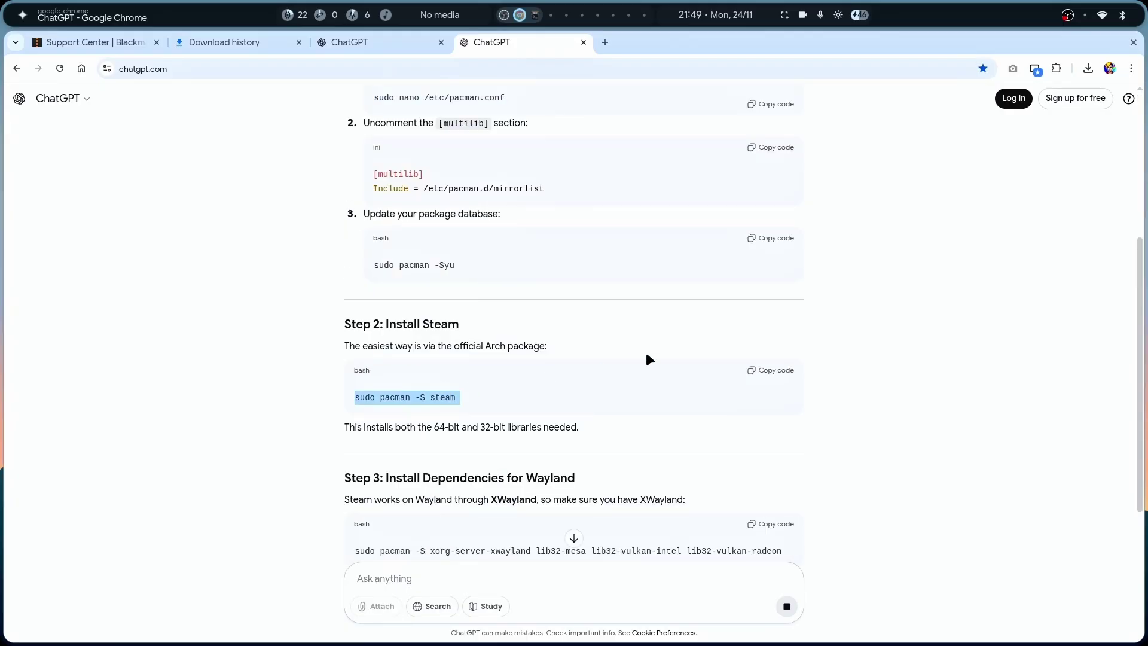
key("super+Return")
Run the pasted 'sudo pacman -S steam' command with the administrator password.
middle_click(668, 344)
key("Return")
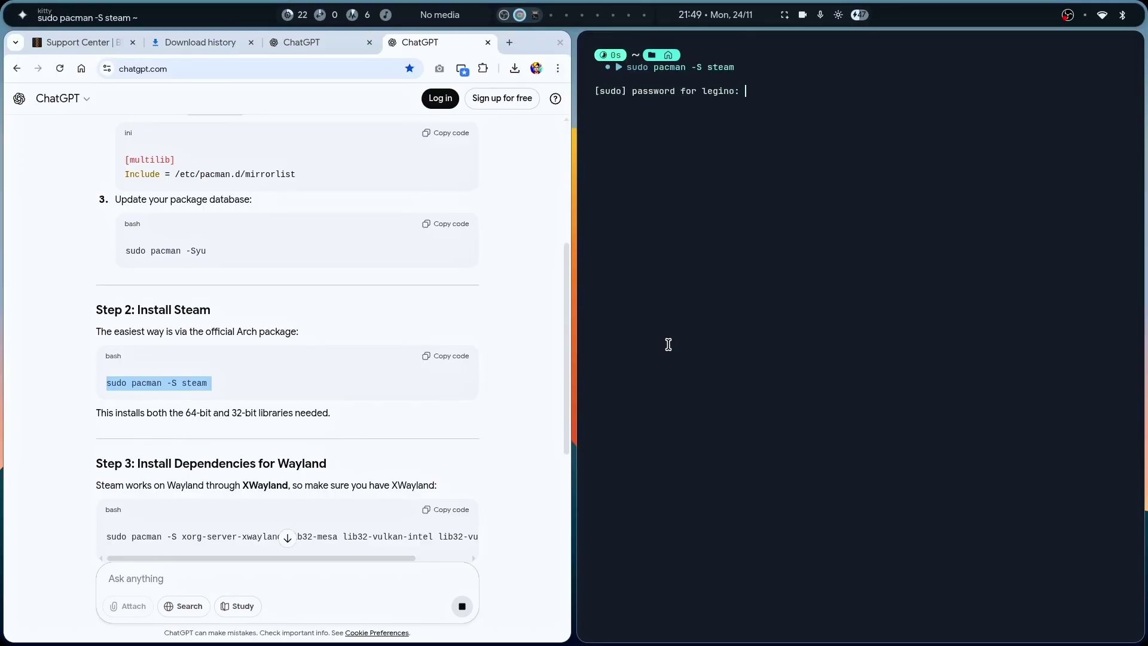
key("Return")
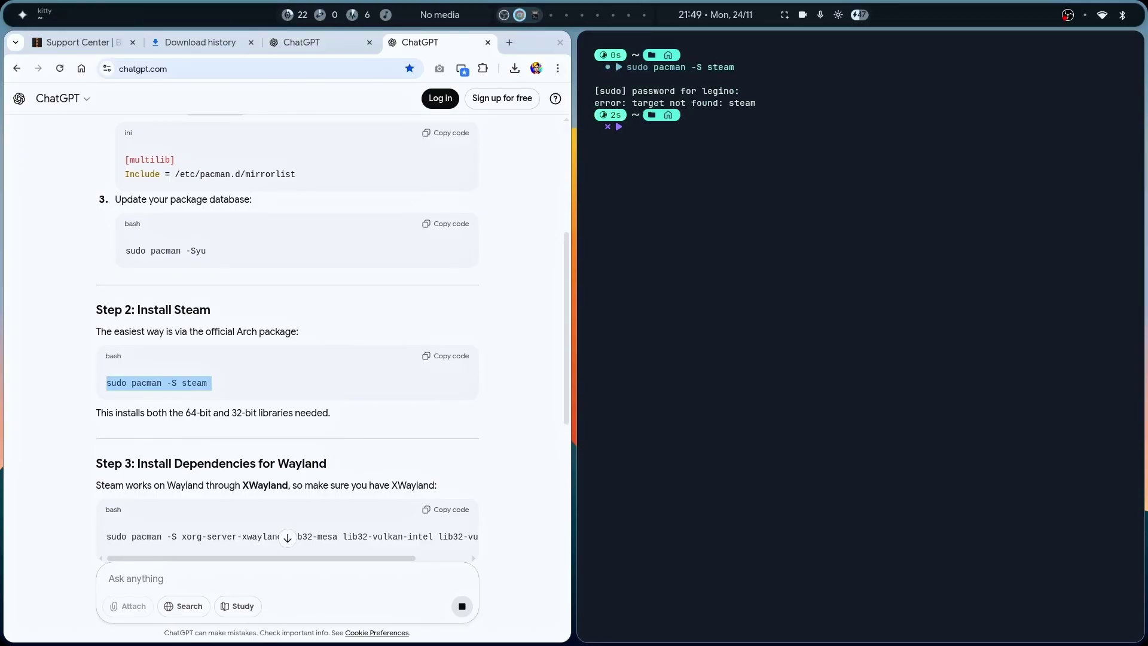
key("super+q")
Open /etc/pacman.conf in nano with 'sudo nano /etc/pacman.conf' in a new terminal.
scroll(554, 186, "up", 3)
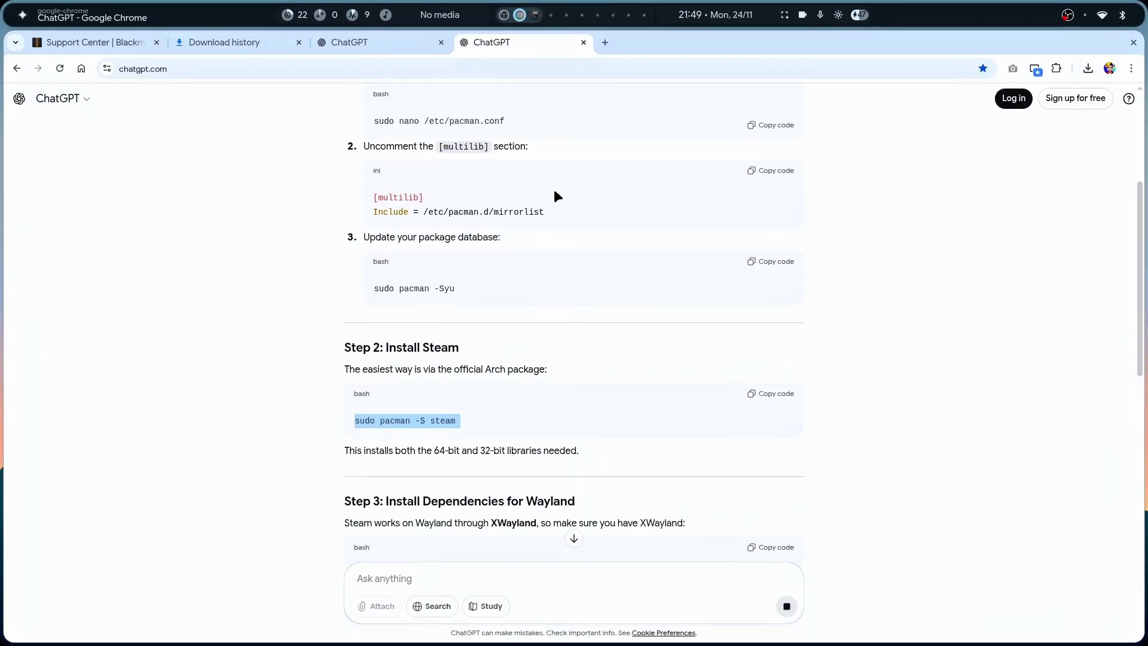
triple_click(497, 230)
key("super+Return")
type("sudo nano /etc/pacman.conf")
key("Return")
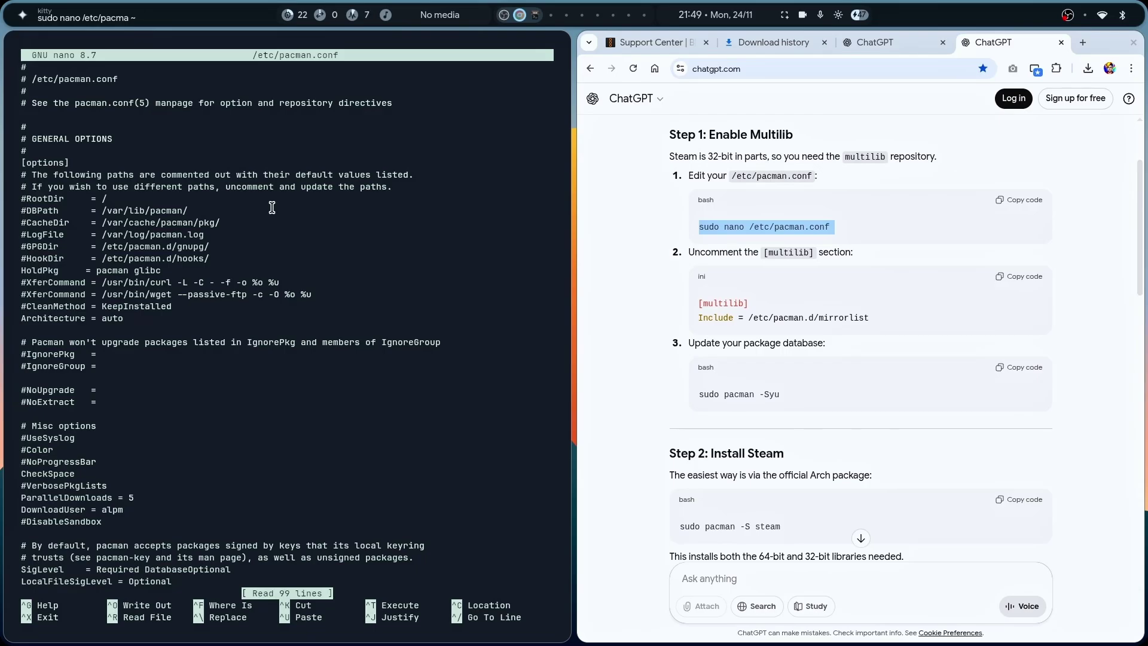
Uncomment the [multilib] header and its Include line, then save pacman.conf and exit nano.
key("Down")
key("Down")
key("Down")
key("Down")
key("Down")
key("Down")
key("Down")
key("Down")
key("Down")
key("Down")
key("Down")
key("Down")
key("Down")
key("Down")
key("Down")
key("Down")
key("Down")
key("Down")
key("Down")
key("Down")
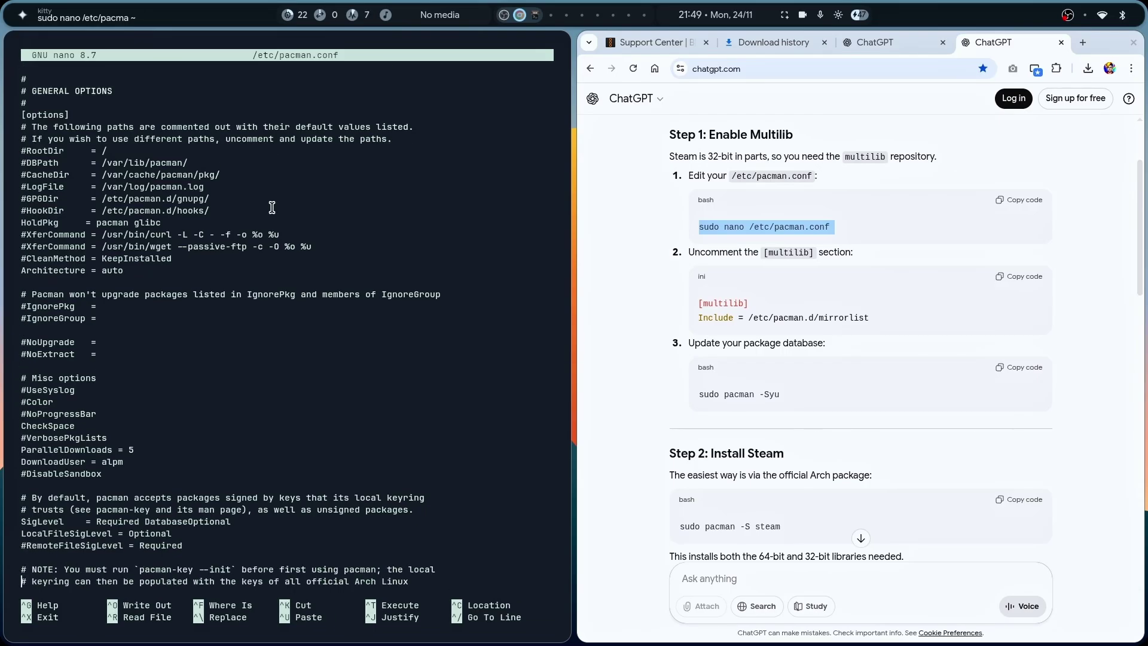
key("Down")
key("Down")
key("Down")
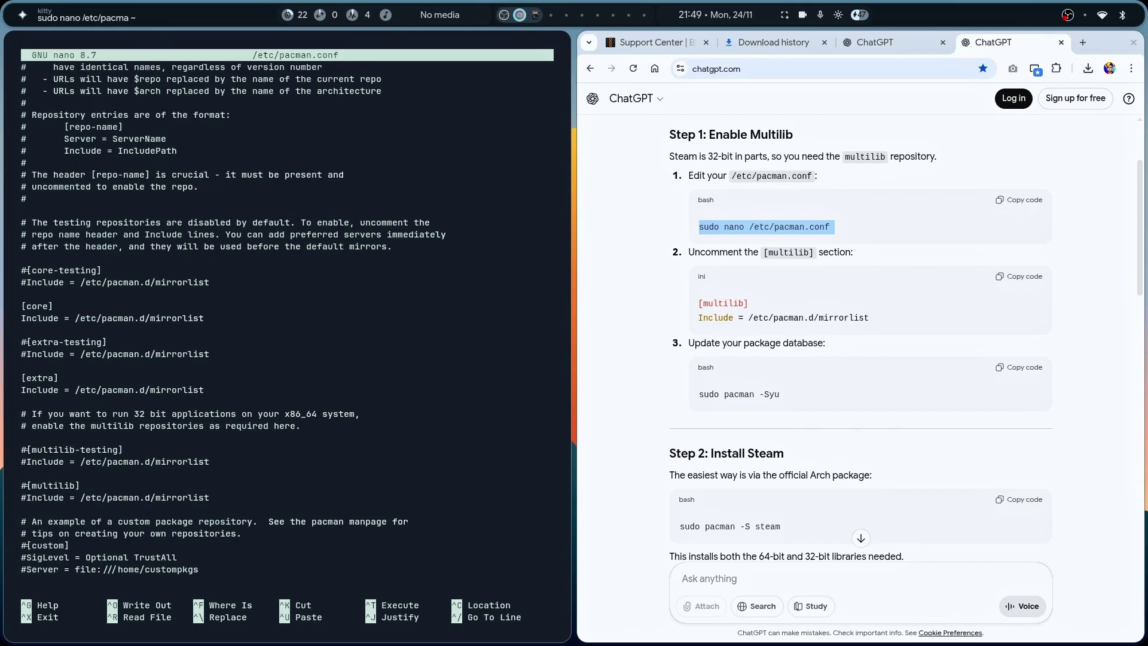
key("Down")
key("Delete")
key("Down")
key("Delete")
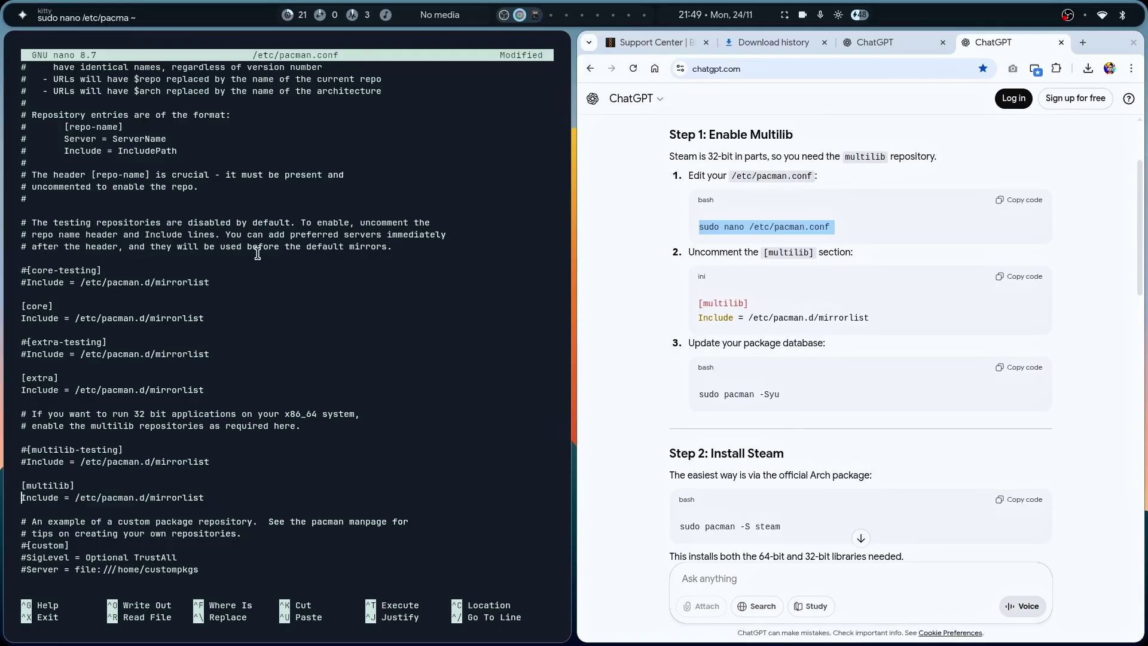
key("ctrl+x")
key("y")
key("Return")
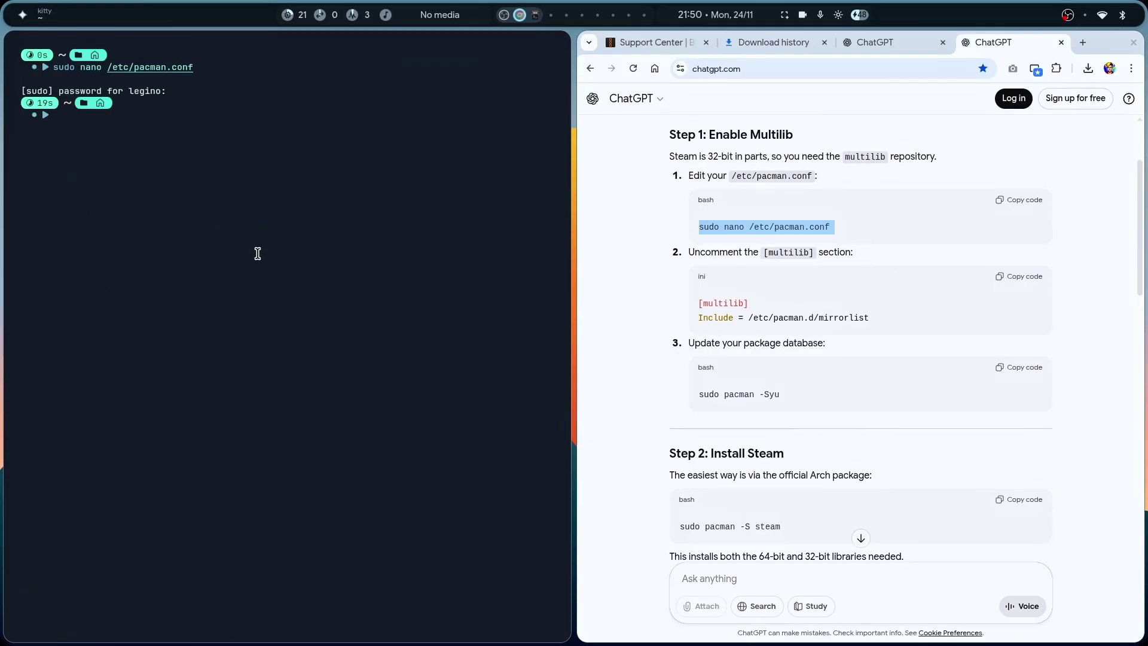
Select the 'sudo pacman -Syu' command and reopen /etc/pacman.conf from history.
triple_click(765, 394)
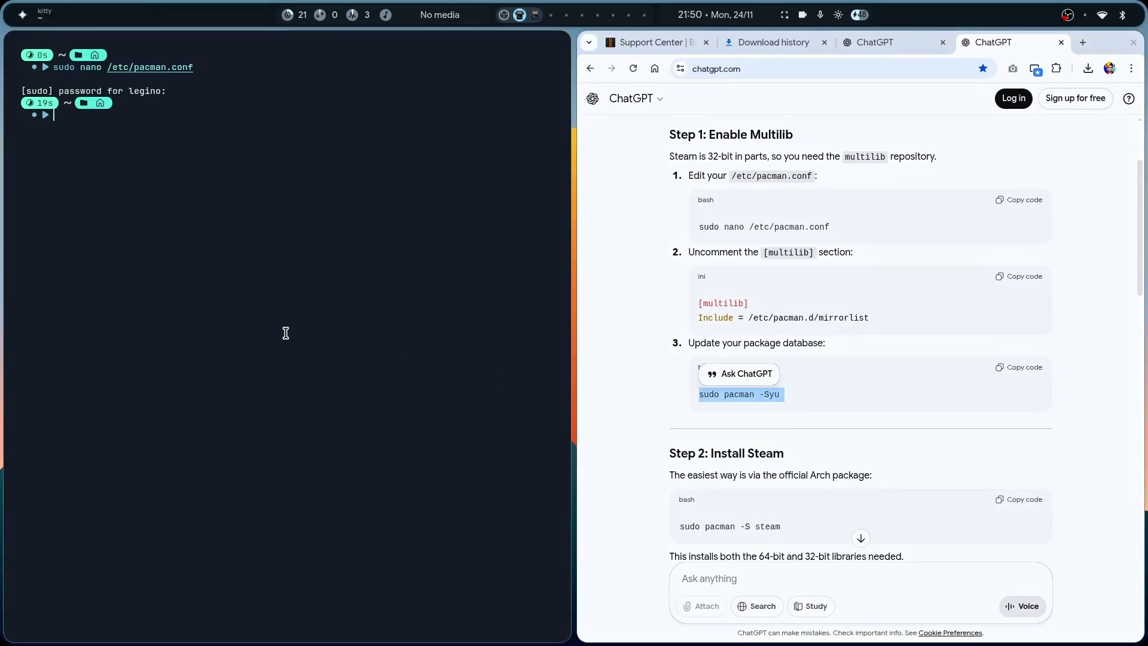
key("Up")
key("Return")
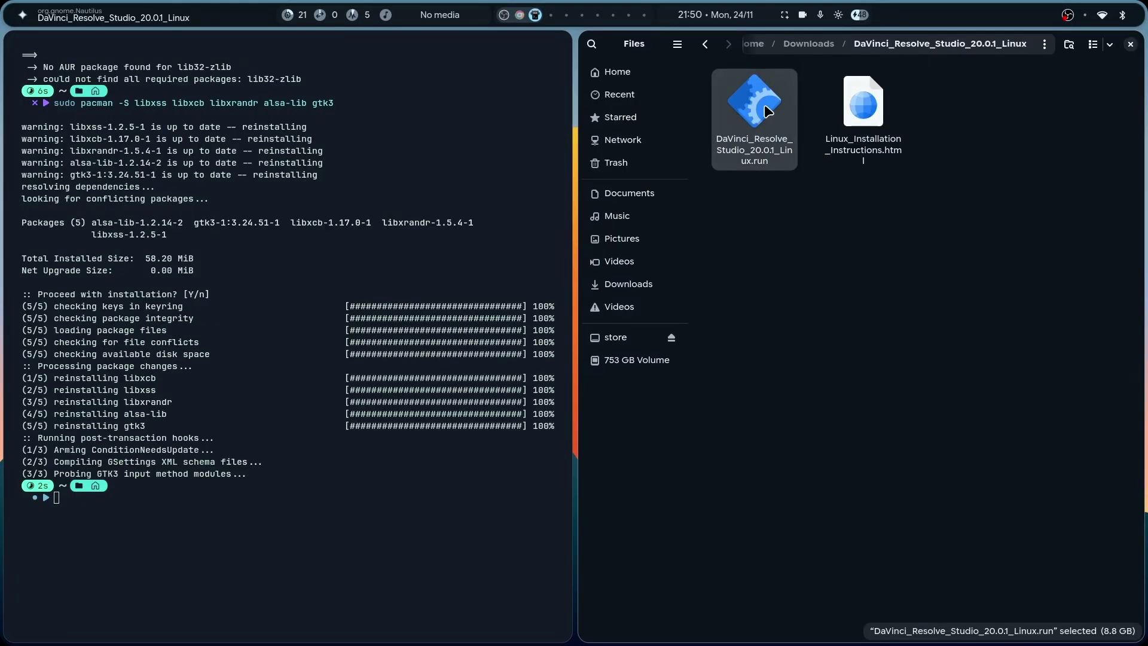
Select the DaVinci Resolve installer in Files and look through the folder's context options.
left_click(778, 150)
key("super+q")
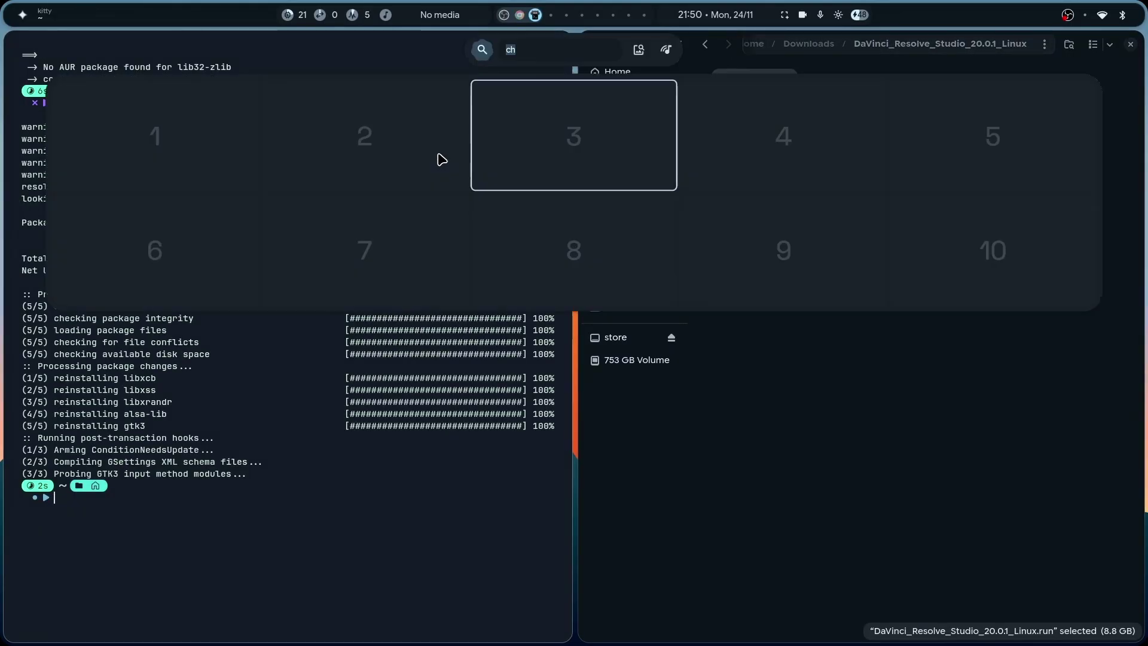
right_click(517, 258)
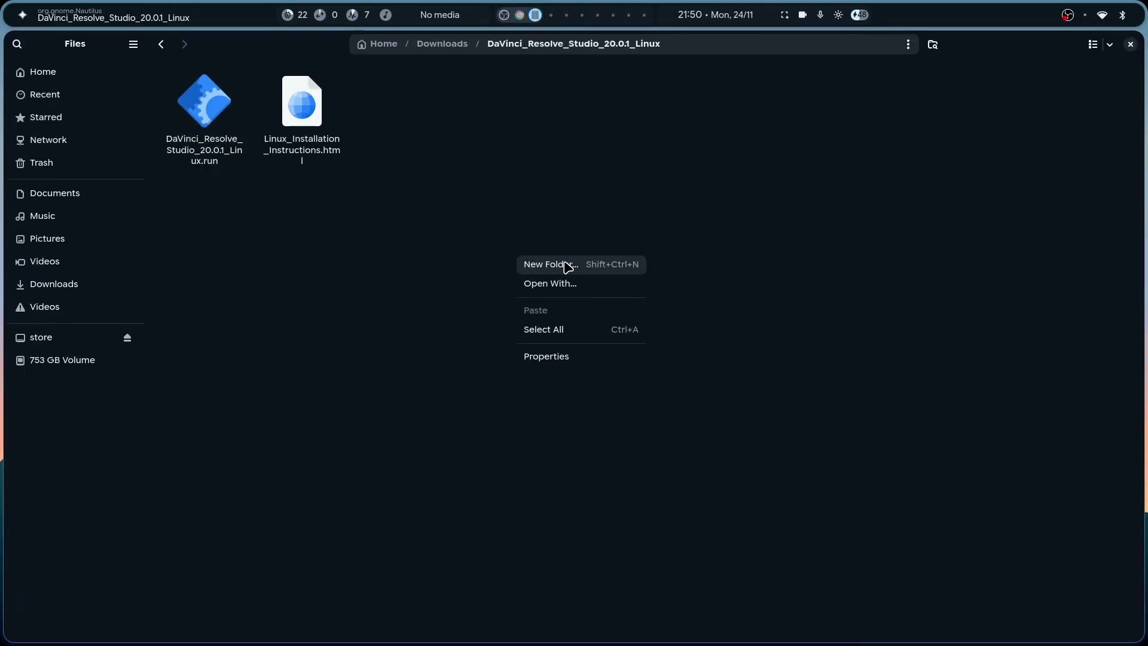
left_click(420, 314)
right_click(506, 243)
left_click(908, 45)
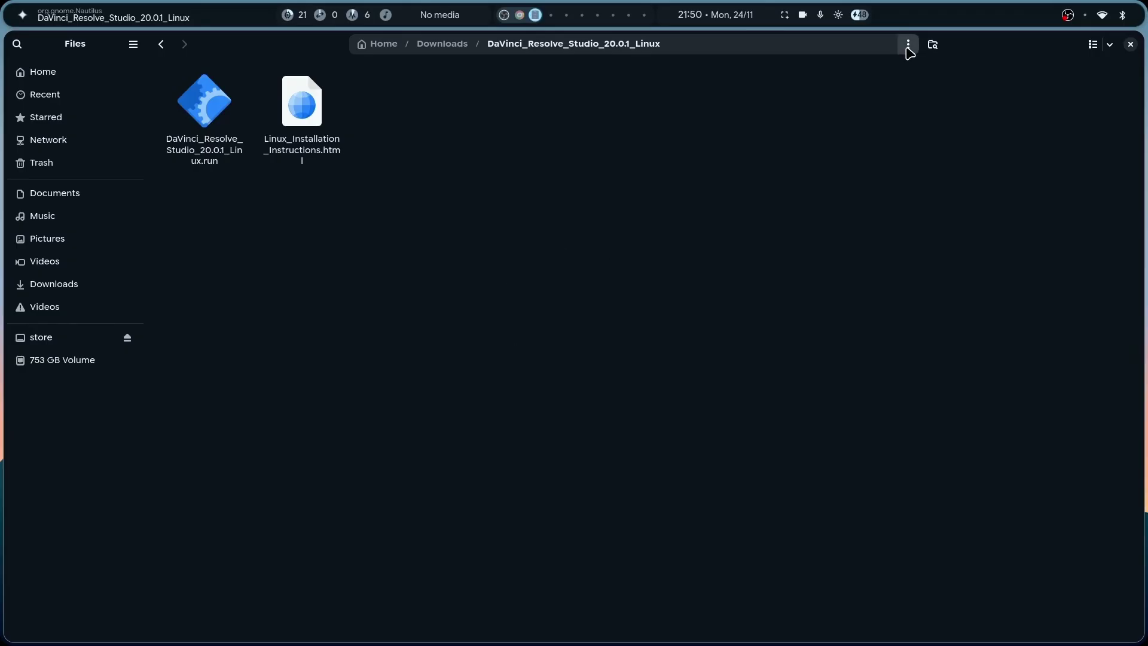
left_click(908, 45)
key("Escape")
In a new terminal, cd into Downloads/DaVinci_Resolve_Studio_20.0.1_Linux and list its files.
key("super+Return")
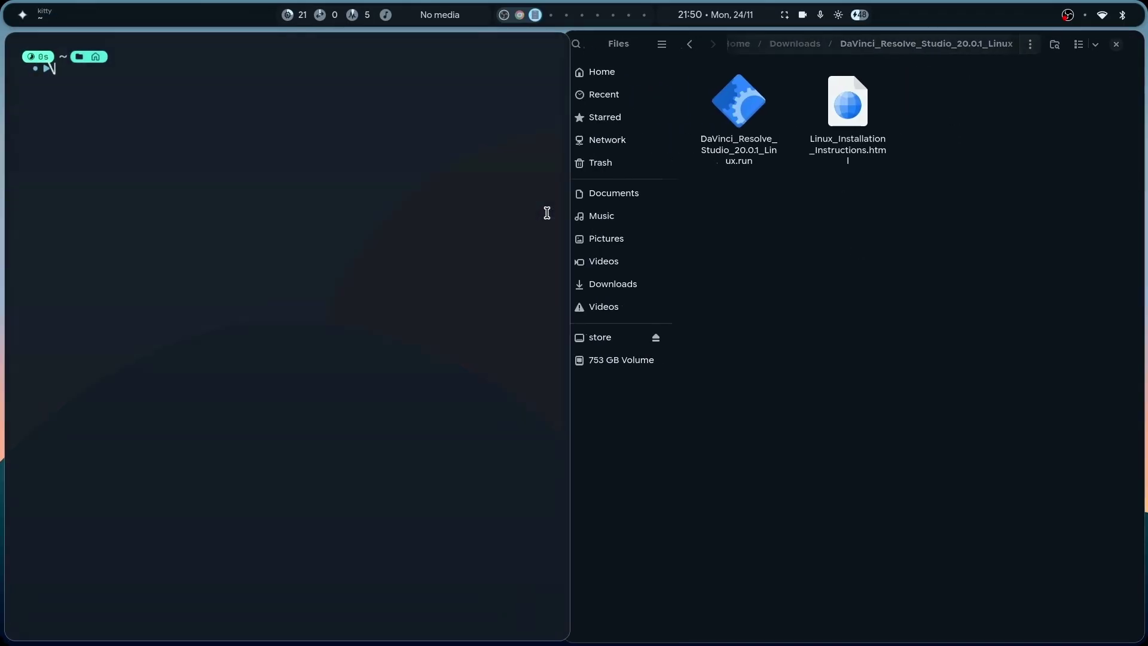
type("cd")
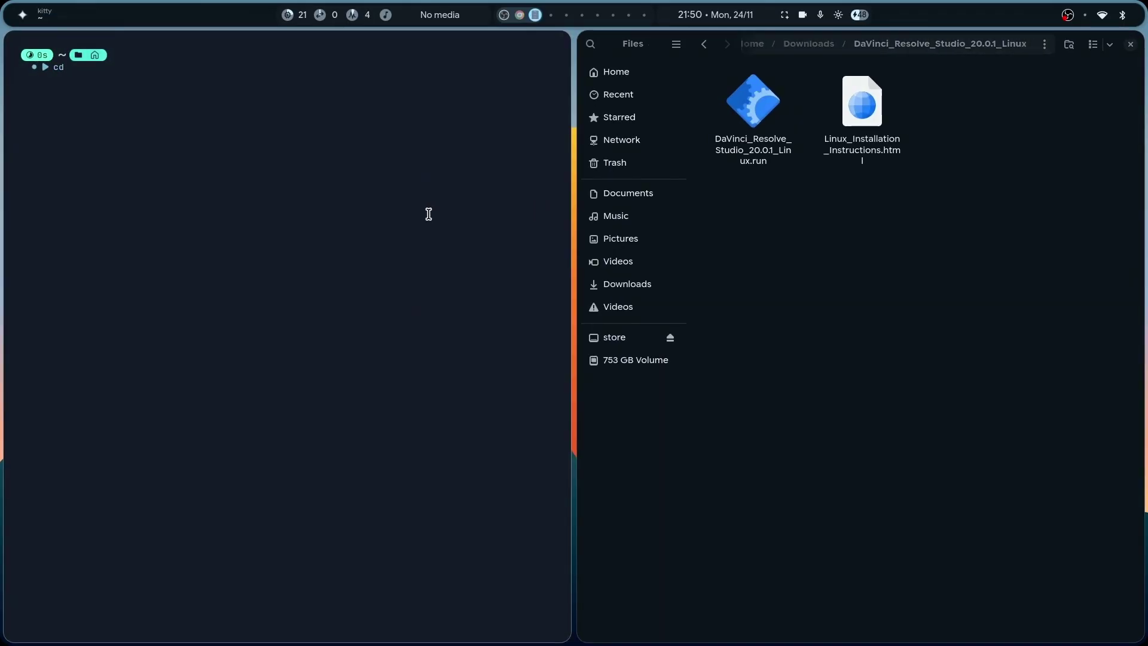
type(" Downlo")
key("Tab")
key("Right")
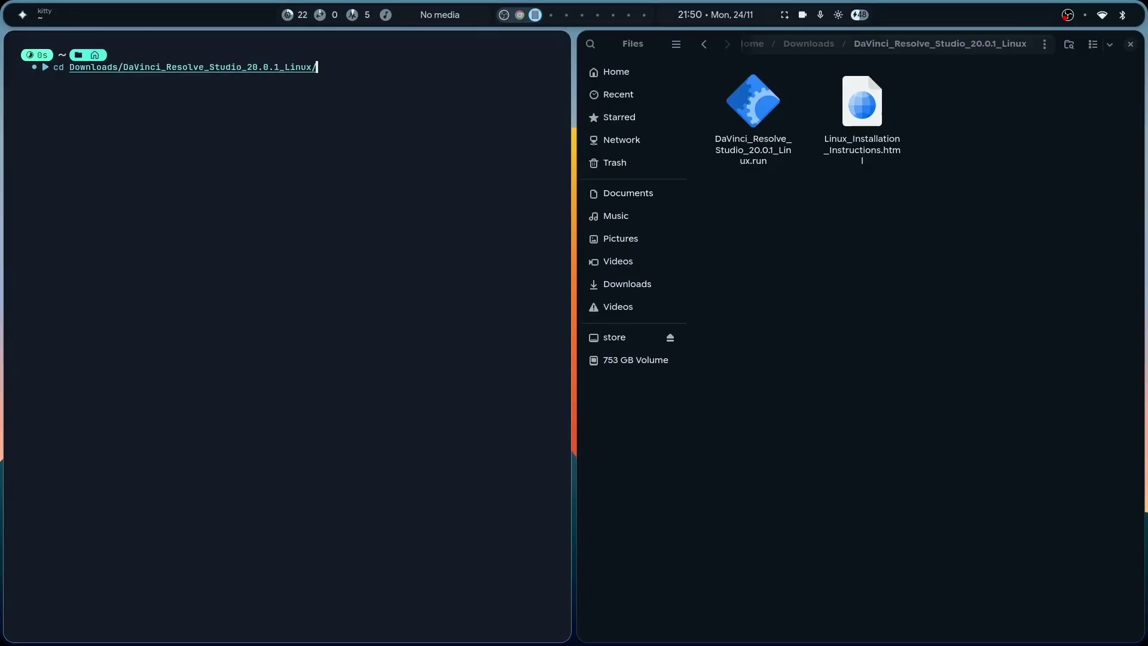
key("Return")
type("l")
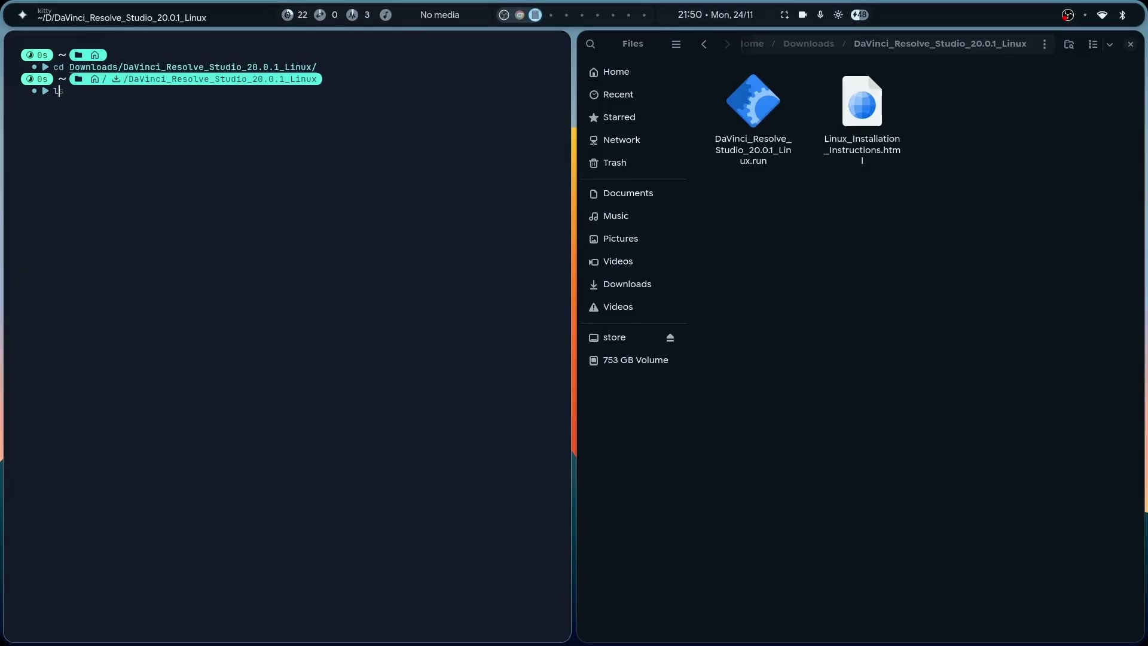
type("s")
key("Return")
Run ./DaVinci_Resolve_Studio_20.0.1_Linux.run and select its Qt wayland plugin error output.
type("./")
key("Right")
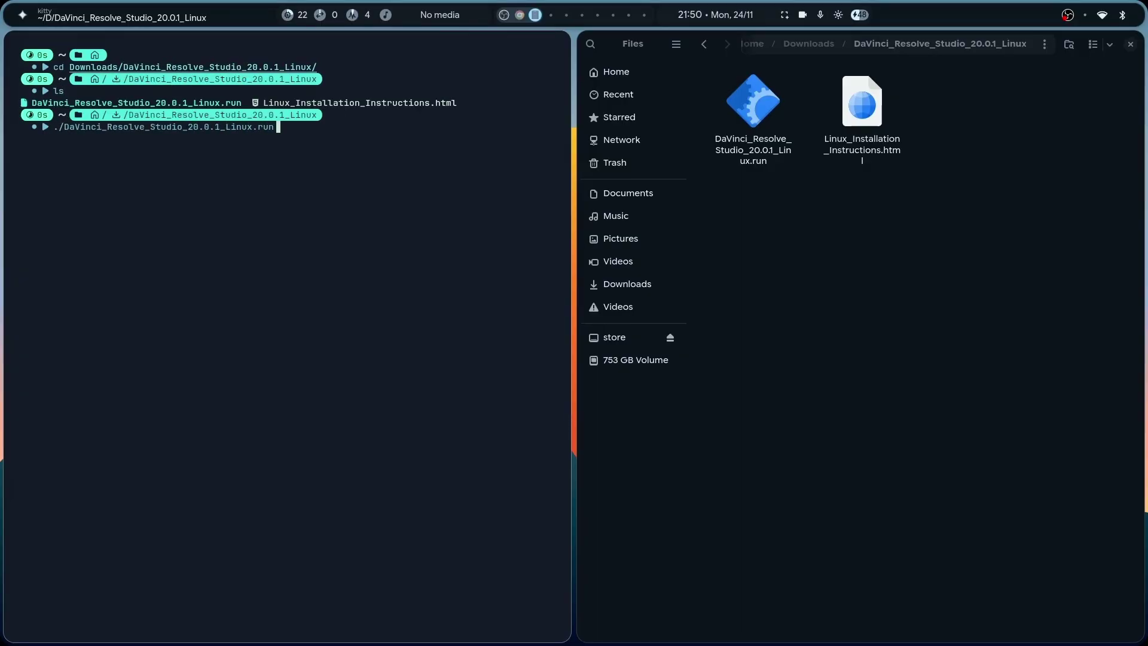
key("Return")
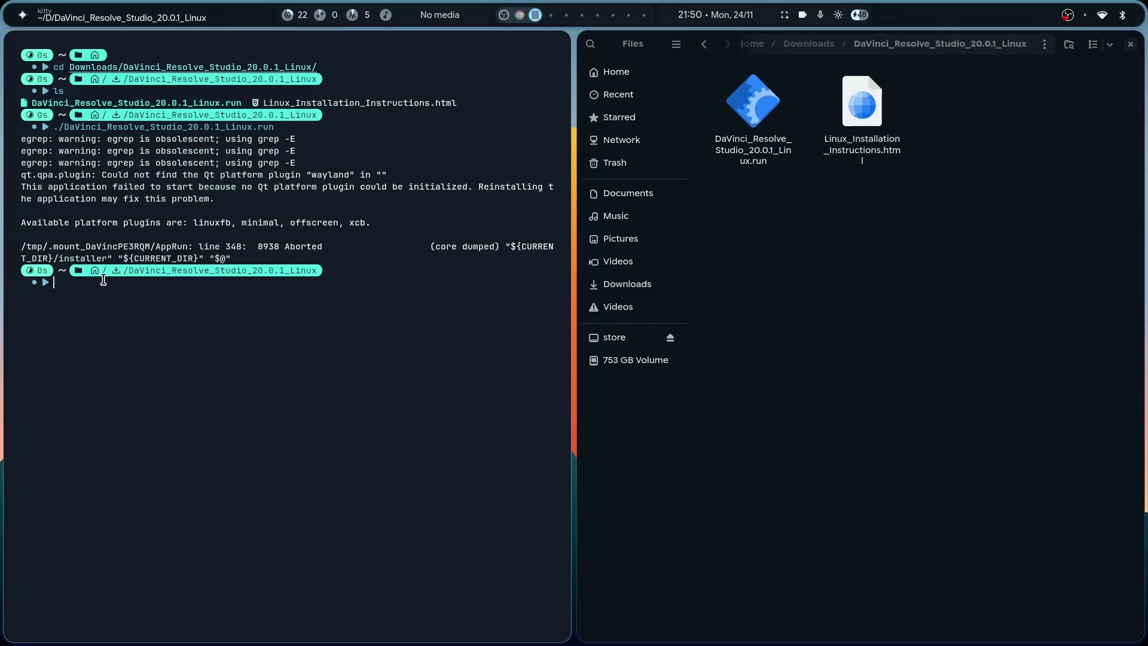
left_click_drag(103, 279, 32, 130)
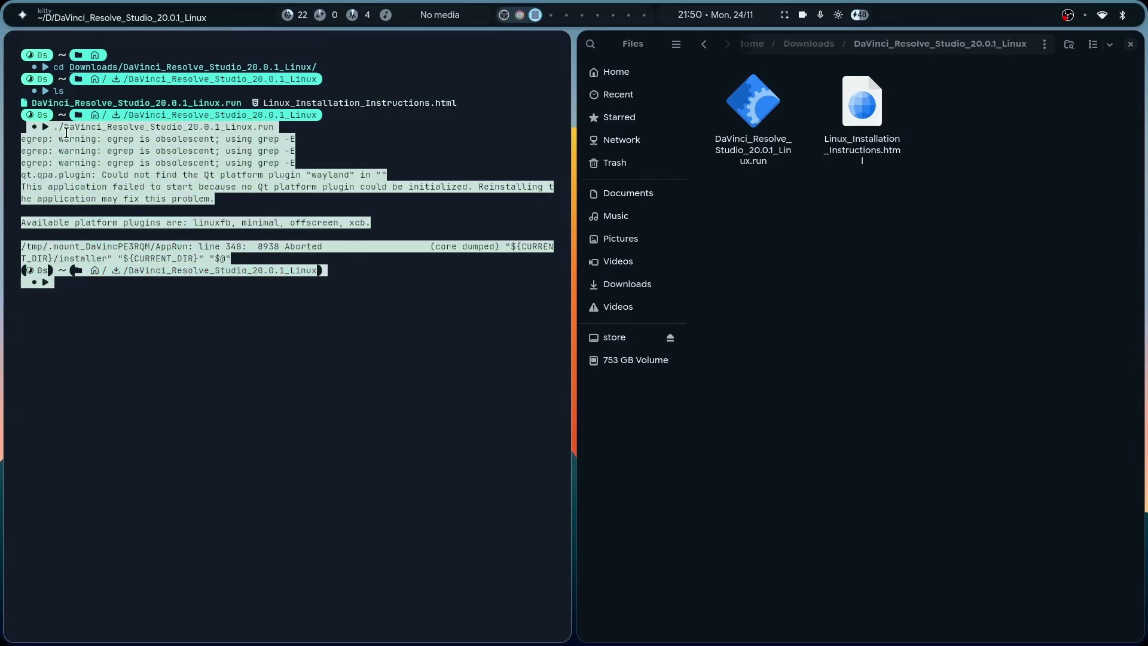
left_click(109, 127)
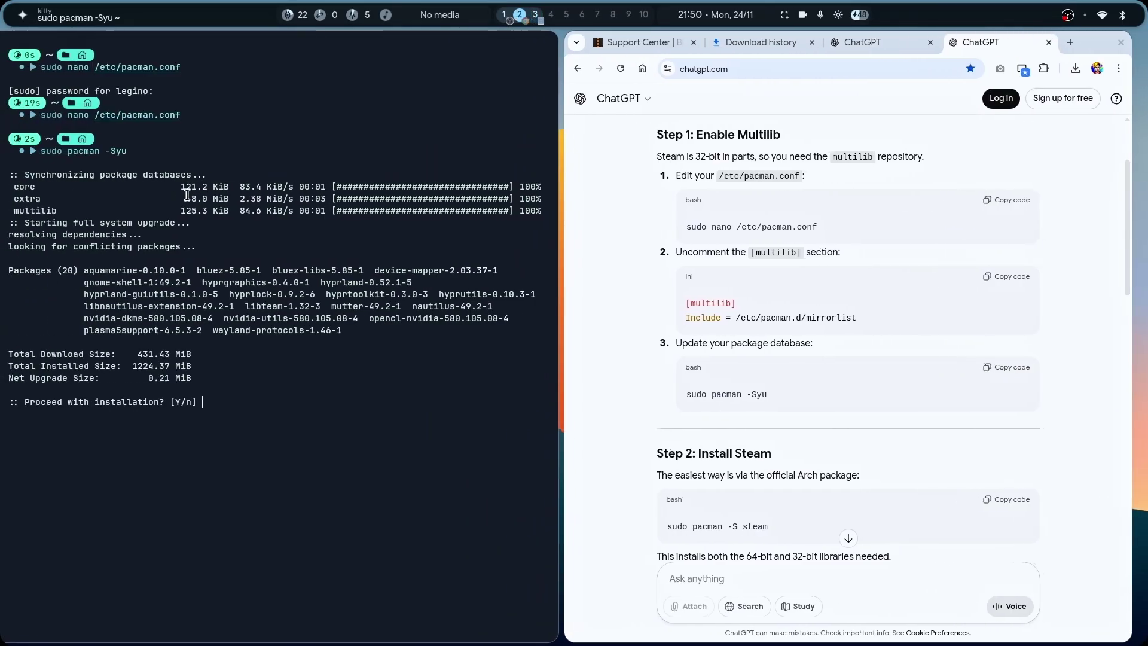
Confirm the pacman upgrade with Y, abort the stalled download, clear kitty, and open the other ChatGPT tab.
type("Y")
key("Return")
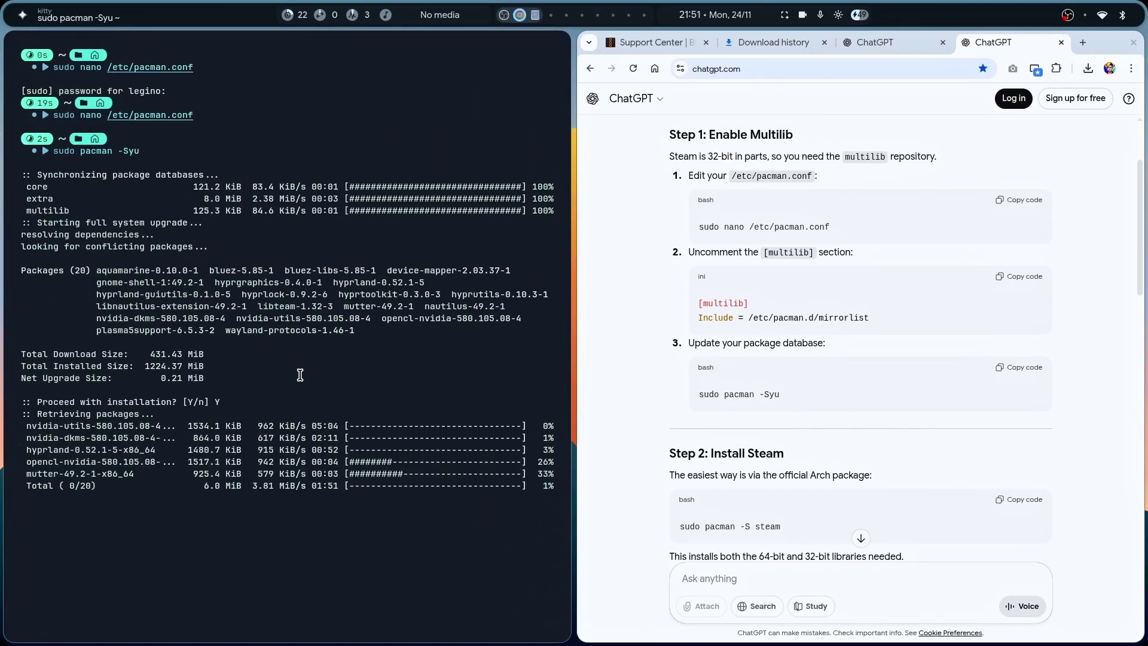
key("ctrl+c")
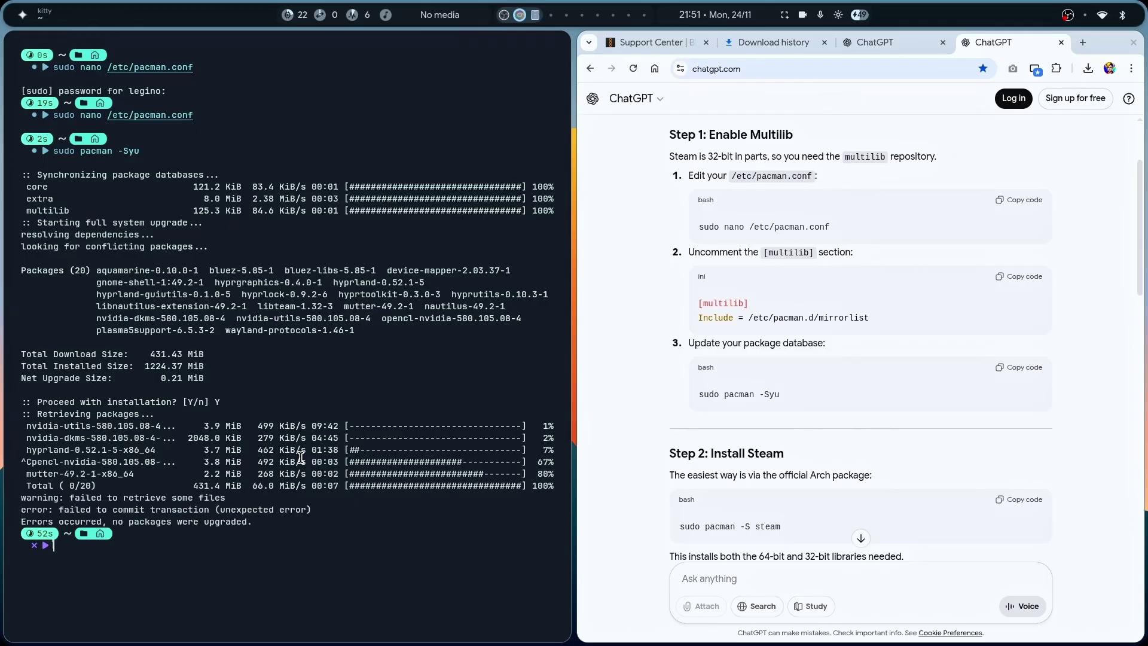
key("ctrl+l")
left_click(891, 41)
Send the installer's Qt wayland error log to ChatGPT and read through its Xephyr-based reply.
key("ctrl+v")
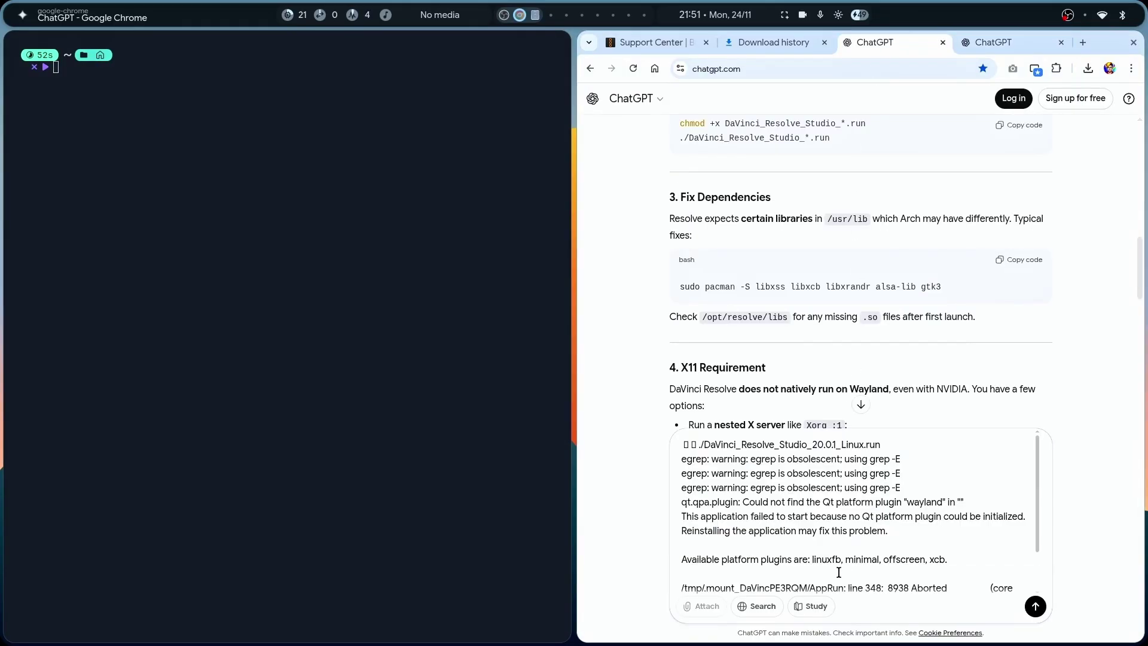
key("Return")
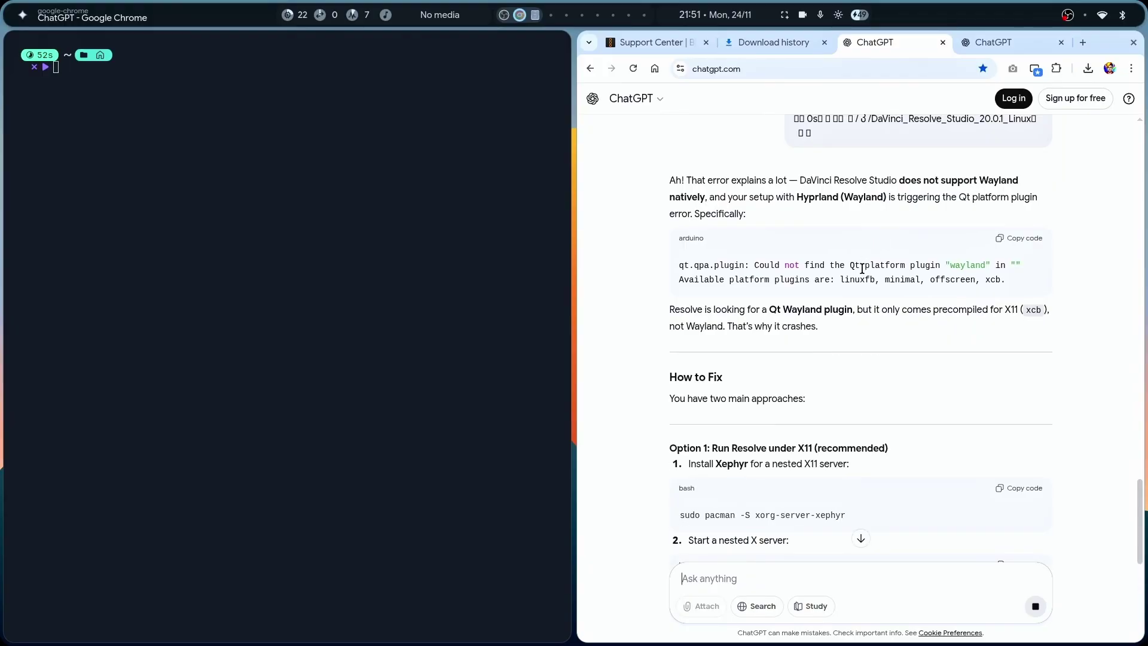
scroll(835, 311, "down", 3)
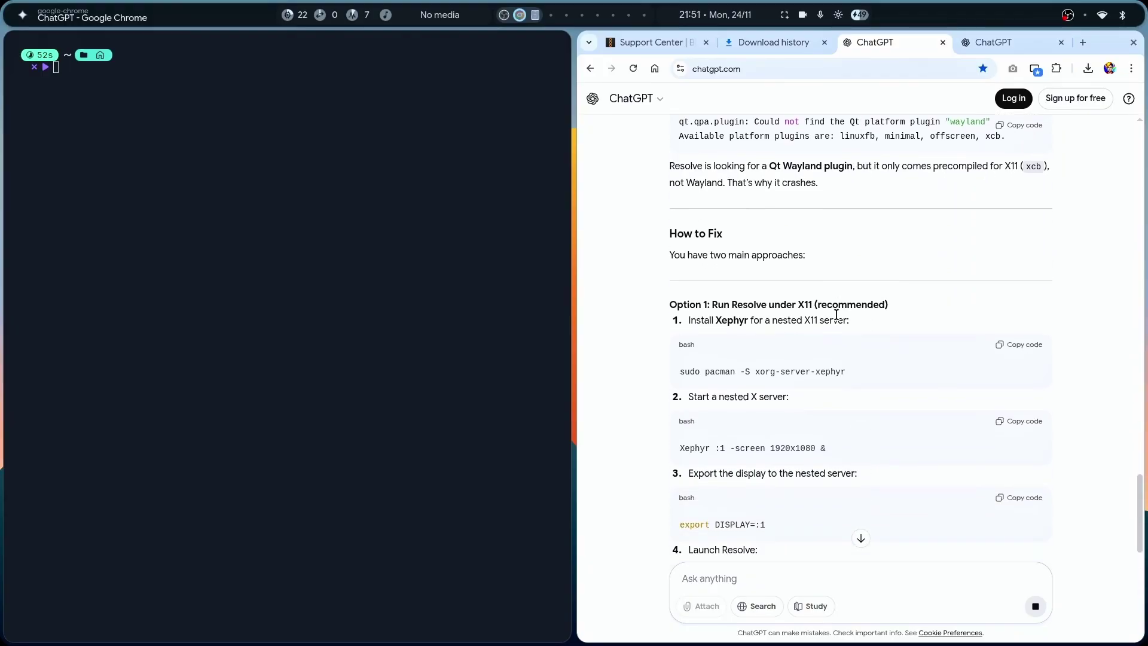
scroll(836, 315, "up", 2)
scroll(857, 283, "down", 4)
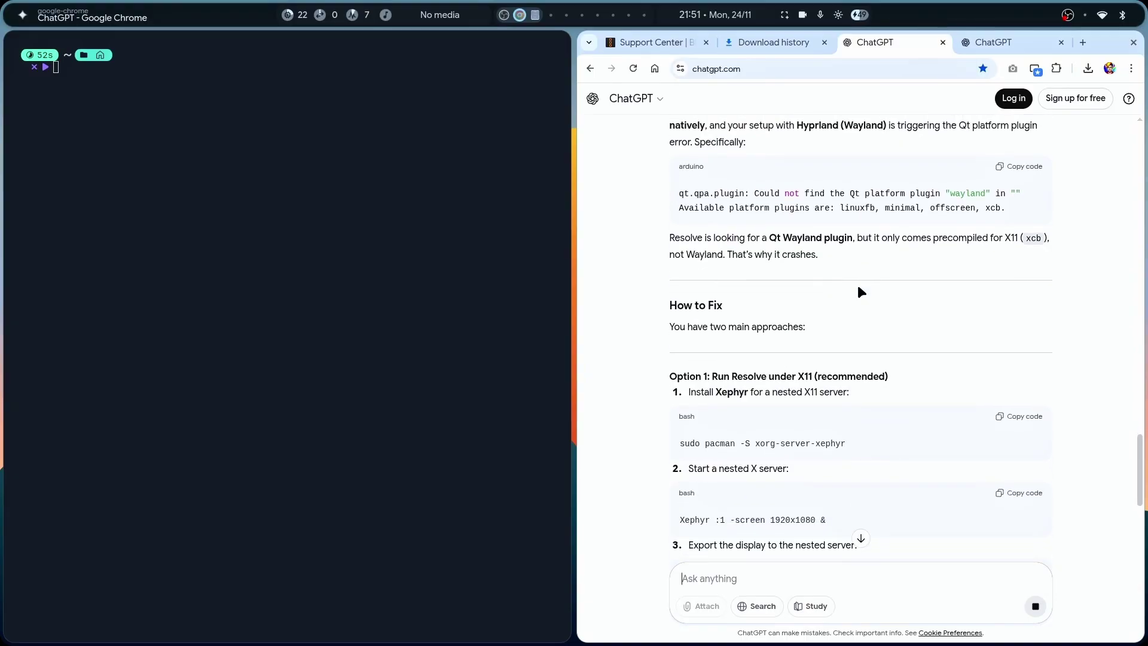
triple_click(840, 297)
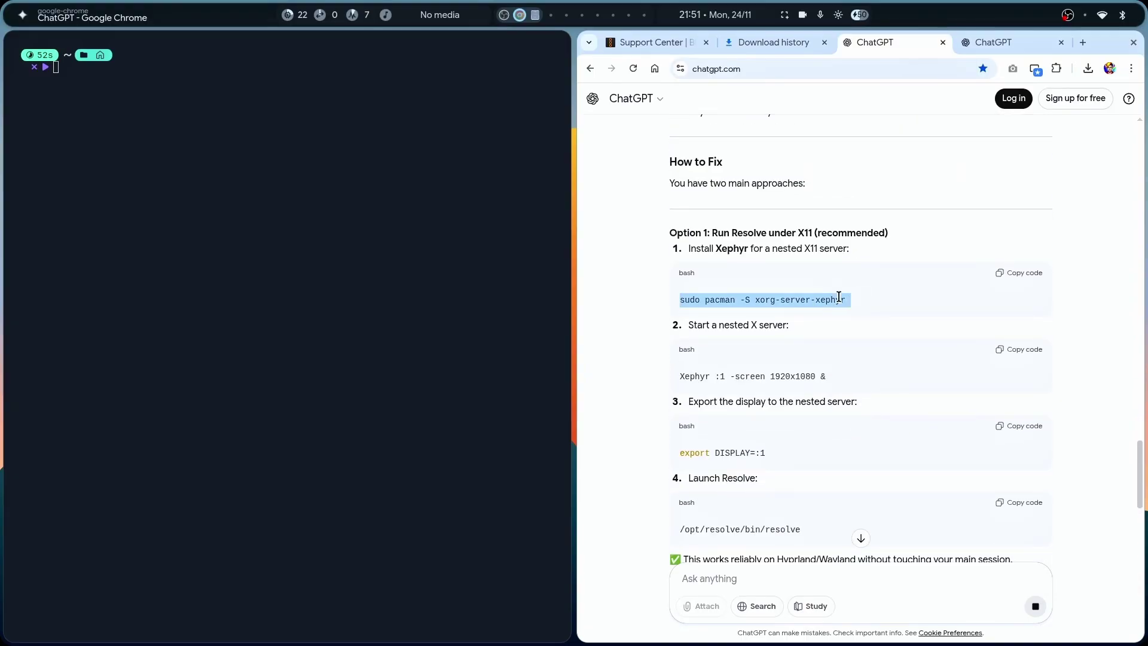
left_click(842, 328)
scroll(774, 245, "down", 1)
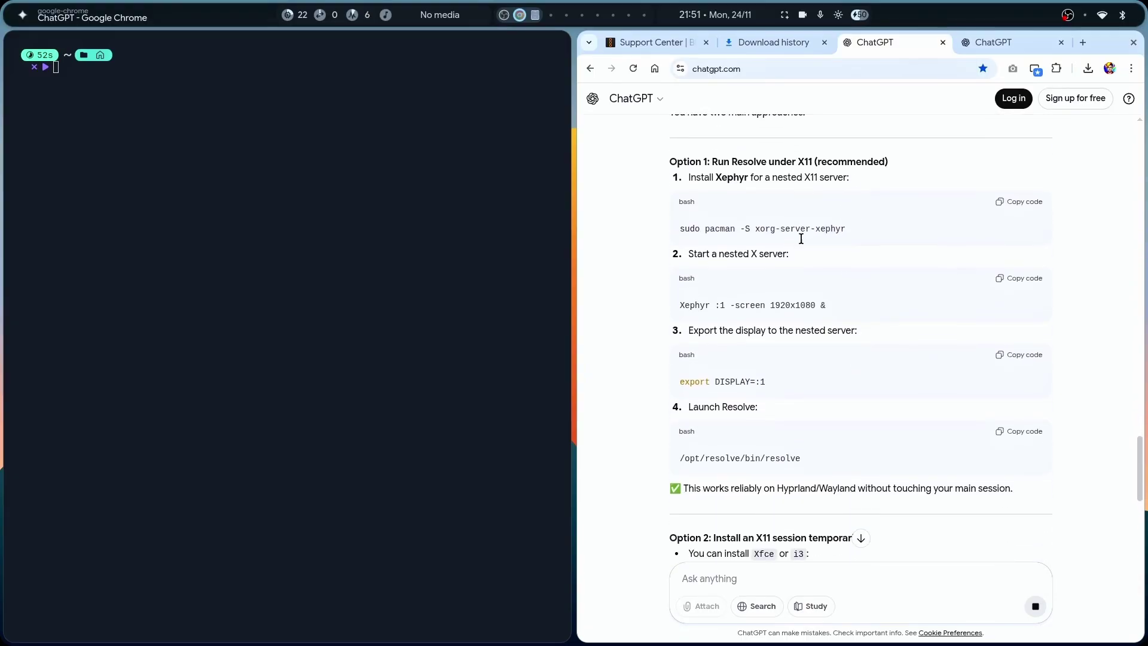
scroll(808, 167, "down", 5)
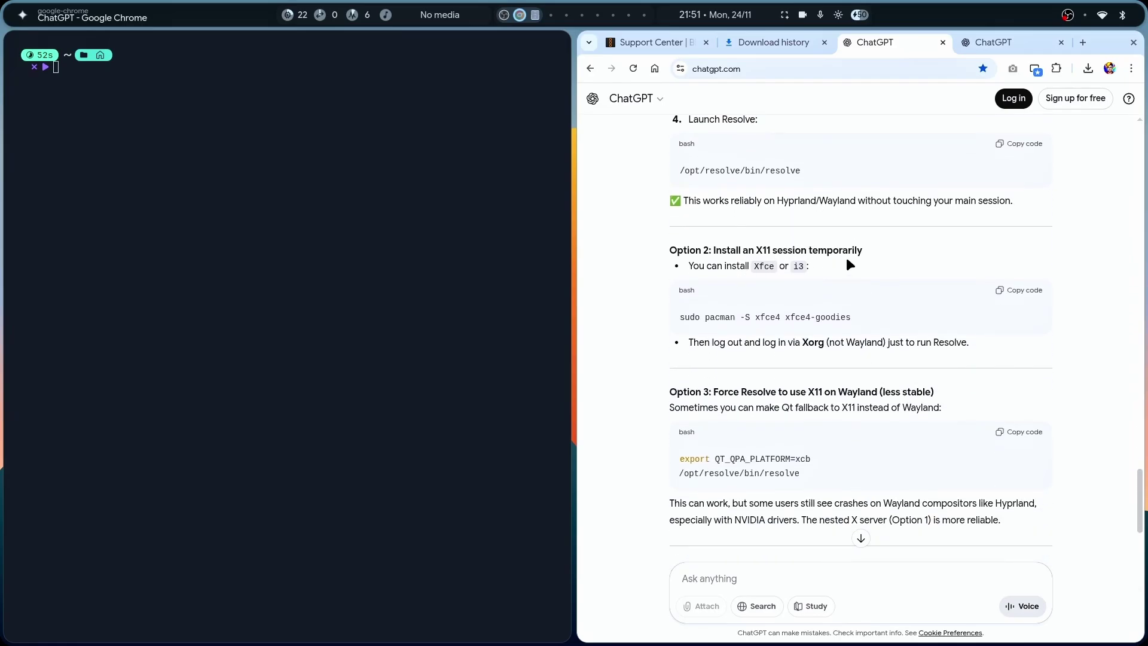
scroll(860, 277, "down", 5)
scroll(741, 260, "up", 2)
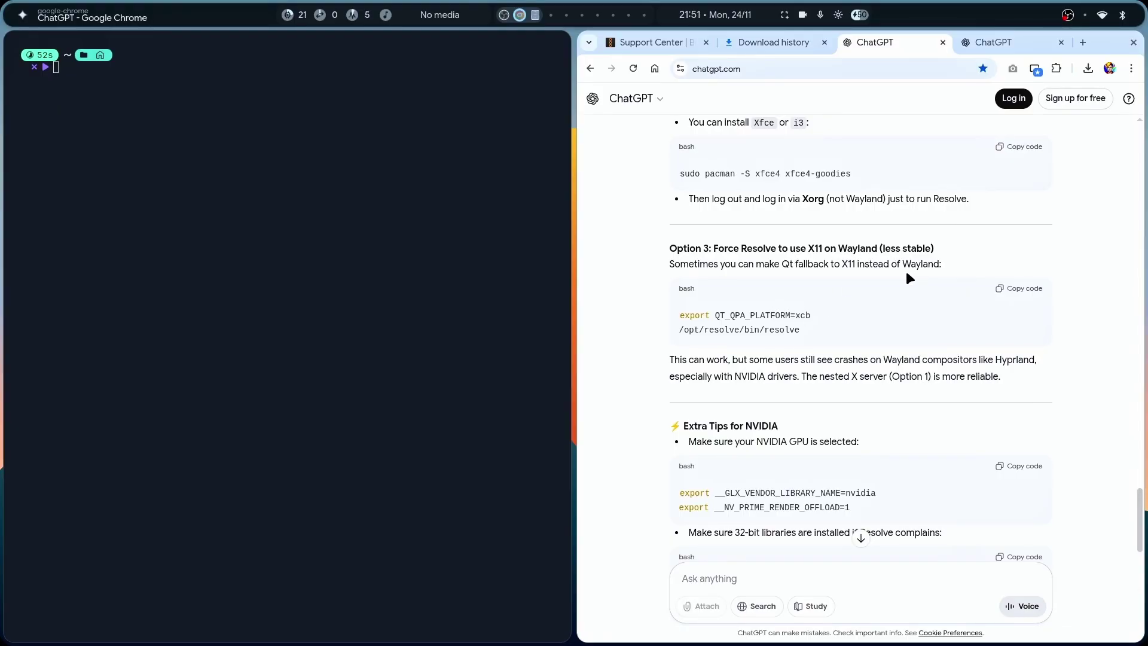
scroll(923, 440, "down", 1)
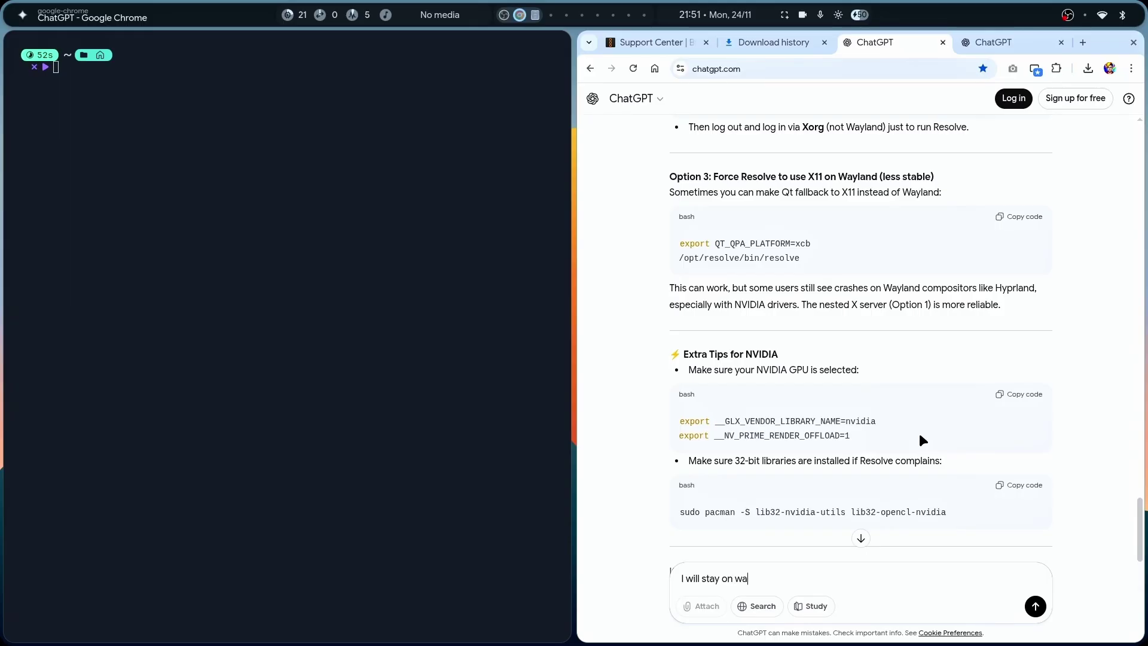
Ask to stay on Wayland Hyprland and get the install working, then select the Xwayland check.
type("yland hyprland and ")
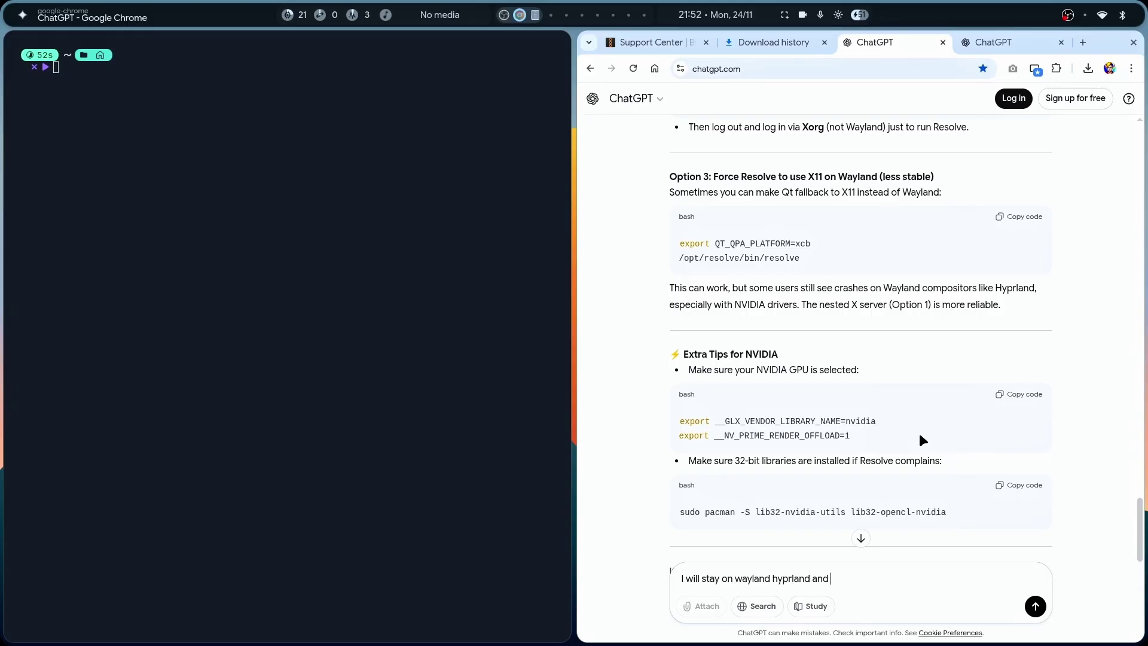
type("install this get this working")
key("Return")
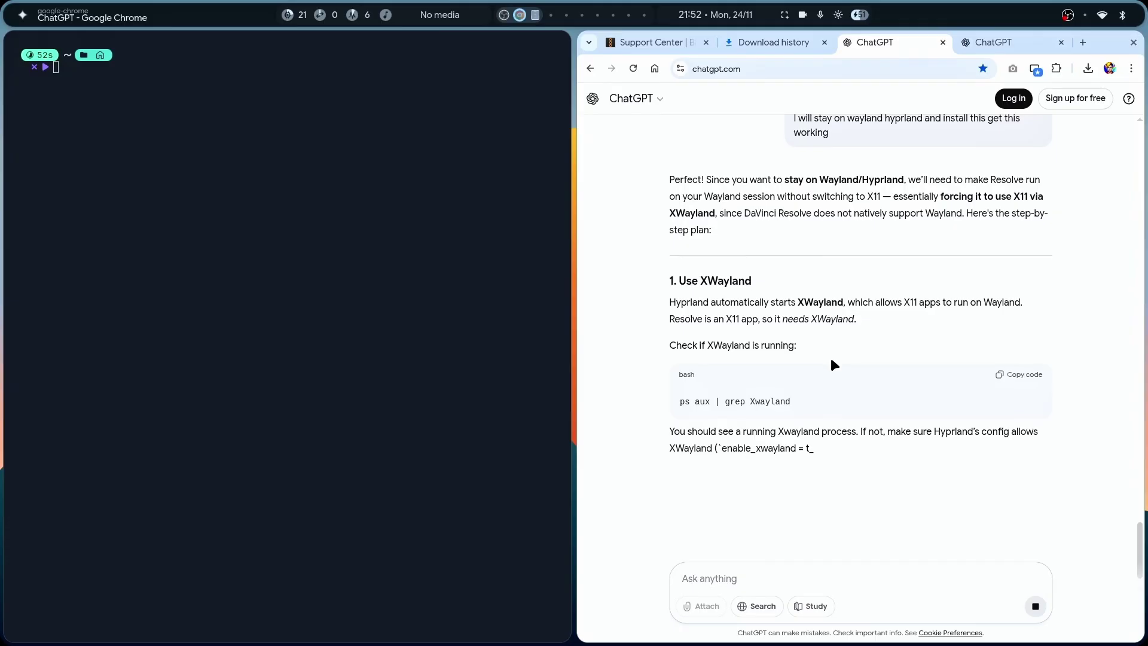
scroll(830, 355, "down", 1)
left_click_drag(830, 356, 649, 328)
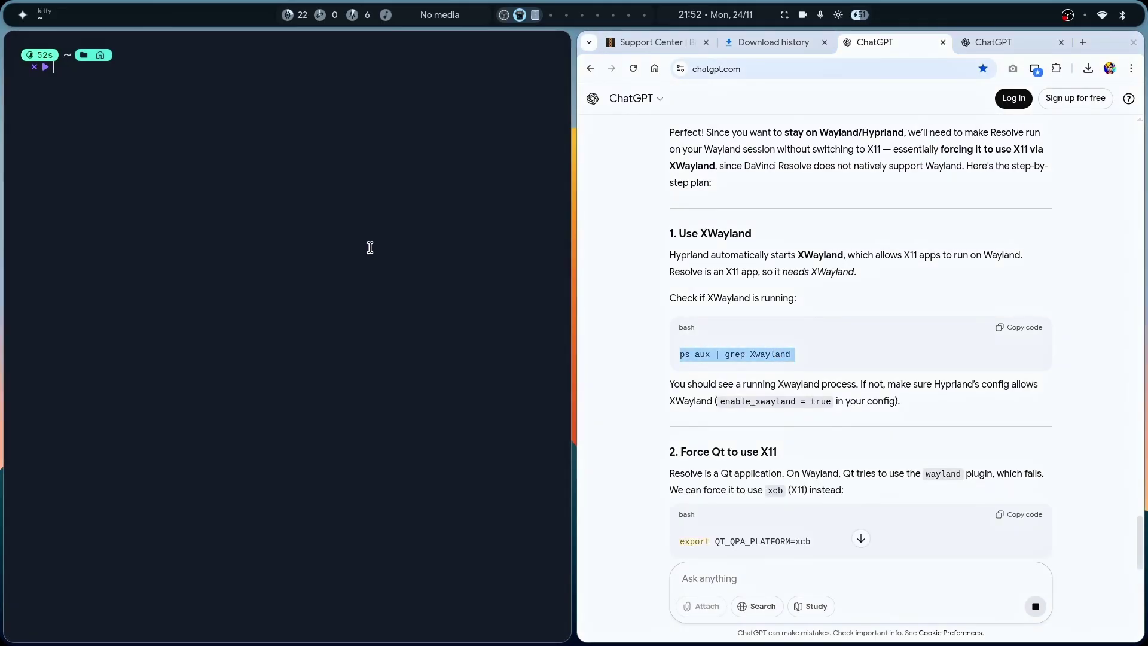
Run 'sudo pacman -S xorg-server-xephyr' and 'ps aux | grep Xwayland' in kitty.
type("sudo pacman -S xorg-server-xephyr")
key("Return")
key("Return")
type("ps aux | grep Xwayland")
key("Return")
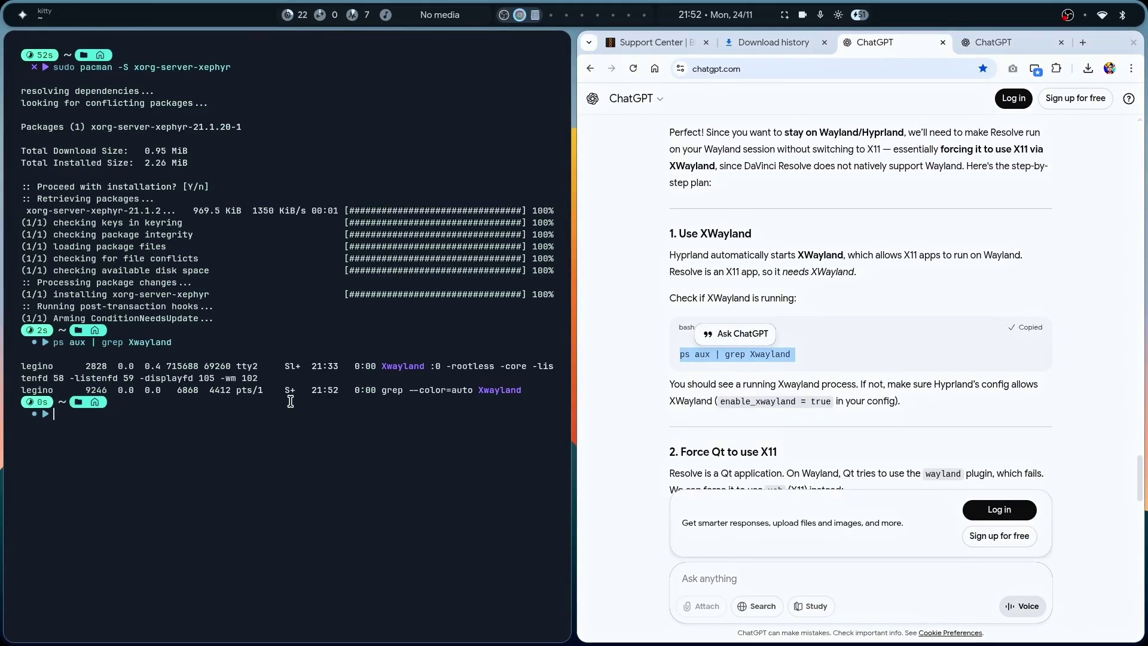
Quote the Xwayland command in ChatGPT and review the QT_QPA_PLATFORM=xcb export line.
left_click(737, 330)
scroll(739, 323, "down", 3)
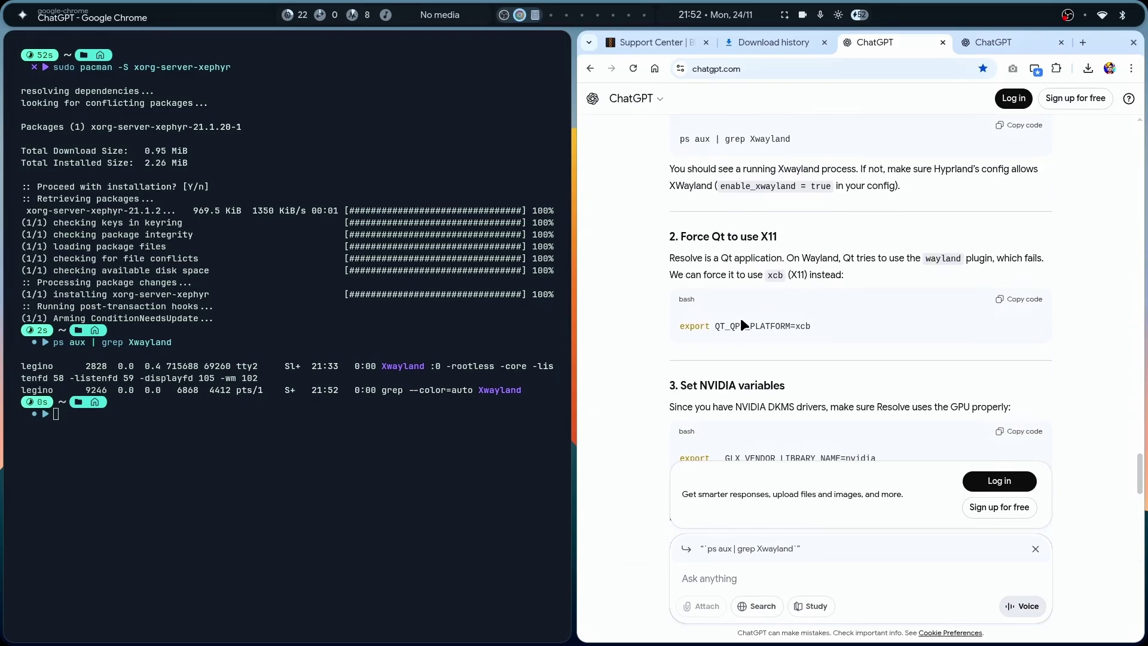
triple_click(742, 326)
key("super+c")
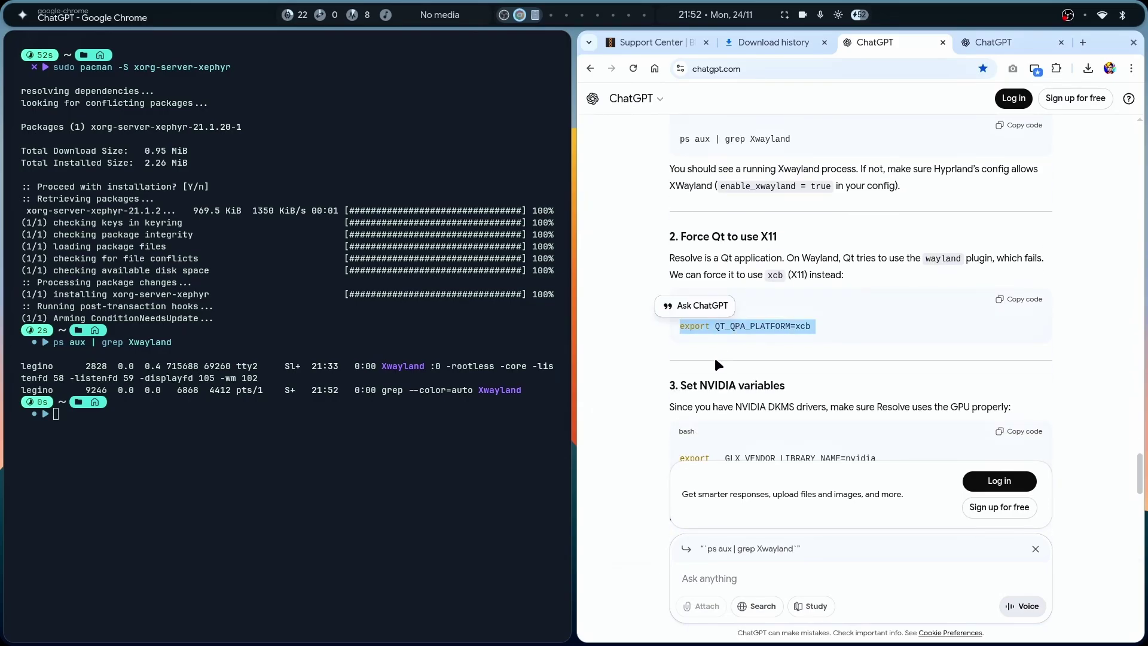
left_click(735, 350)
scroll(734, 331, "down", 10)
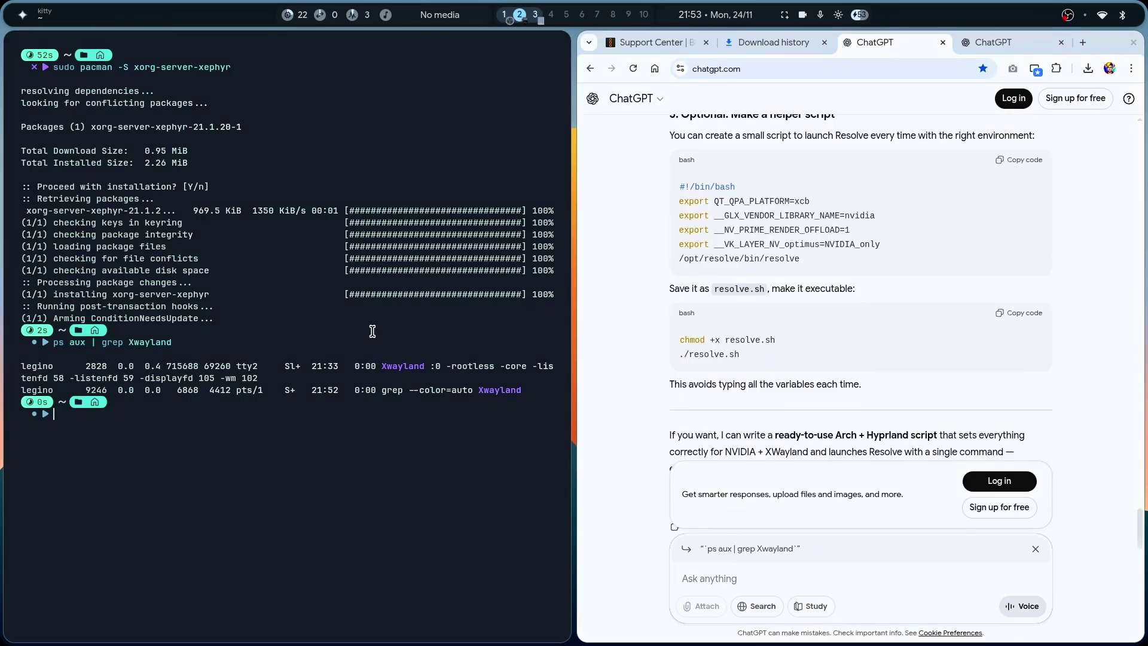
key("super+Right")
key("super+Right")
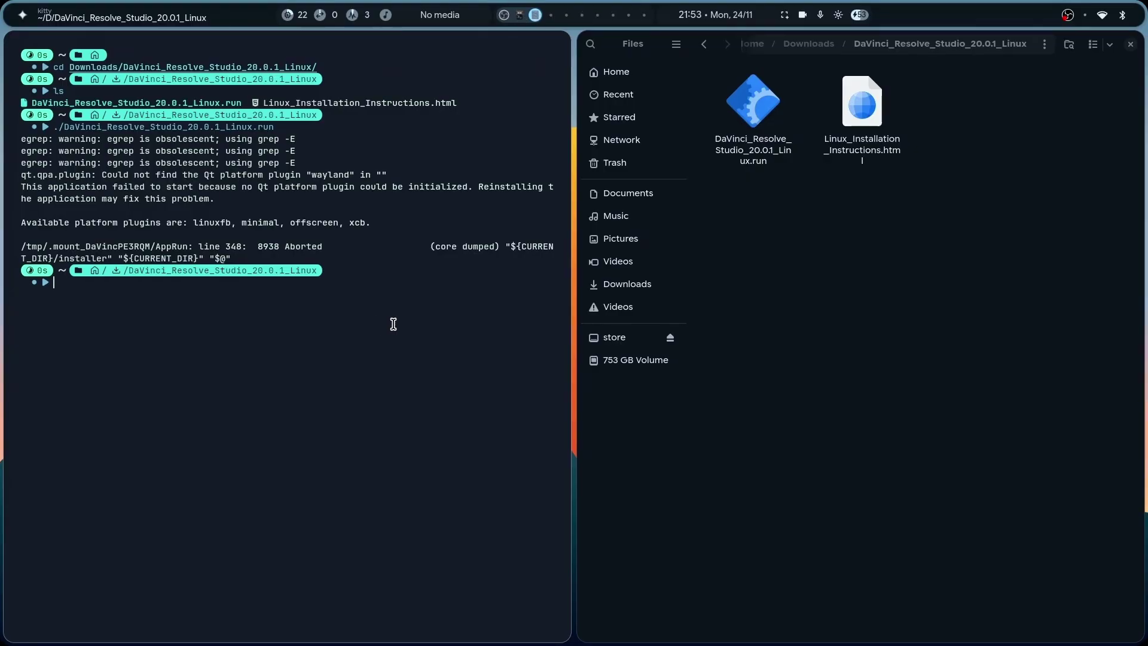
Rerun the DaVinci Resolve .run installer and check the file's Properties in Files.
key("Up")
key("Return")
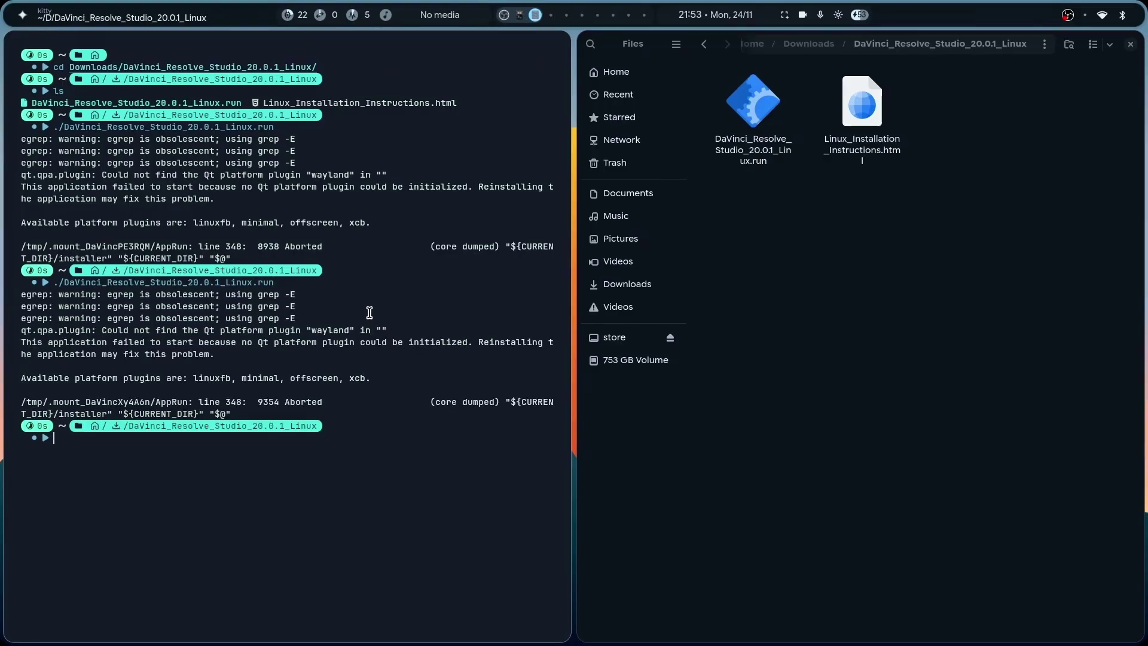
right_click(750, 104)
left_click(777, 382)
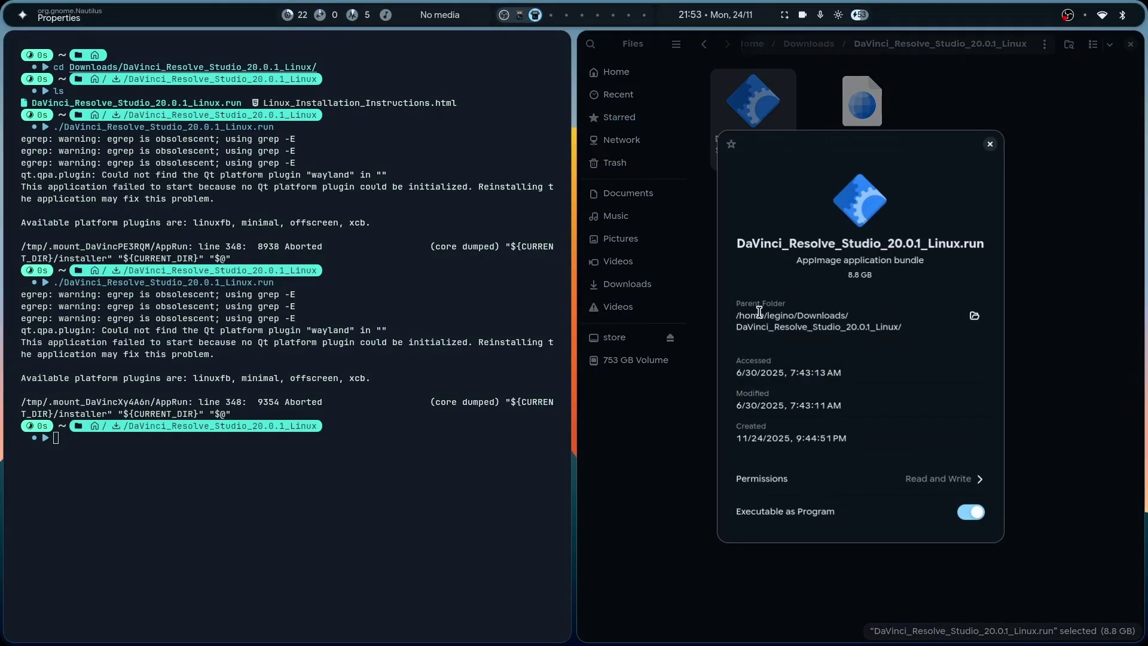
left_click(991, 145)
Export QT_QPA_PLATFORM=xcb plus the NVIDIA GLX vendor, PRIME render offload and VK optimus layer variables in kitty.
key("super+2")
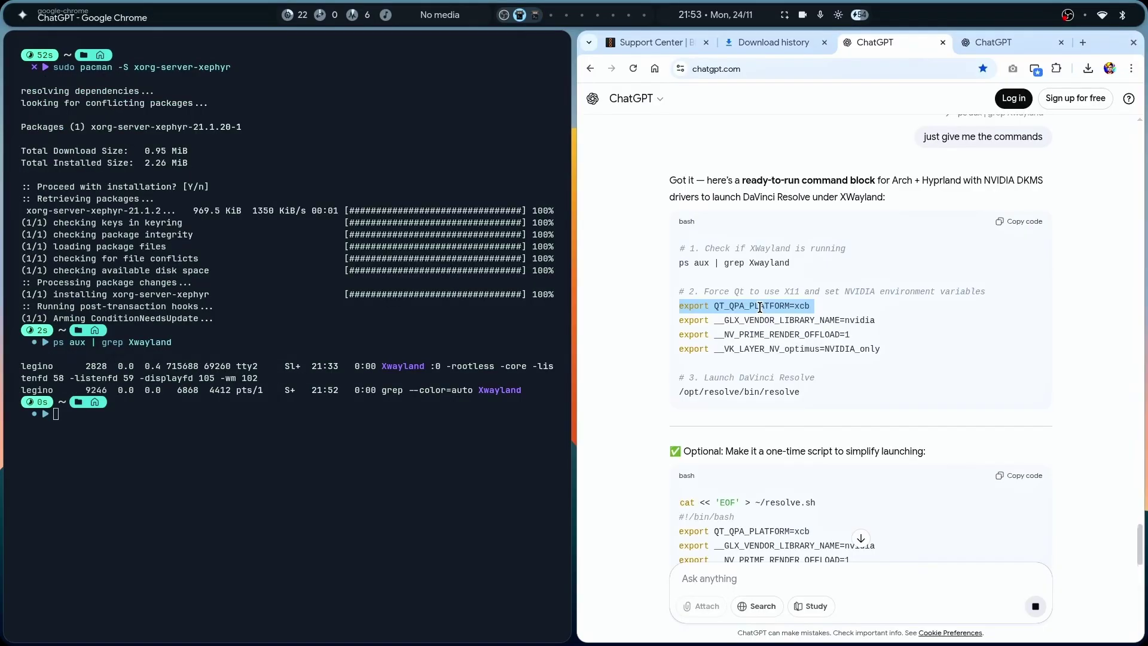
middle_click(359, 328)
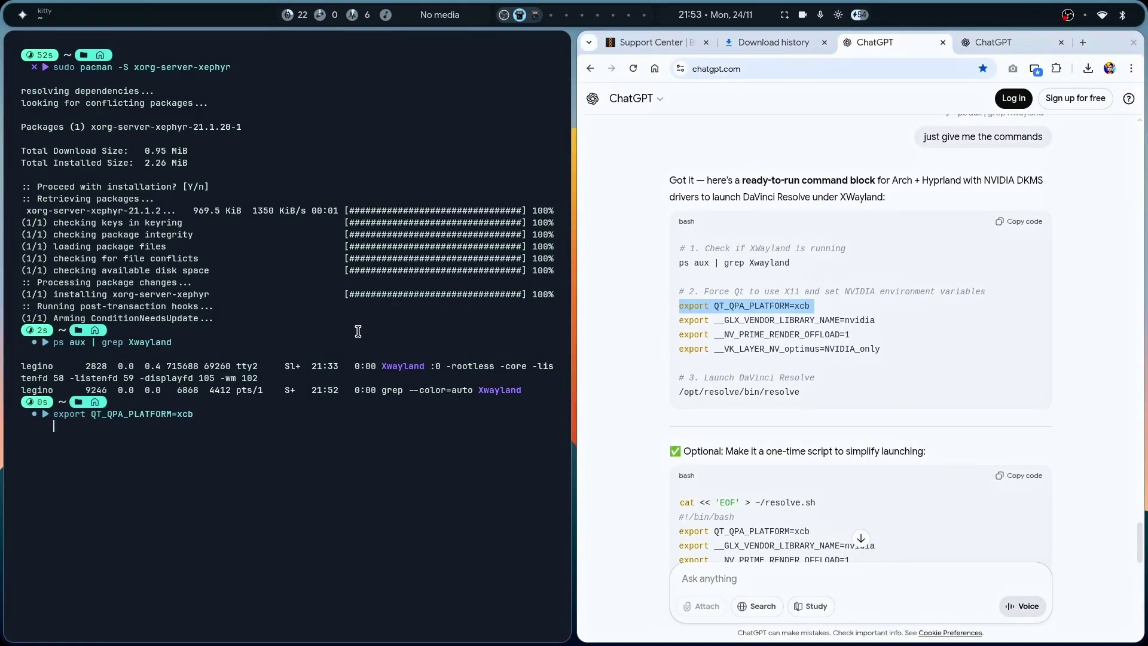
key("Return")
triple_click(710, 322)
middle_click(365, 329)
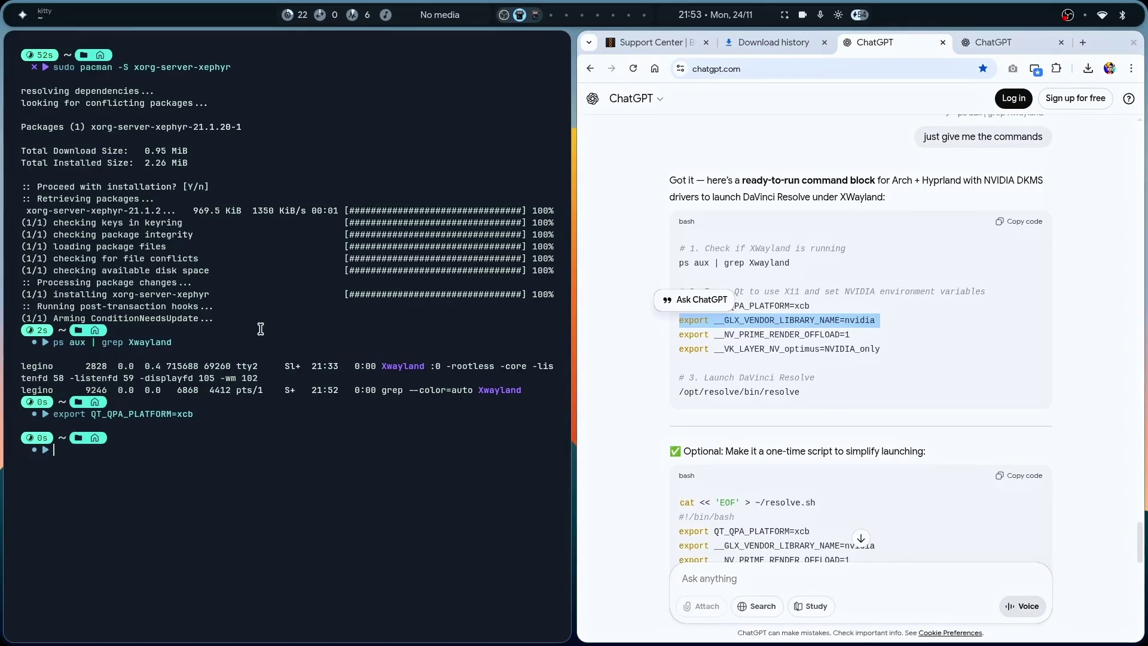
key("Return")
triple_click(710, 336)
middle_click(342, 358)
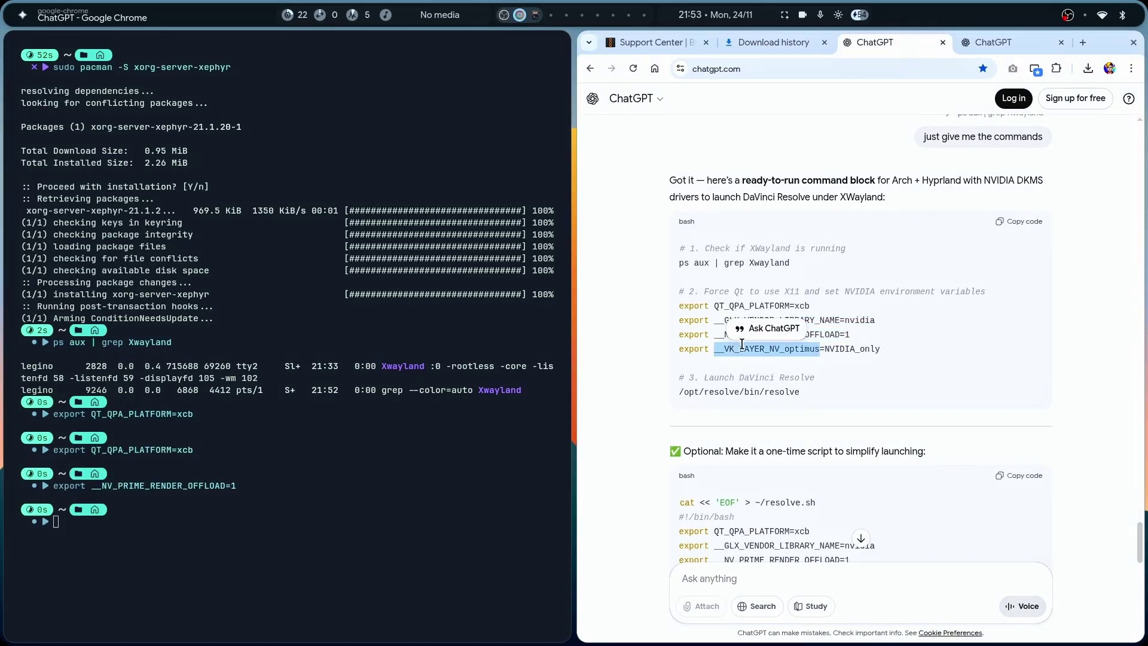
triple_click(710, 349)
middle_click(380, 358)
key("Return")
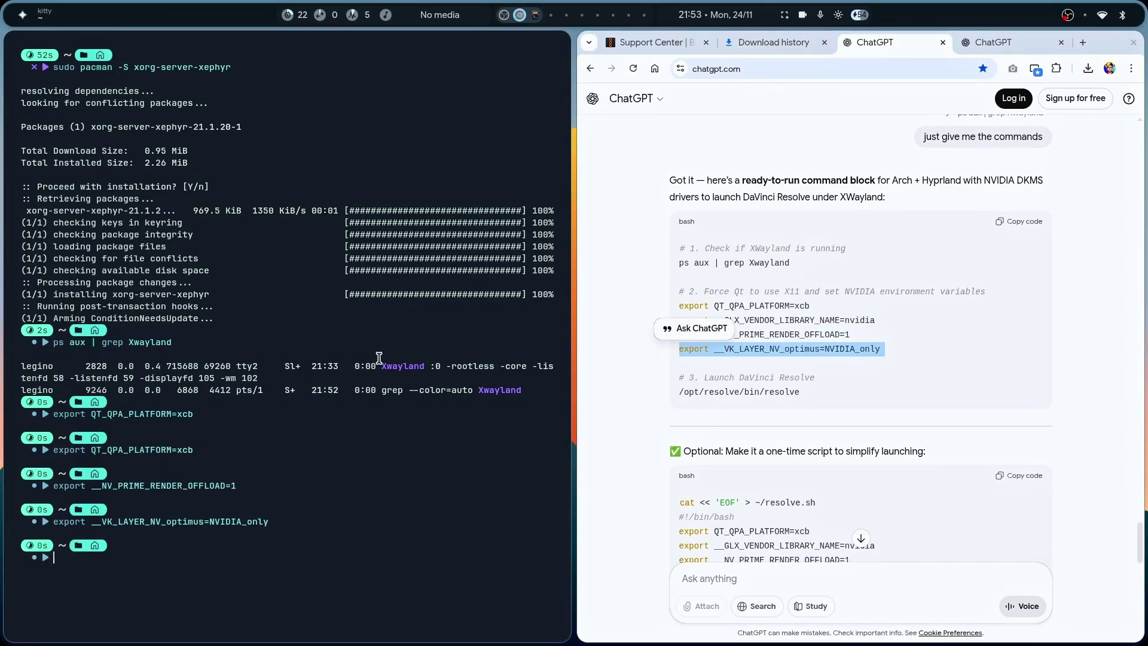
Start a follow-up message asking ChatGPT how to run the installer itself.
scroll(814, 233, "down", 4)
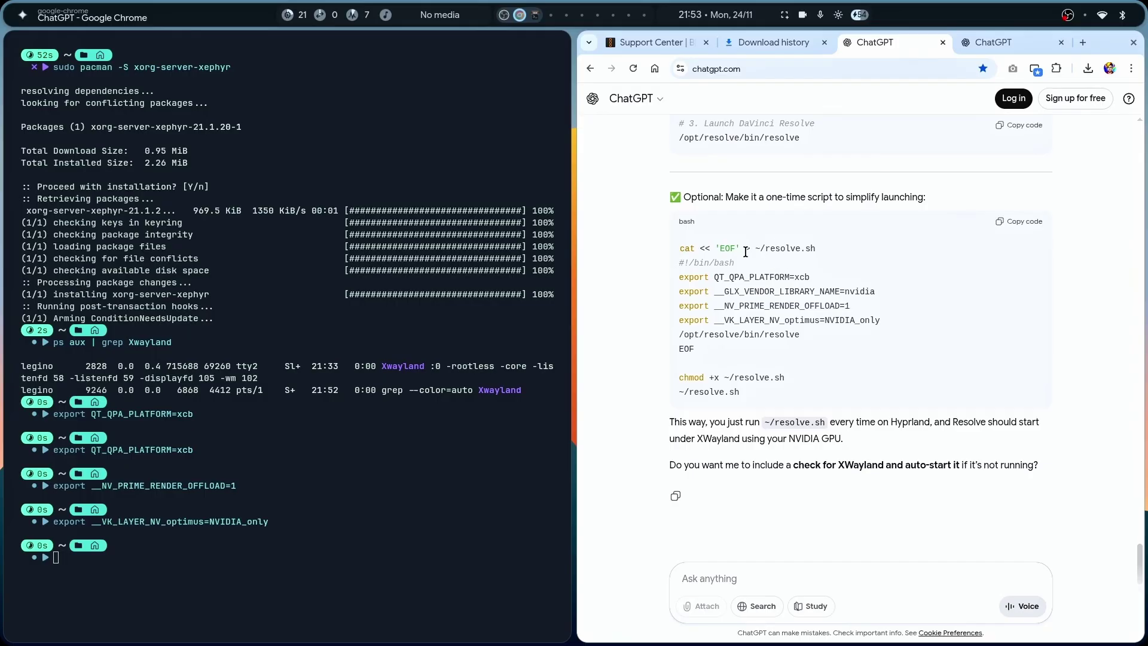
left_click(814, 576)
type("I'm")
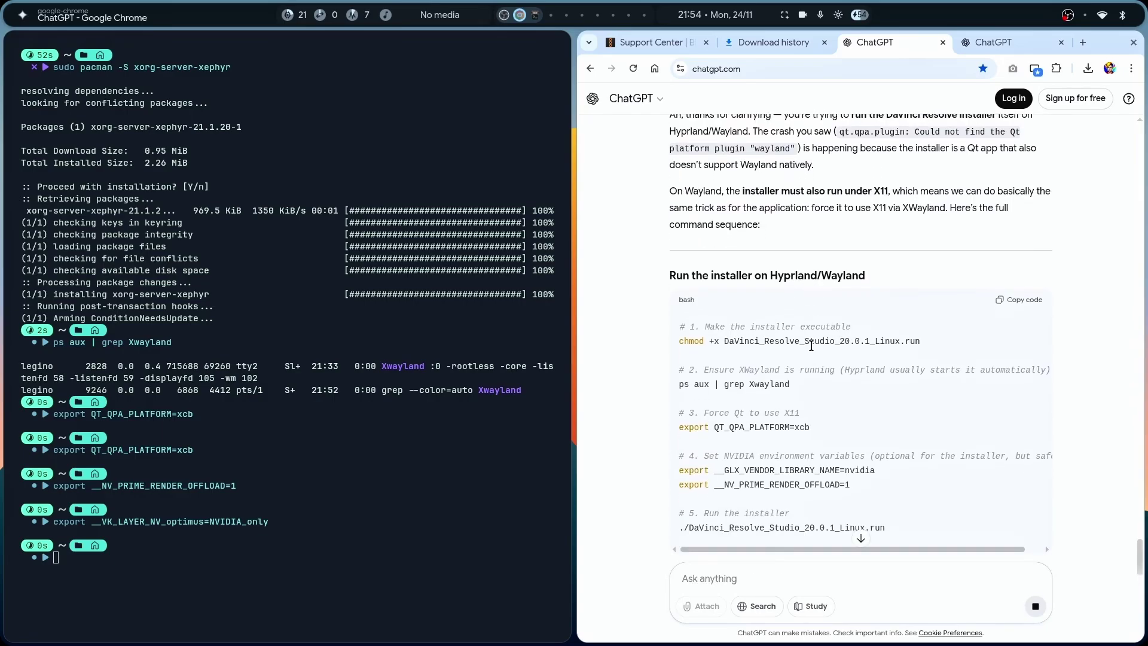
Rerun the previous installer command in the installer terminal.
key("super+3")
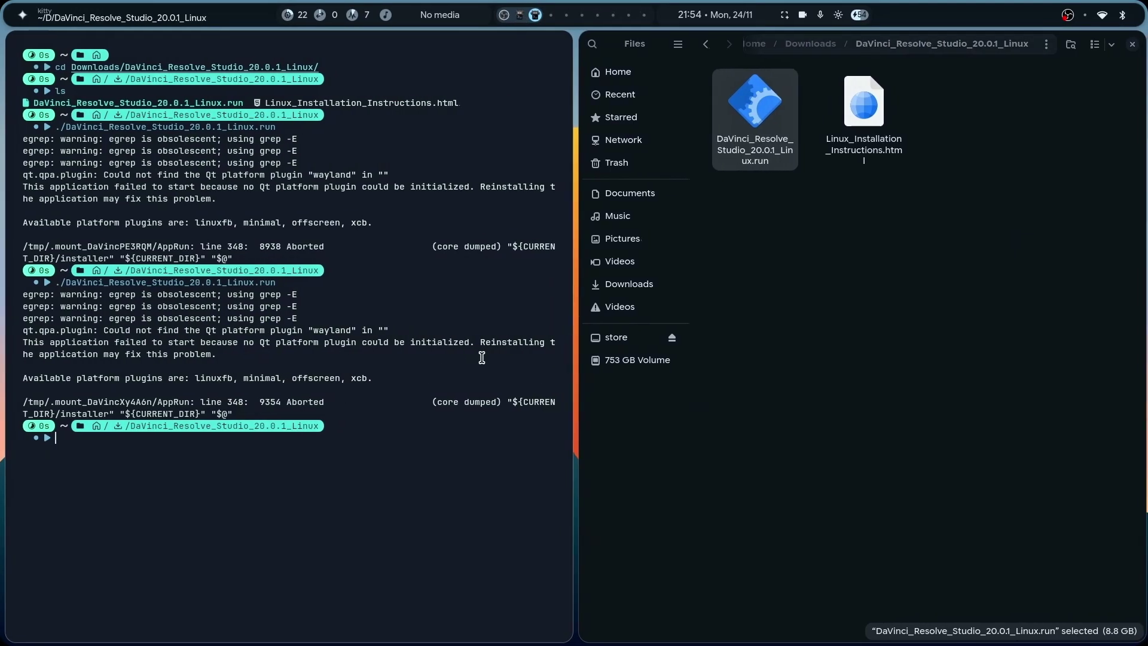
key("Up")
key("Return")
key("super+2")
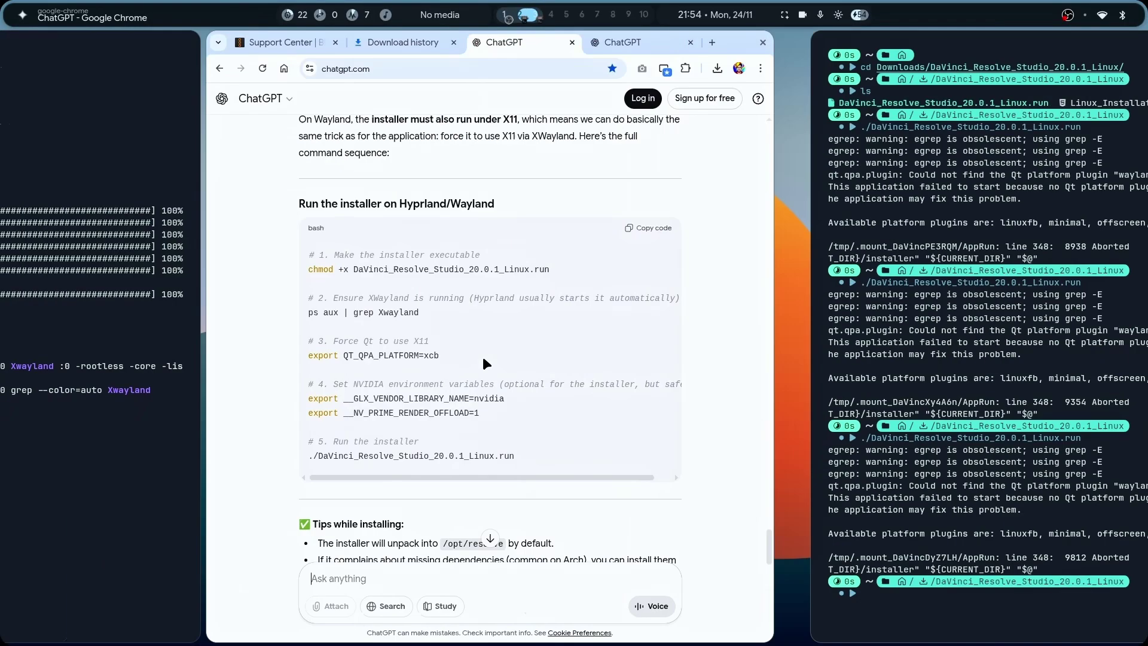
Run ChatGPT's pacman command to reinstall the missing X and GTK libraries, confirming the install.
triple_click(806, 362)
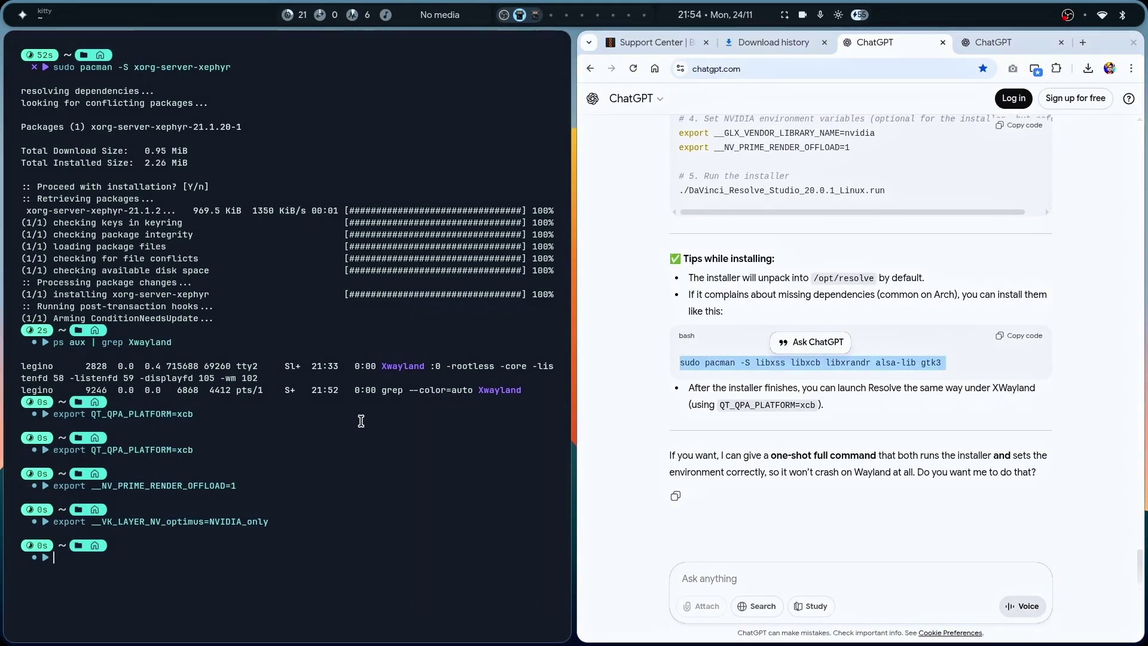
type("# 1. Make the installer executable chmod +x DaVinci_Resolve_Studio_20.0.1_Linux.run  # 2. Ensure XWayland is running (Hyprland usually starts it automatically) ps aux | grep Xwayland  # 3. Force Qt to use X11 export QT_QPA_PLATFORM=xcb  # 4. Set NVIDIA environment variables (optional for the installer, but safe) export __GLX_VENDOR_LIBRARY_NAME=nvidia export __NV_PRIME_RENDER_OFFLOAD=1  # 5. Run the installer ./DaVinci_Resolve_Studio_20.0.1_Linux.run")
key("Return")
left_click(1024, 336)
type("sudo pacman -S libxss libxcb libxrandr alsa-lib gtk3")
key("Return")
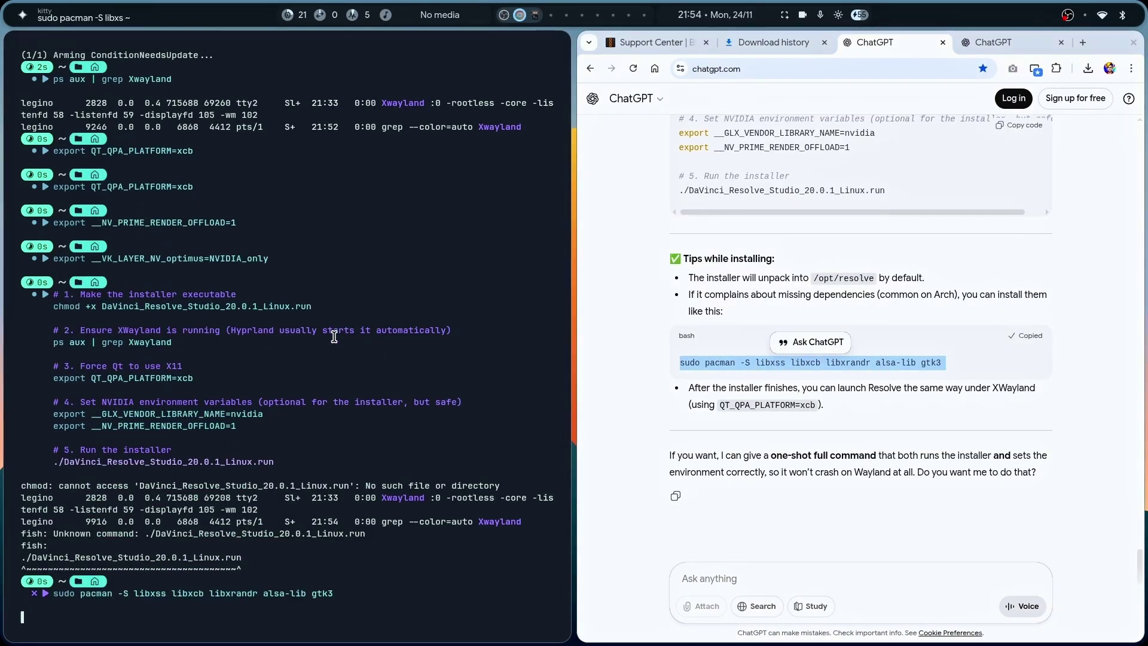
key("Return")
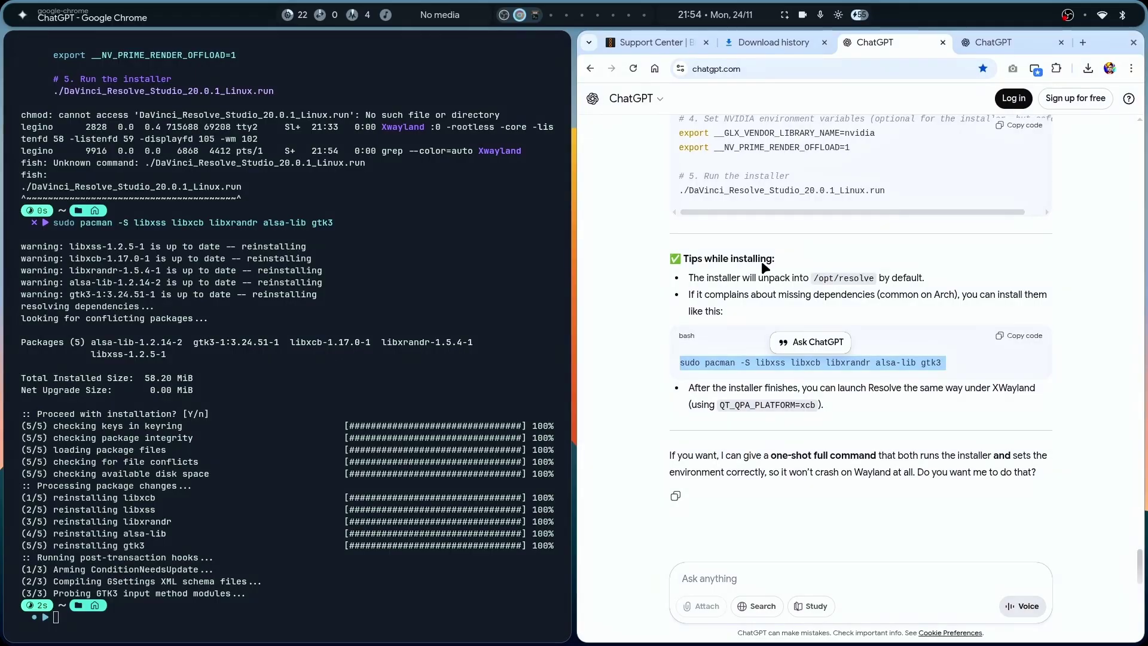
Run ChatGPT's installer command block from the DaVinci_Resolve_Studio_20.0.1_Linux folder in a cleared terminal.
scroll(917, 189, "up", 3)
left_click(1024, 178)
key("super+3")
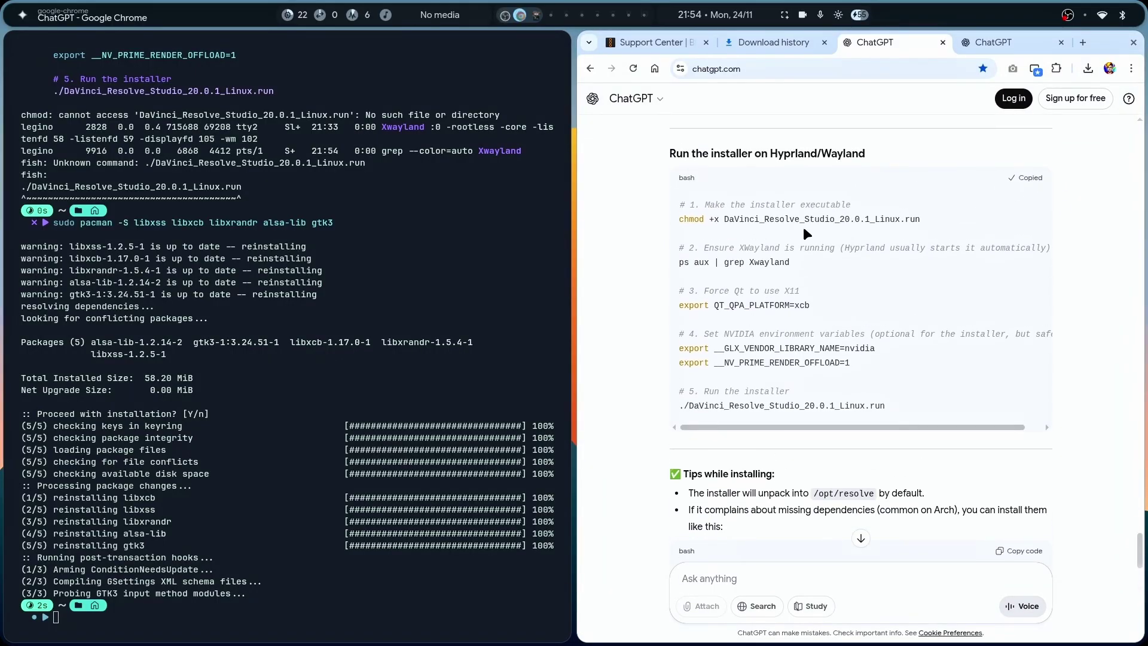
key("ctrl+l")
key("ctrl+shift+v")
key("Return")
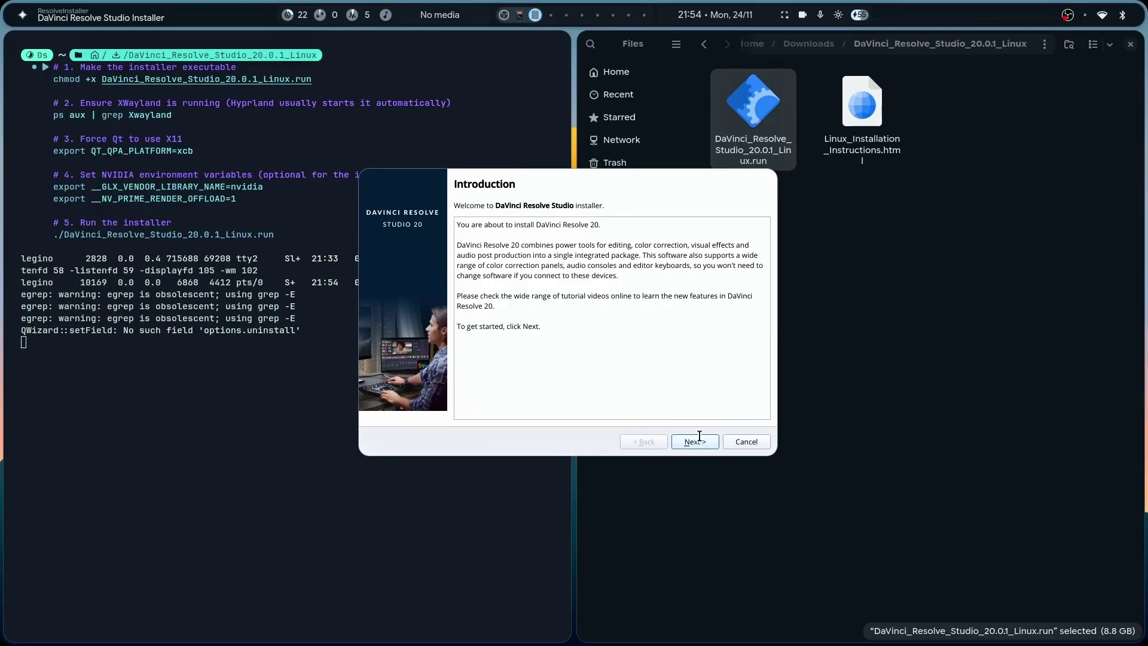
Agree to the licence and keep both components, Resolve and Open FX Renderer, then start installing with the sudo password.
left_click(699, 443)
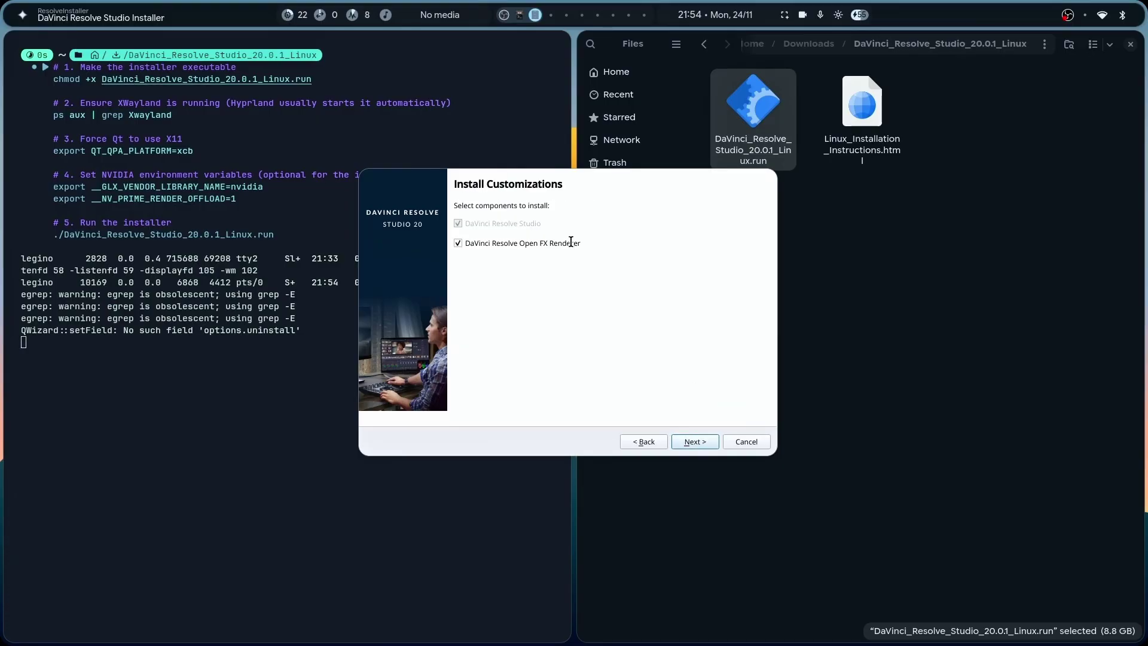
left_click(699, 440)
left_click(593, 417)
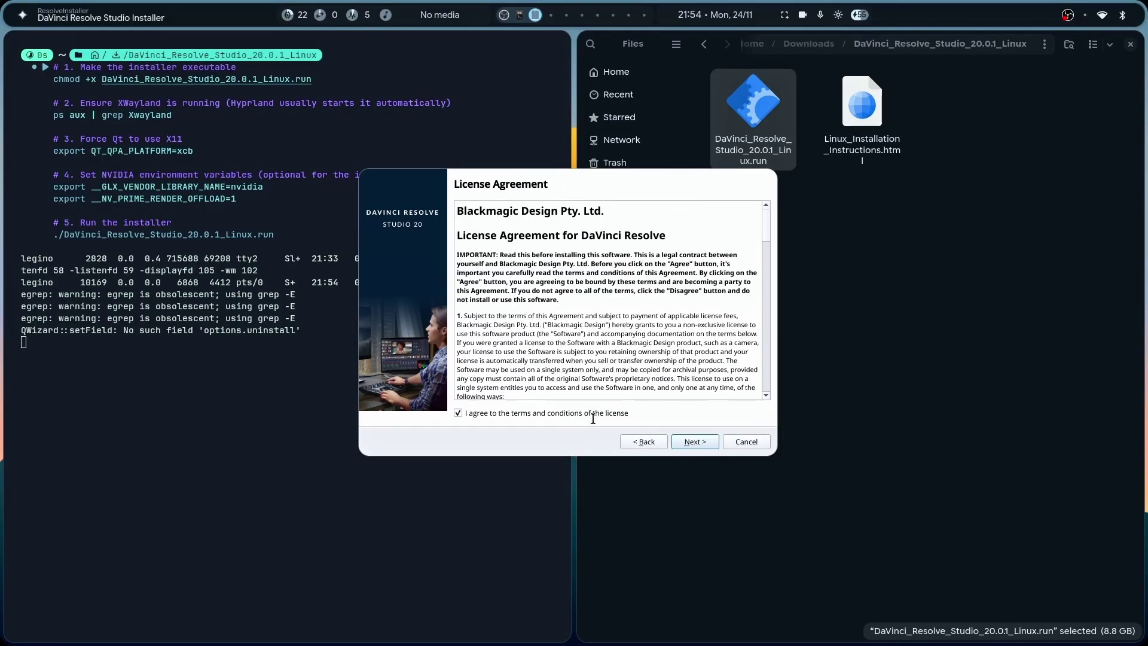
left_click(691, 443)
left_click(695, 442)
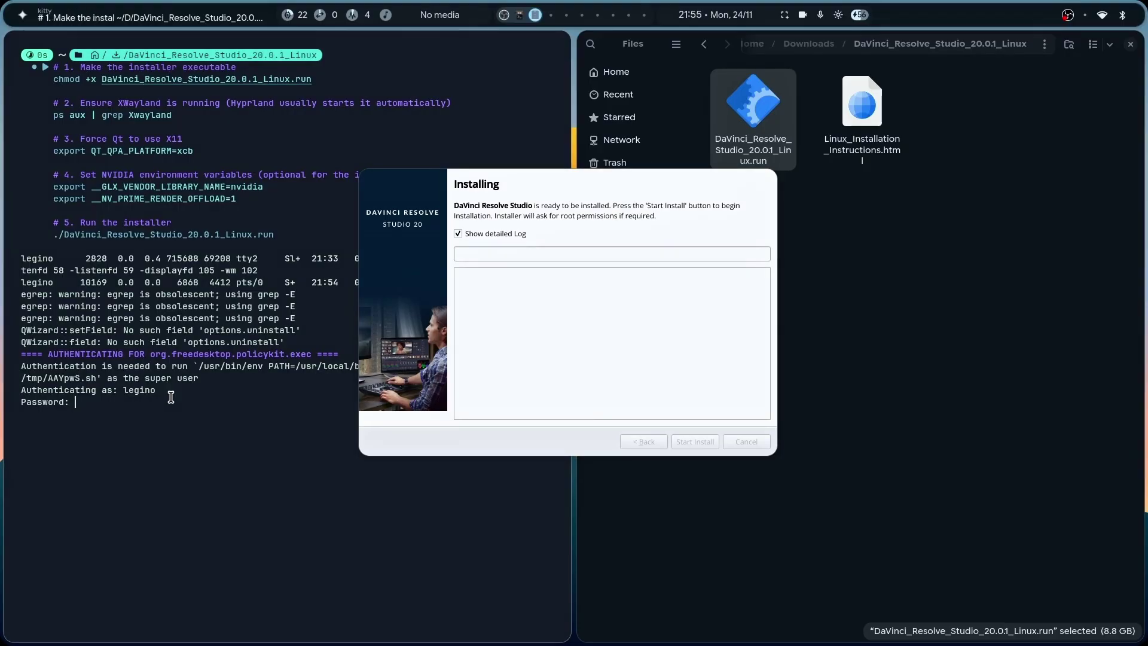
key("Return")
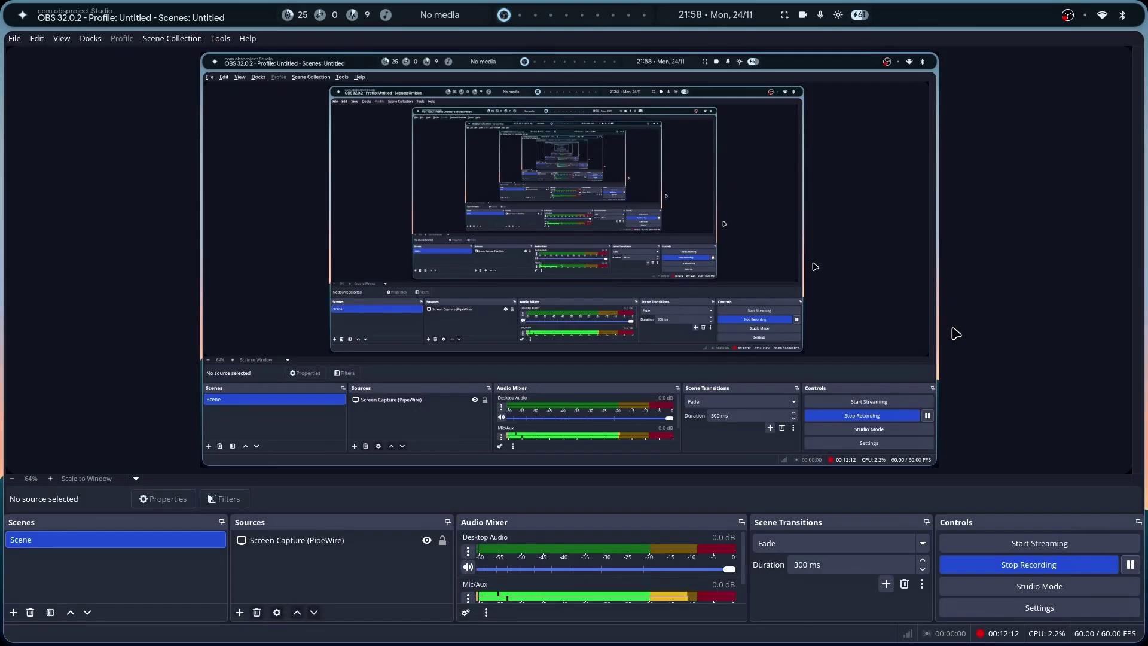
Reload the Quickshell desktop shell from the sidebar and confirm OBS is still recording.
key("super+2")
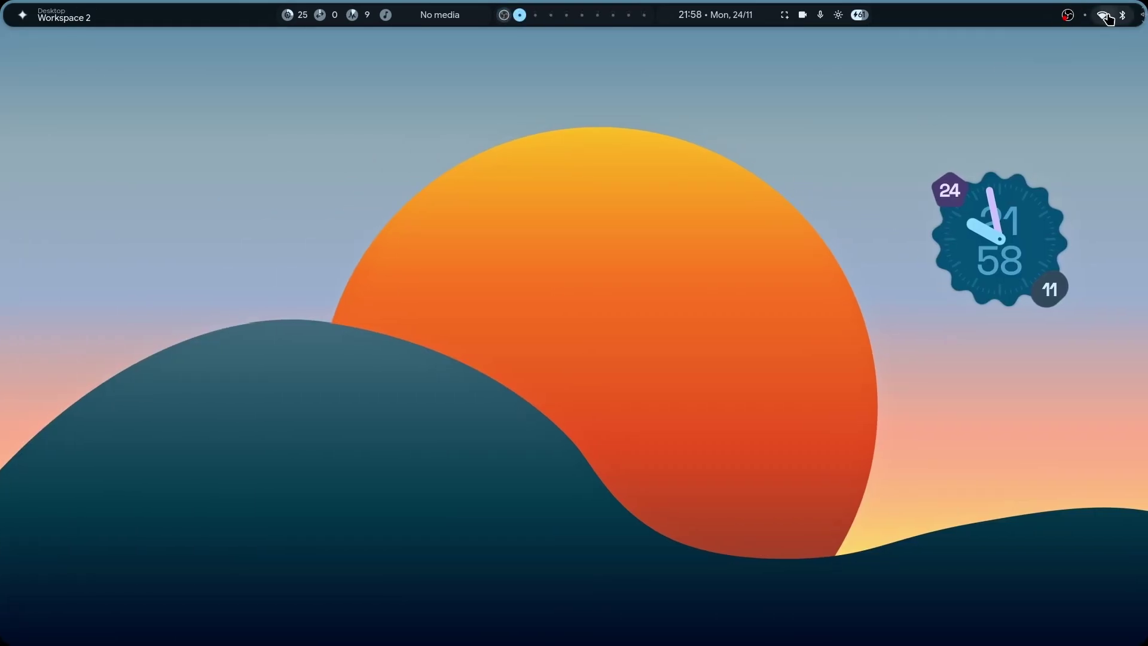
left_click(1112, 15)
left_click(1073, 53)
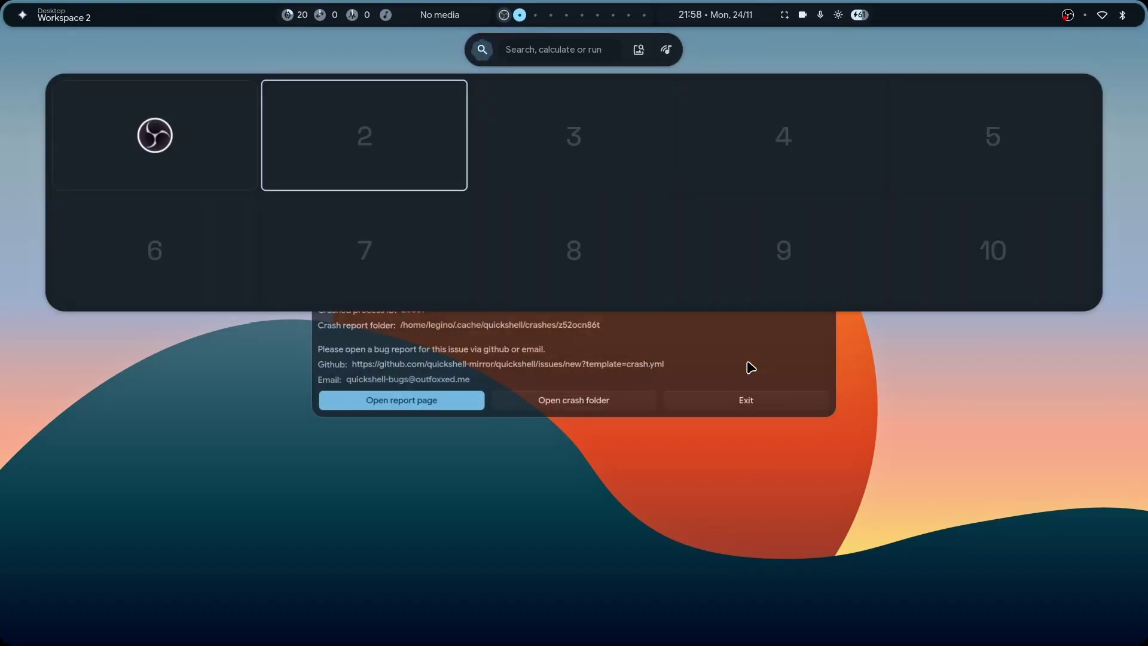
key("super+1")
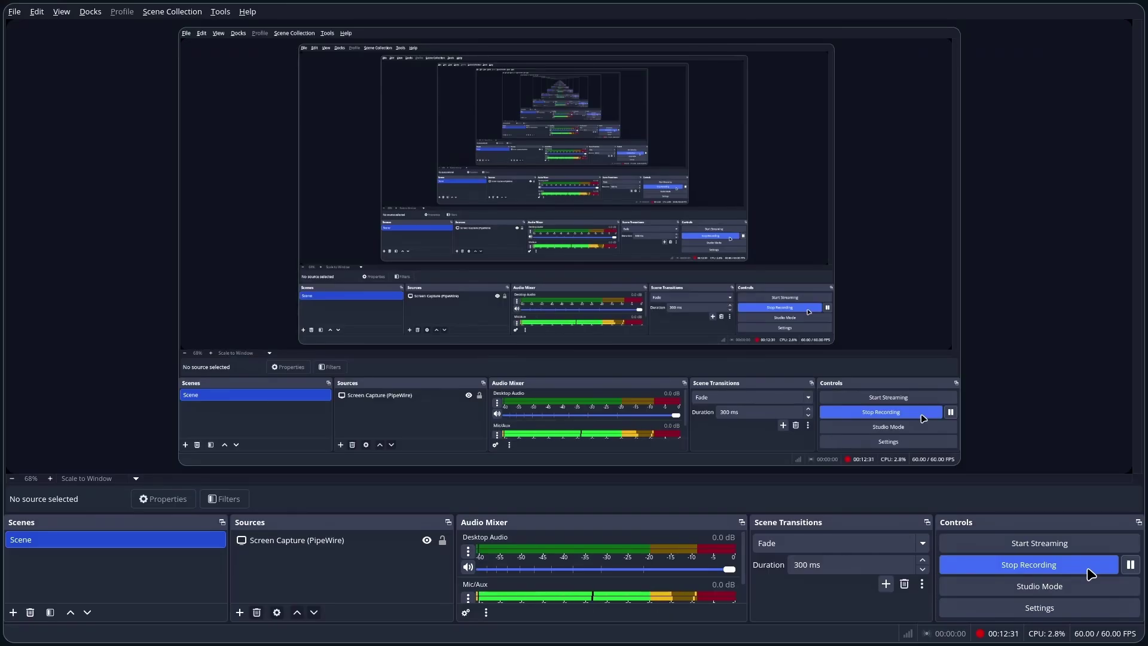
key("super+2")
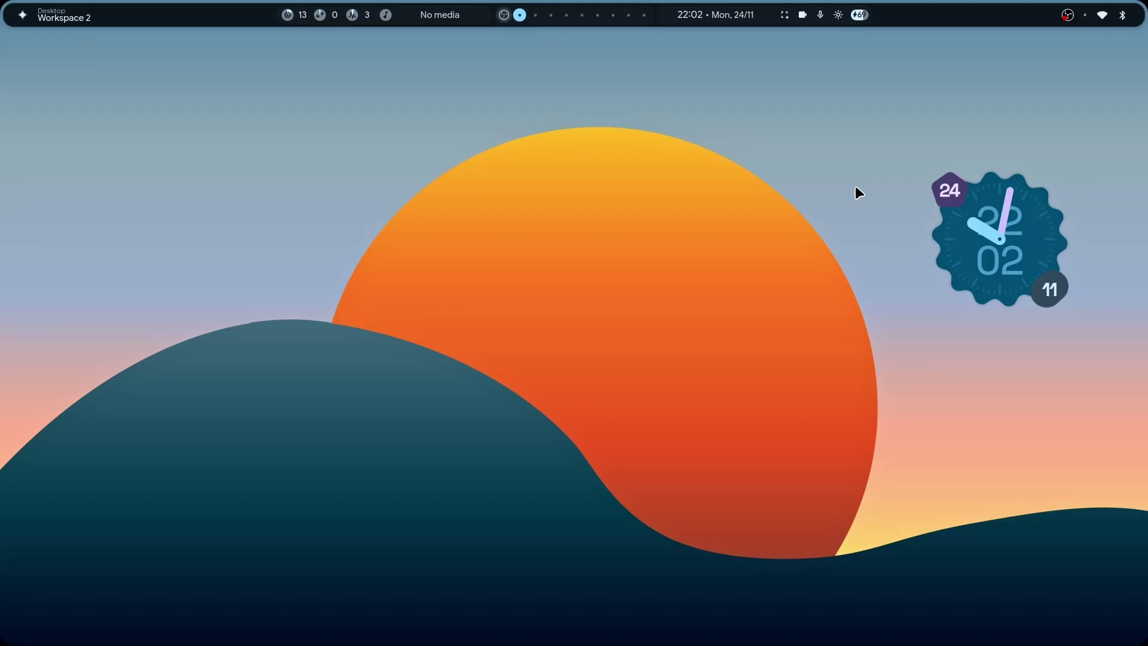
Check Workspace 3 and the OBS workspace, then return to Workspace 2 and open app search.
key("super")
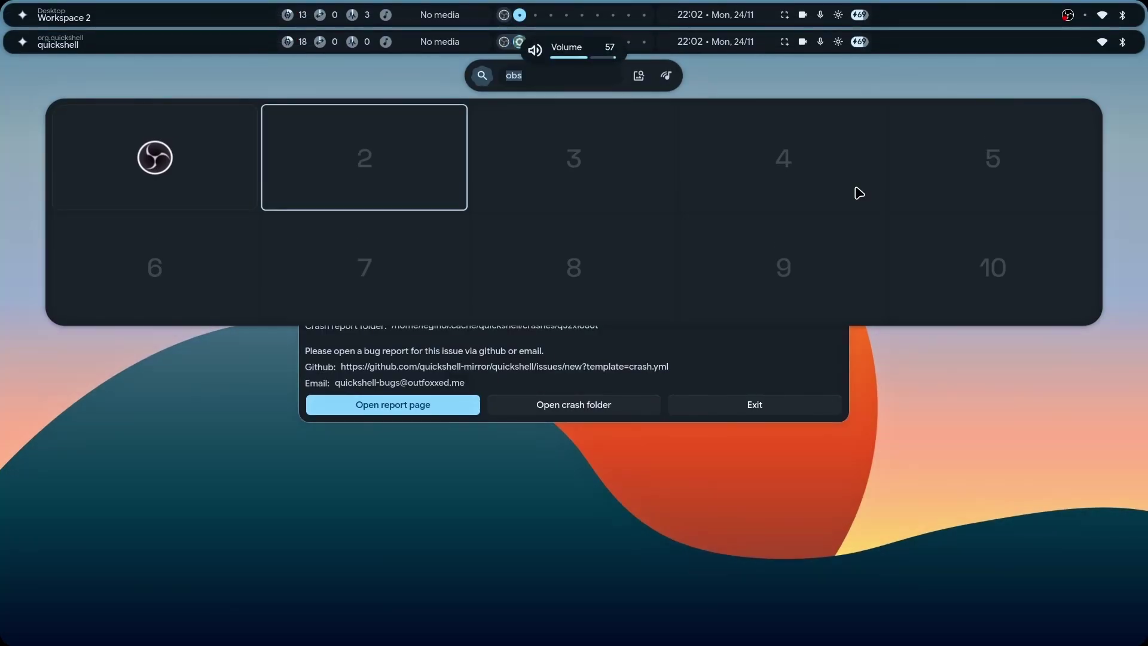
left_click(682, 122)
key("super")
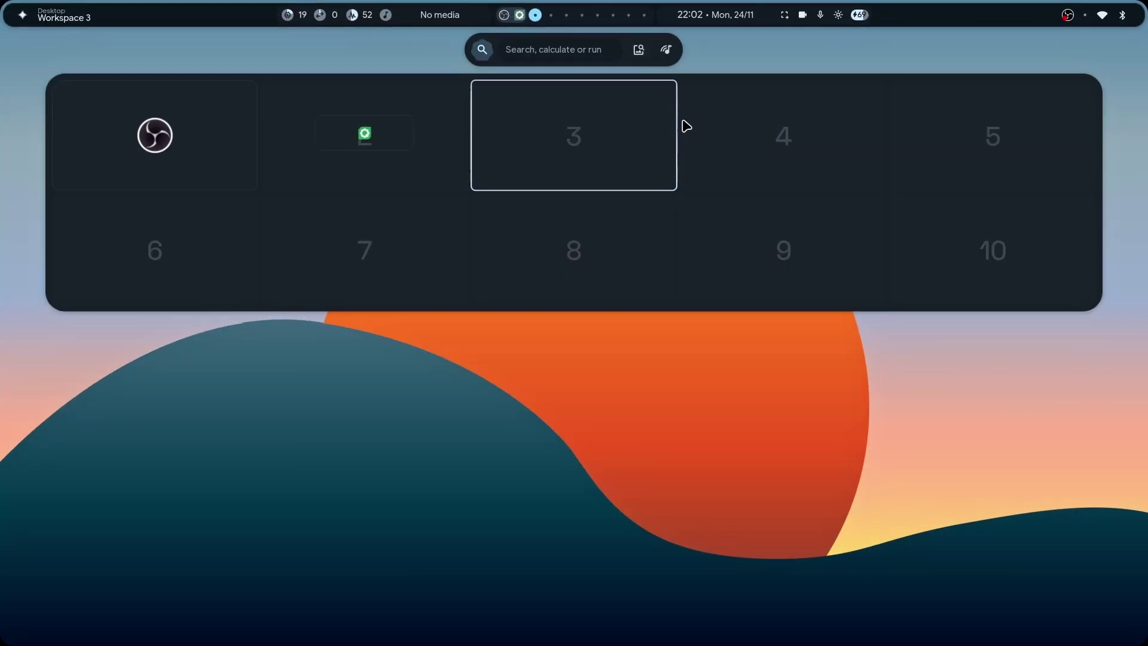
key("super+1")
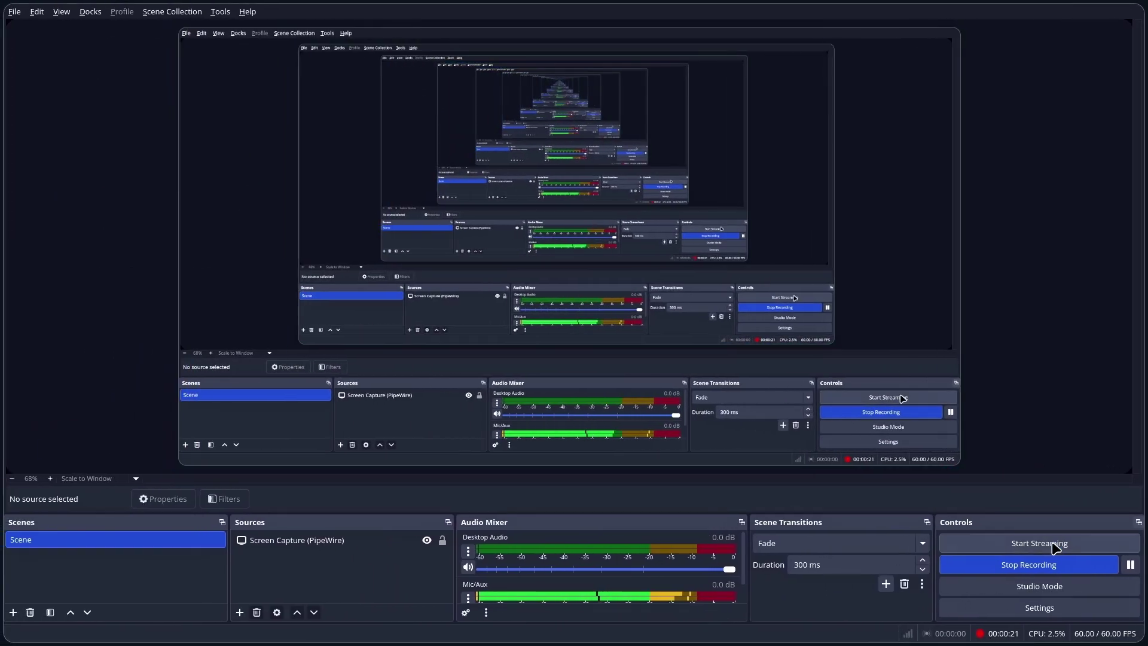
key("super+2")
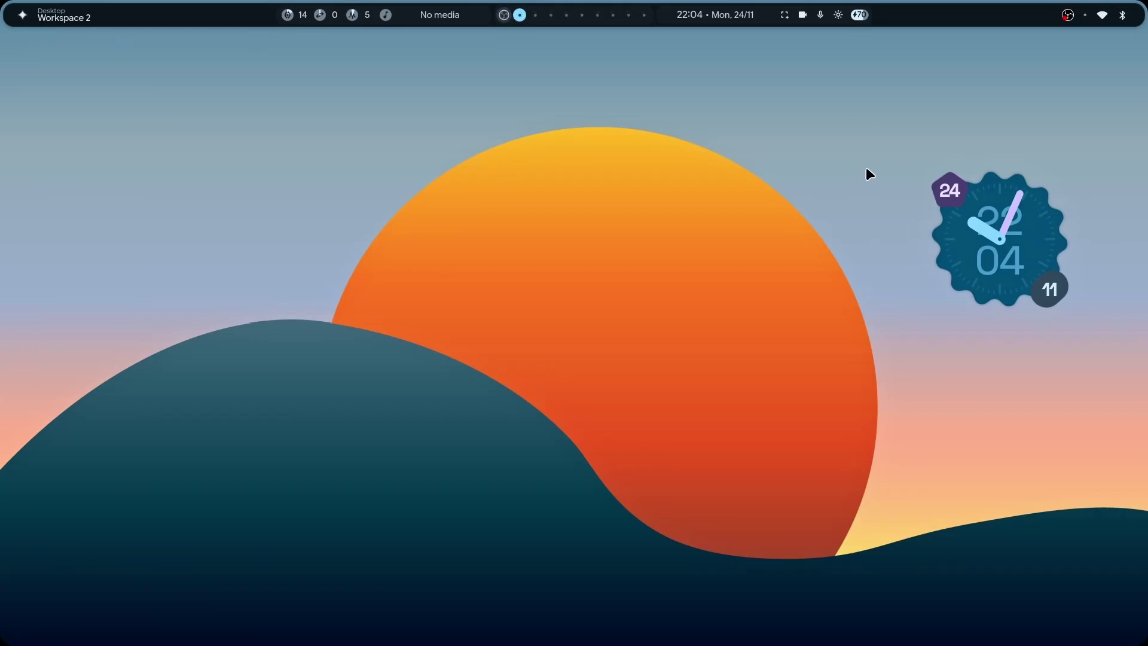
key("super")
Try launching DaVinci Resolve twice from the launcher, searching 'da' and then 'dav'.
type("da")
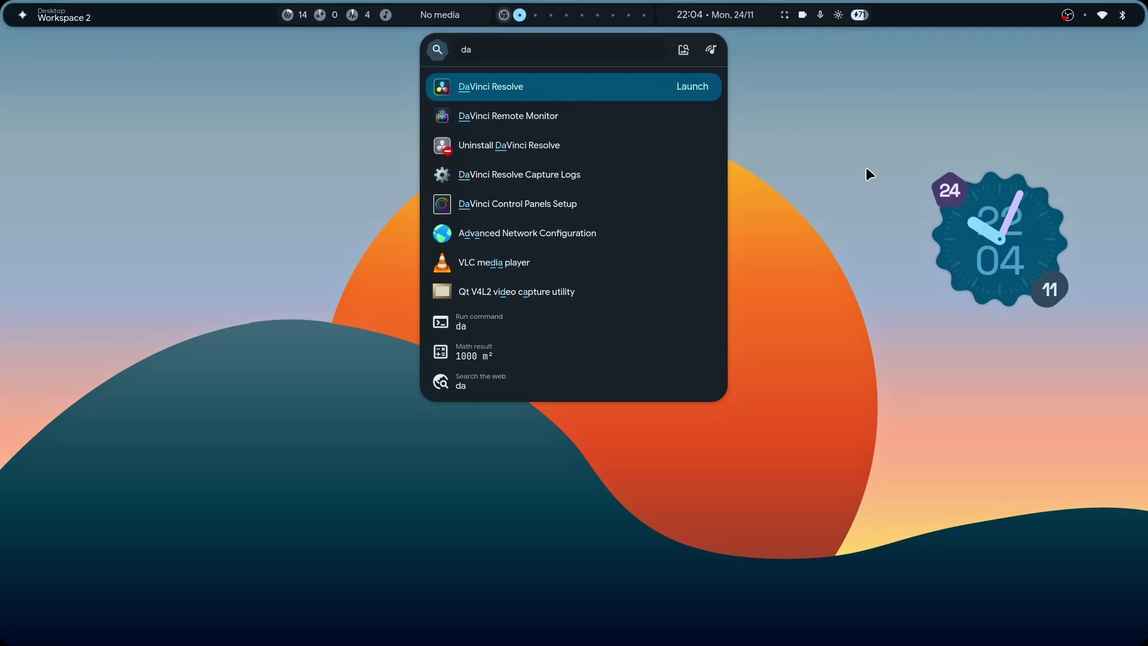
key("Return")
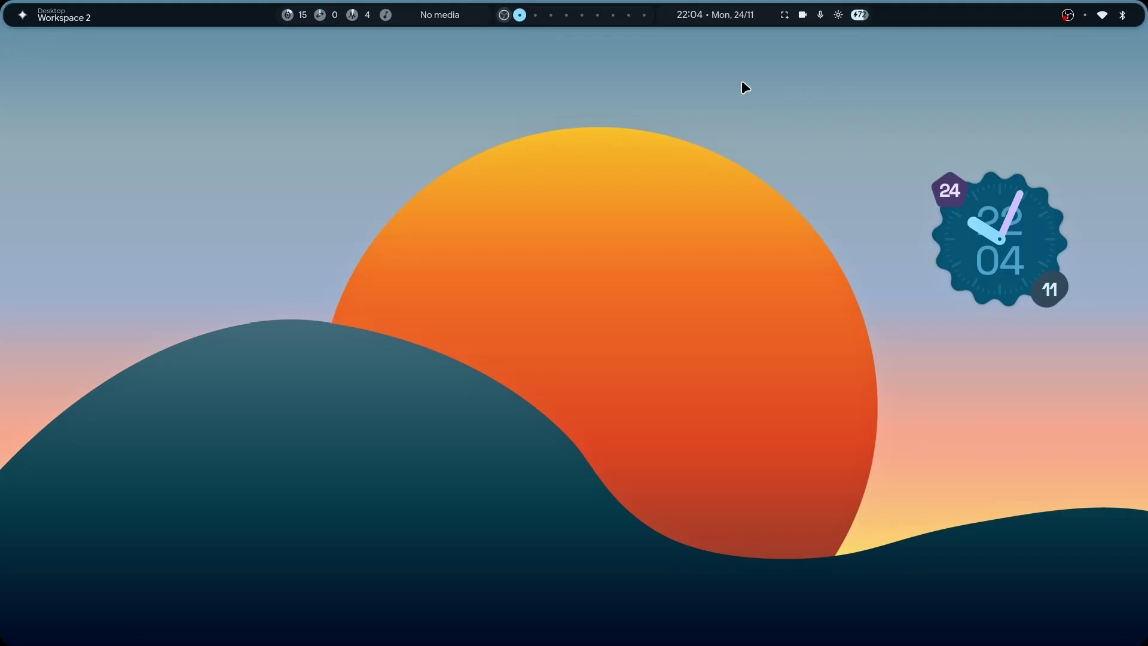
key("super")
type("da")
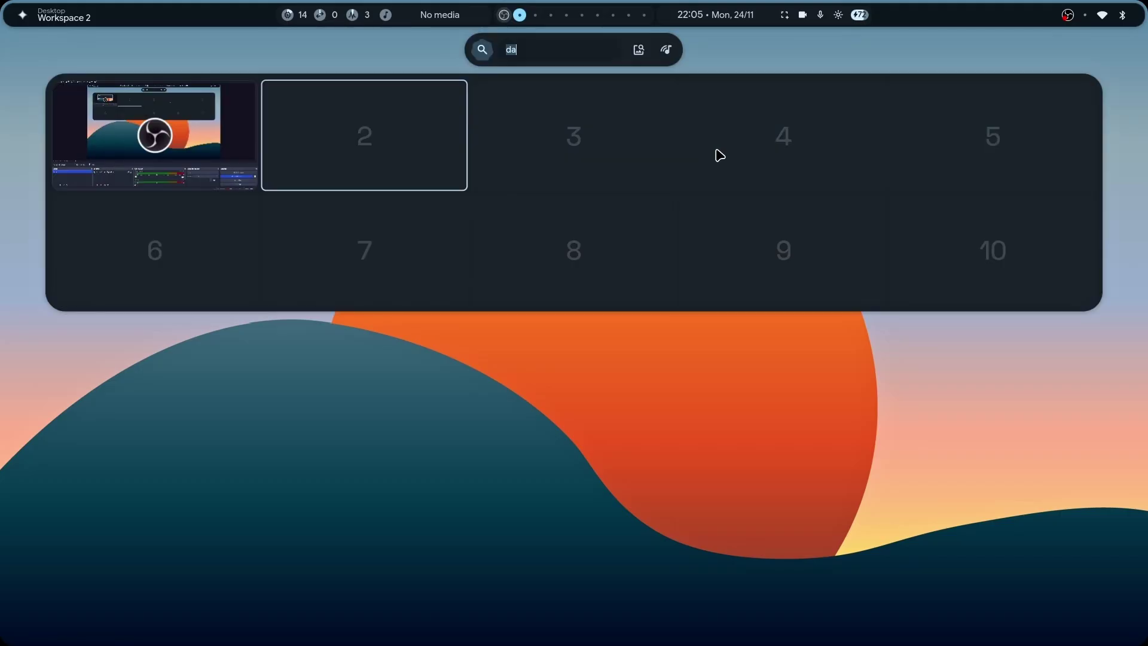
type("v")
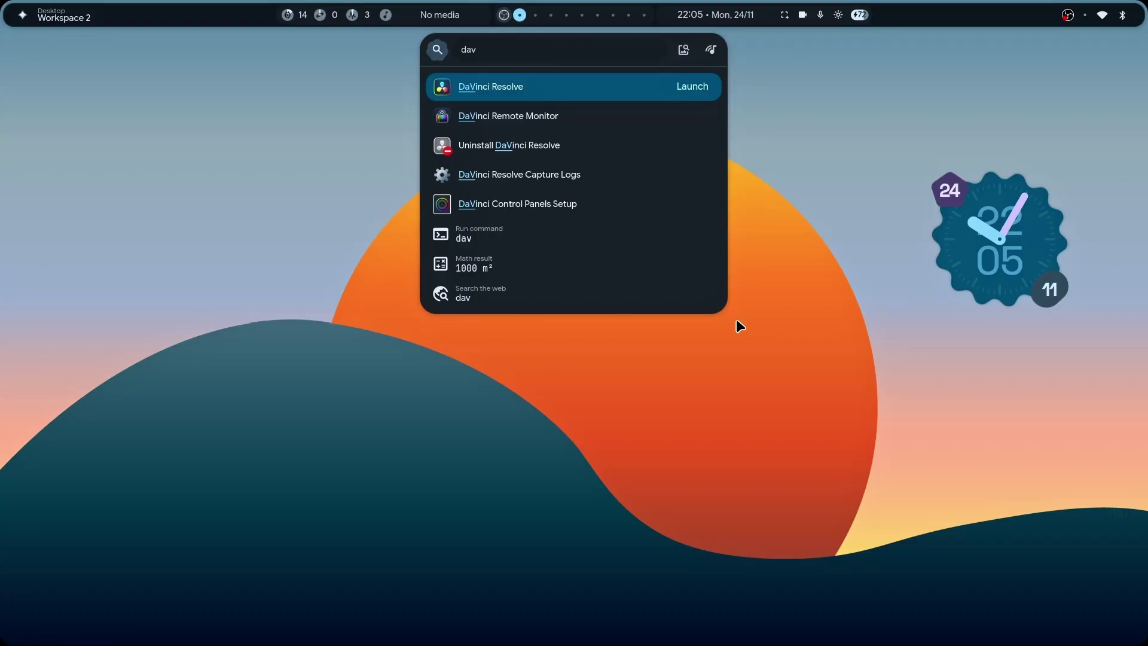
key("Return")
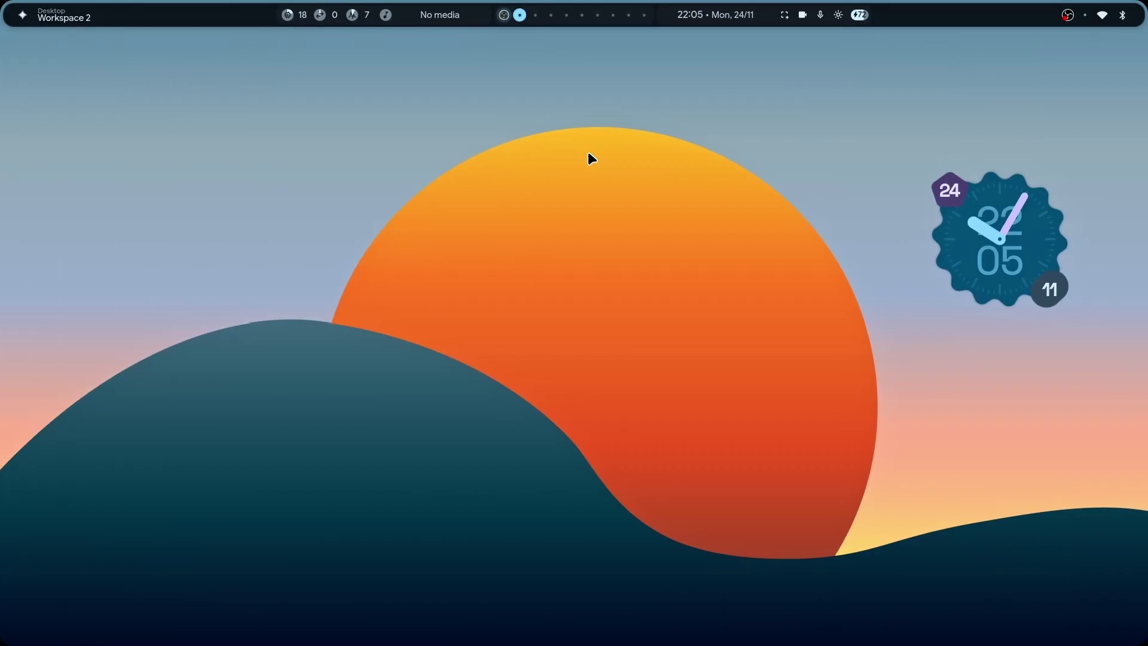
Launch Google Chrome from the launcher by searching 'chr'.
key("super")
type("chr")
key("Return")
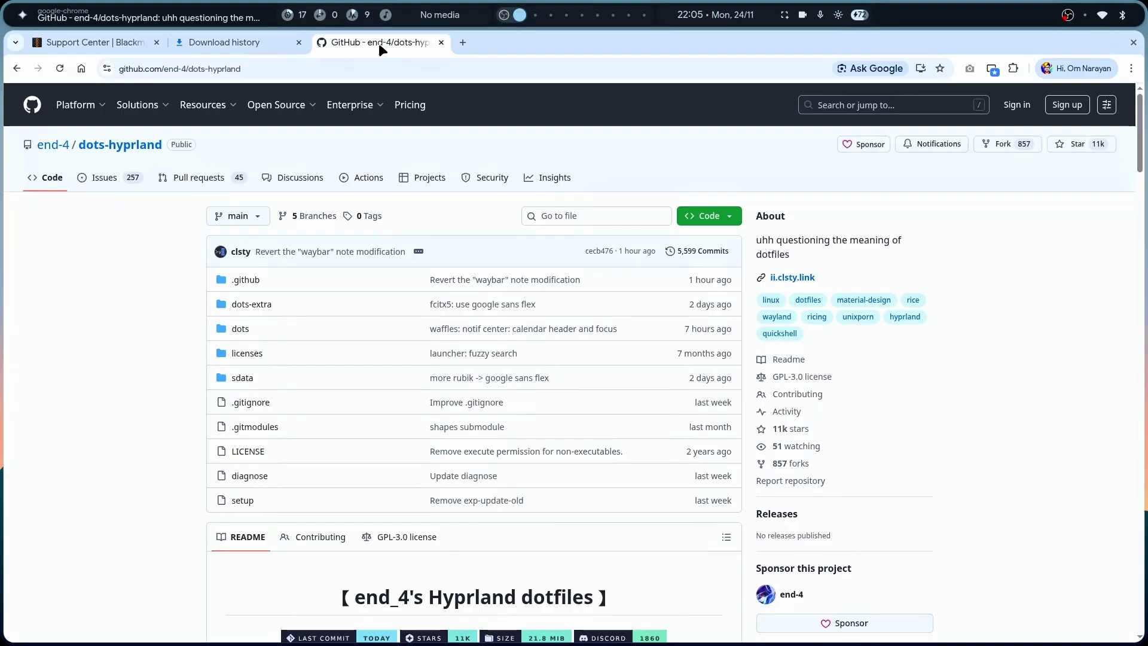
Go to chatgpt.com without logging in and ask why Resolve won't launch.
key("ctrl+l")
type("c")
key("Return")
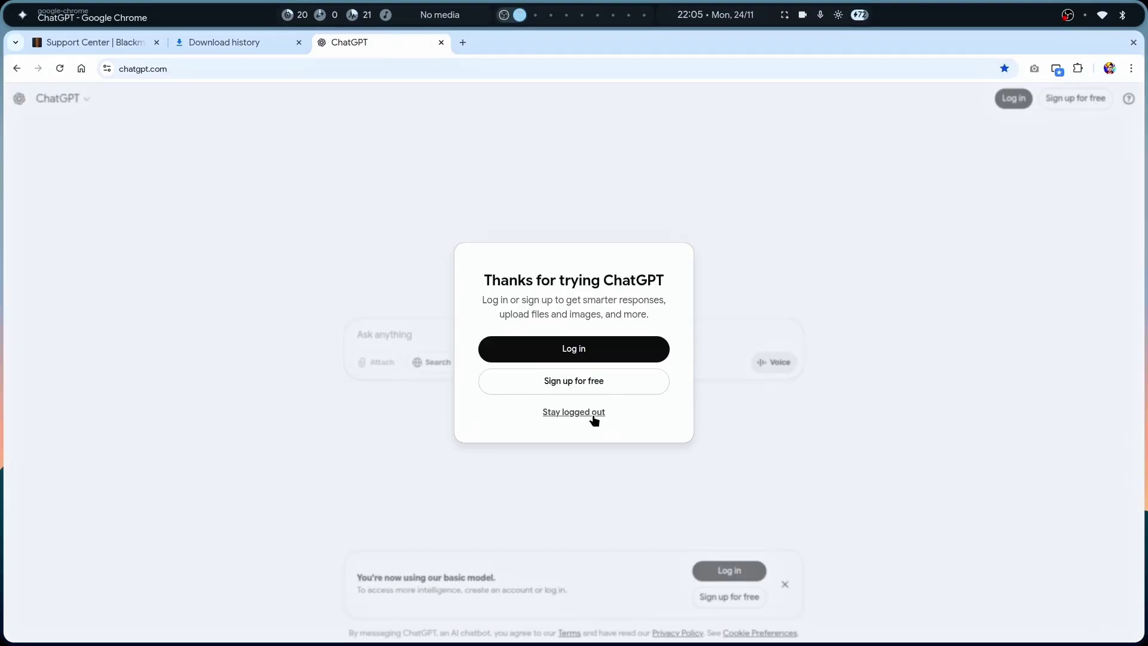
left_click(592, 416)
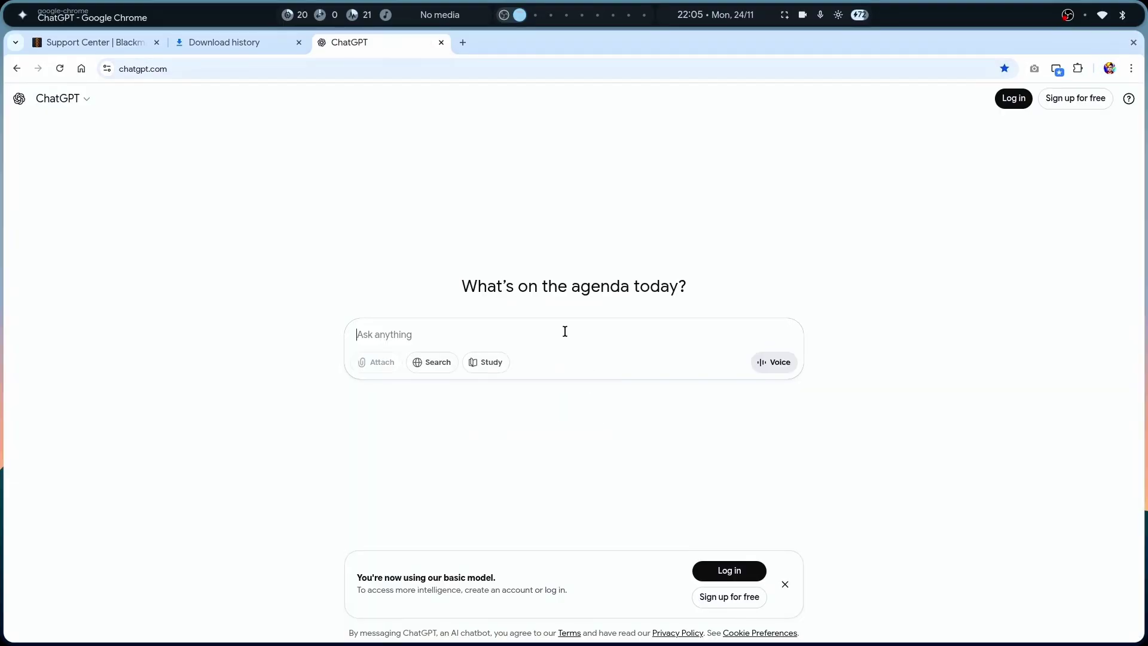
type("I hav")
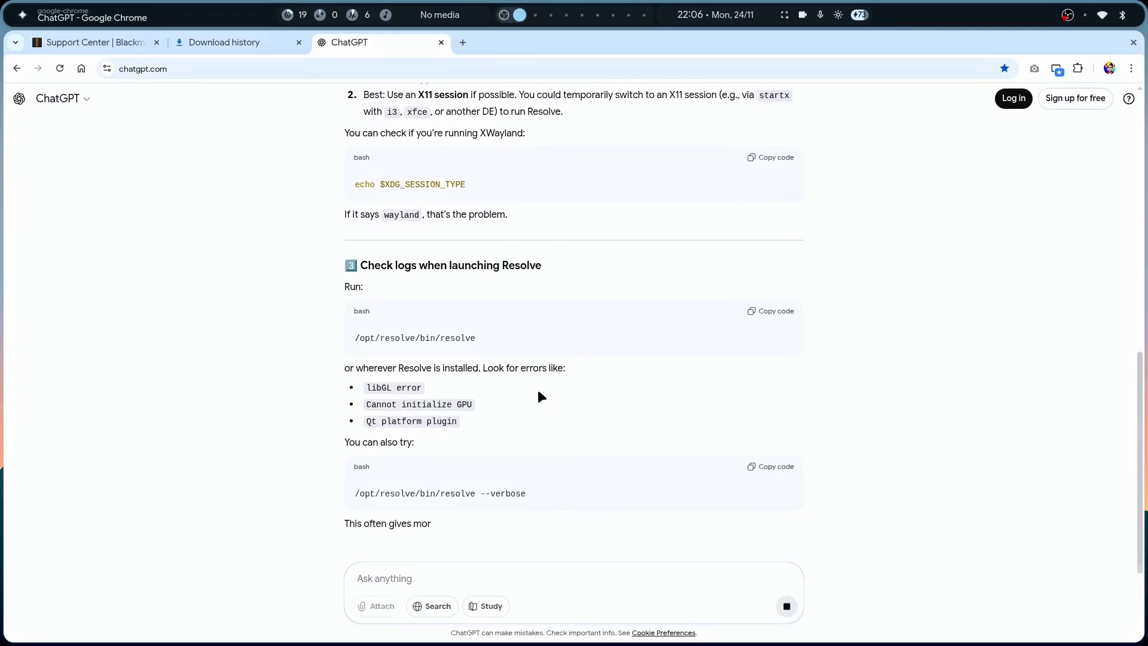
Copy the /opt/resolve/bin/resolve command and open a new kitty terminal.
triple_click(433, 242)
key("ctrl+c")
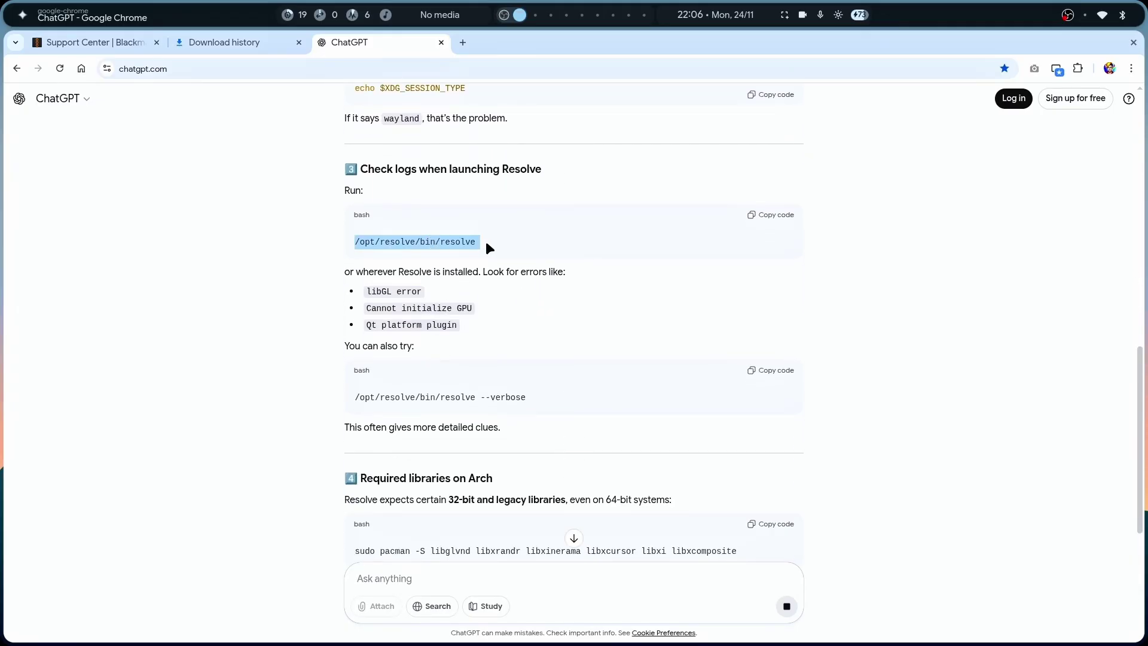
key("super+4")
key("super+Return")
Run /opt/resolve/bin/resolve directly and paste its log into the ChatGPT message.
key("ctrl+shift+v")
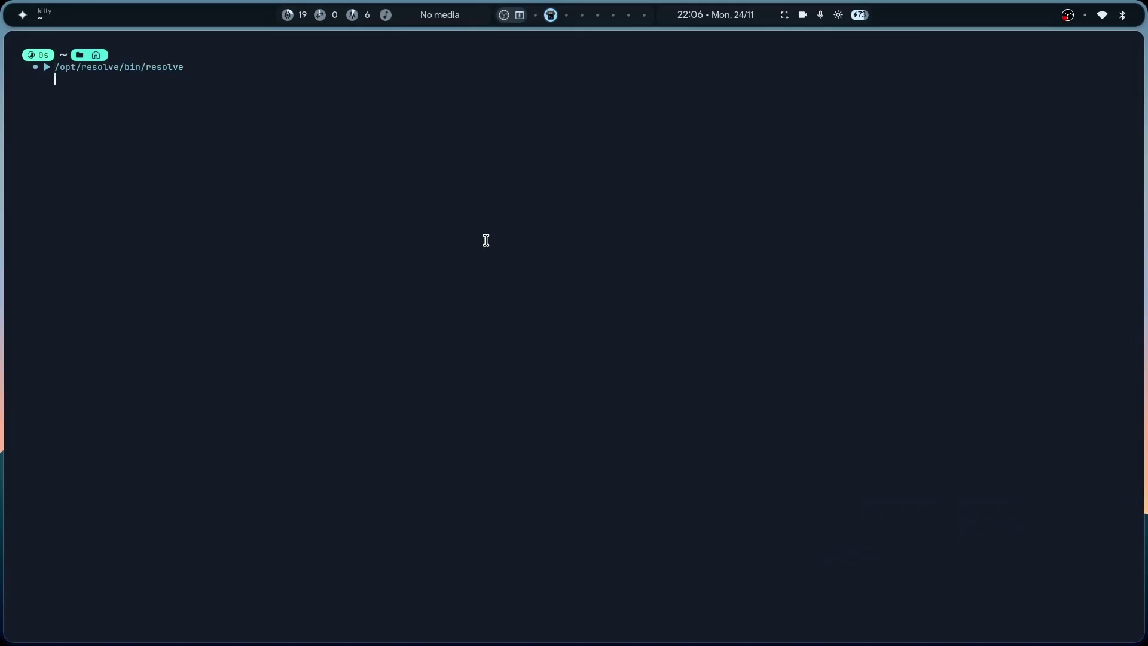
key("Return")
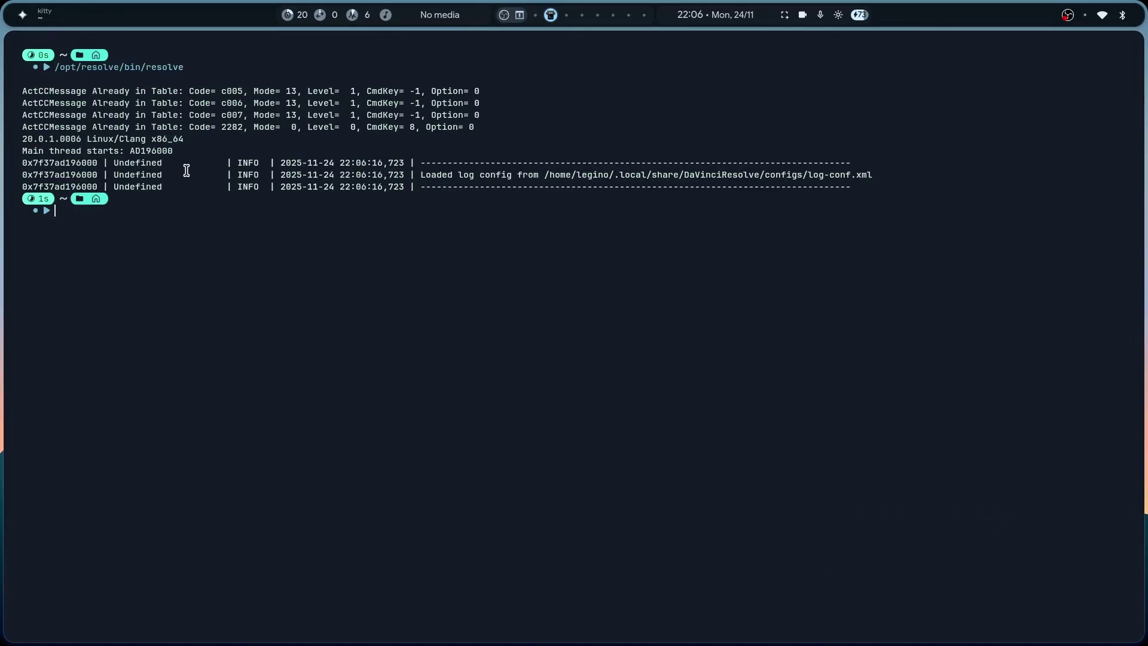
right_click(339, 134, "ctrl")
key("ctrl+shift+c")
key("super+2")
key("ctrl+v")
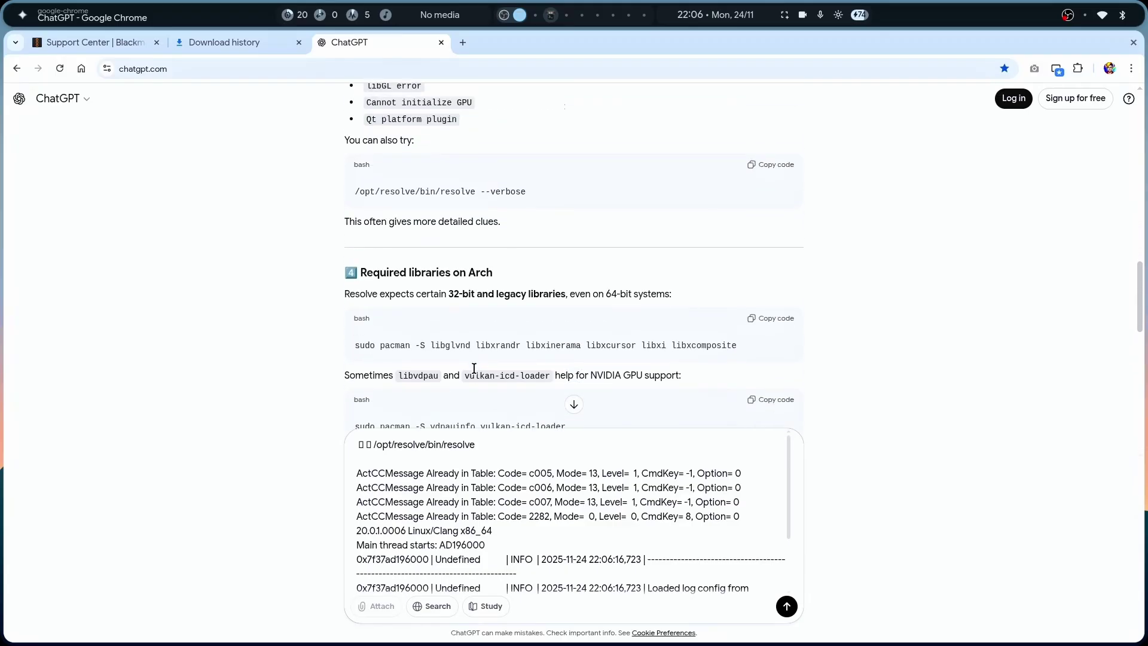
Install the libglvnd libraries and vdpauinfo packages suggested by ChatGPT.
triple_click(609, 261)
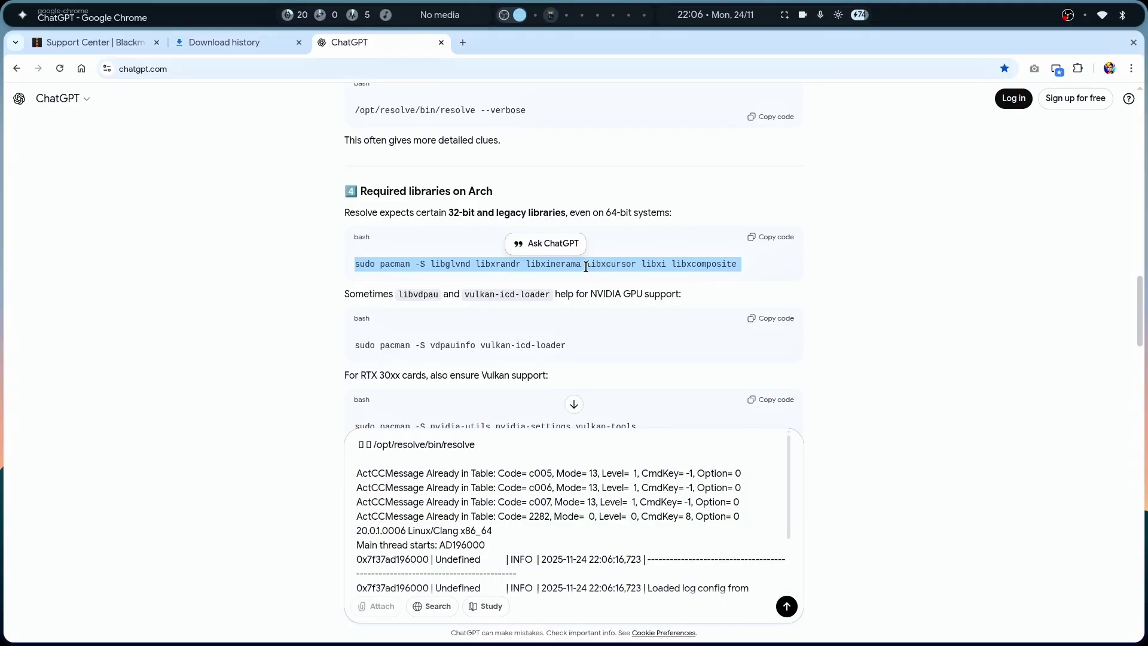
key("super+1")
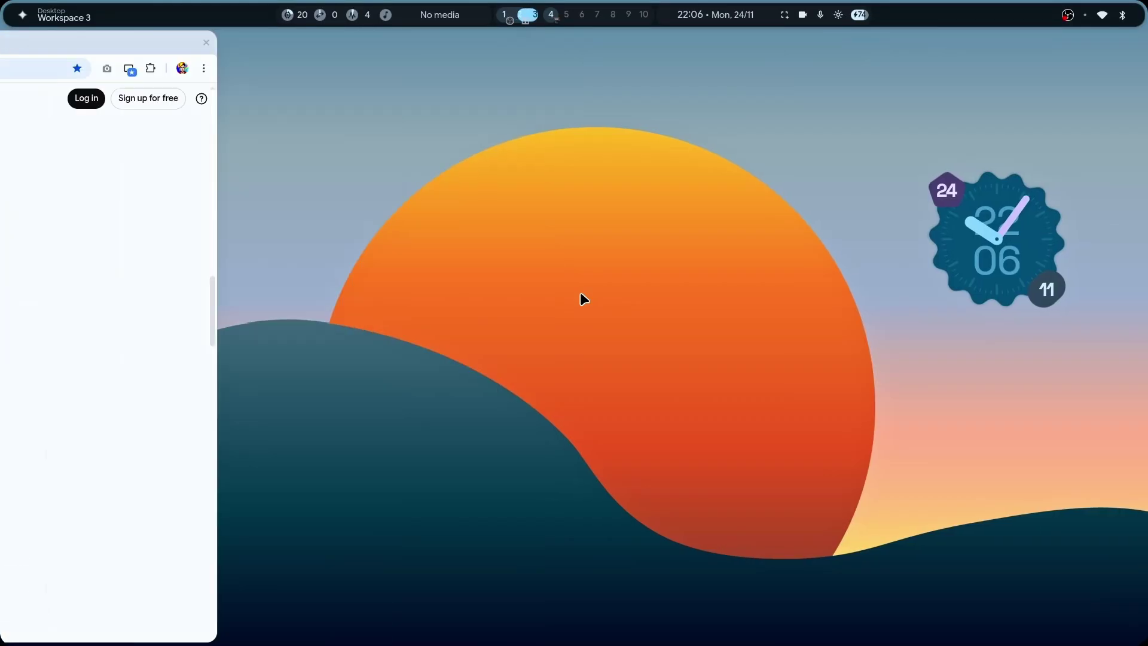
key("ctrl+shift+v")
key("Return")
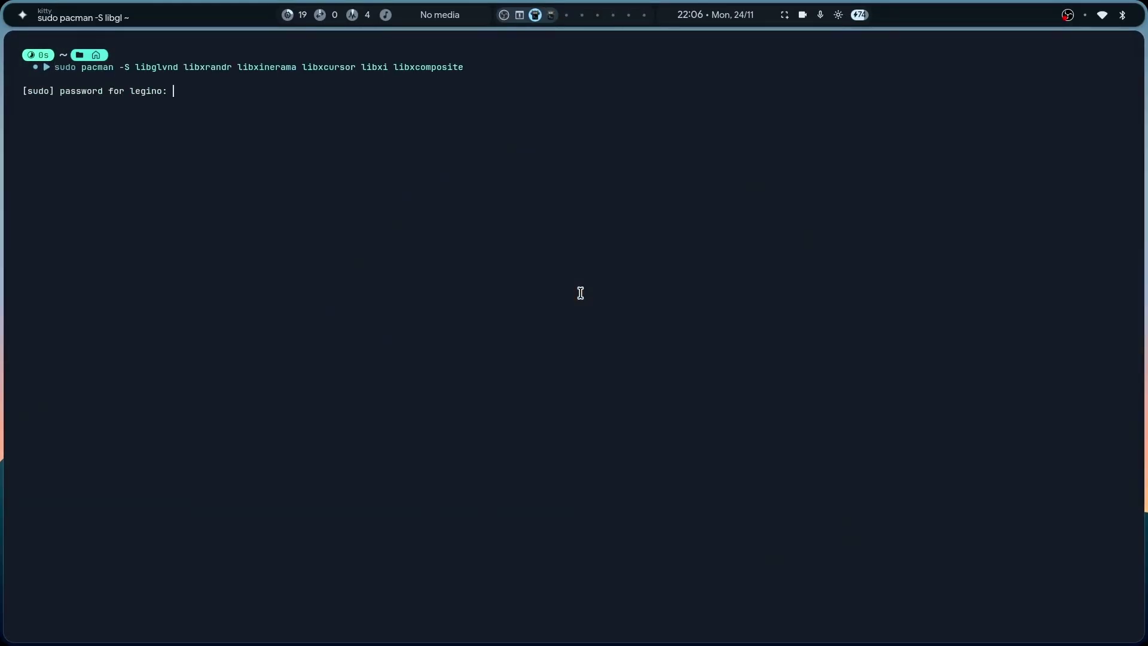
key("Return")
key("Return")
key("super+2")
triple_click(463, 345)
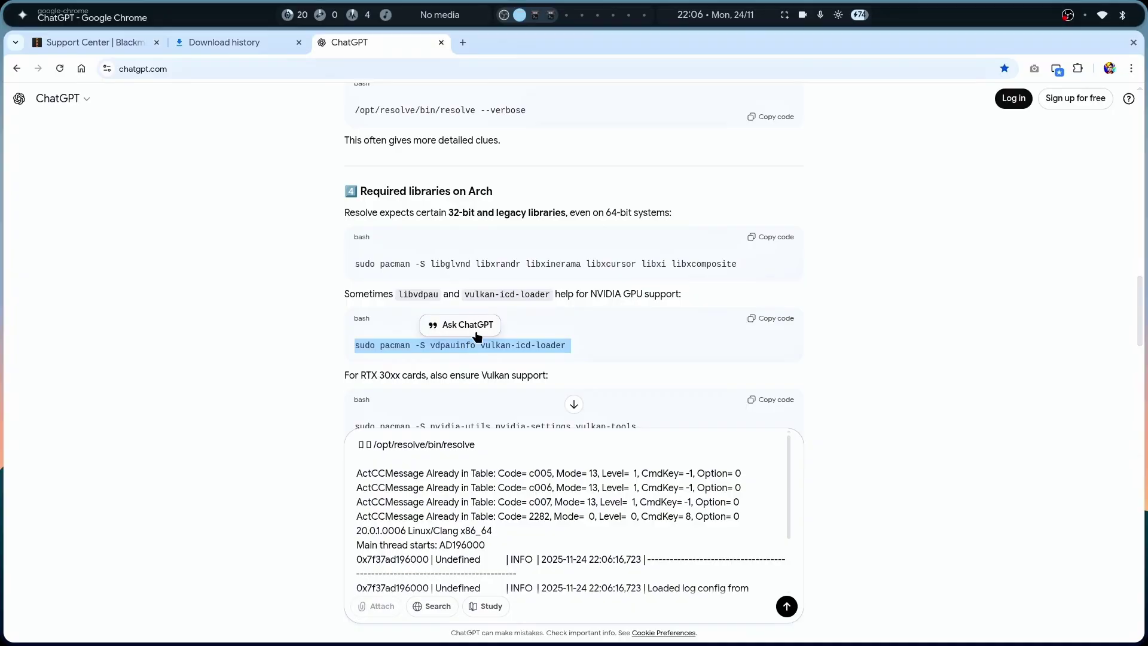
key("ctrl+c")
key("super+1")
key("ctrl+shift+v")
key("Return")
key("Return")
Install the nvidia-utils NVIDIA packages from ChatGPT's answer.
key("super+2")
scroll(494, 269, "down", 4)
triple_click(494, 269)
key("ctrl+c")
key("super+1")
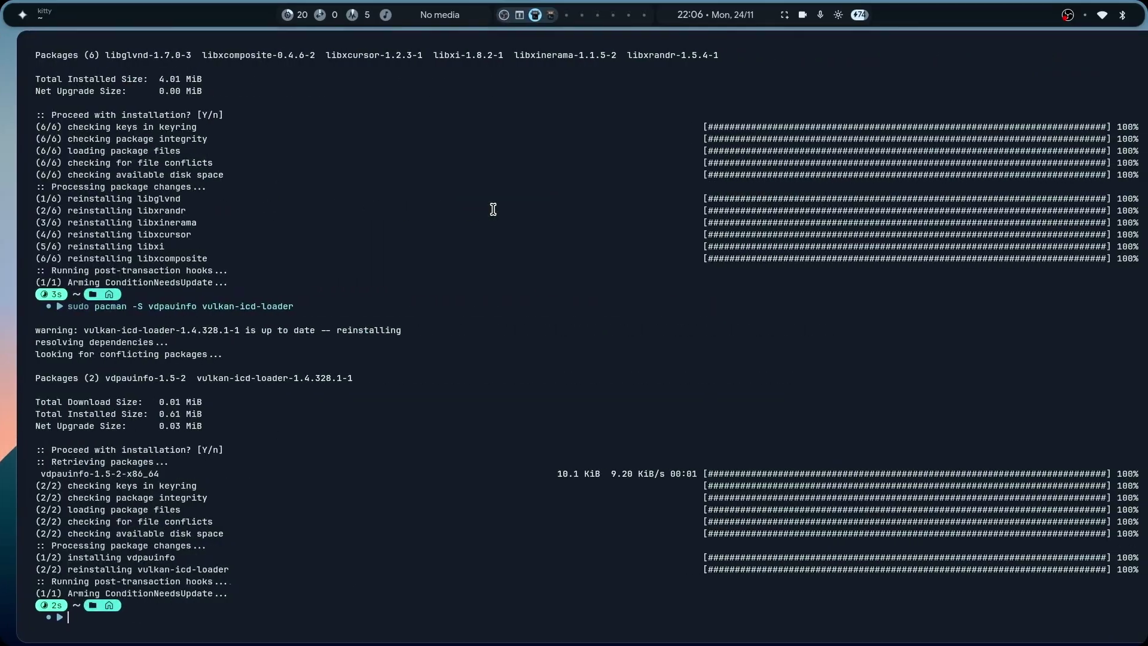
key("ctrl+shift+v")
key("Return")
key("Return")
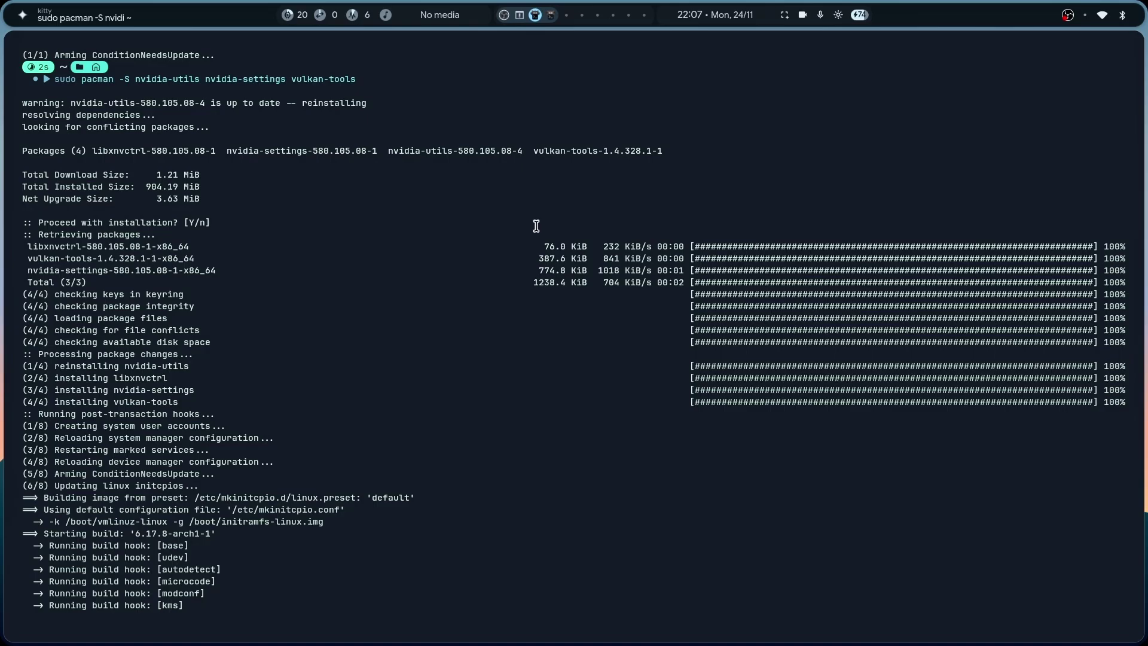
Launch Resolve with __GLX_VENDOR_LIBRARY_NAME=nvidia and select the resulting output.
key("super+2")
triple_click(539, 274)
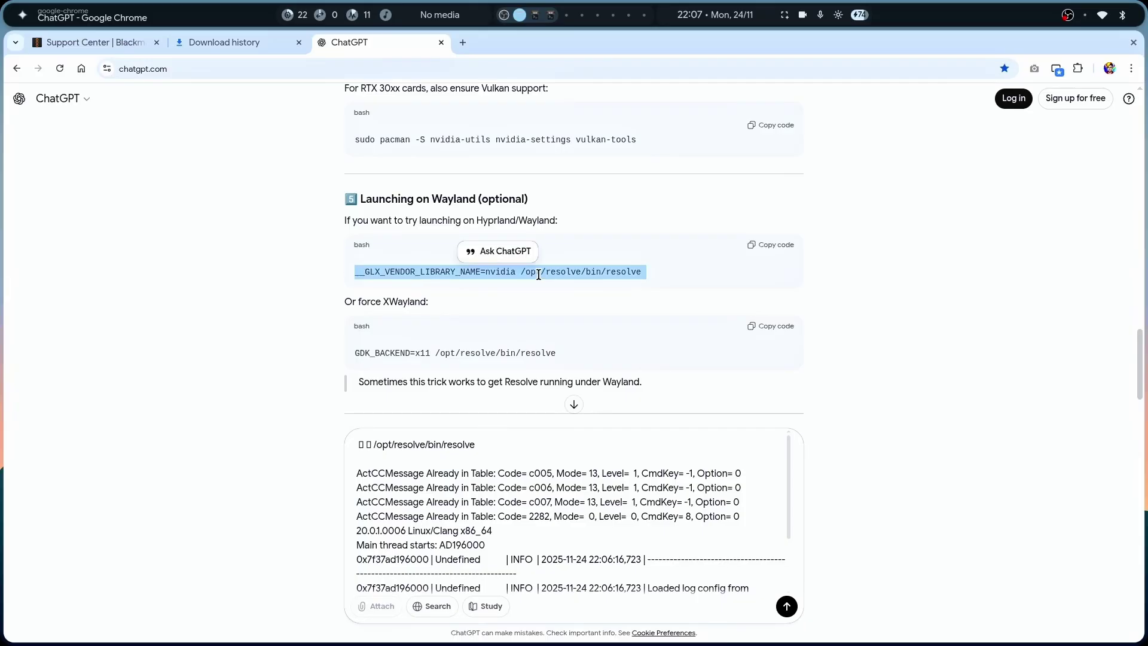
key("ctrl+c")
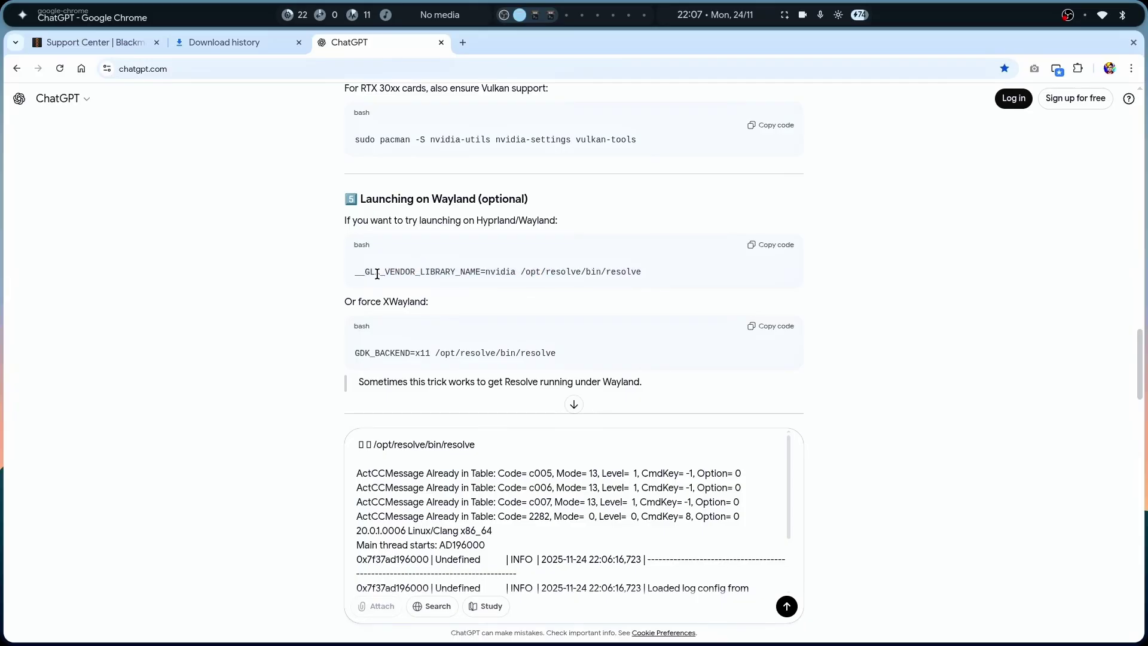
key("super+1")
key("ctrl+shift+v")
key("Return")
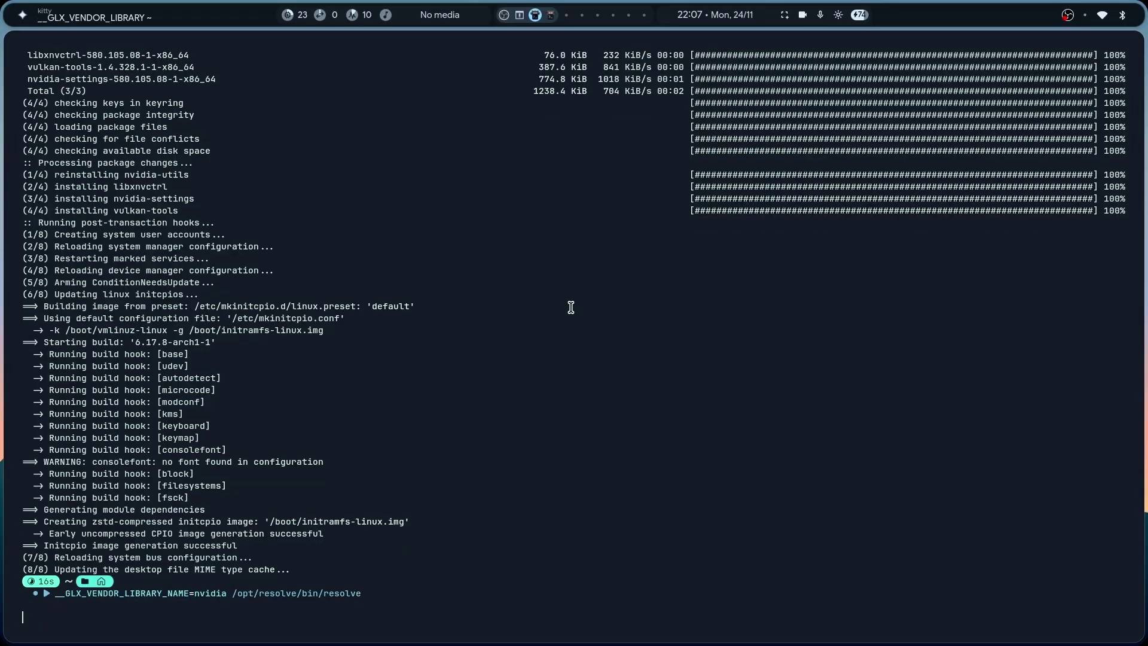
left_click_drag(55, 617, 26, 472)
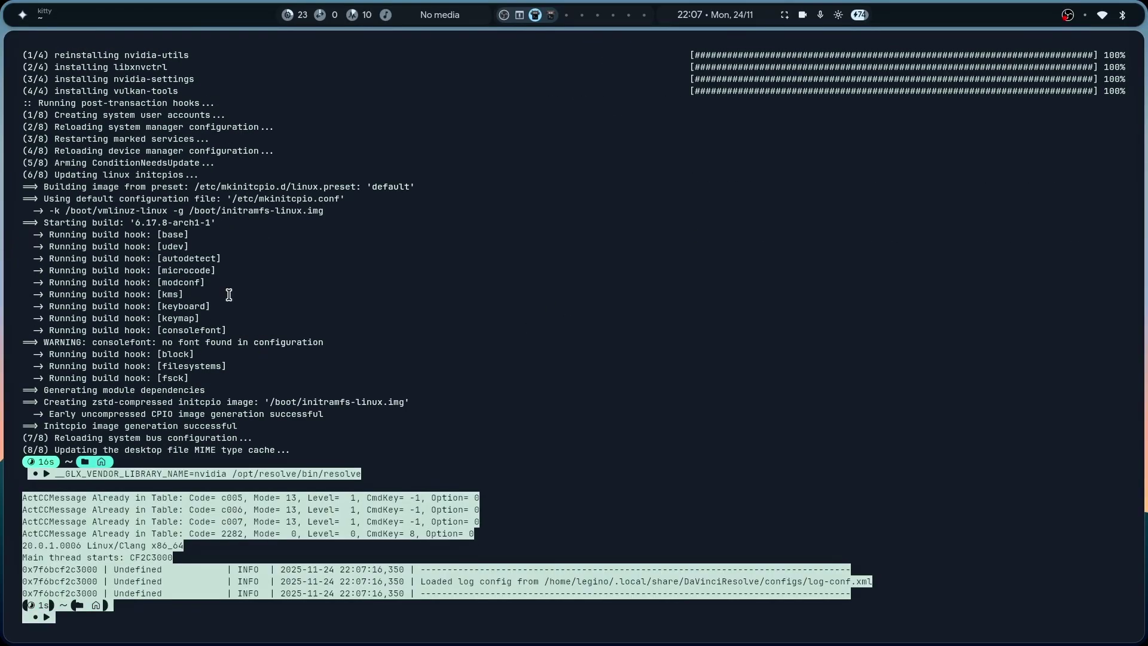
Launch Resolve with GDK_BACKEND=x11 and select the output of both attempts.
key("super+2")
triple_click(398, 352)
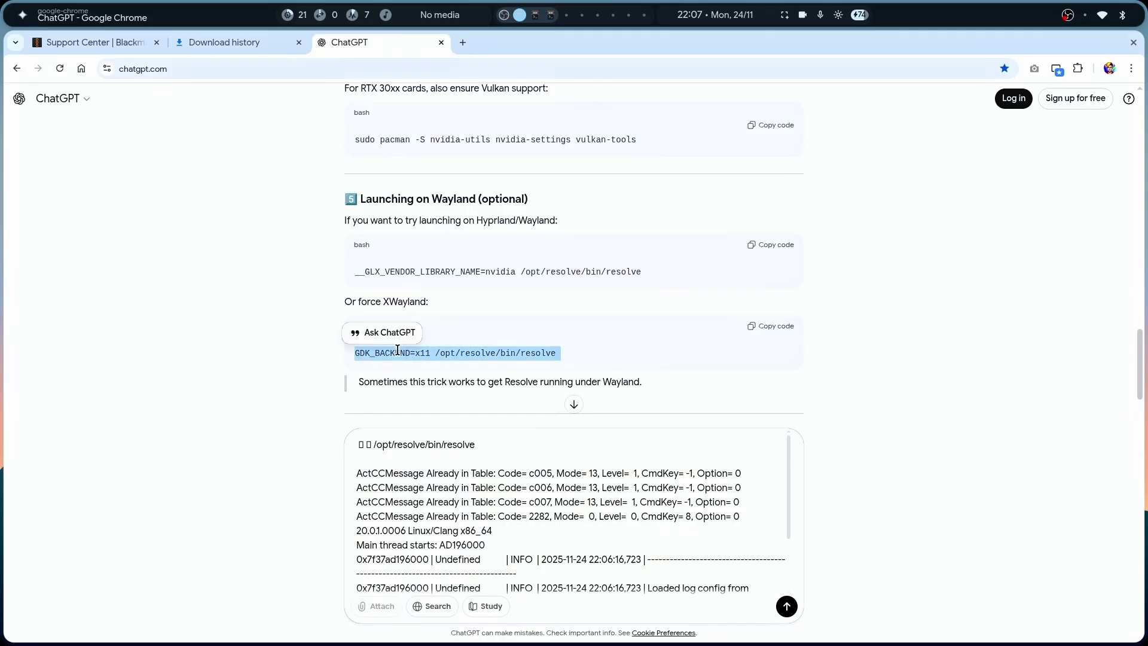
key("super+3")
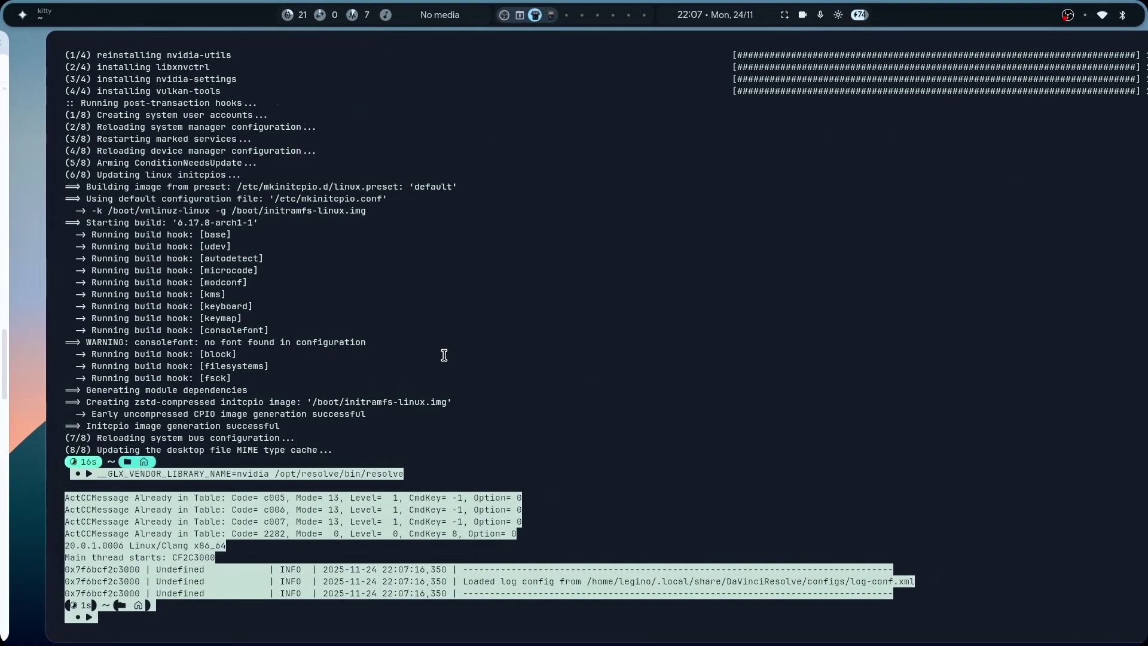
key("ctrl+shift+v")
key("Return")
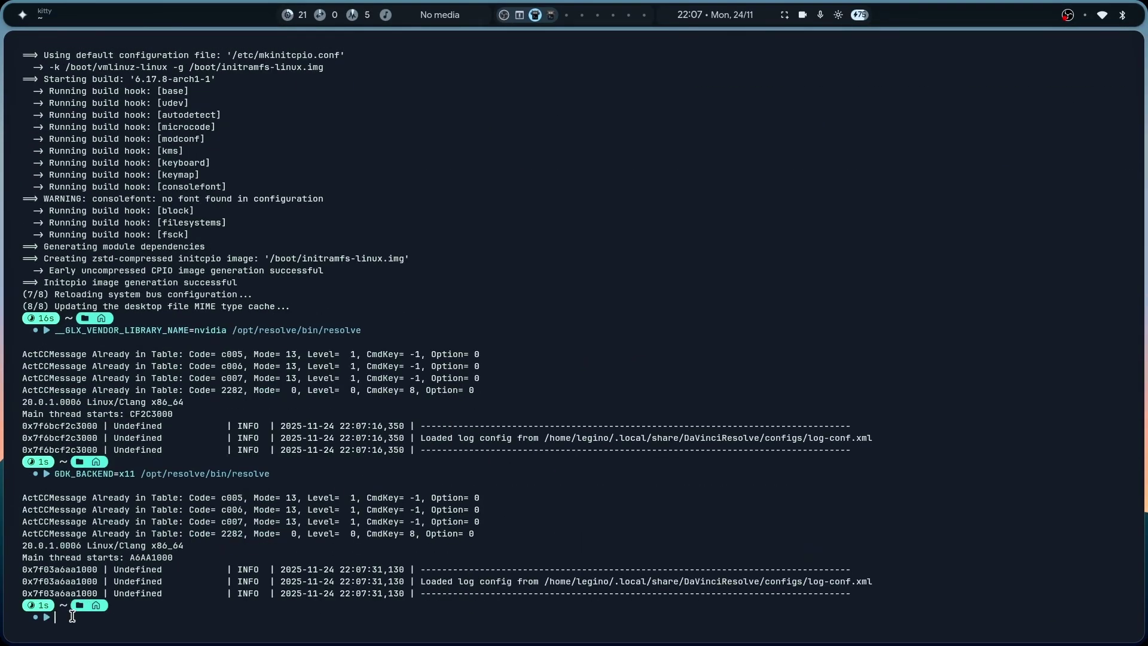
left_click_drag(72, 617, 24, 330)
Send the nvidia and x11 launch logs to ChatGPT.
key("super+2")
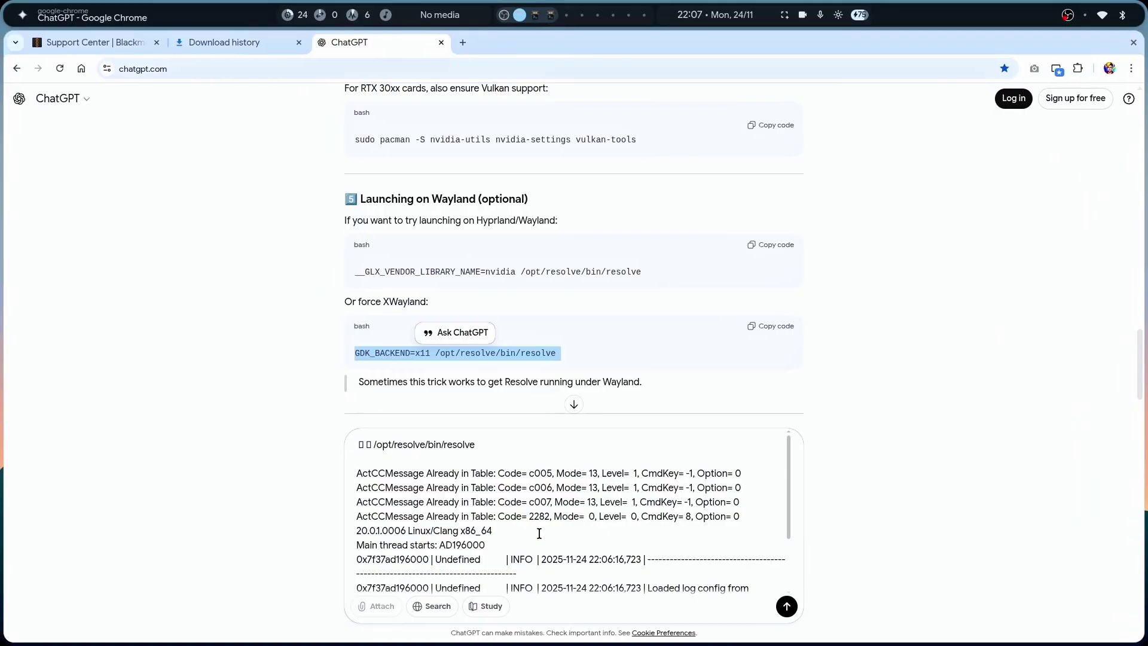
left_click(540, 533)
key("ctrl+s")
key("Escape")
key("Return")
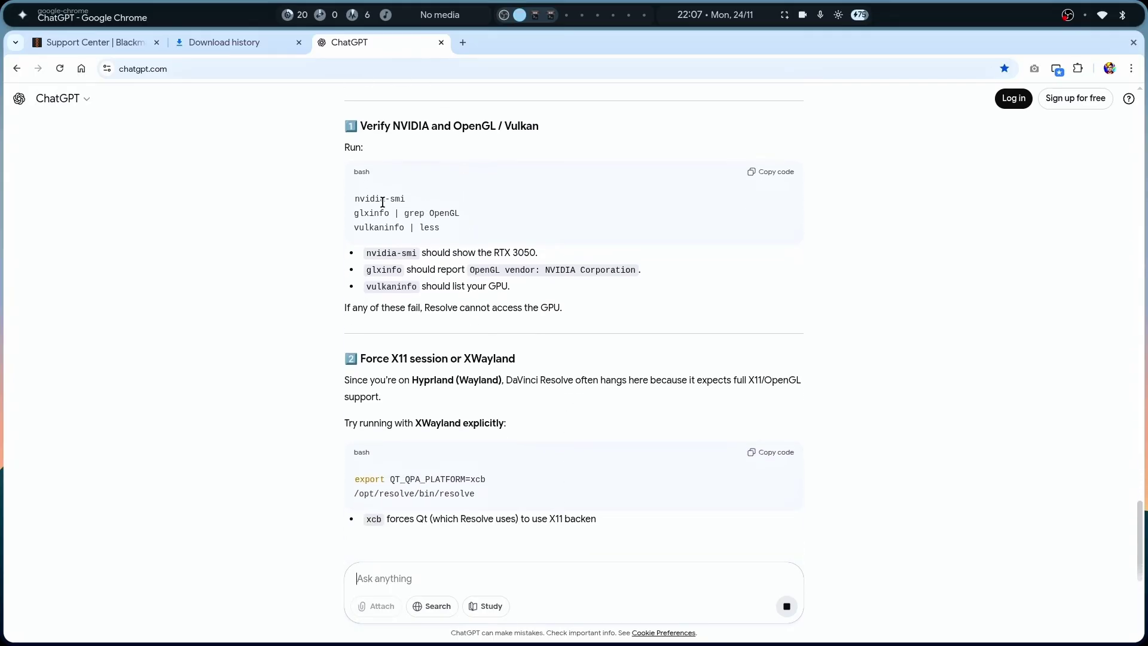
Check the RTX 3050 with nvidia-smi and run the glxinfo OpenGL and Vulkan checks.
triple_click(383, 202)
key("ctrl+c")
key("super+3")
key("ctrl+shift+v")
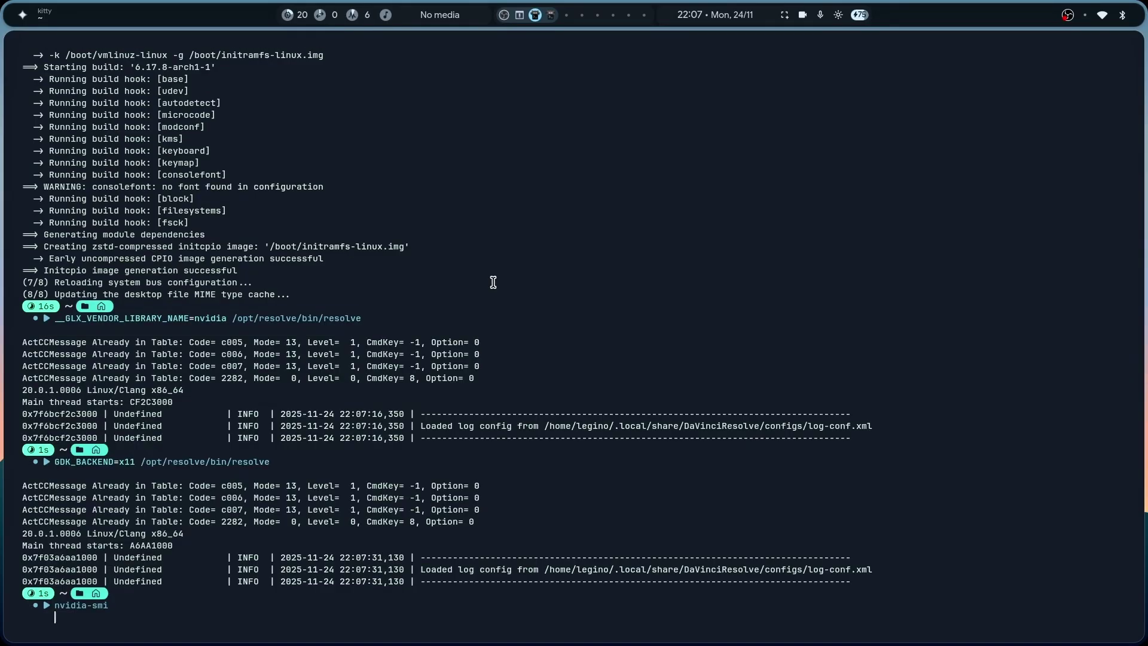
key("Return")
key("super+2")
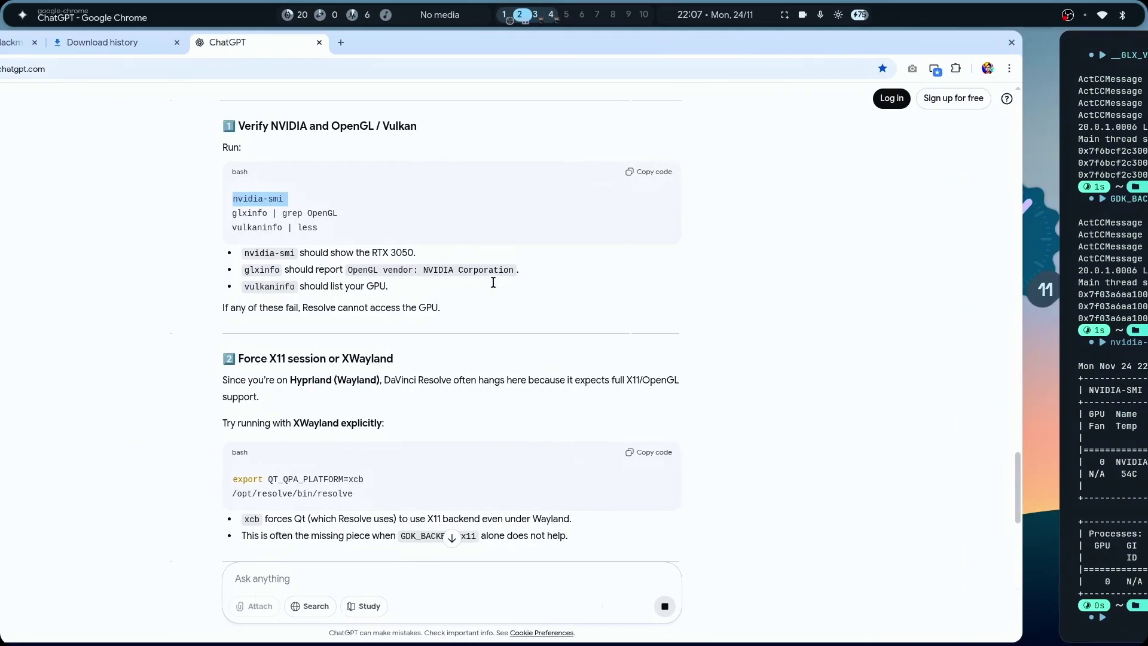
triple_click(440, 214)
key("ctrl+c")
key("super+3")
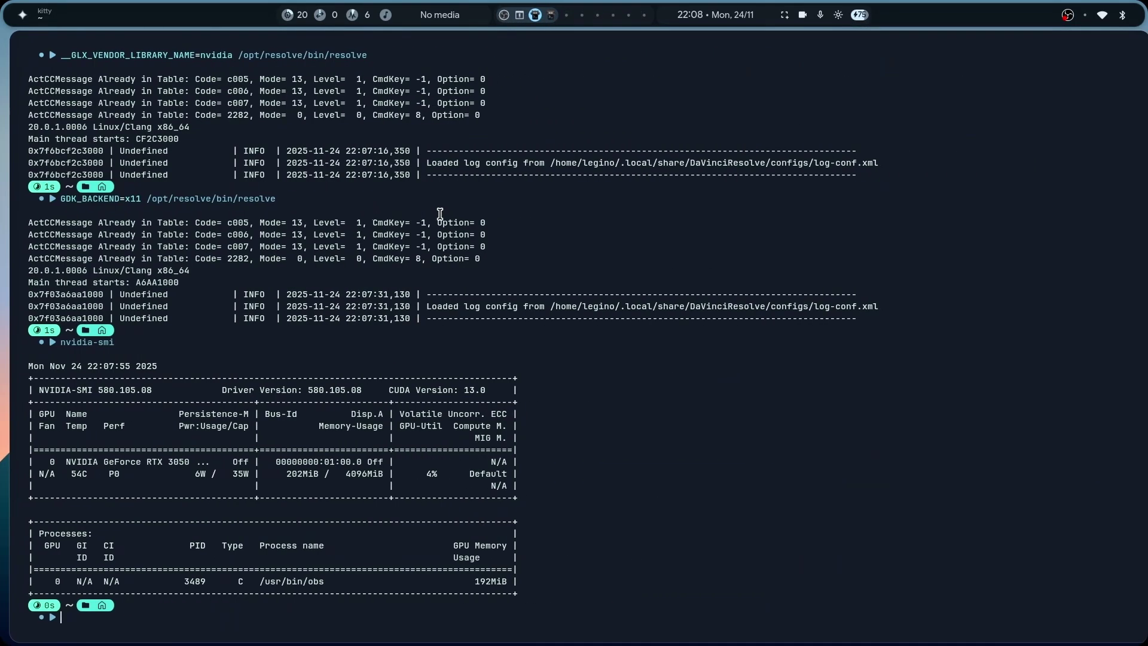
key("super+2")
Reinstall the required libraries with ChatGPT's pacman command, confirming the reinstall.
left_click(321, 279)
scroll(357, 280, "down", 2)
scroll(355, 278, "down", 4)
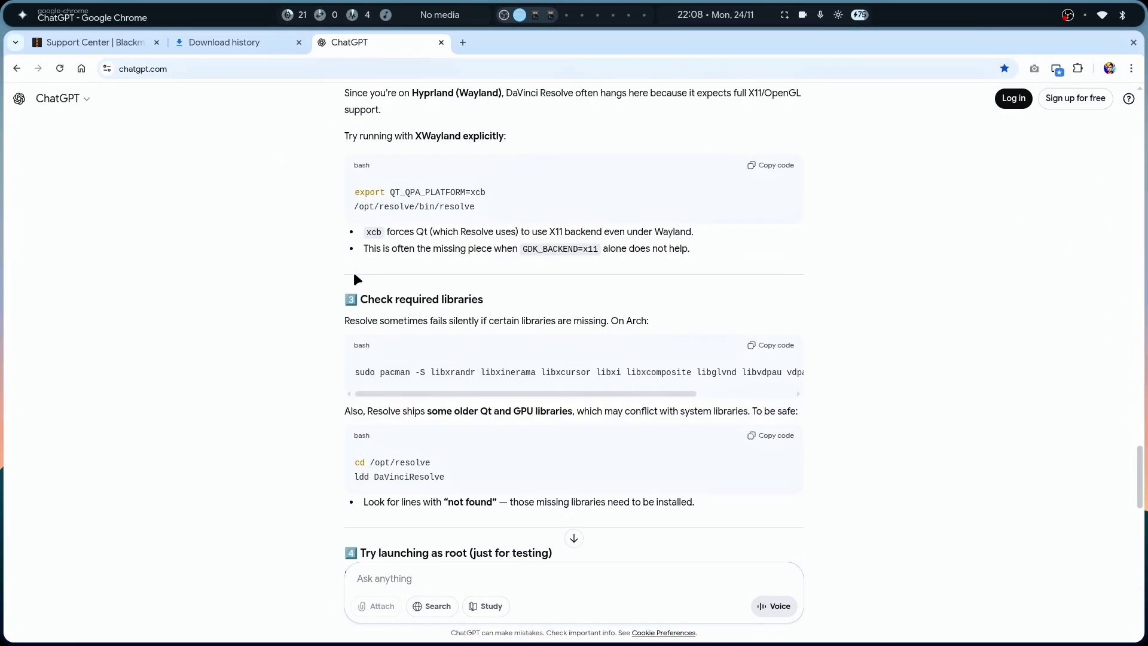
triple_click(406, 373)
key("ctrl+c")
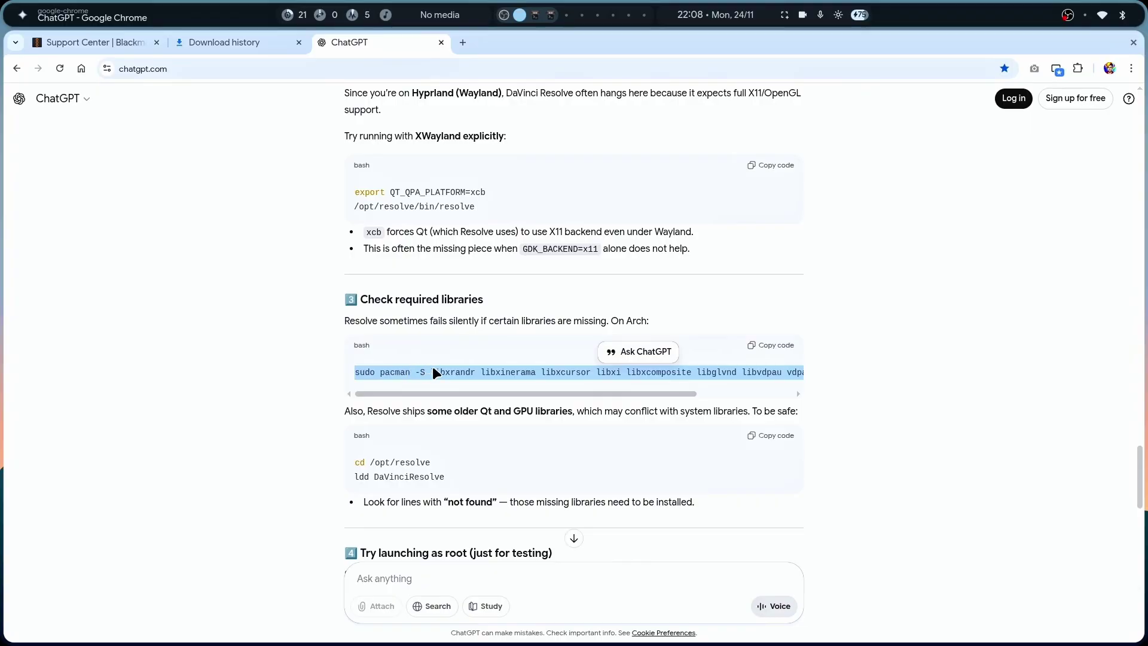
key("super+3")
key("ctrl+shift+v")
key("Return")
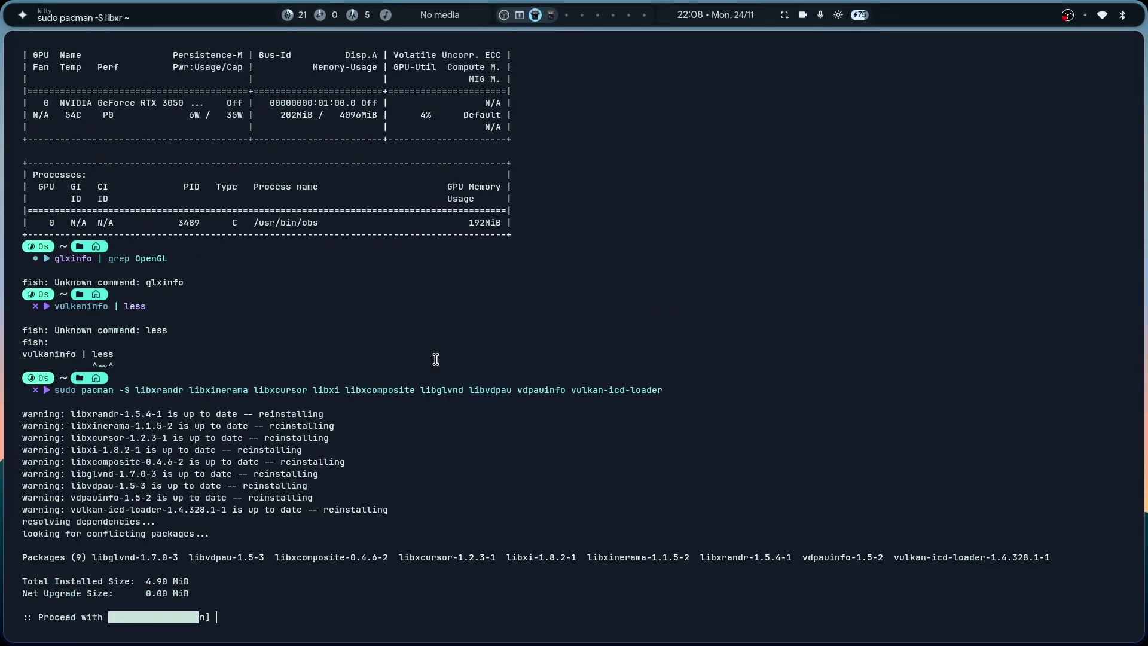
key("Return")
Change into /opt/resolve and launch Resolve as root with sudo /opt/resolve/bin/resolve.
key("ctrl+shift+v")
key("Return")
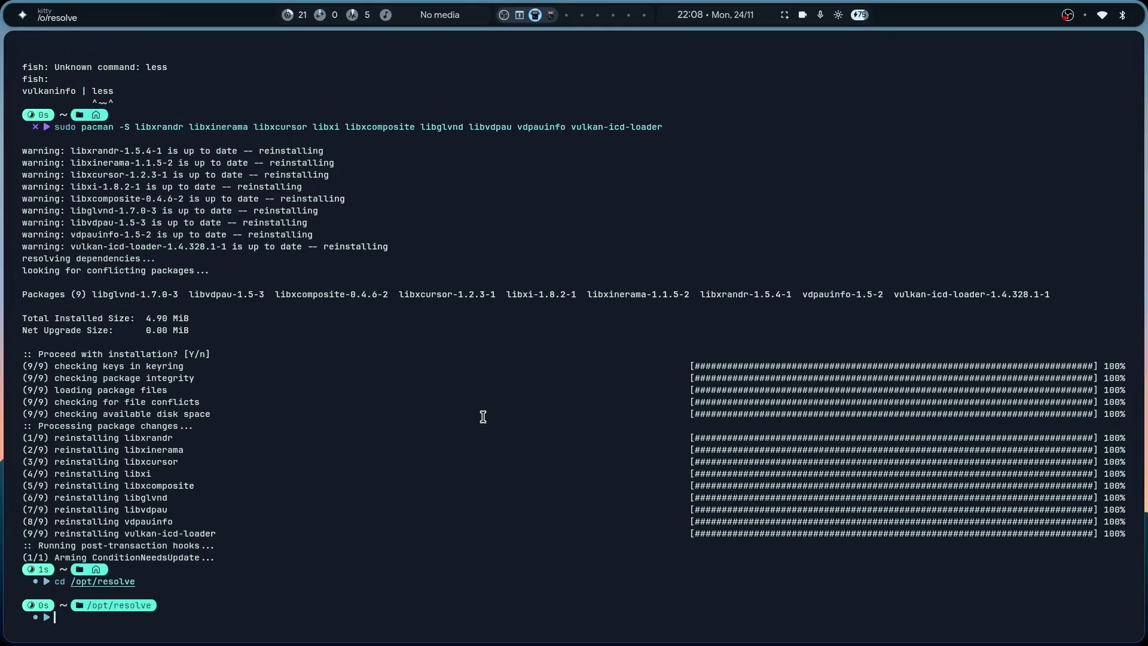
key("super+2")
key("ctrl+c")
key("super+3")
key("ctrl+shift+v")
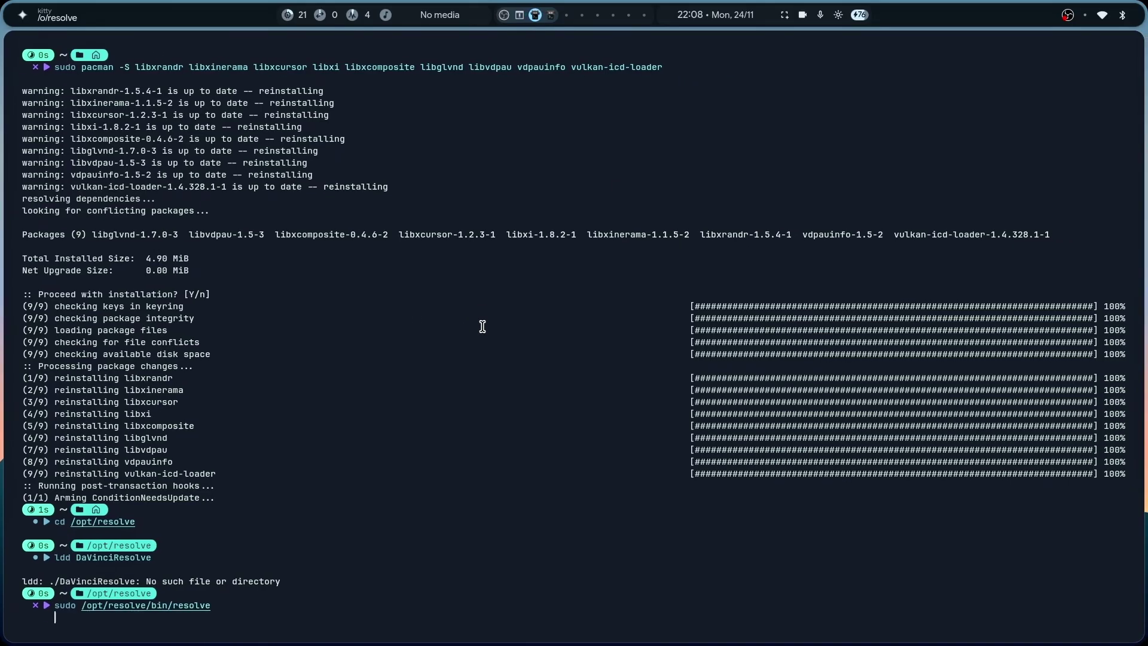
key("Return")
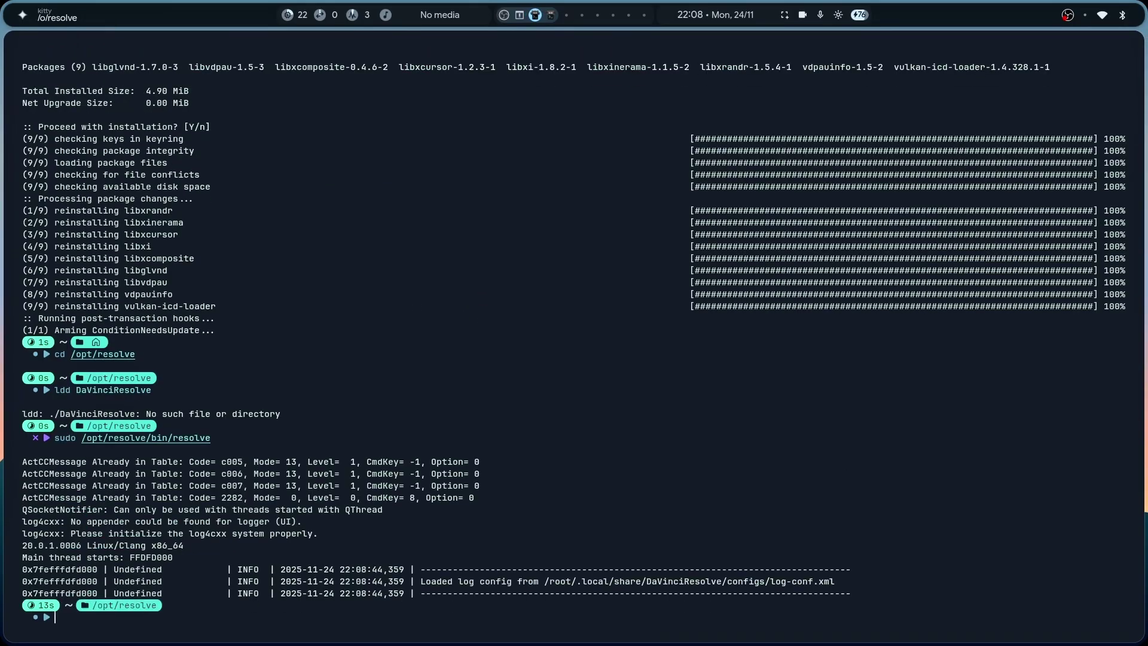
Copy the terminal output from cd onward and bring it to the ChatGPT chat.
key("super+2")
key("super+3")
left_click_drag(57, 617, 217, 336)
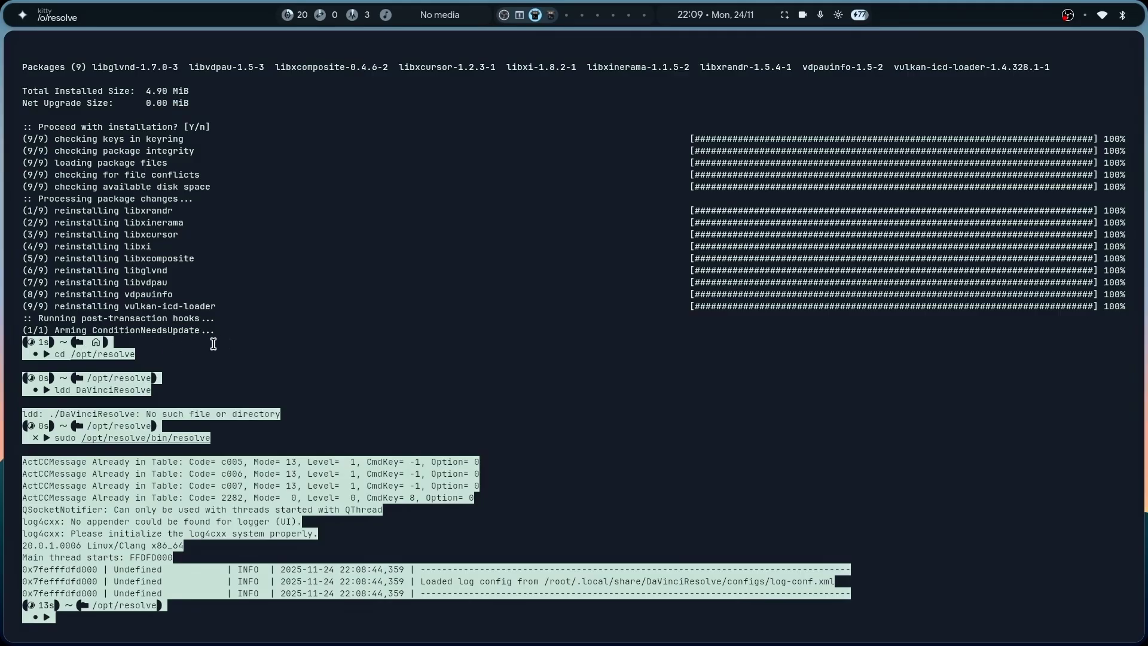
key("super+2")
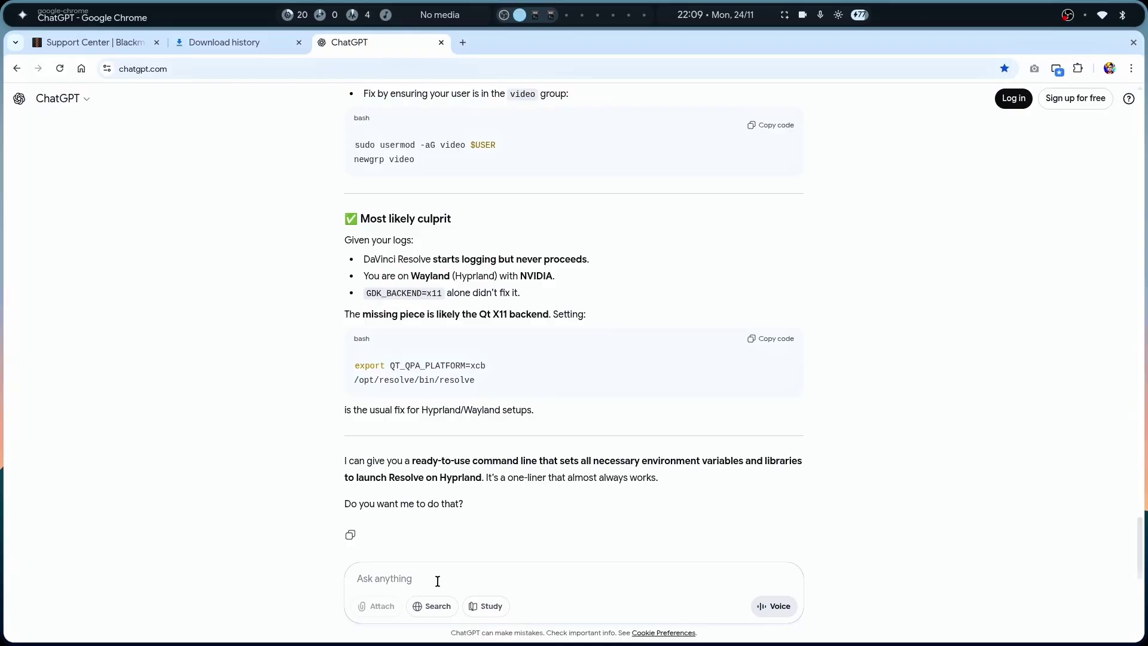
Send the terminal log to ChatGPT and review its suggested fix.
key("ctrl+v")
key("Return")
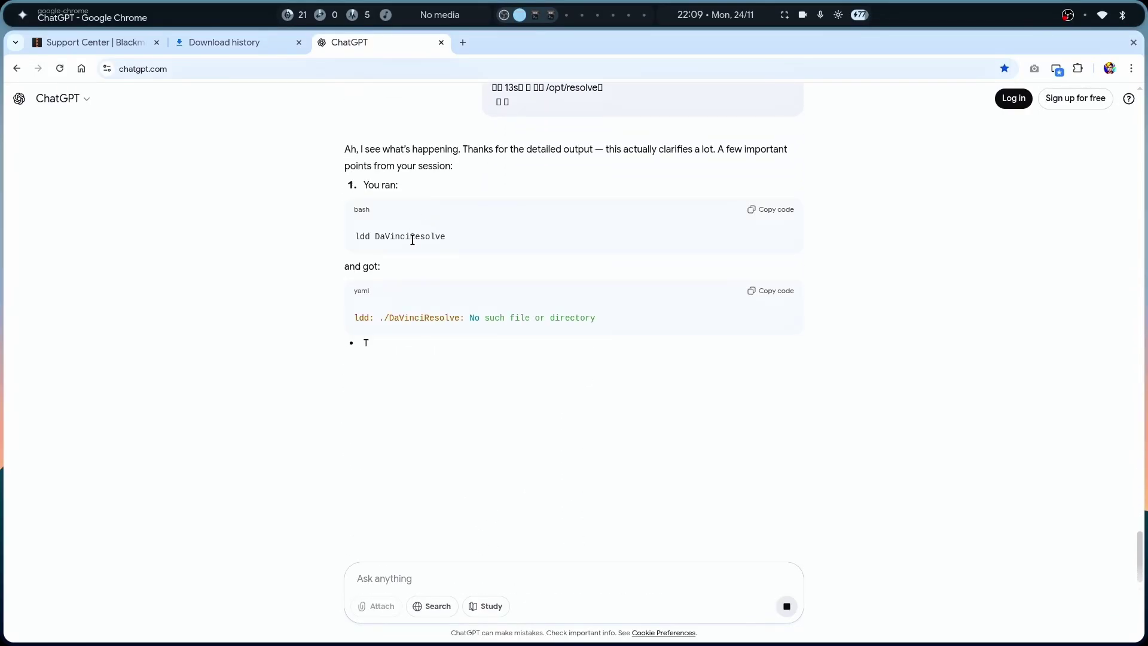
scroll(419, 269, "down", 1)
triple_click(427, 359)
key("alt+Tab")
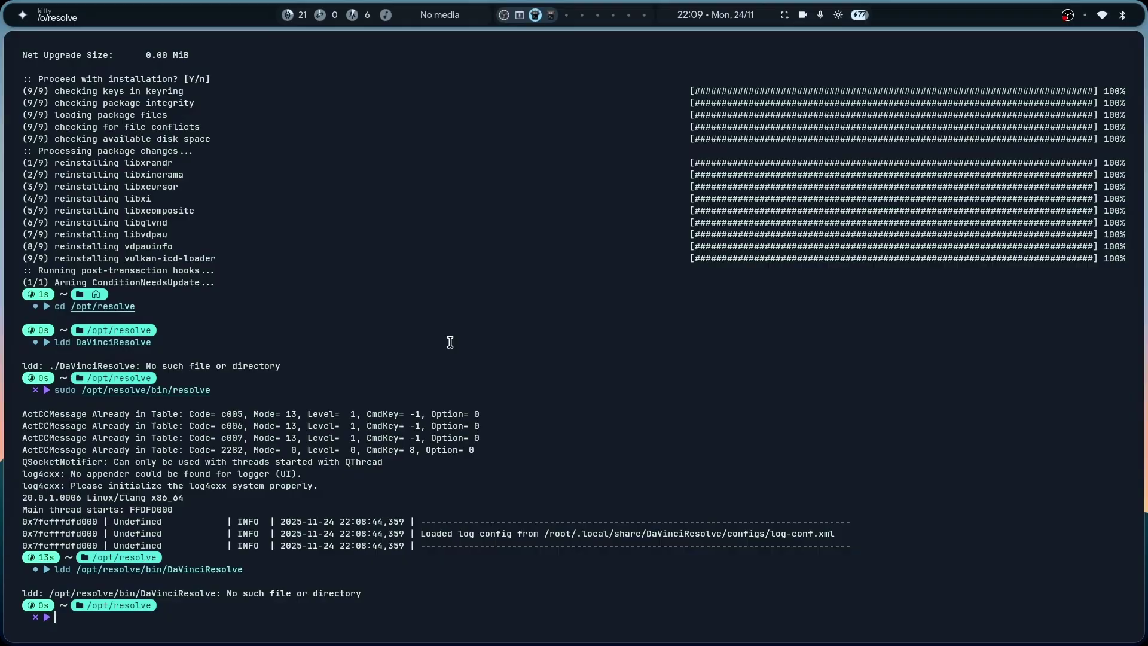
key("alt+Tab")
Set ChatGPT's five xcb/NVIDIA export variables in the kitty terminal.
scroll(451, 347, "down", 1)
scroll(452, 350, "down", 8)
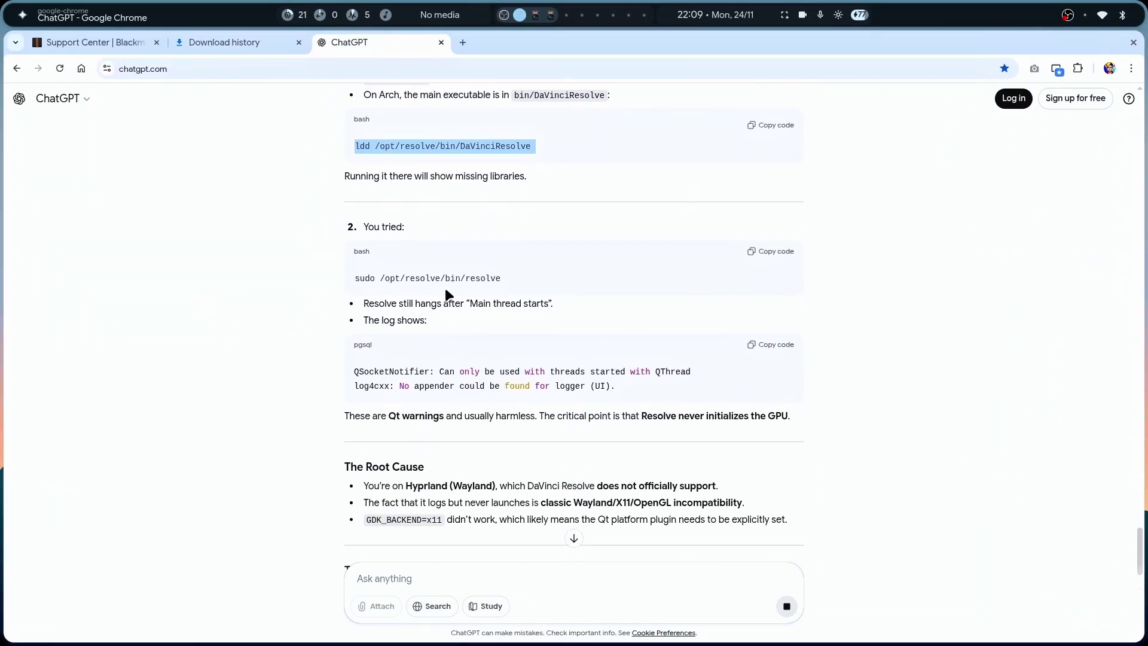
scroll(502, 228, "down", 1)
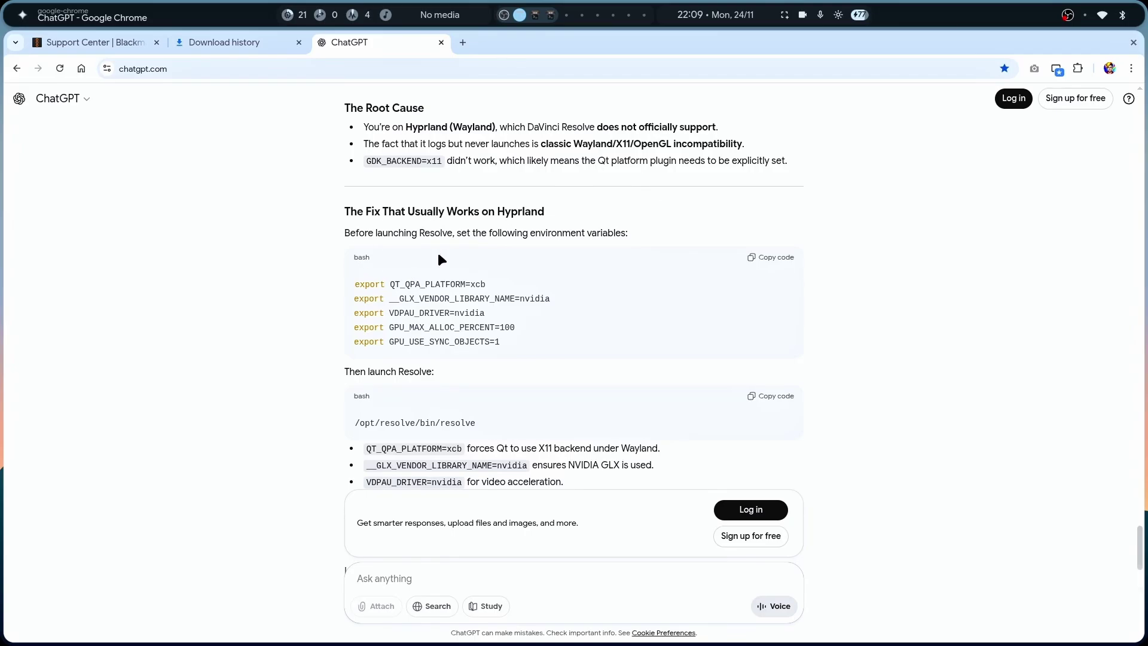
left_click_drag(519, 348, 353, 282)
key("ctrl+c")
key("super+3")
key("ctrl+shift+v")
key("Return")
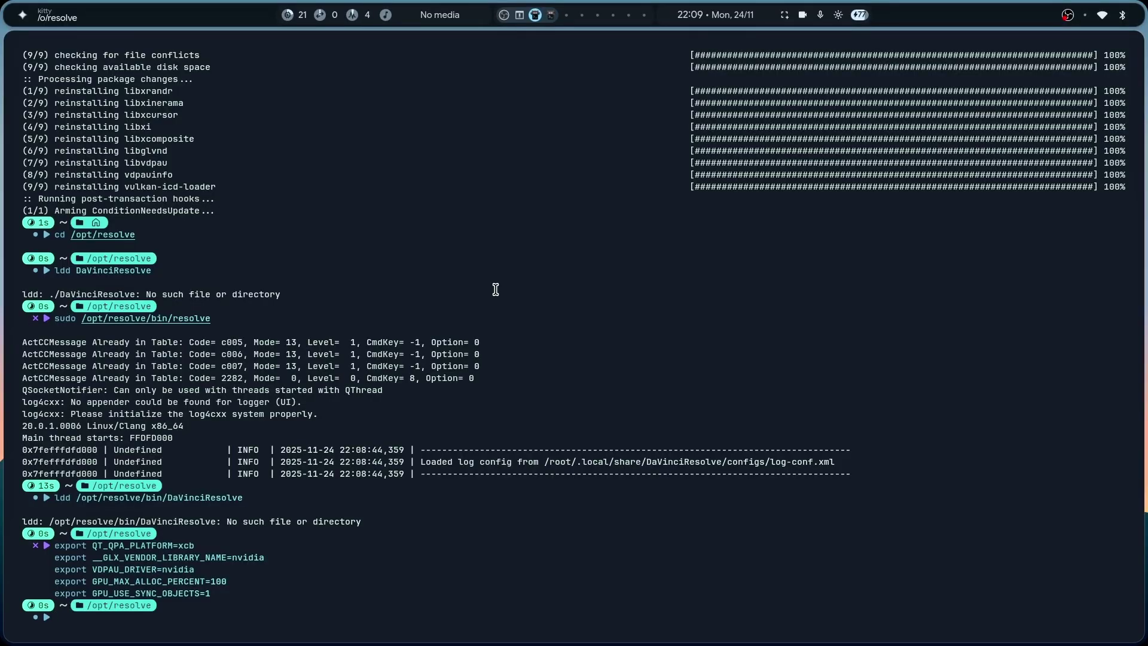
Launch /opt/resolve/bin/resolve from the terminal to bring up the Studio 20 splash.
key("super+2")
triple_click(406, 424)
key("ctrl+c")
key("super+3")
key("ctrl+shift+v")
key("Return")
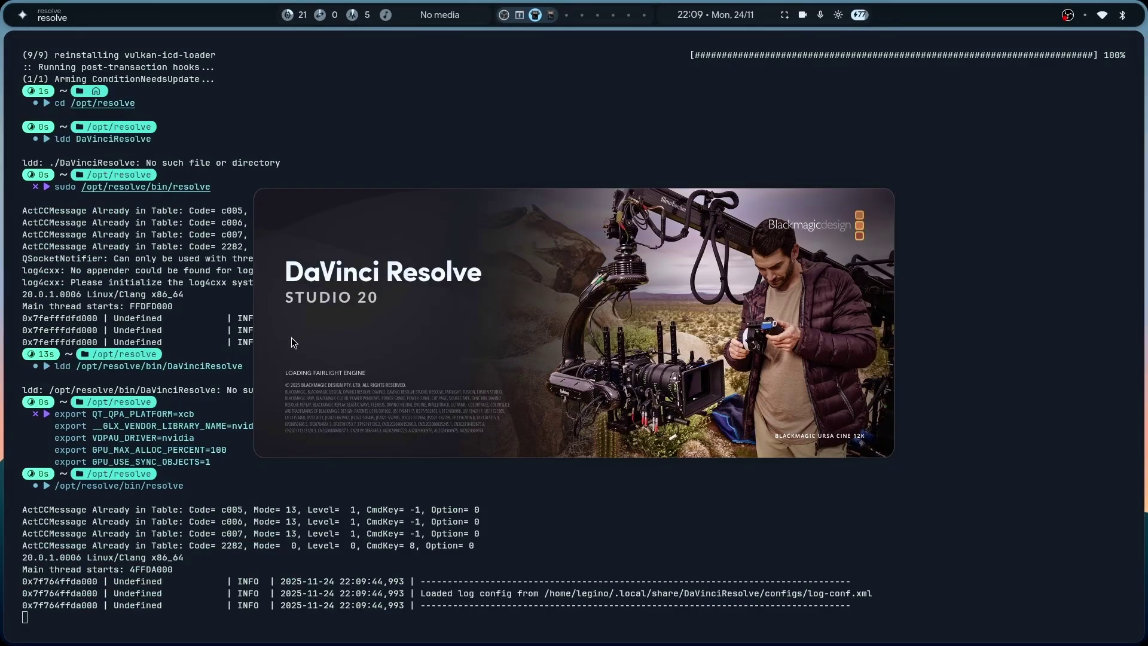
Paste the export lines into the ChatGPT box with the word 'this'.
key("super+2")
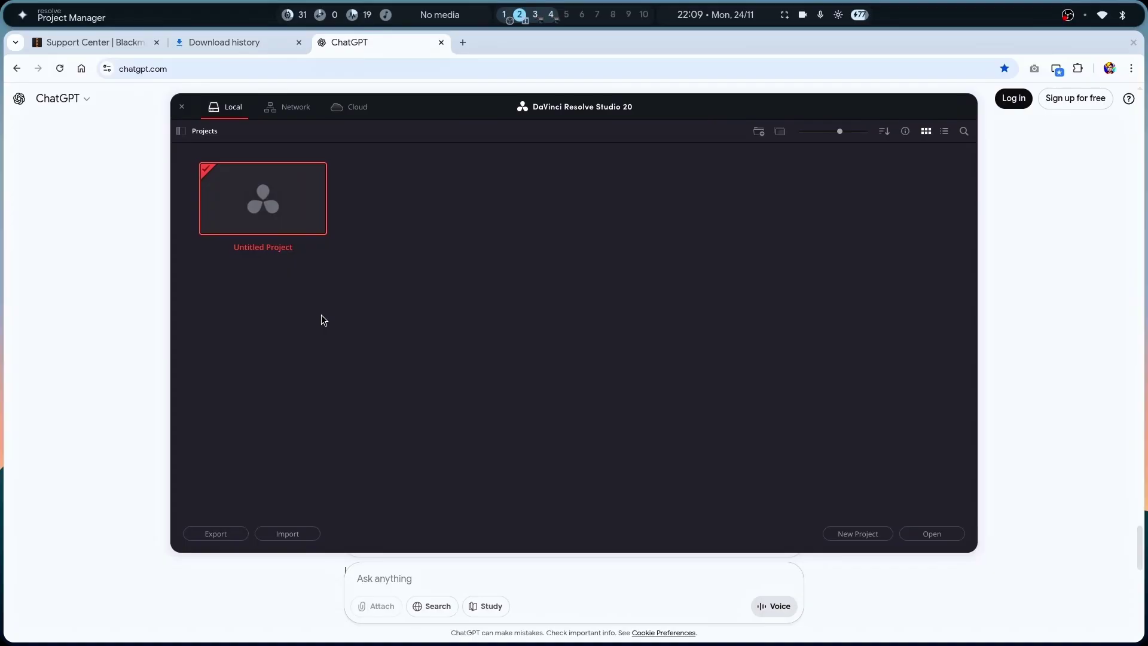
scroll(494, 437, "down", 2)
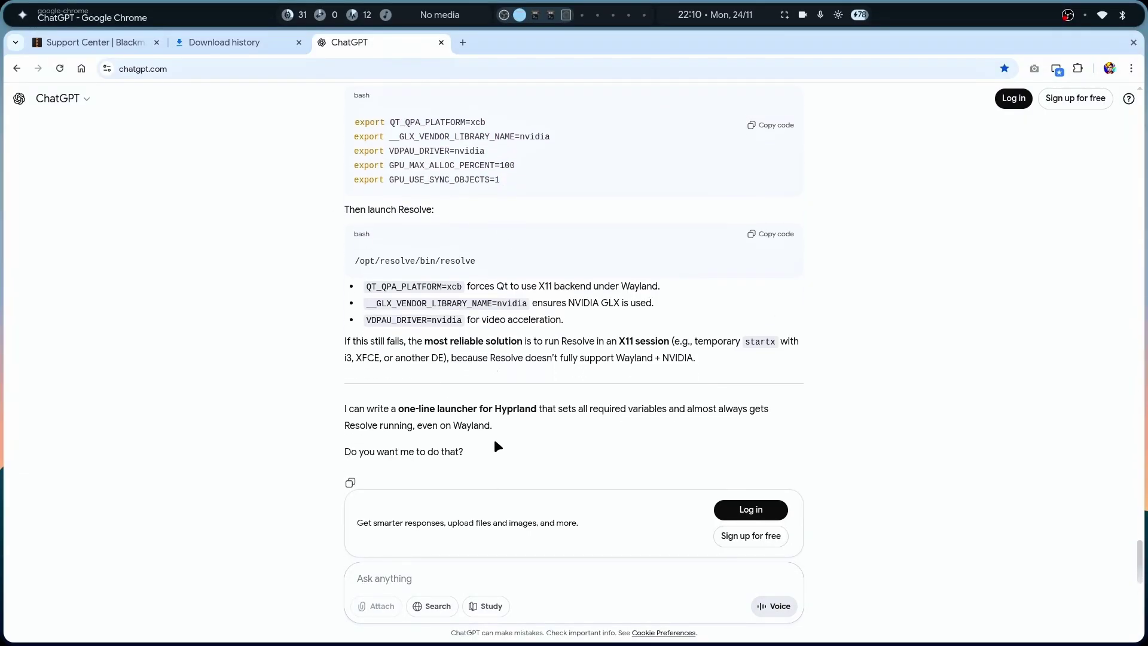
key("ctrl+v")
type("this")
key("super+1")
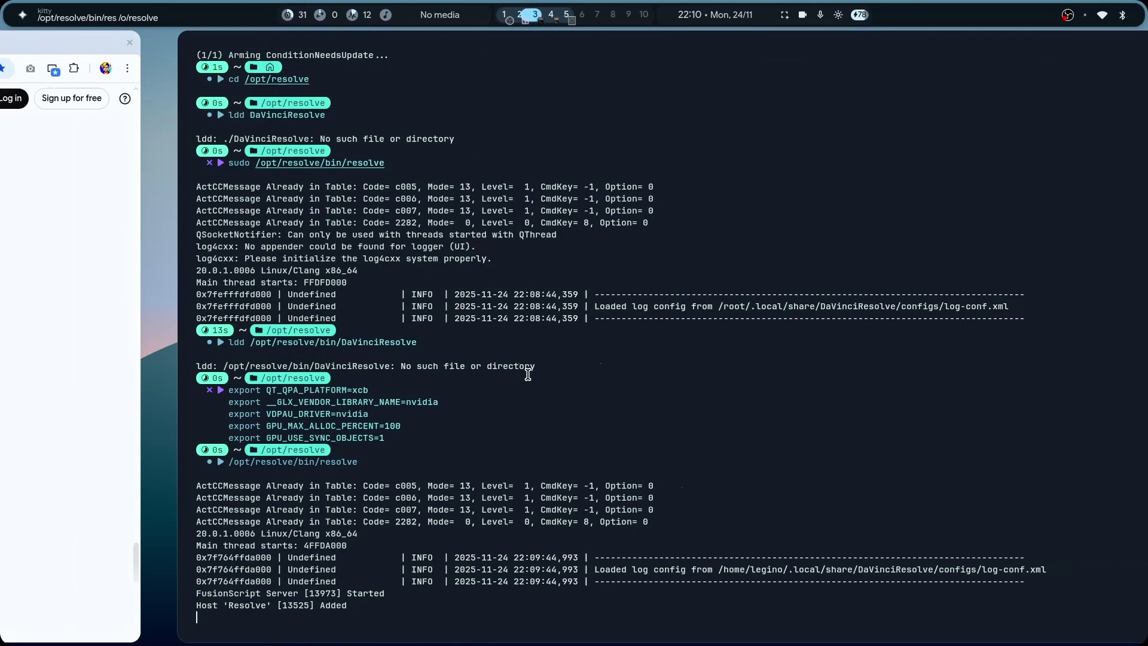
Create Untitled Project 1, skip the update offer, and go to the Edit page.
key("ctrl+n")
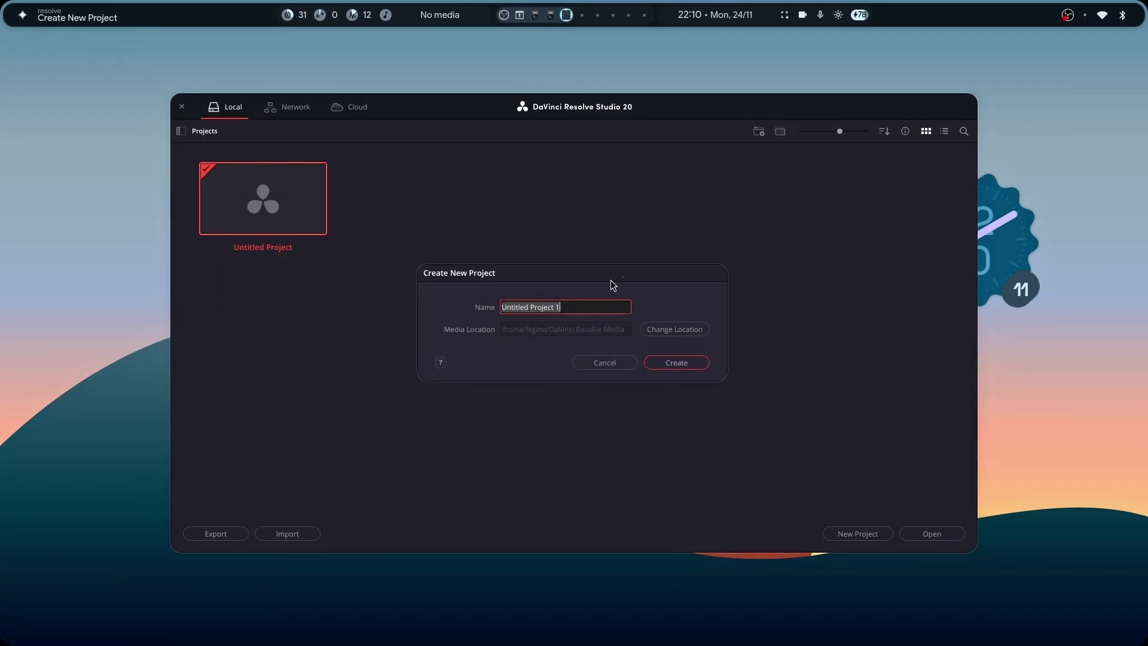
left_click(676, 360)
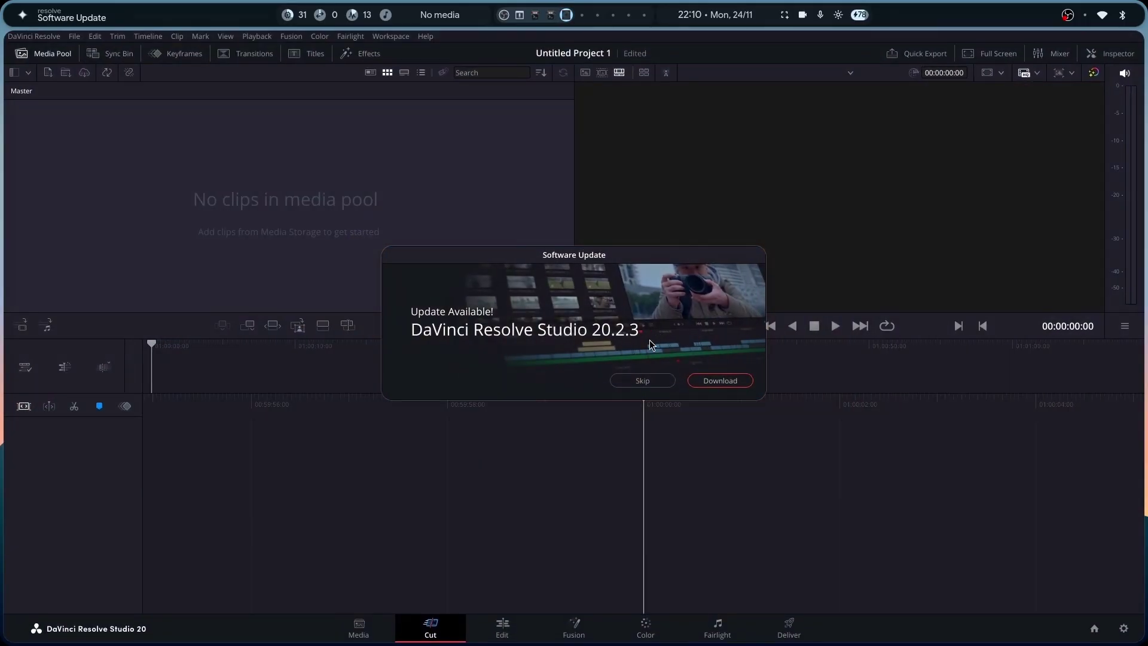
left_click(648, 382)
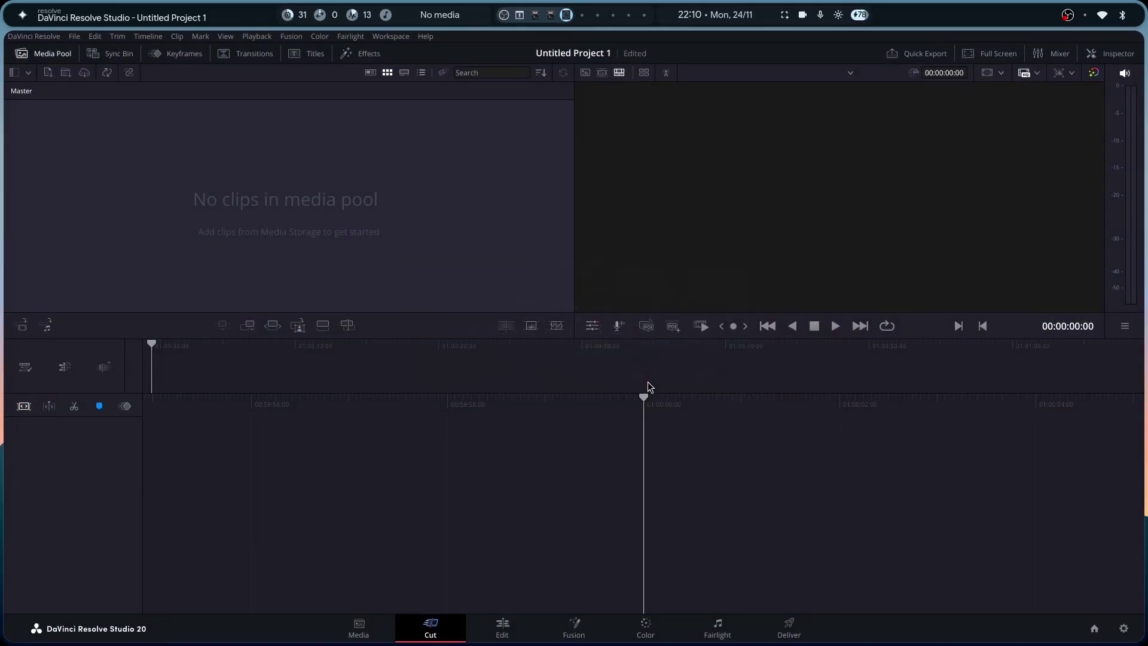
left_click(502, 626)
left_click(152, 55)
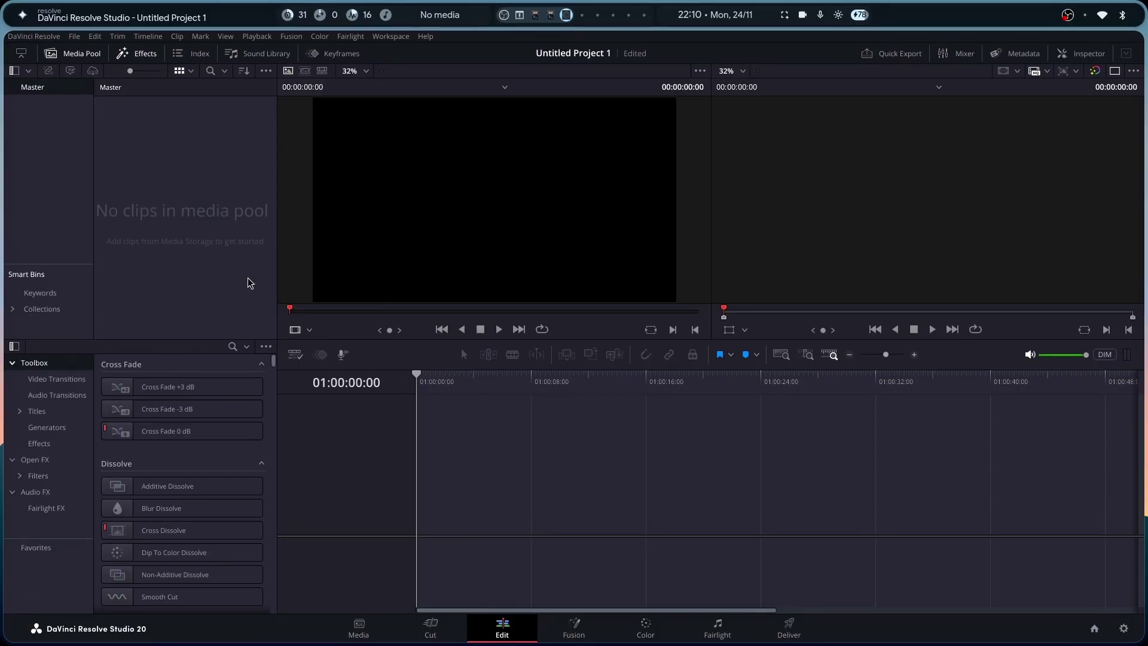
key("ctrl+i")
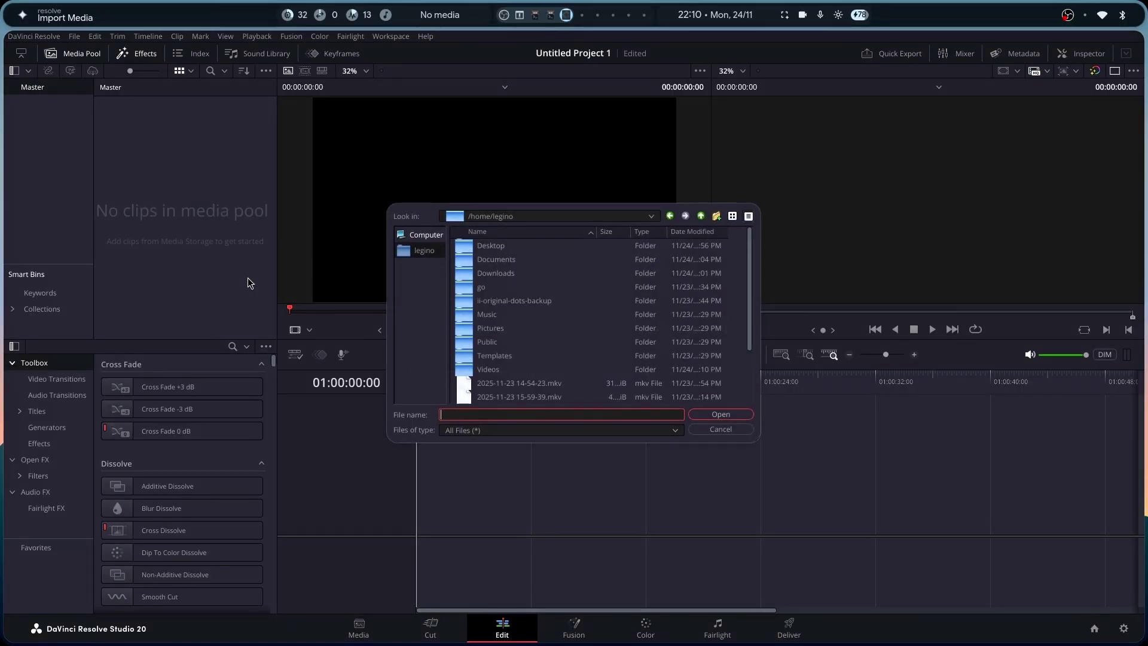
scroll(657, 371, "down", 1)
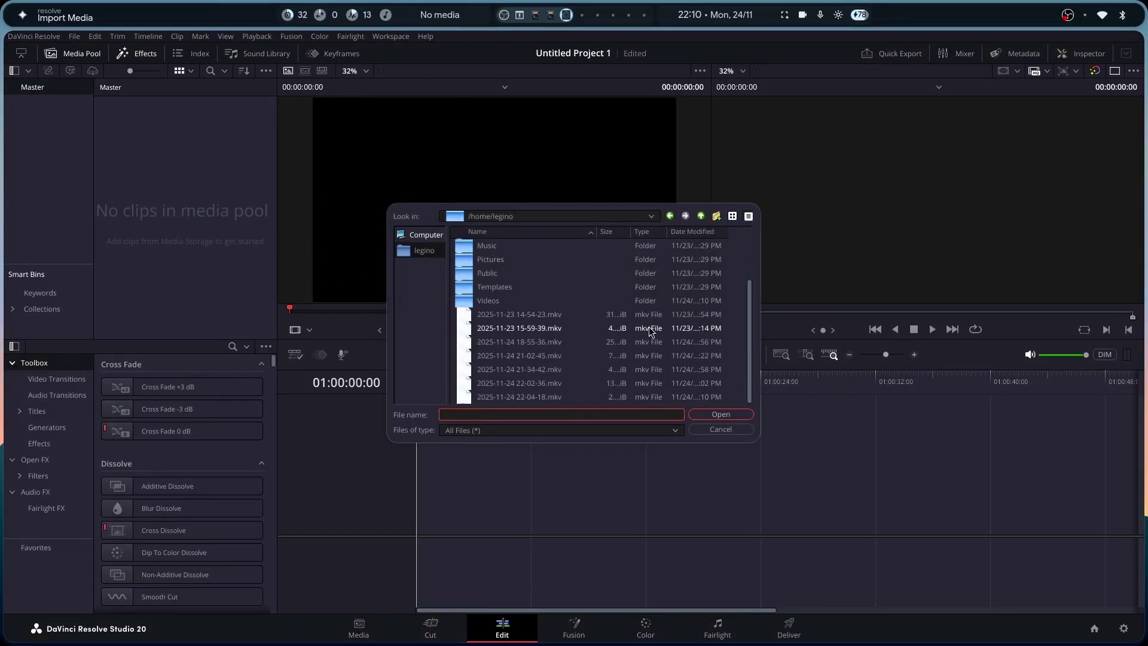
double_click(644, 330)
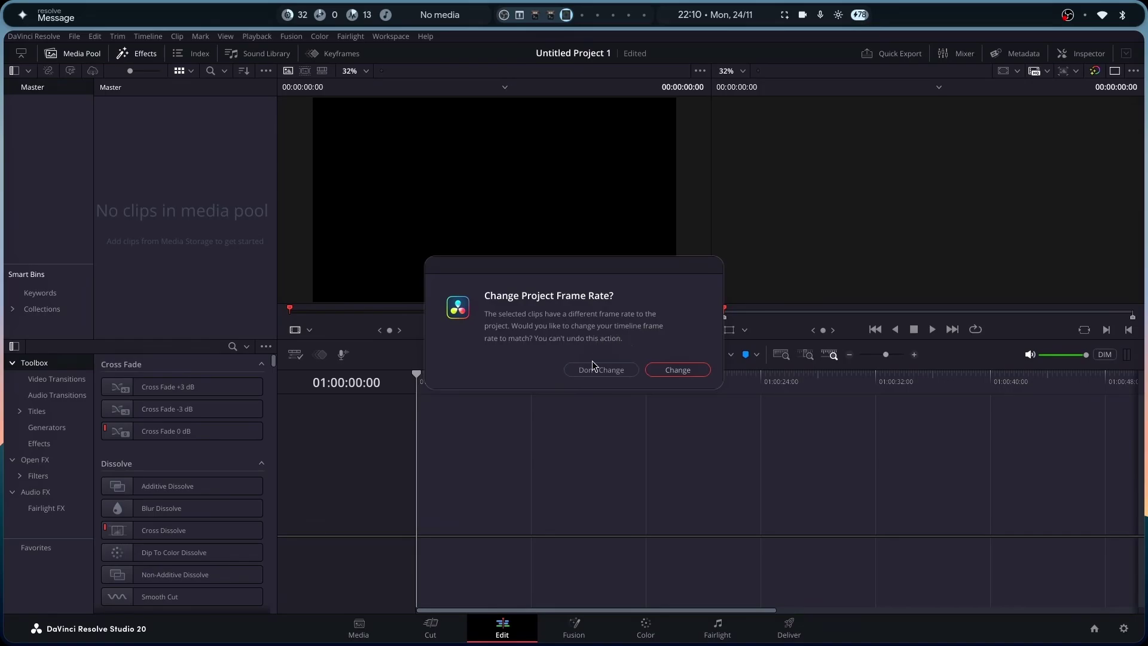
left_click(605, 371)
Place the clip on a new timeline, mute Audio 1, and scrub through it.
left_click_drag(128, 119, 465, 449)
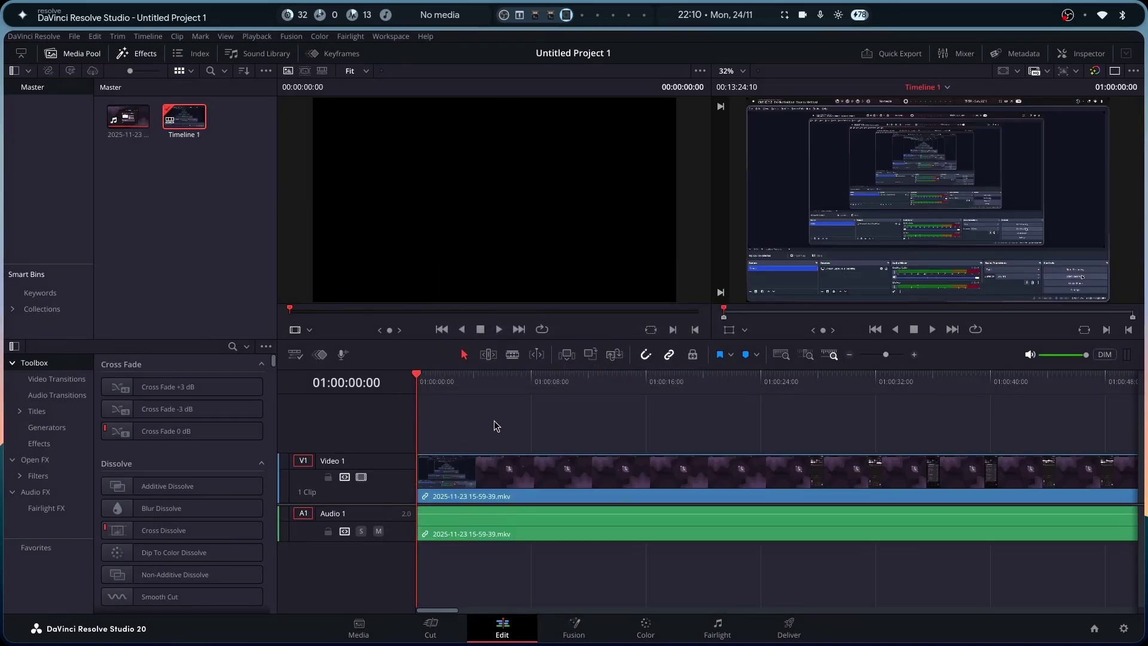
scroll(670, 430, "down", 2)
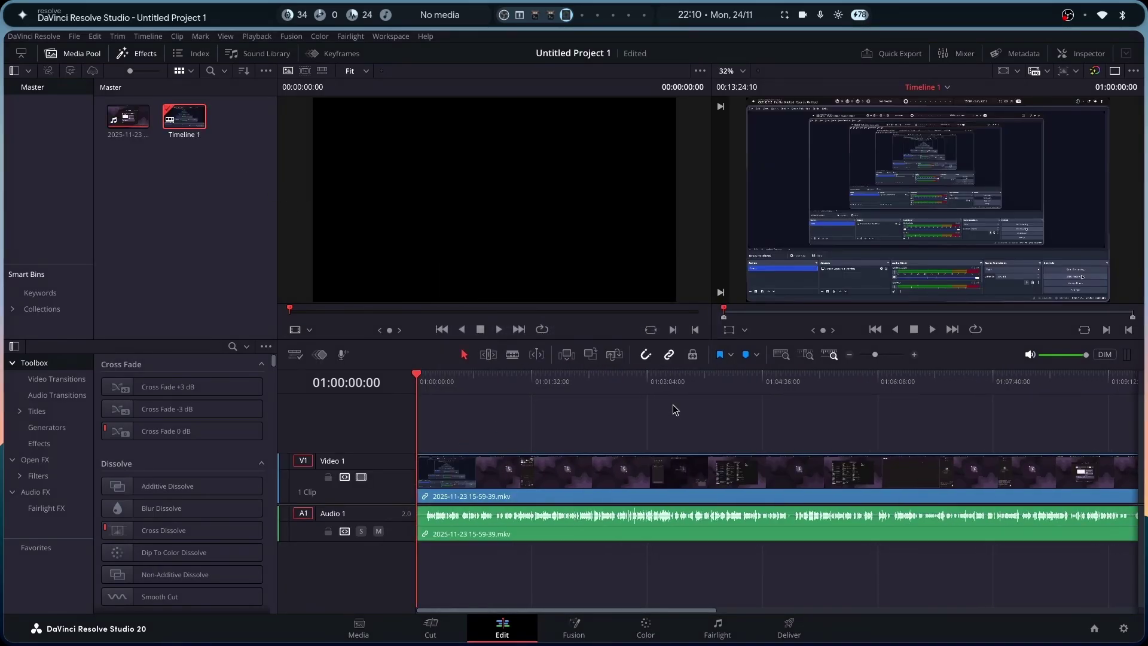
left_click(684, 389)
left_click(378, 532)
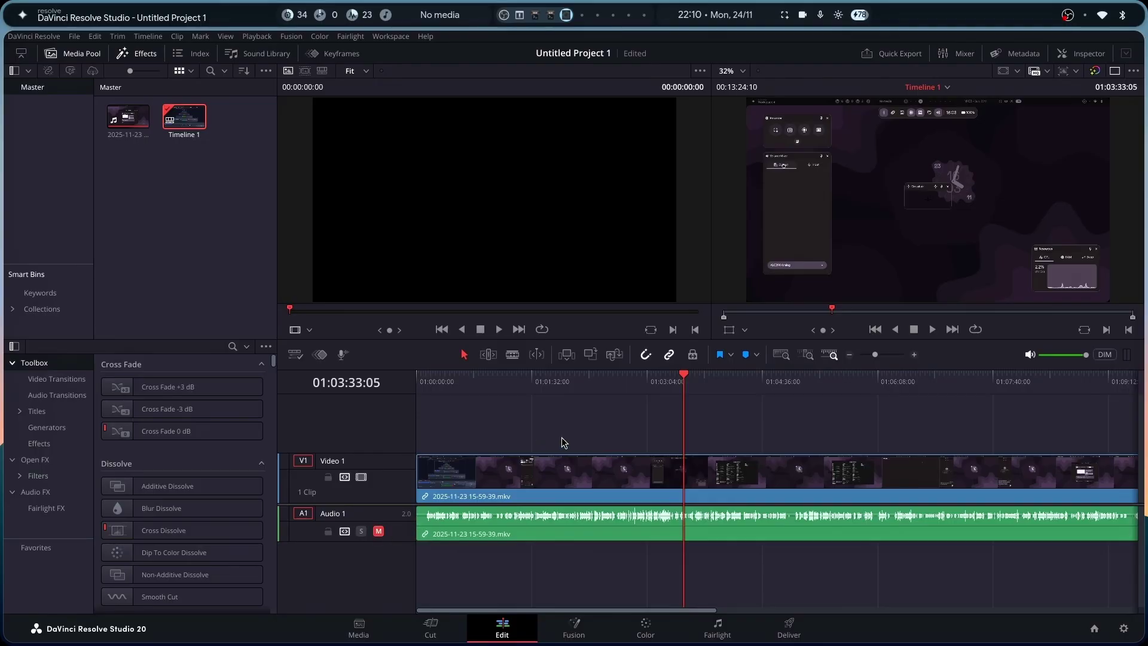
scroll(648, 414, "down", 1)
left_click_drag(556, 383, 608, 383)
Run nvidia-smi in a new kitty terminal on an empty workspace.
key("super+6")
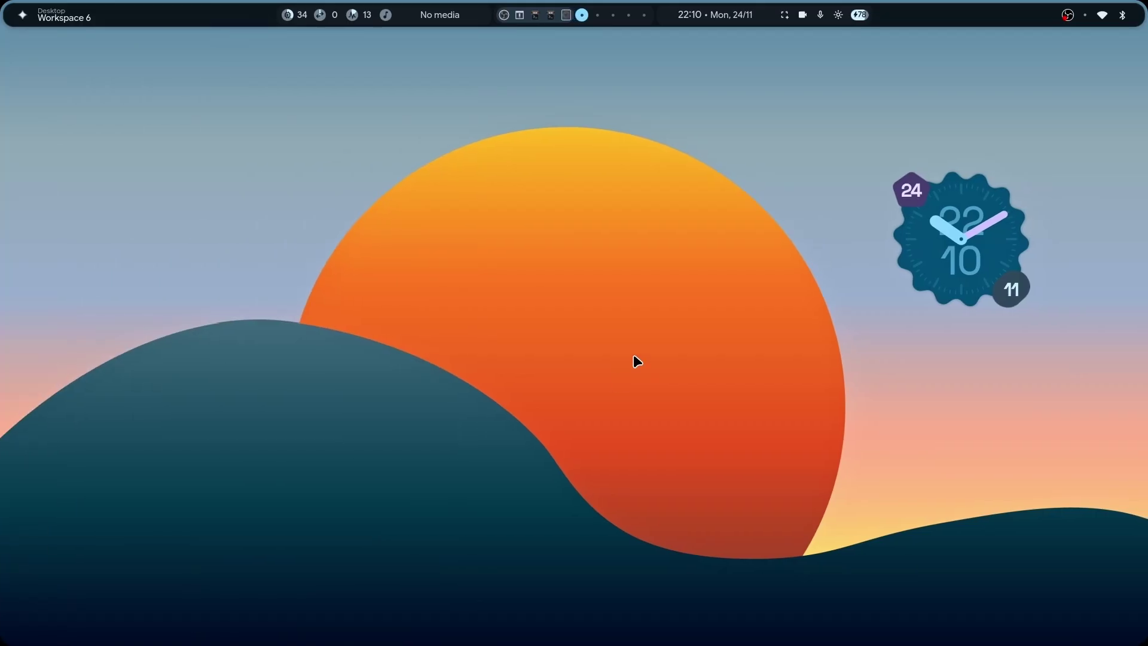
key("super+Return")
type("nvidia-smi")
key("Return")
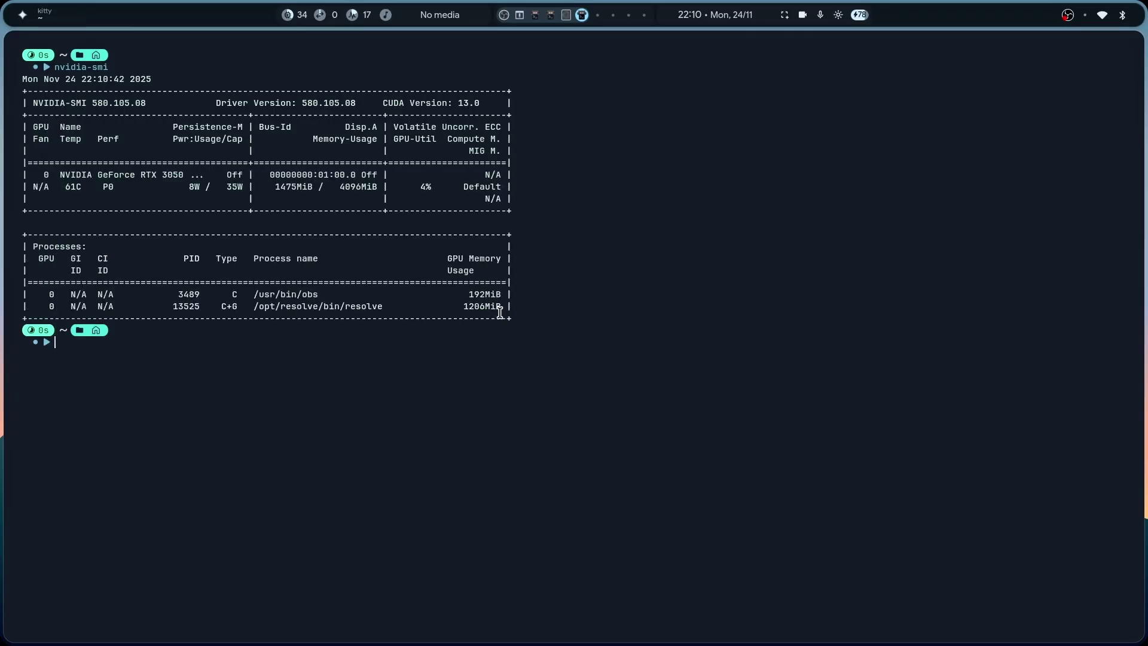
Close the nvidia-smi terminal and return to the Resolve workspace.
key("super+q")
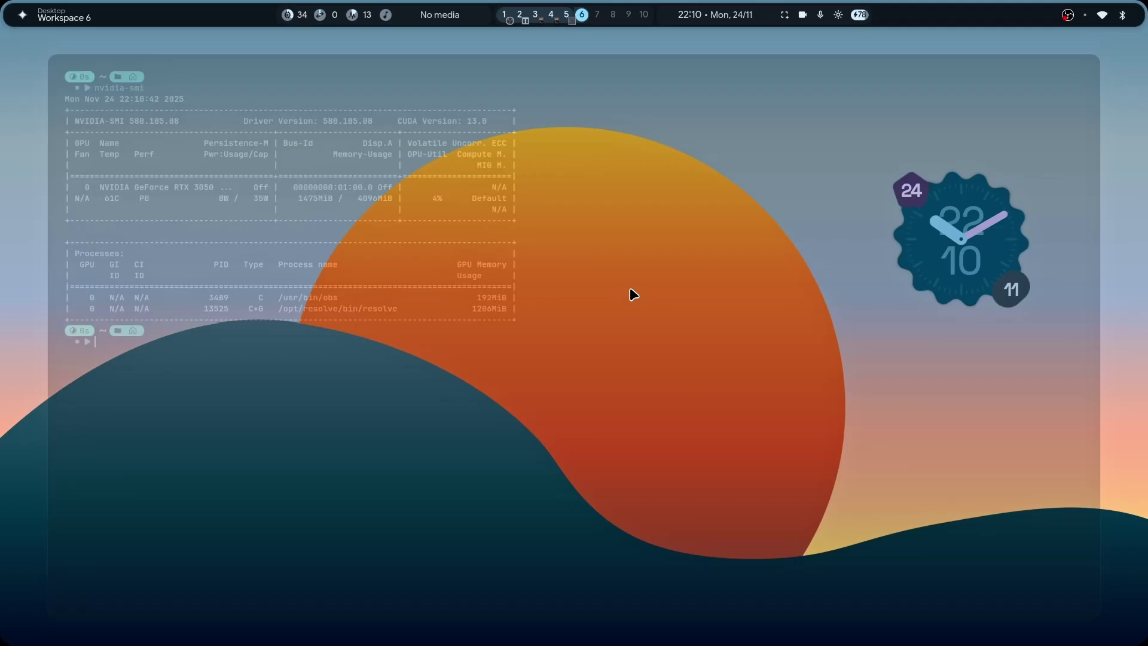
key("super+5")
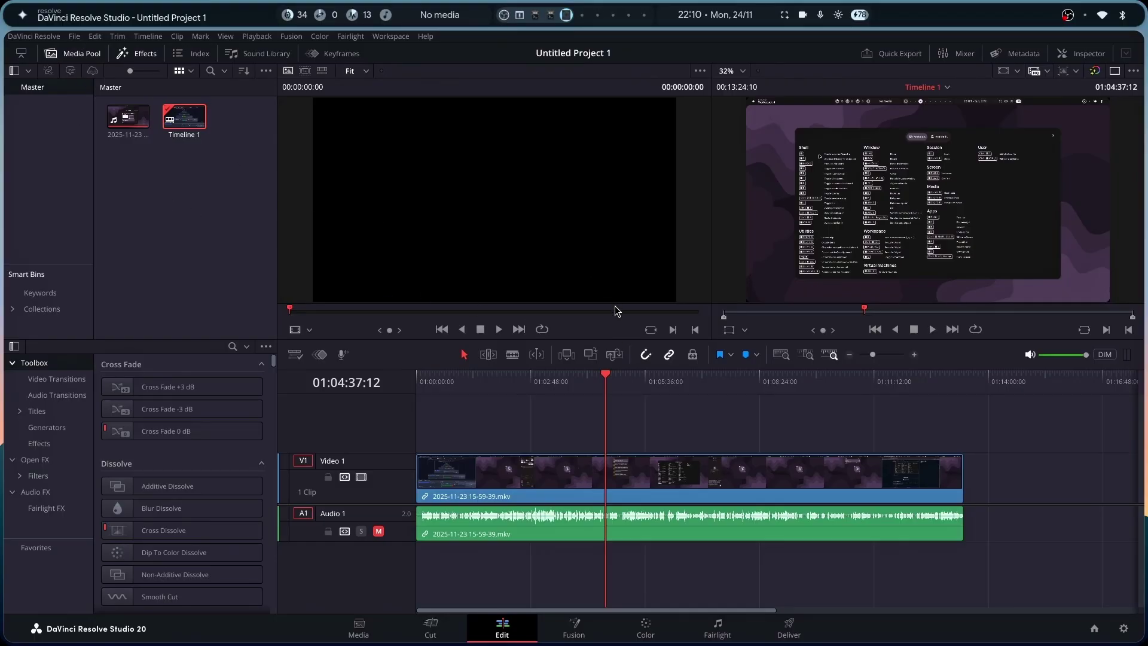
Ask ChatGPT "let's make the og launch file proper".
key("super+2")
scroll(460, 377, "down", 2)
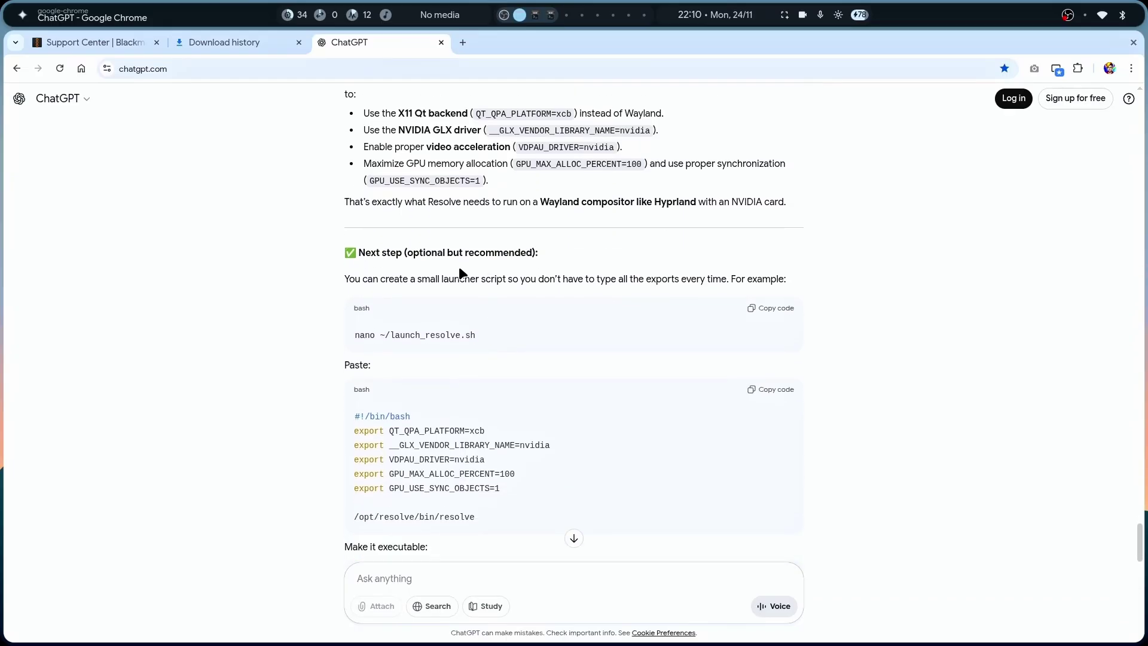
scroll(490, 281, "down", 4)
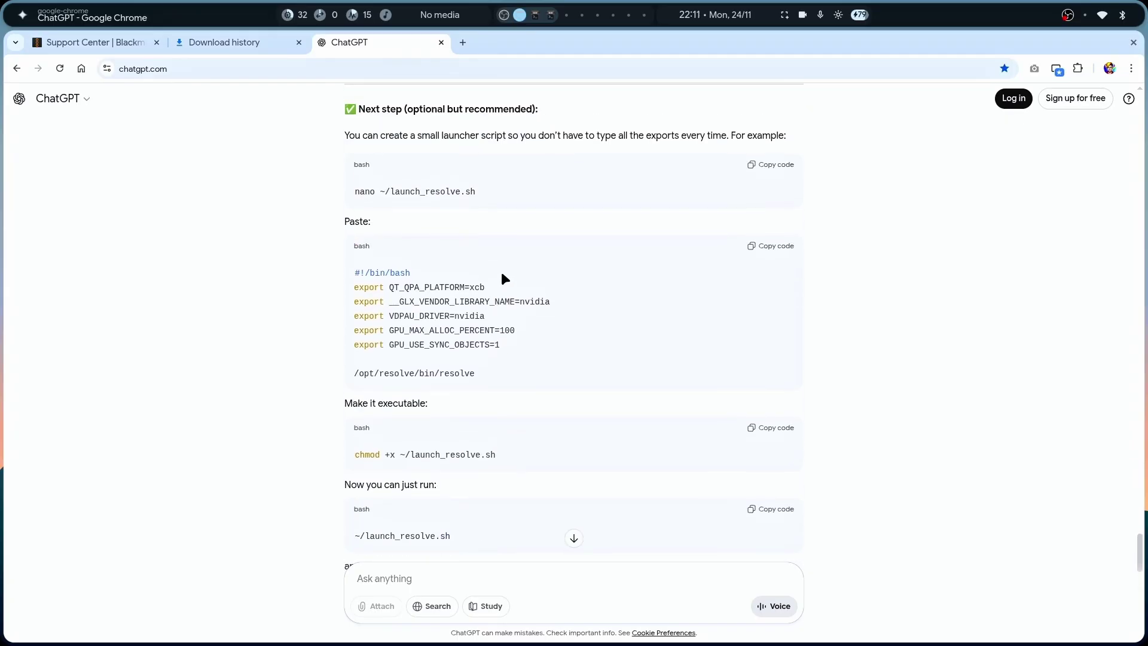
scroll(505, 277, "up", 4)
scroll(526, 295, "down", 8)
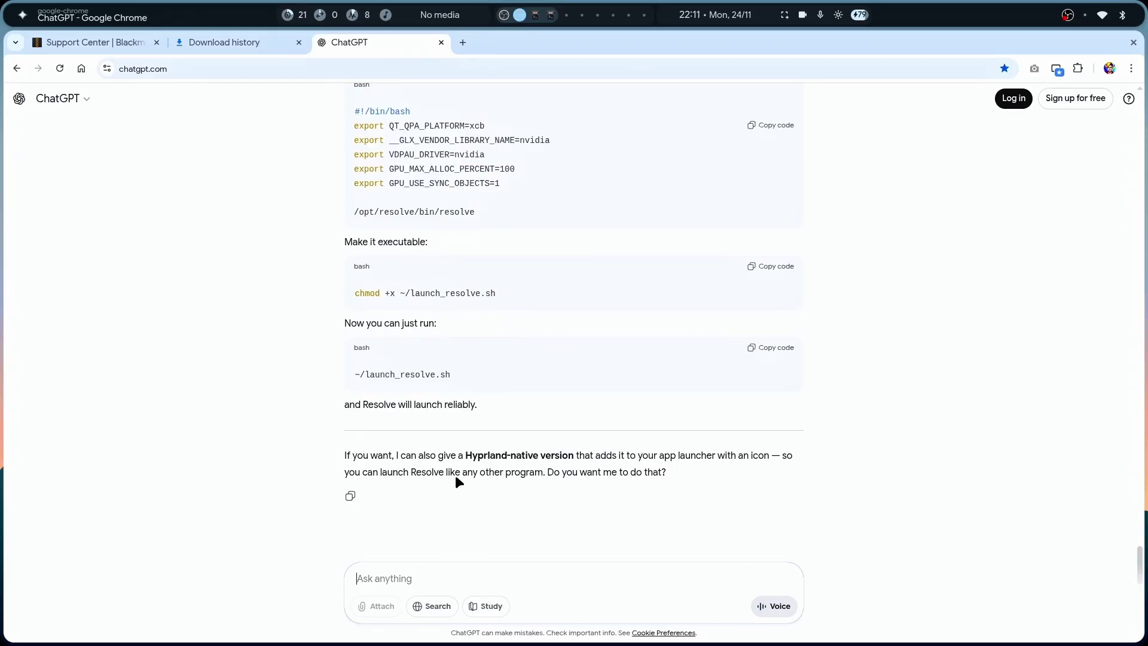
type("let's make the")
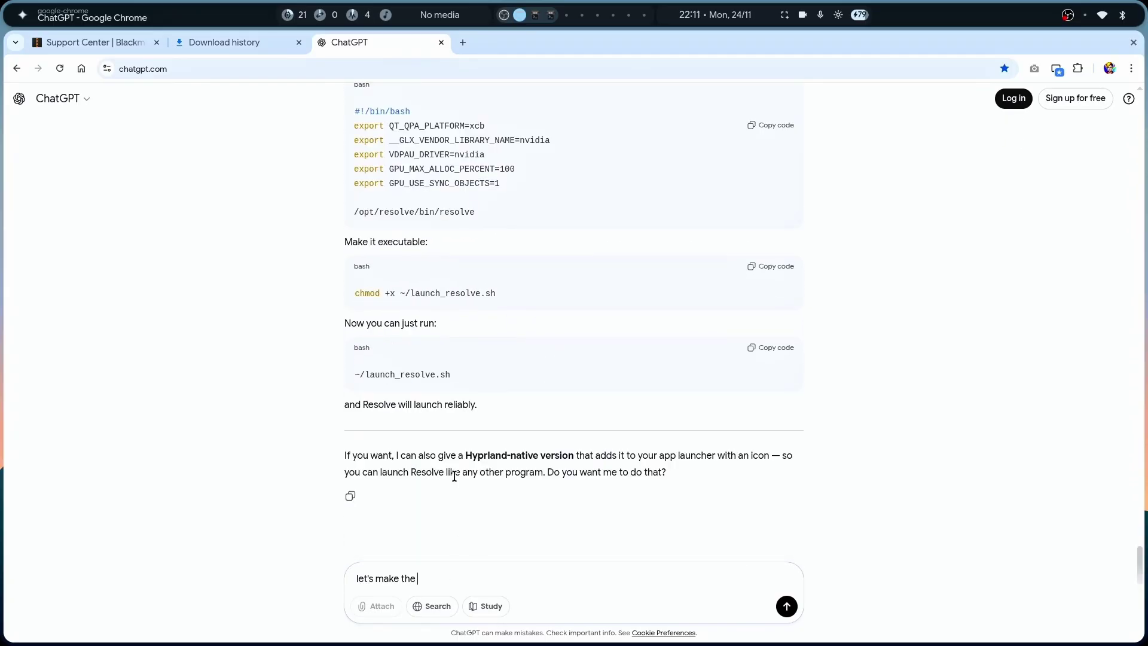
type(" og launch file proper")
key("Return")
Run ChatGPT's nano command to open davinci-resolve.desktop in the terminal.
triple_click(497, 410)
key("ctrl+c")
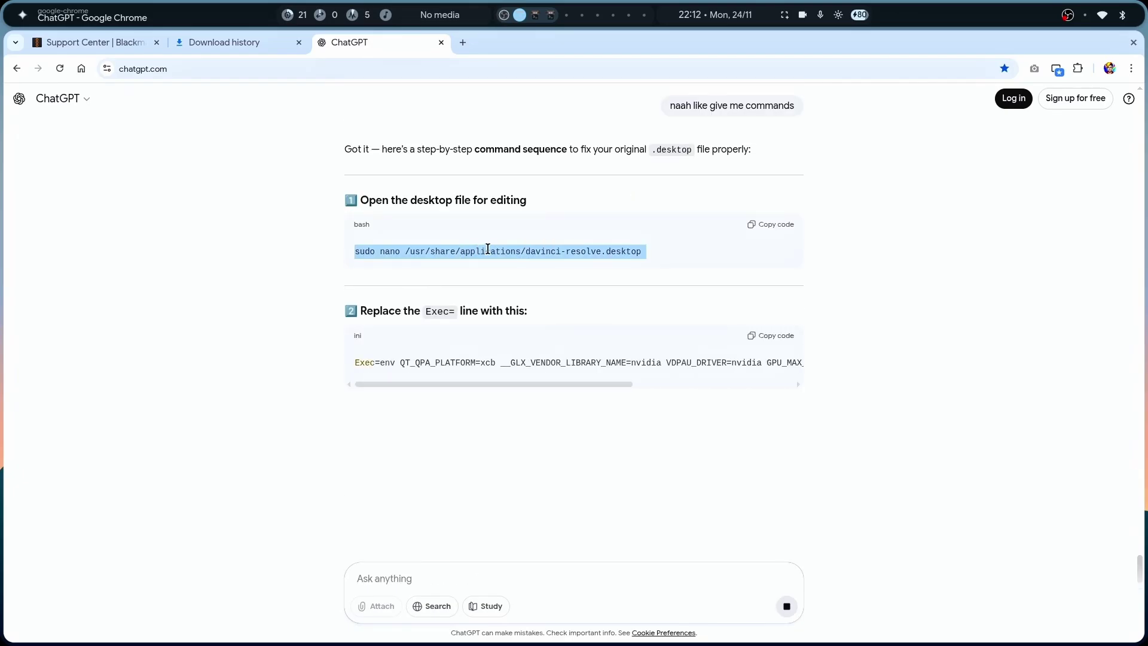
key("super+3")
key("ctrl+shift+v")
key("Return")
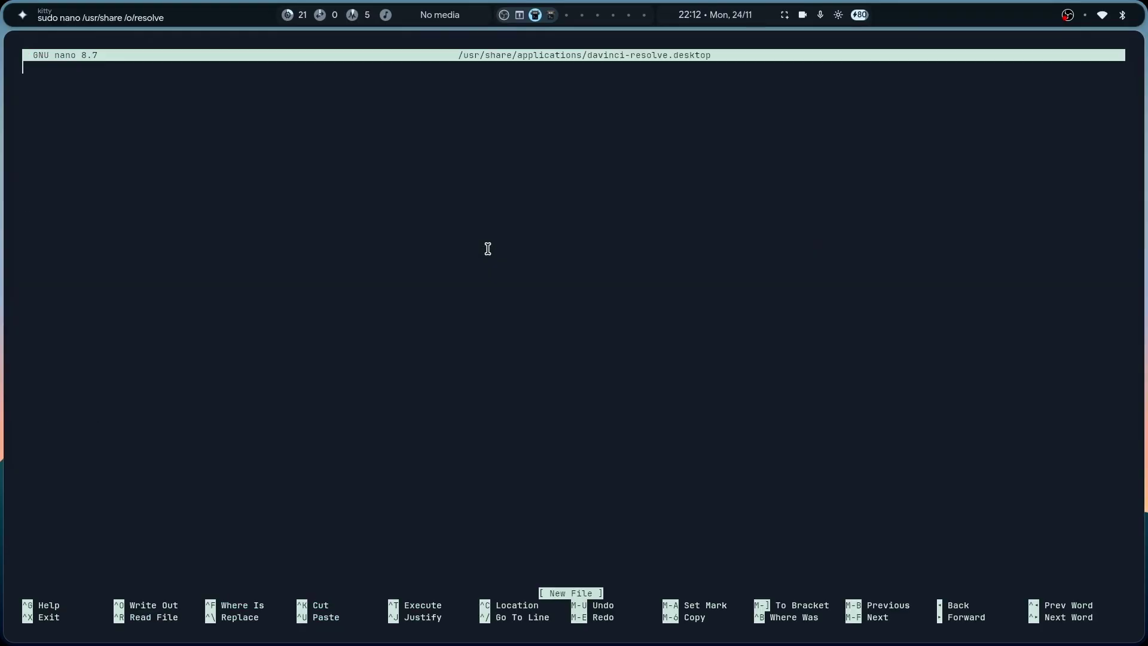
Tell ChatGPT "it's empty" and return to the terminal workspace.
key("super+shift+4")
key("super+2")
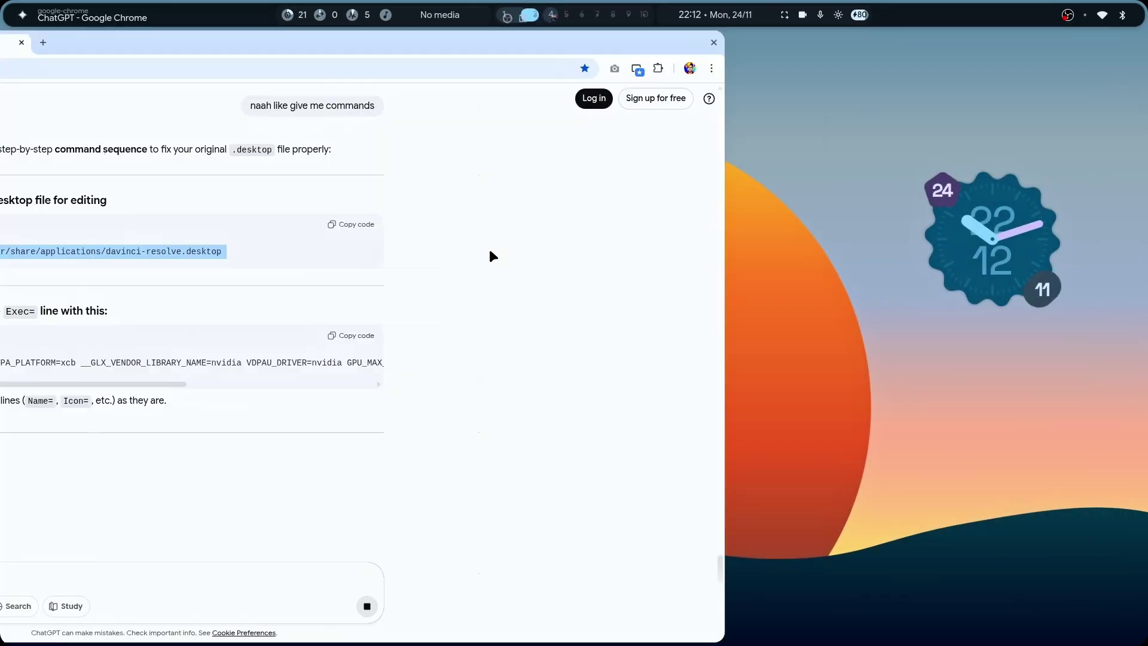
type("it's empt")
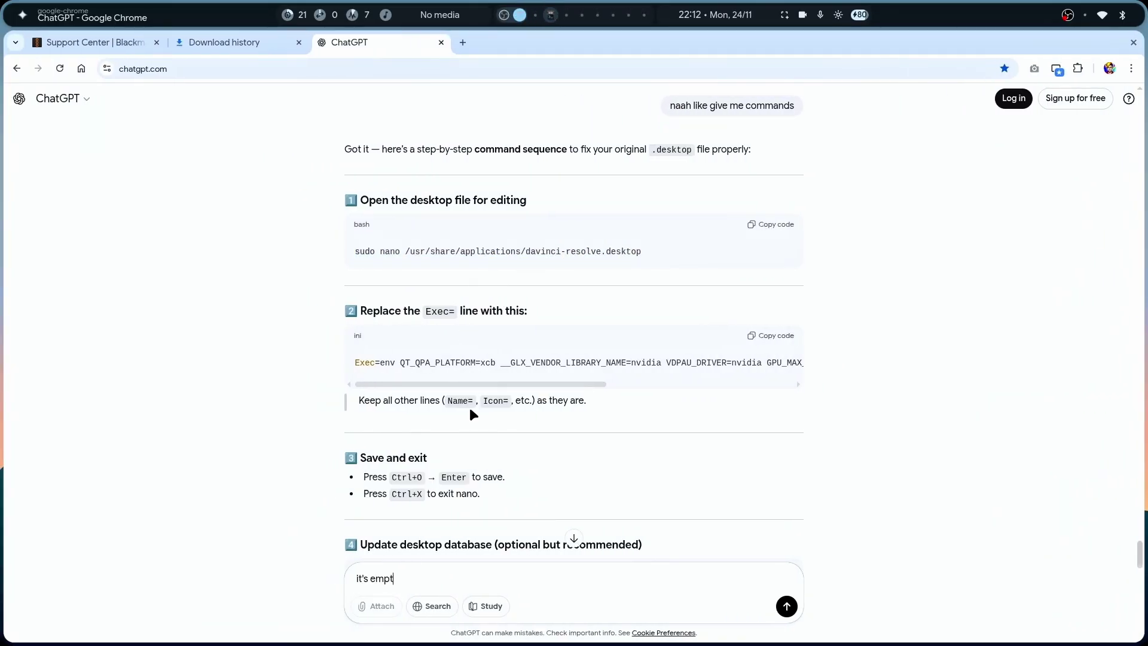
type("y")
key("Return")
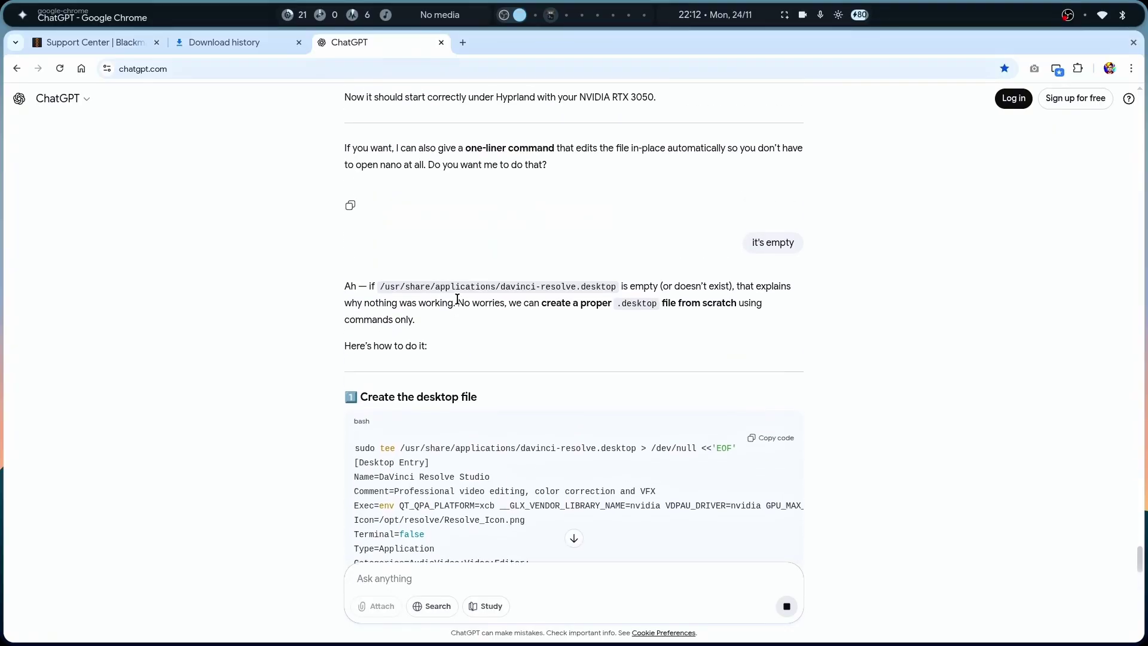
scroll(457, 298, "up", 3)
key("super+3")
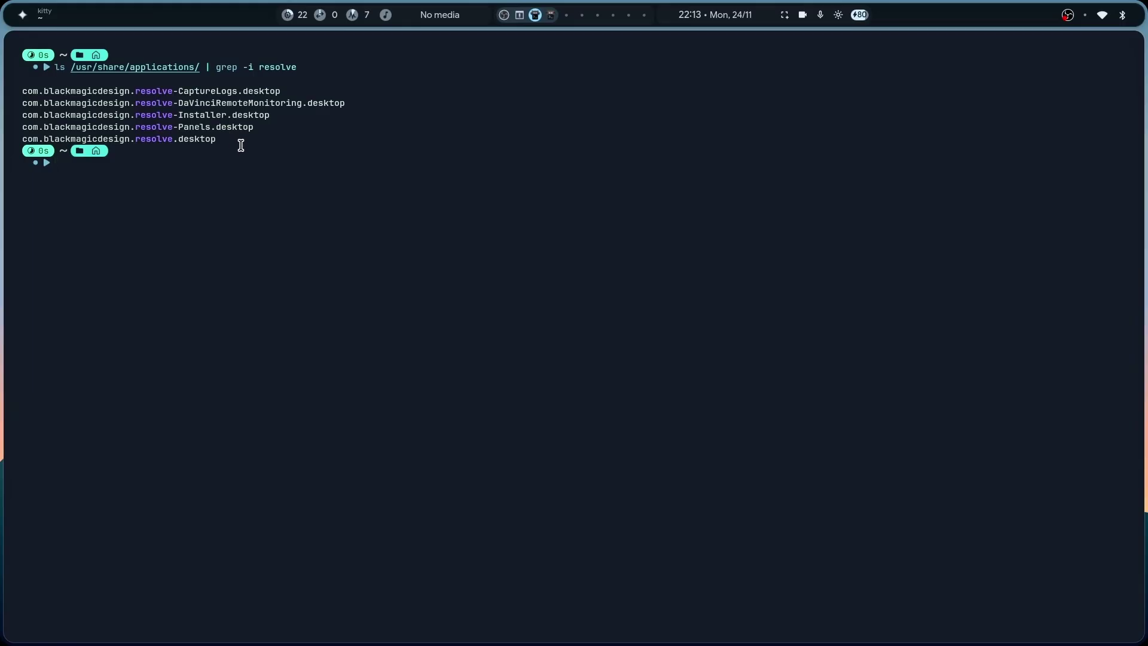
Try opening the desktop file with sudo nano after trimming davinci- from the path.
key("ctrl+shift+v")
key("BackSpace")
key("BackSpace")
key("BackSpace")
key("BackSpace")
key("BackSpace")
key("BackSpace")
key("BackSpace")
key("BackSpace")
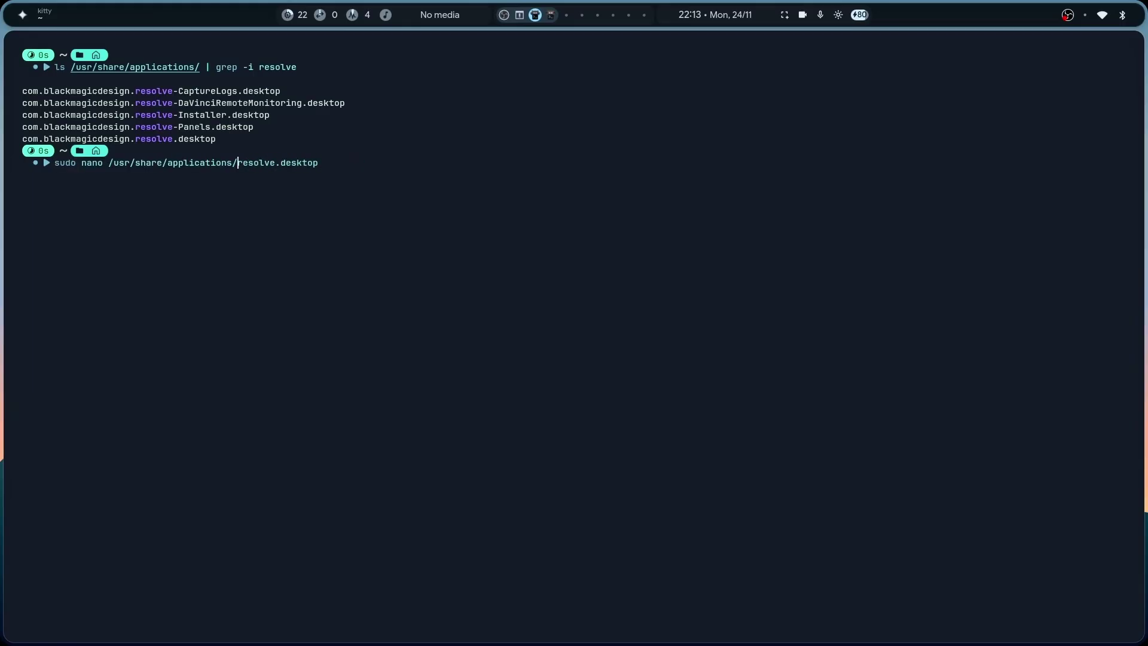
key("Return")
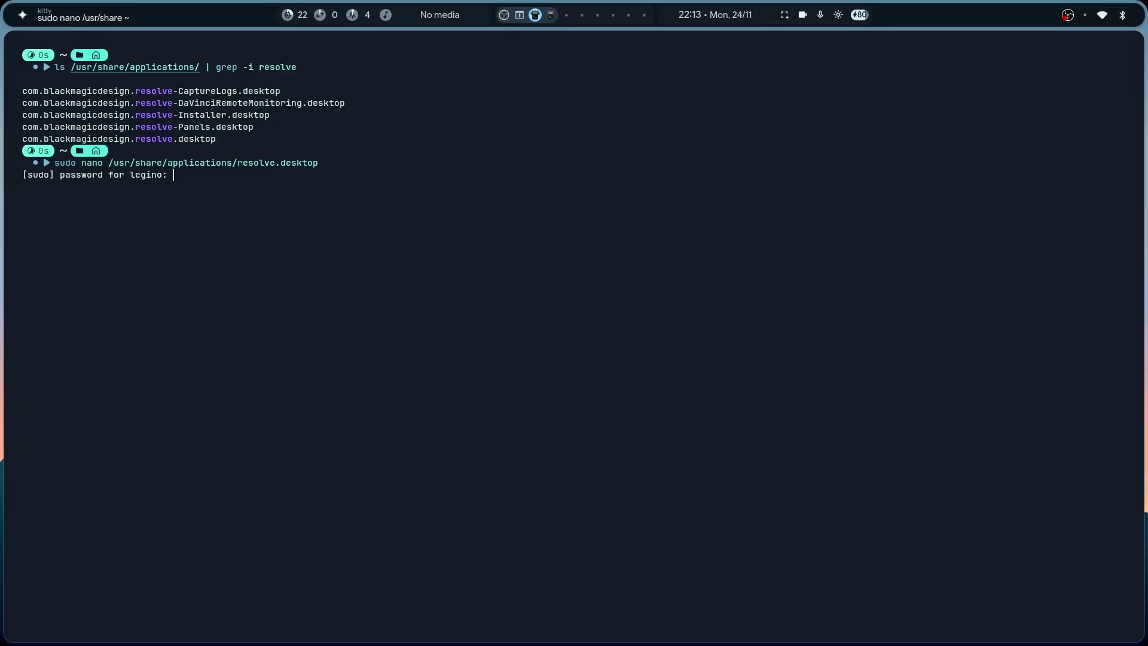
key("Return")
key("super+2")
key("super+3")
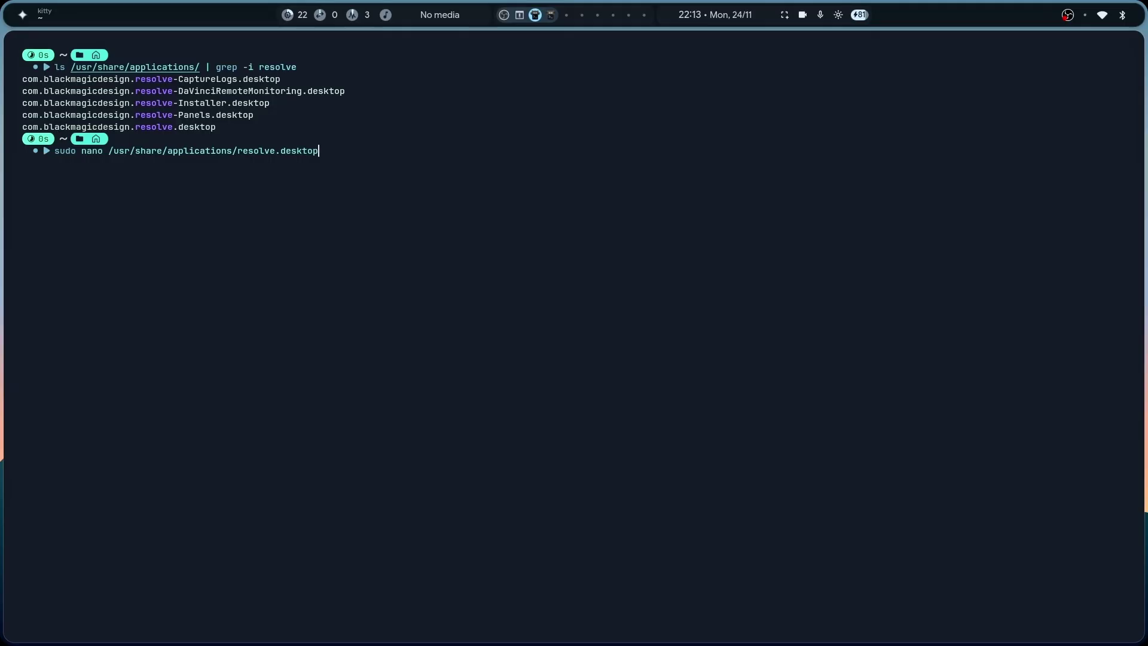
Open /usr/share/applications/com.blackmagicdesign.resolve.desktop in sudo nano, entering the sudo password.
key("super+2")
left_click(381, 373)
key("super+3")
left_click_drag(216, 127, 16, 127)
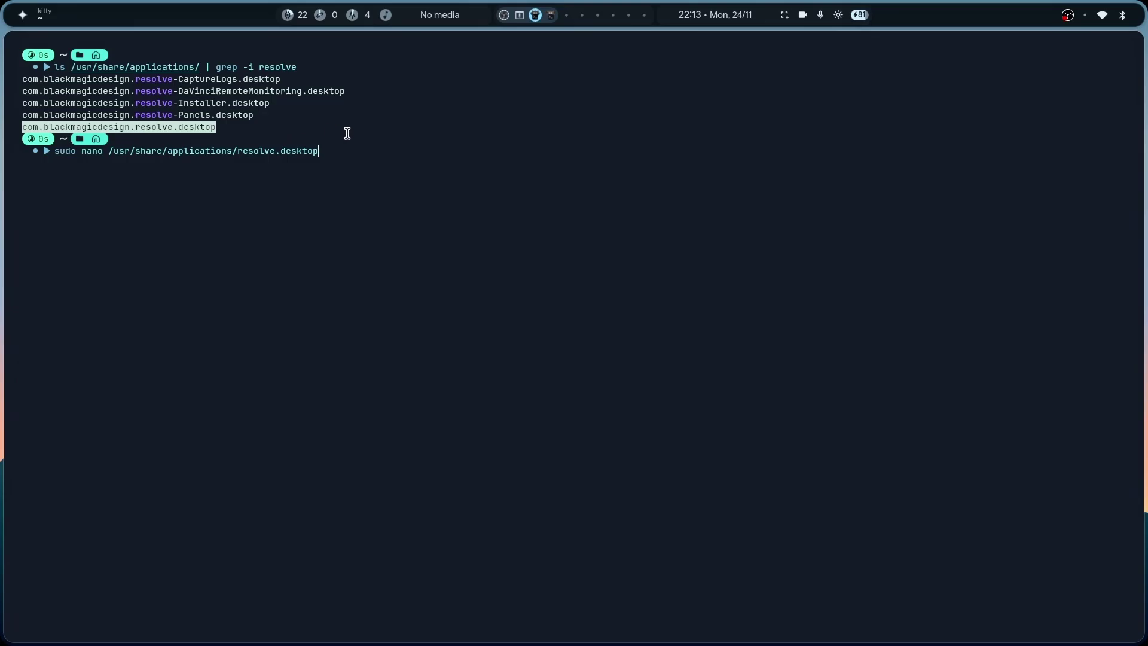
left_click(400, 149)
key("BackSpace")
key("BackSpace")
key("BackSpace")
key("BackSpace")
key("BackSpace")
key("BackSpace")
key("BackSpace")
key("BackSpace")
key("BackSpace")
key("BackSpace")
key("BackSpace")
key("Tab")
key("Return")
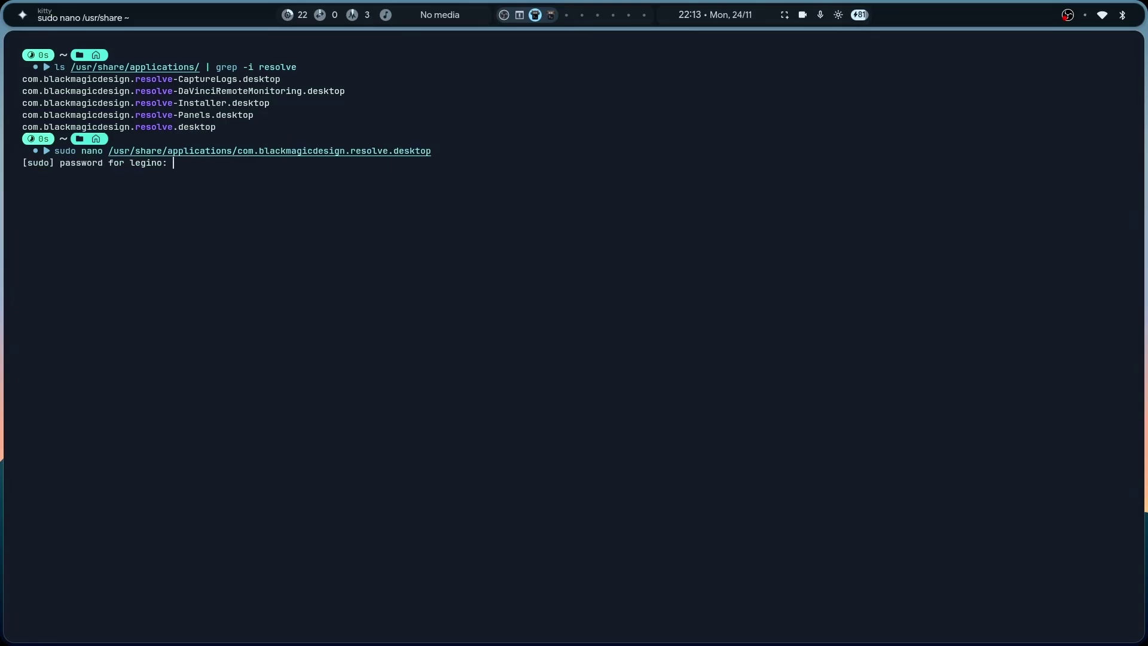
key("Return")
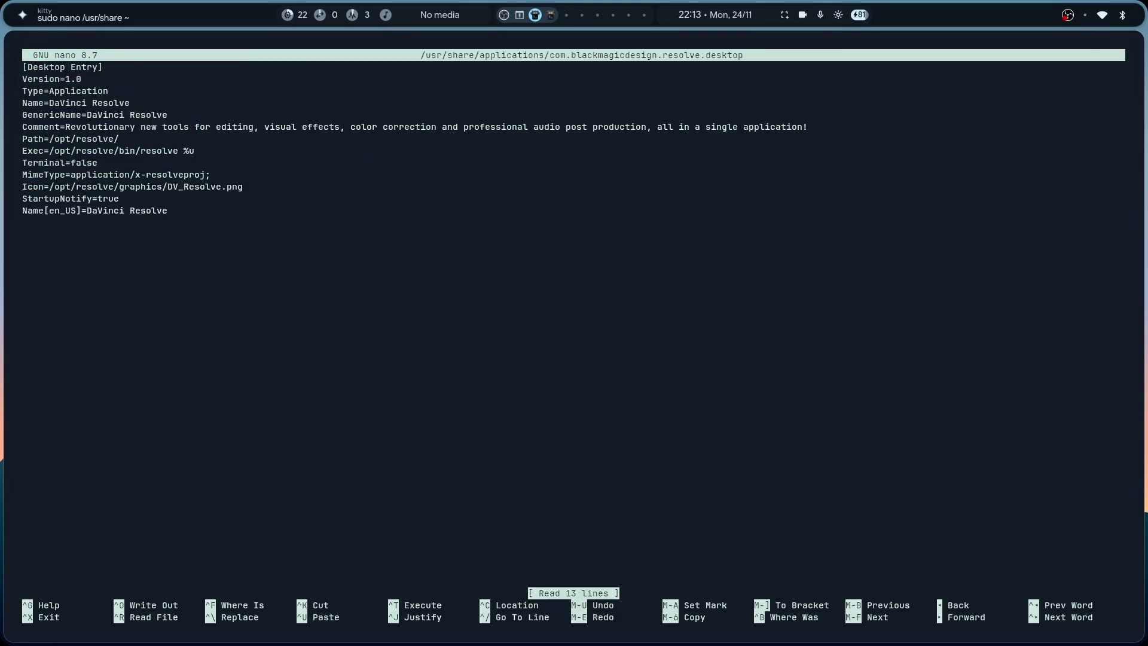
key("super+2")
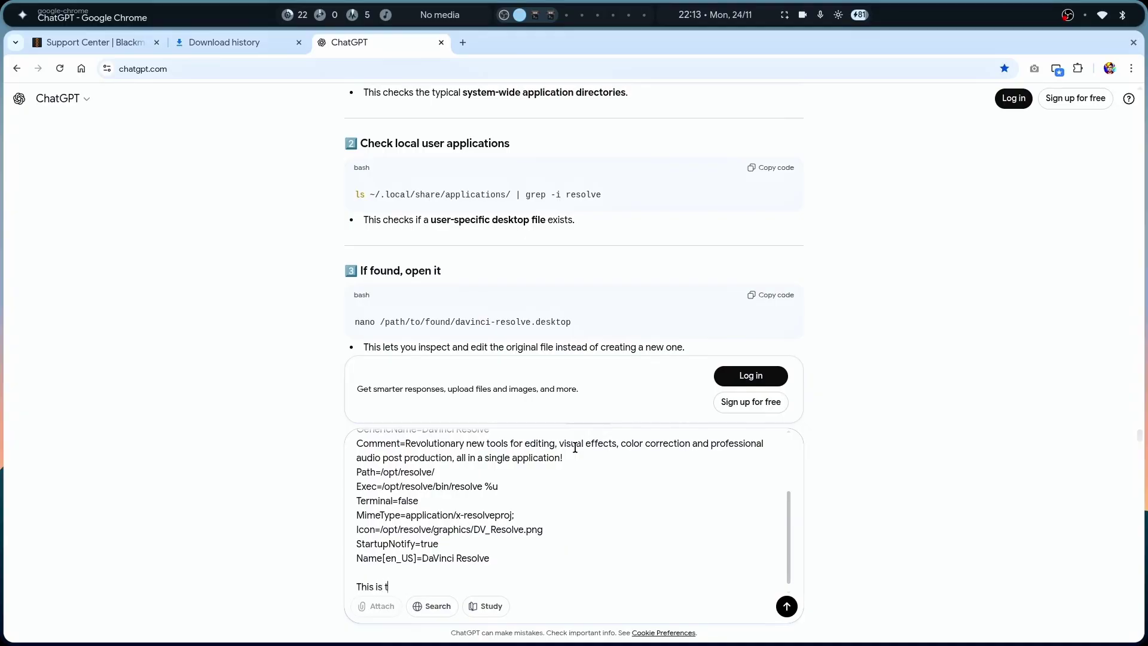
Send the original desktop file as "This is the og" and select the fixed Exec line.
key("Return")
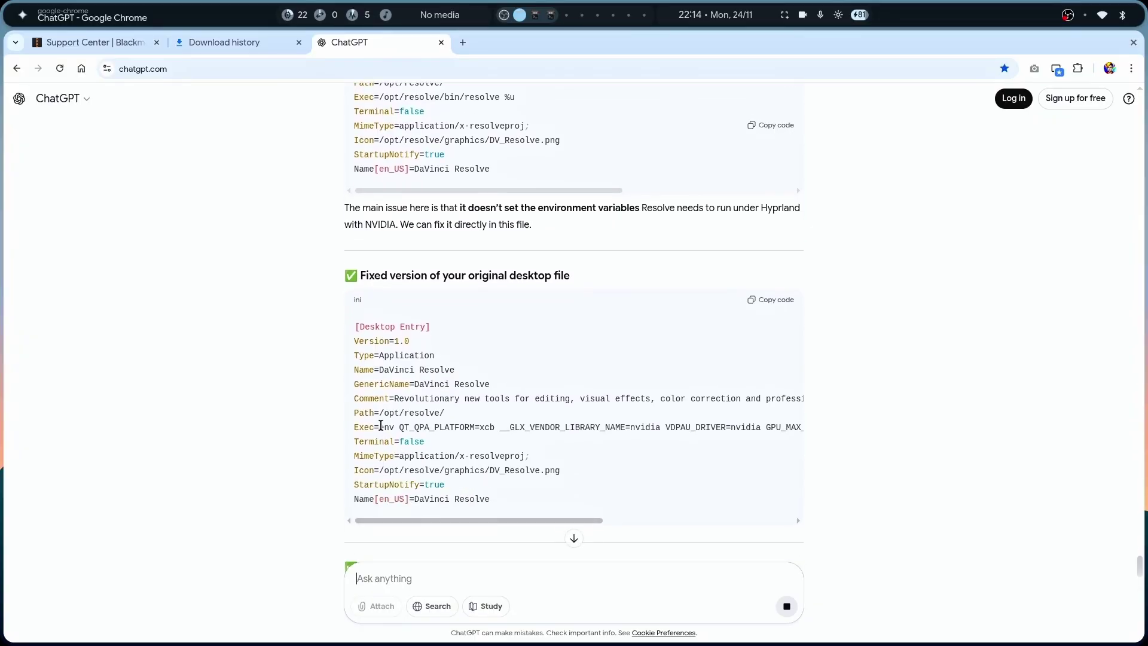
left_click_drag(380, 426, 857, 422)
Test-run the env QT_QPA_PLATFORM=xcb NVIDIA launch command for Resolve without %u.
key("super+4")
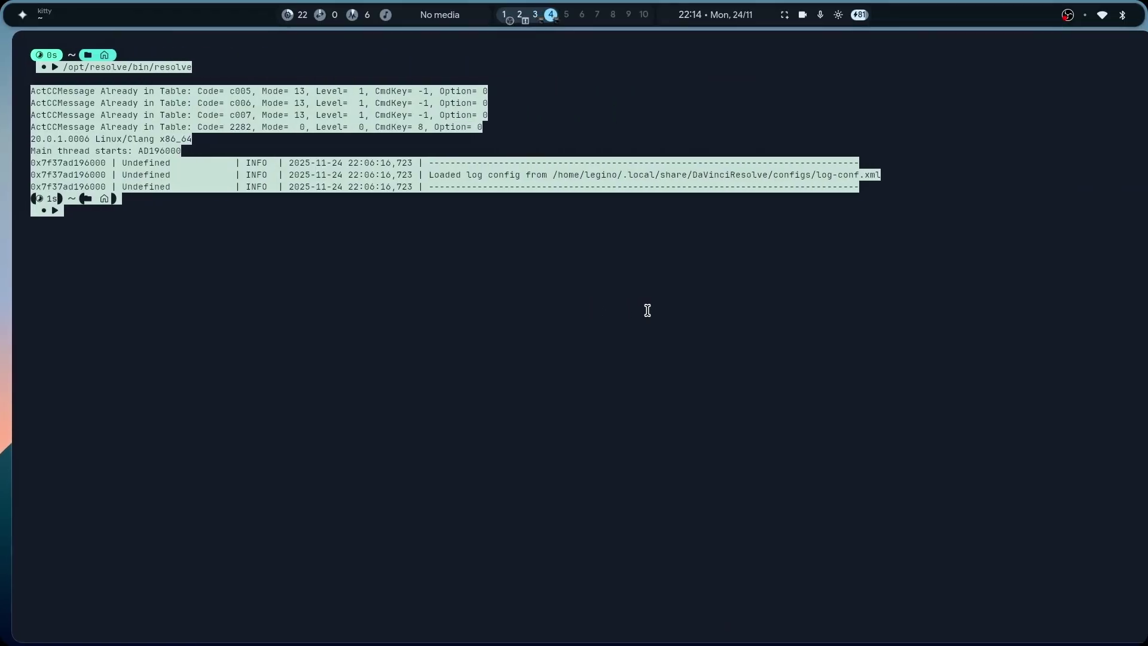
left_click(648, 310)
type("env QT_QPA_PLATFORM=xcb __GLX_VENDOR_LIBRARY_NAME=nvidia VDPAU_DRIVER=nvidia GPU_MAX_ALLOC_PERCENT=100 GPU_USE_SYNC_OBJECTS=1 /opt/resolve/bin/resolve %u")
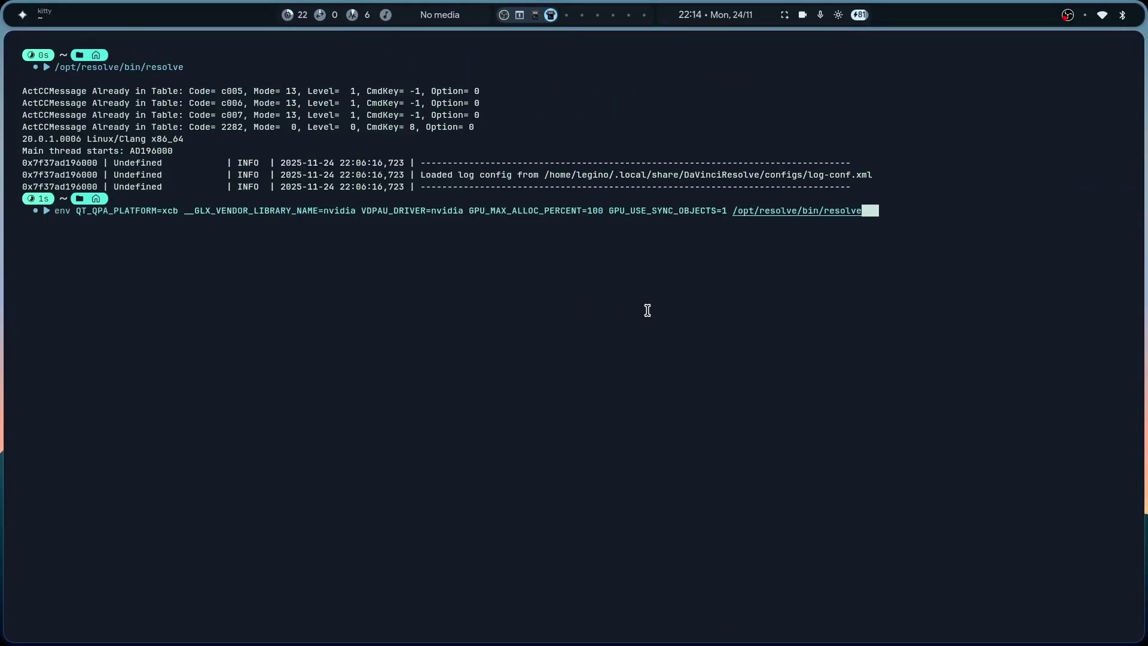
key("Return")
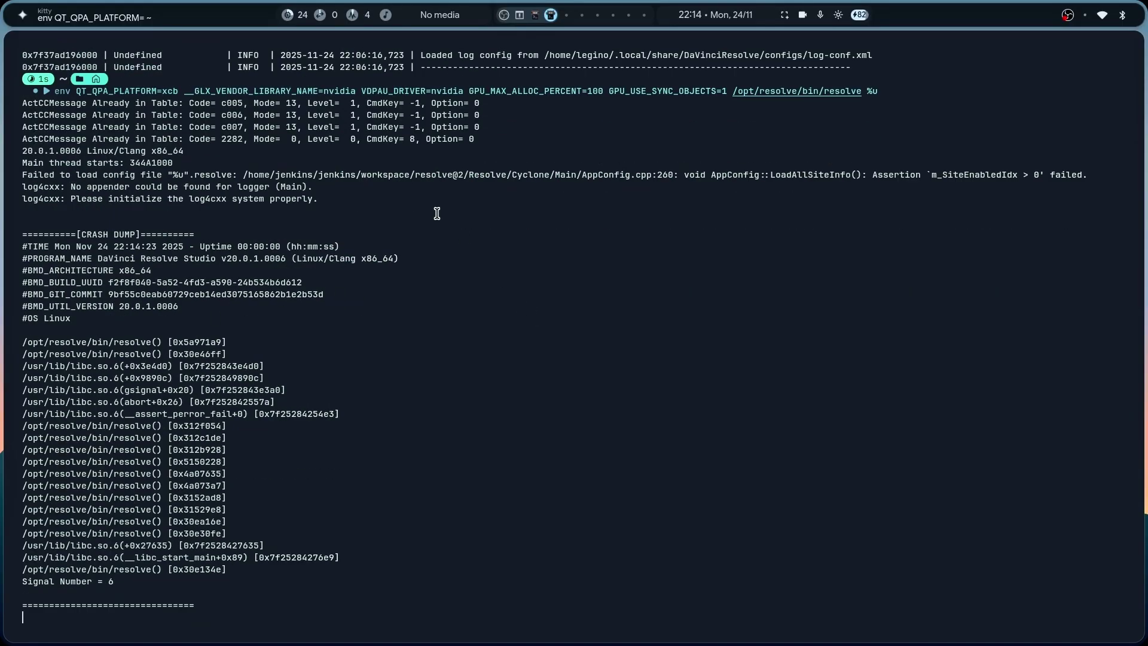
mouse_move(337, 29)
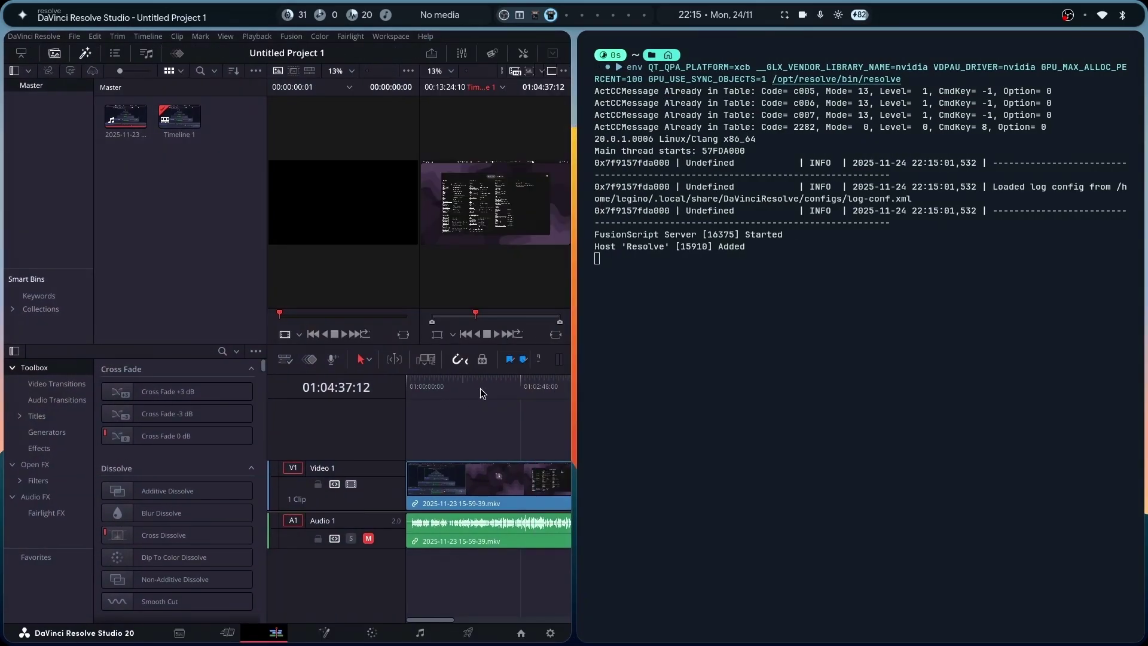
left_click_drag(479, 389, 499, 389)
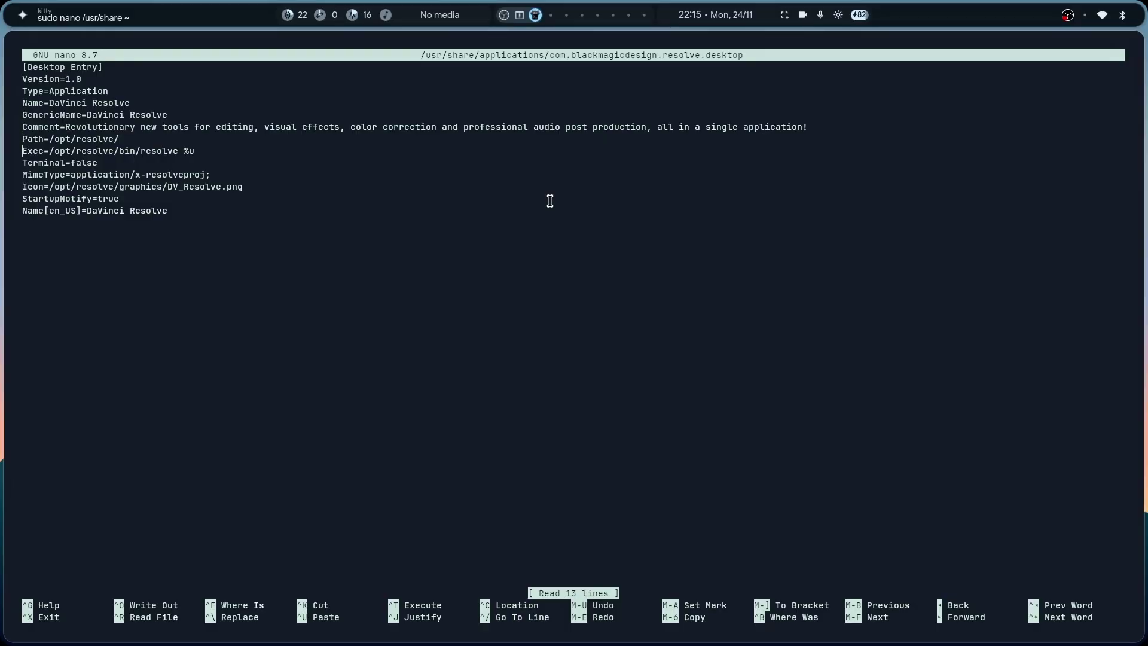
Replace the Exec line with the env xcb/NVIDIA launch command and save the desktop file.
key("End")
key("BackSpace")
key("BackSpace")
key("BackSpace")
key("BackSpace")
key("BackSpace")
key("BackSpace")
key("BackSpace")
key("BackSpace")
key("BackSpace")
key("BackSpace")
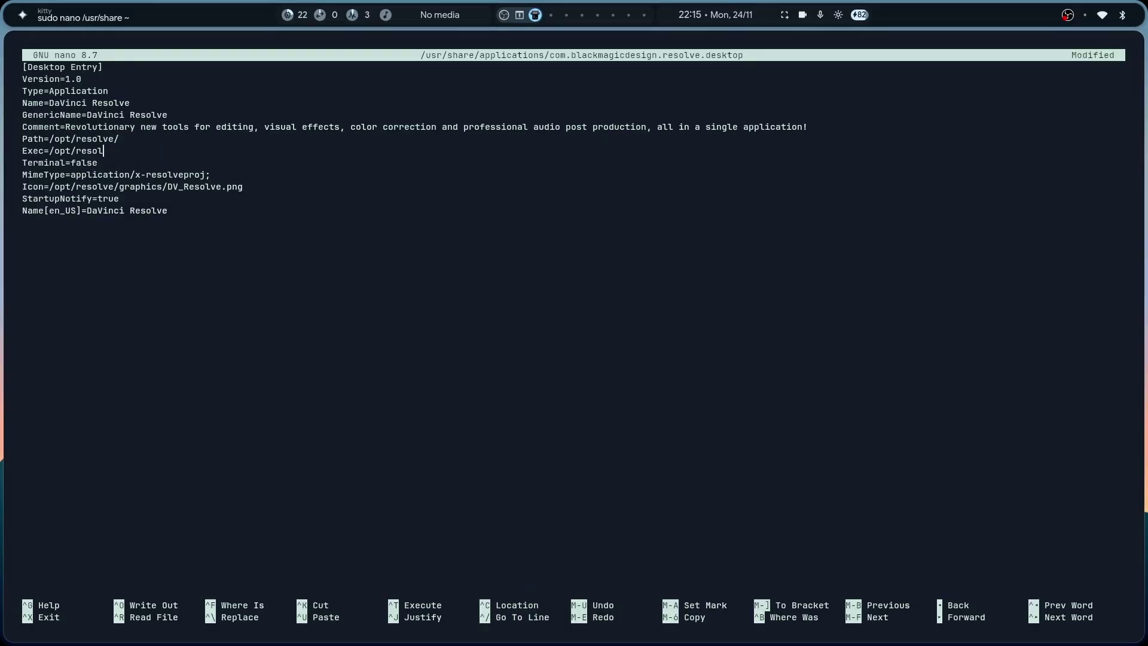
key("BackSpace")
key("BackSpace")
key("BackSpace")
key("BackSpace")
key("BackSpace")
key("BackSpace")
key("BackSpace")
type("env QT_QPA_PLATFORM=xcb __GLX_VENDOR_LIBRARY_NAME=nvidia VDPAU_DRIVER=nvidia GPU_MAX_ALLOC_PERCENT=100 GPU_USE_SYNC_OBJECTS=1 /opt/resolve/bin/resolv")
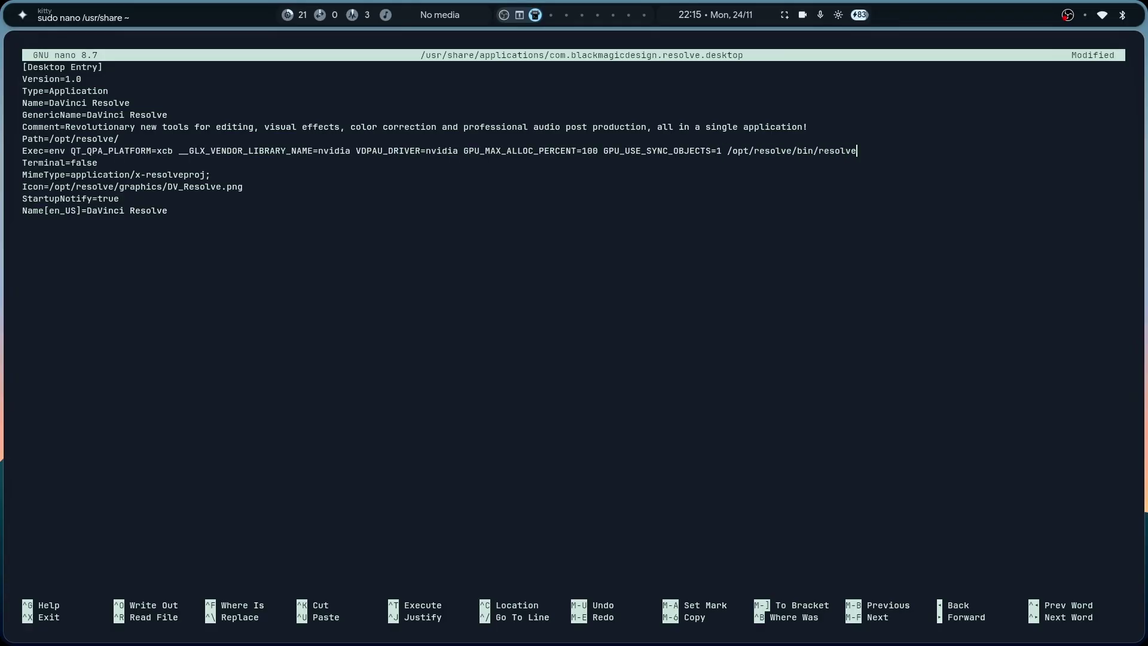
key("ctrl+x")
key("y")
key("Return")
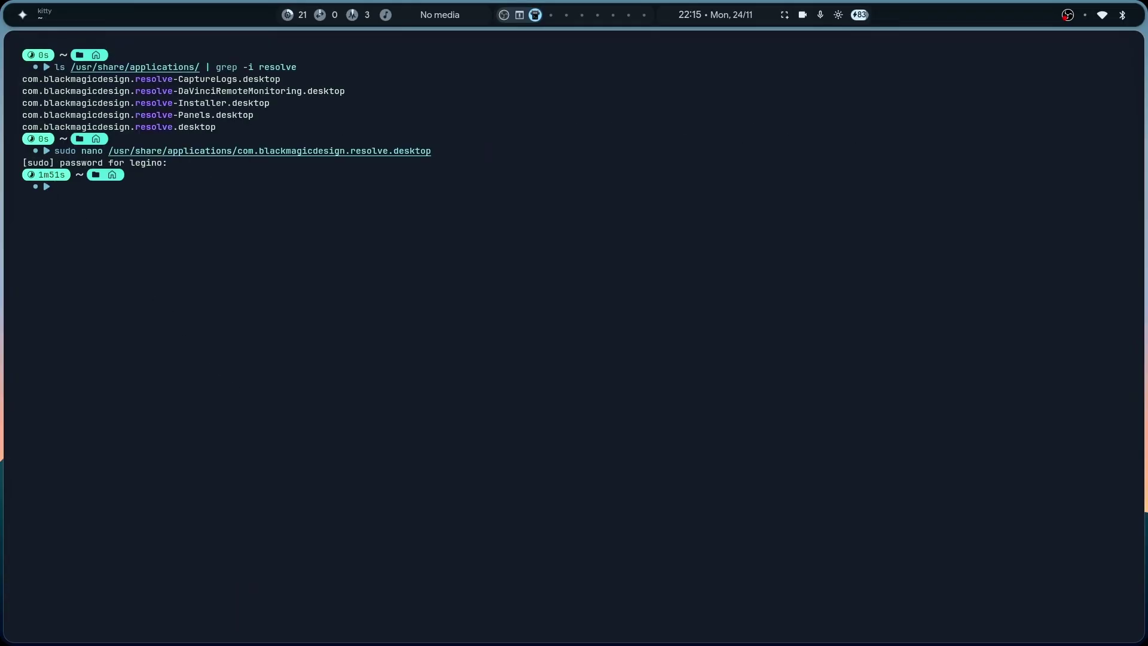
Refresh the desktop database with ChatGPT's update-desktop-database command.
key("super+2")
scroll(553, 407, "down", 5)
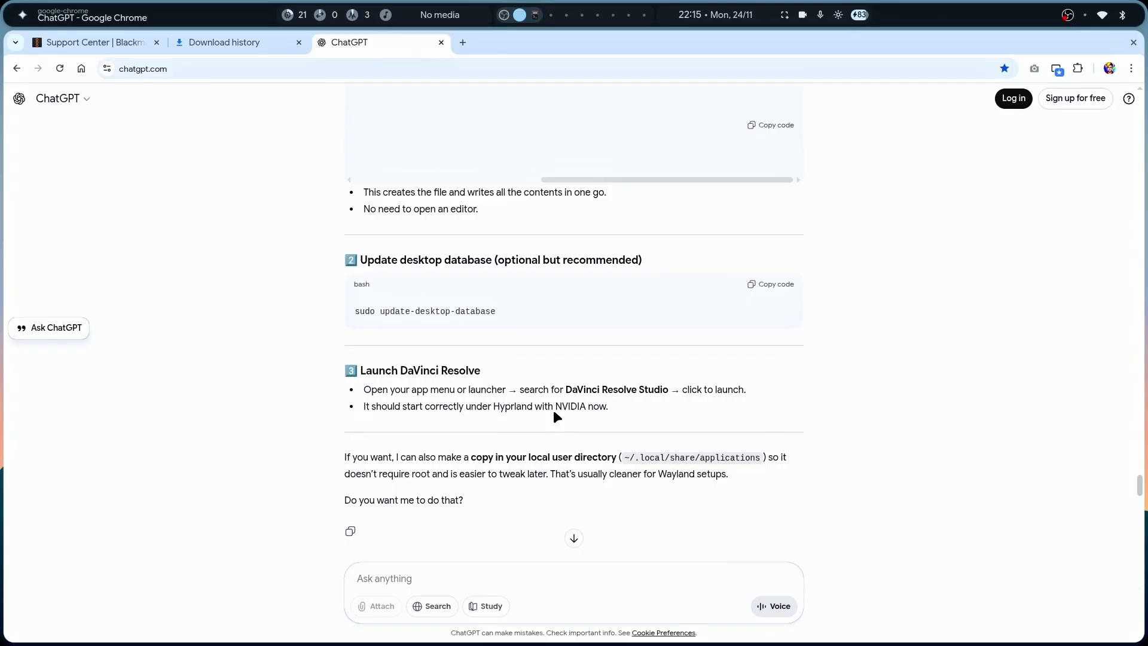
triple_click(477, 315)
key("ctrl+c")
key("super+1")
key("ctrl+shift+v")
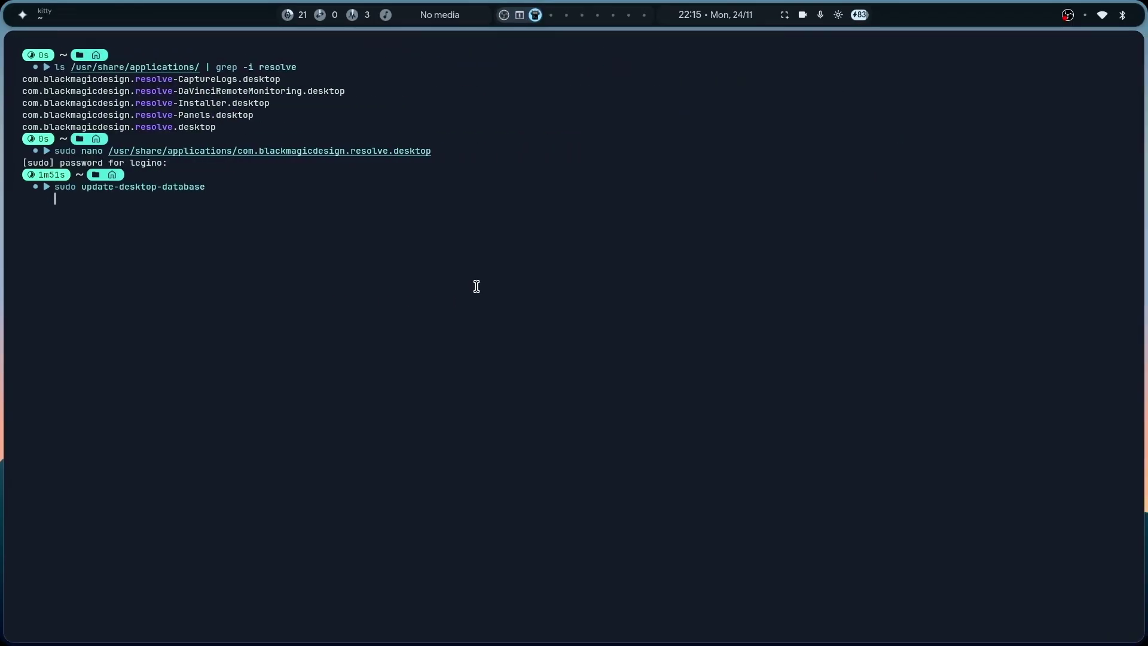
key("super+3")
key("super")
Launch DaVinci Resolve from the launcher by searching "da", then lock the screen.
type("da")
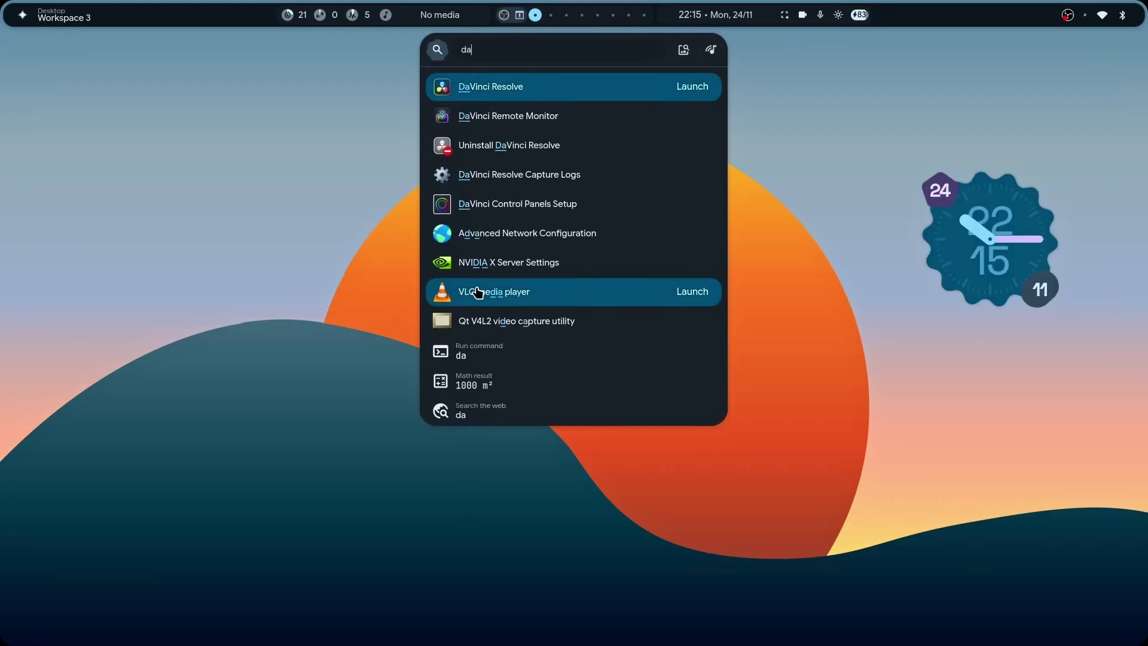
key("Return")
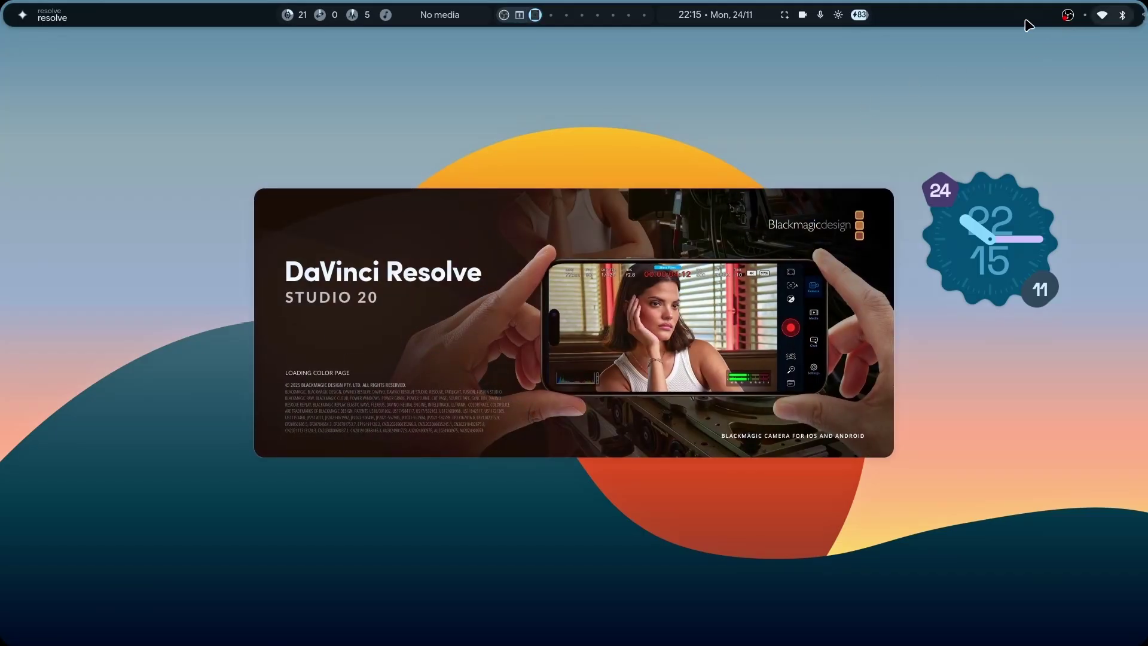
key("super+2")
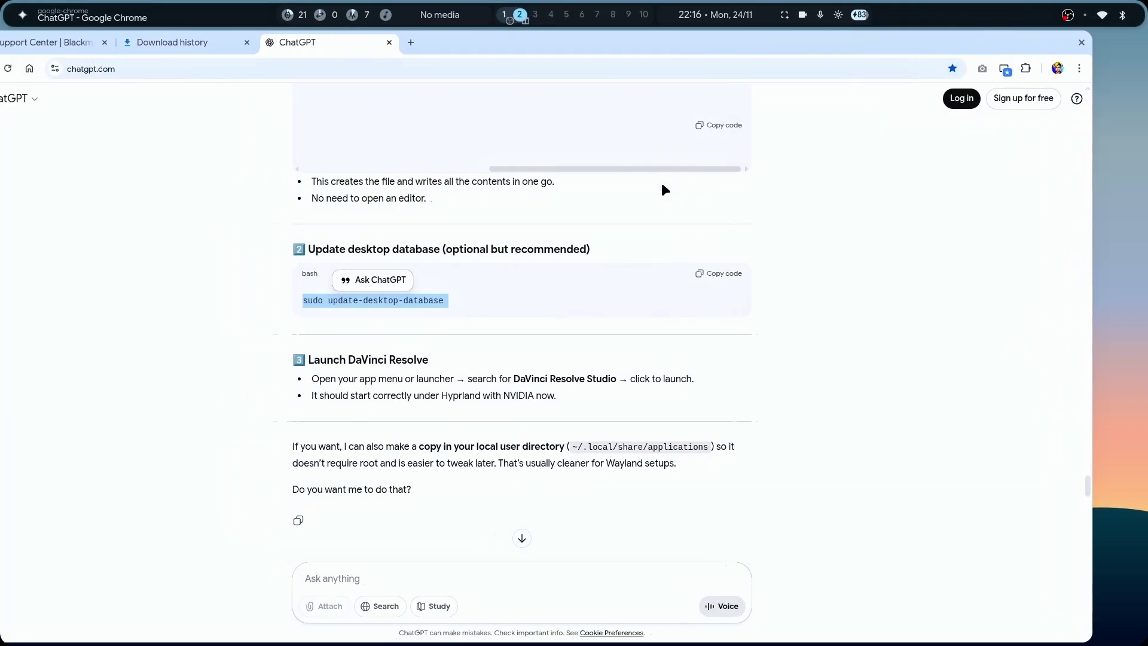
key("super+3")
key("super+2")
key("super+3")
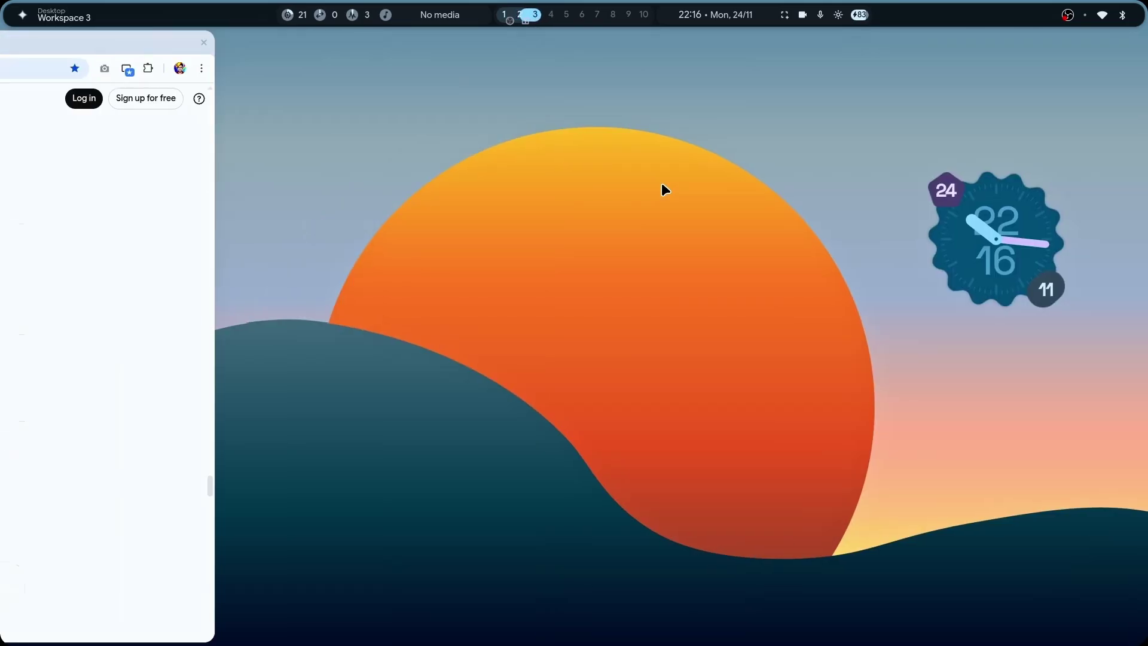
key("super+l")
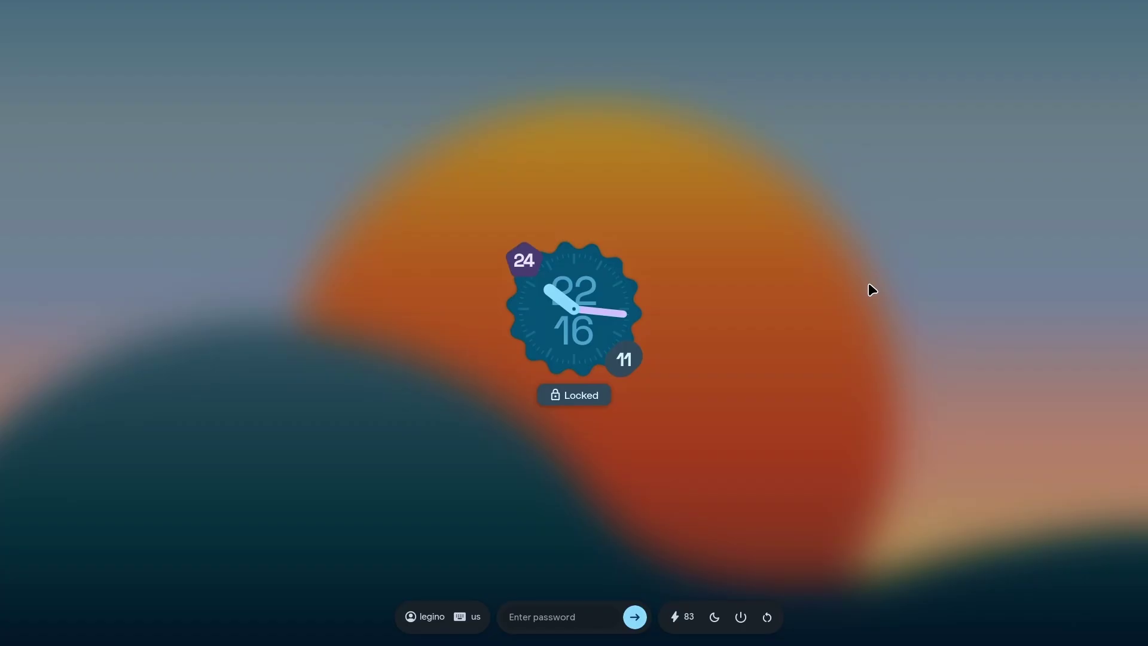
Enter the account password in the Hyprland lock screen, discarding the mistyped first attempt and retyping it.
type("*****")
key("Return")
type("••••••")
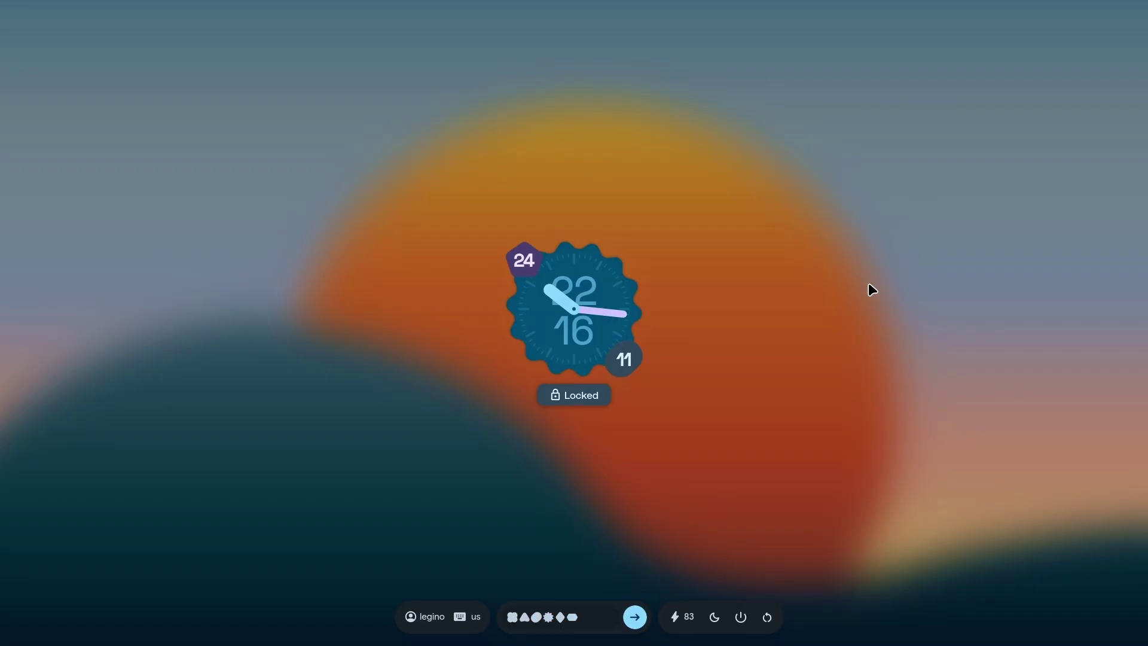